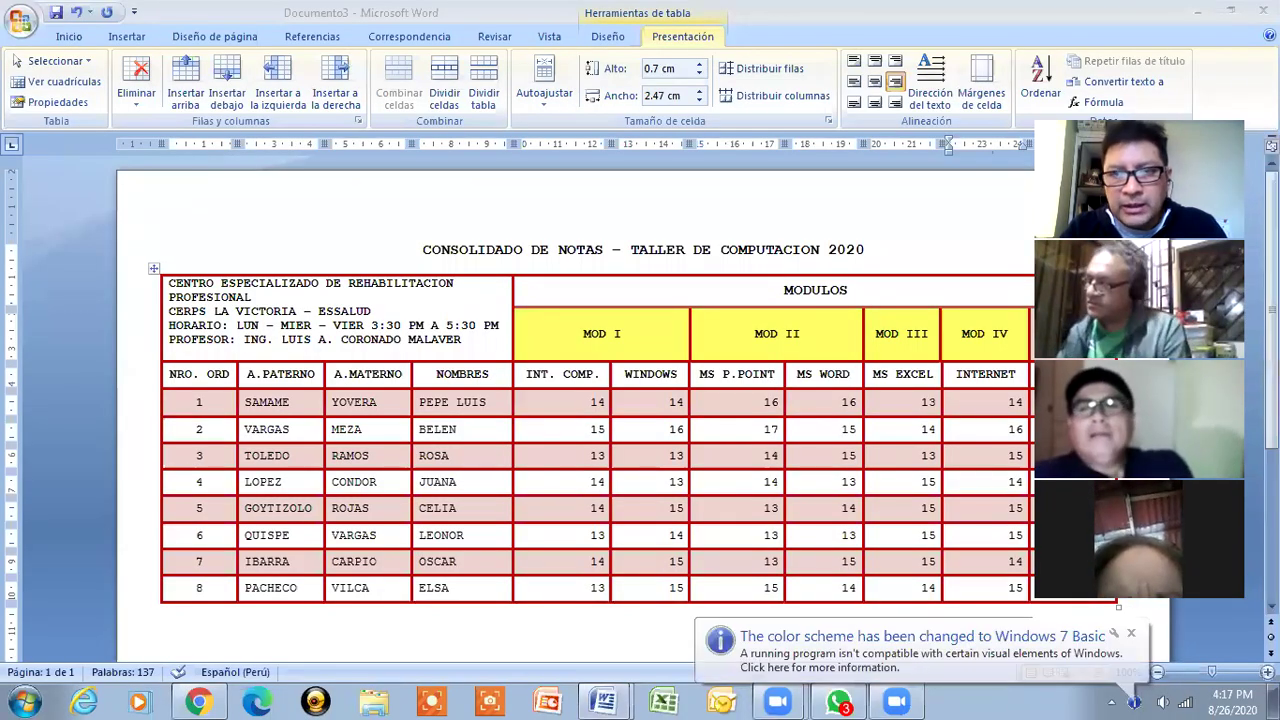
# - Dismiss the colour-scheme notice and set the page view to 90% on the table
pyautogui.click(1134, 633)
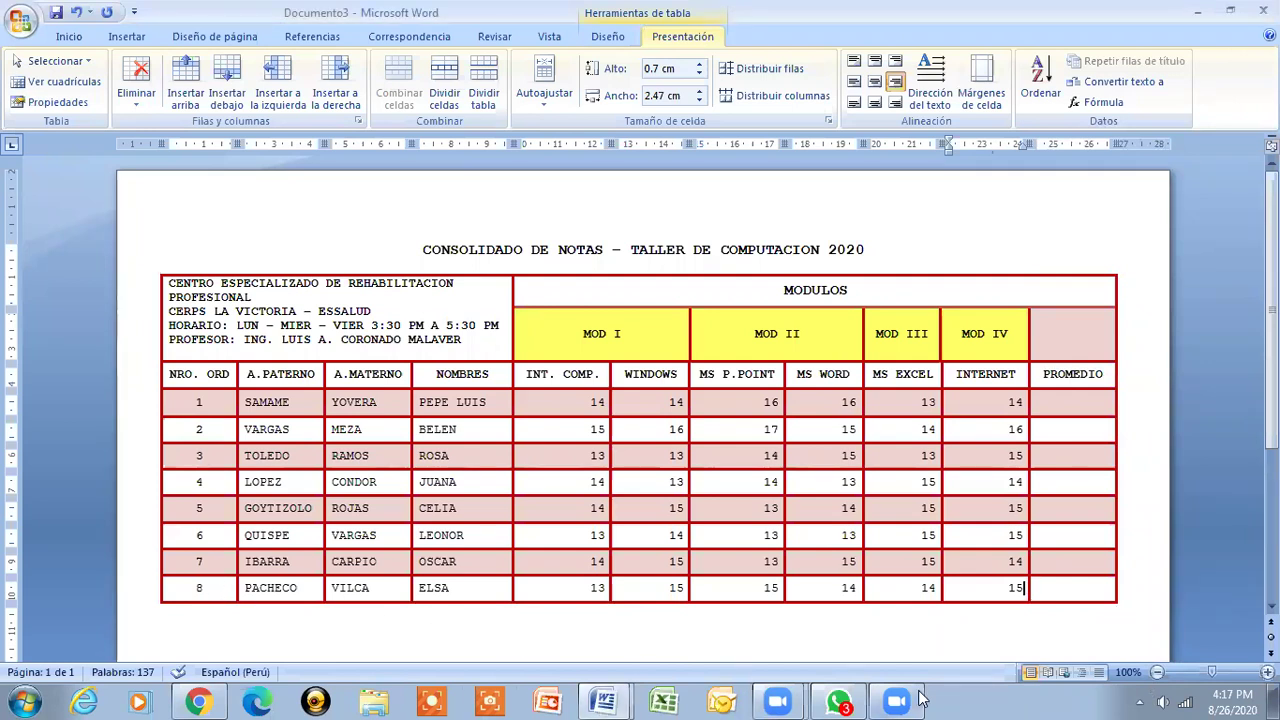
pyautogui.click(1108, 590)
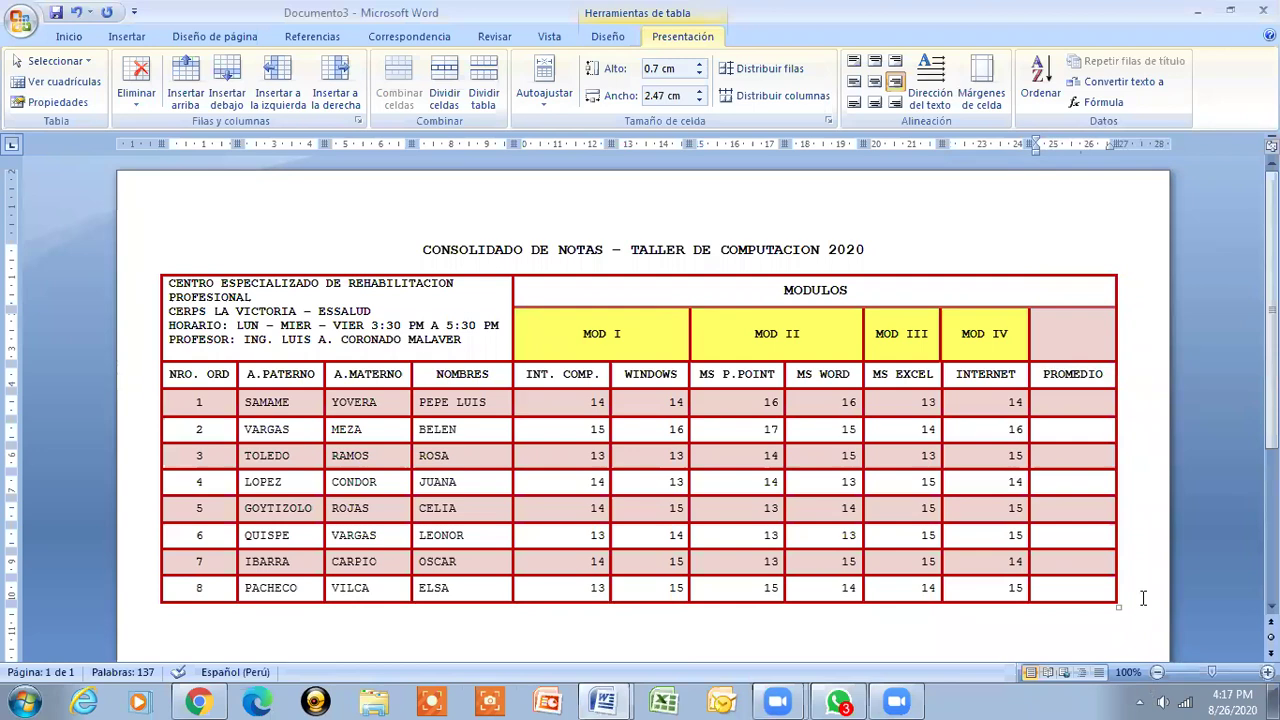
pyautogui.scroll(-1, 1270, 400)
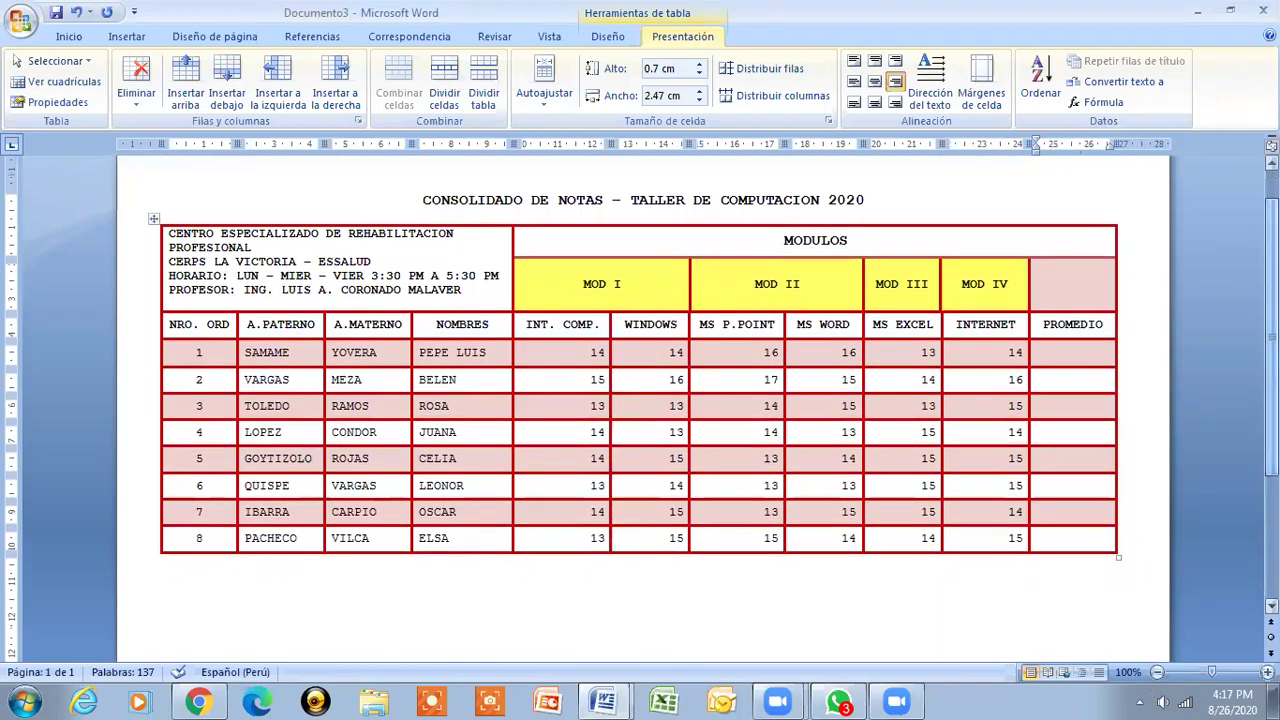
pyautogui.click(1157, 672)
pyautogui.click(1157, 672)
pyautogui.click(1157, 672)
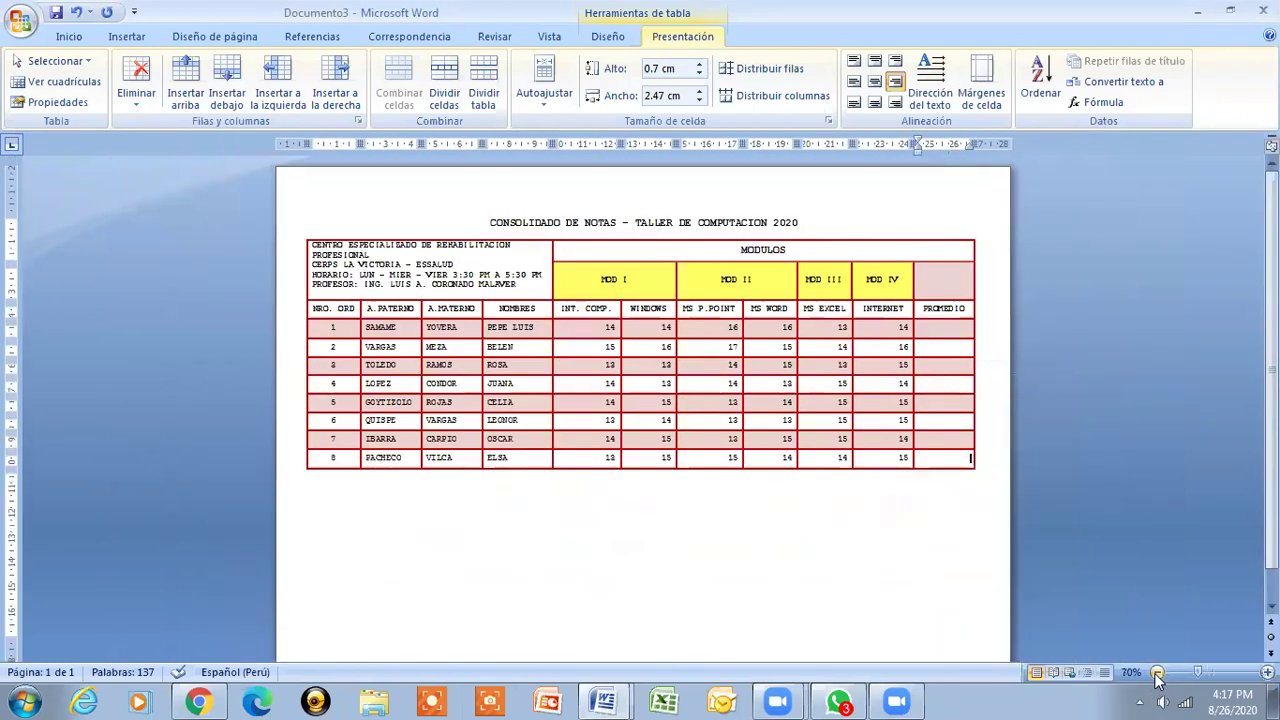
pyautogui.click(1157, 672)
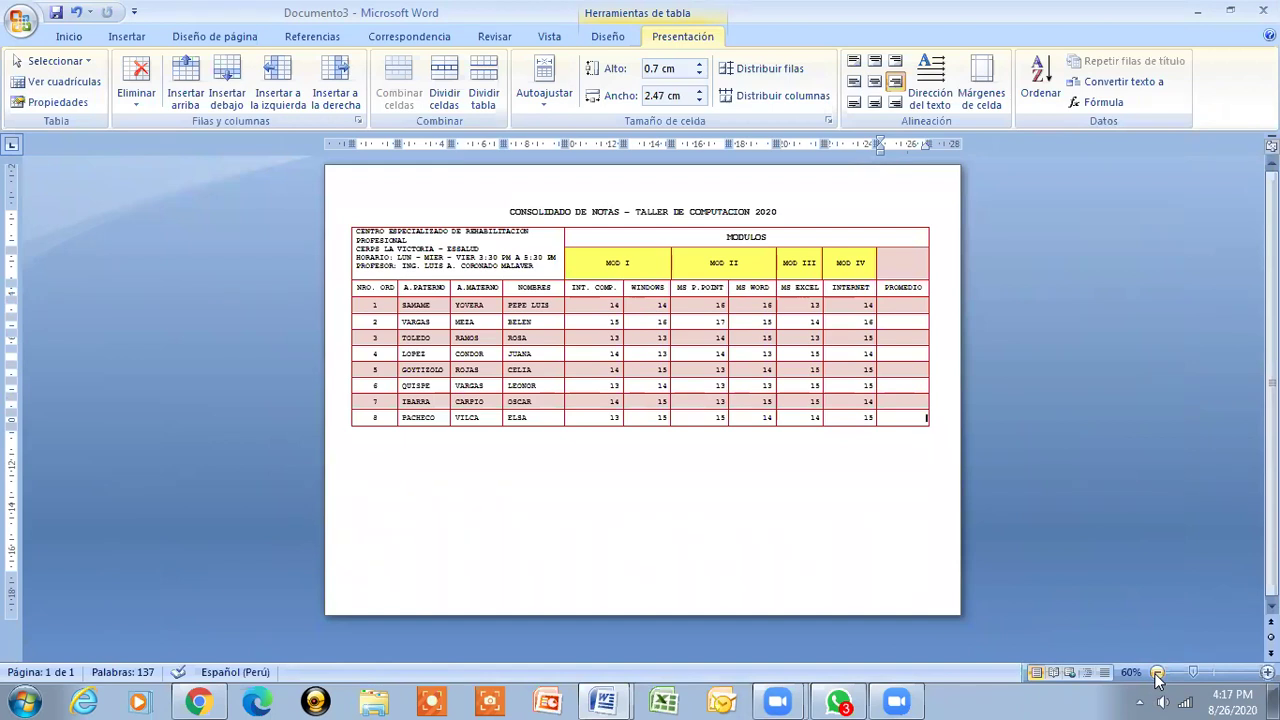
pyautogui.click(1267, 672)
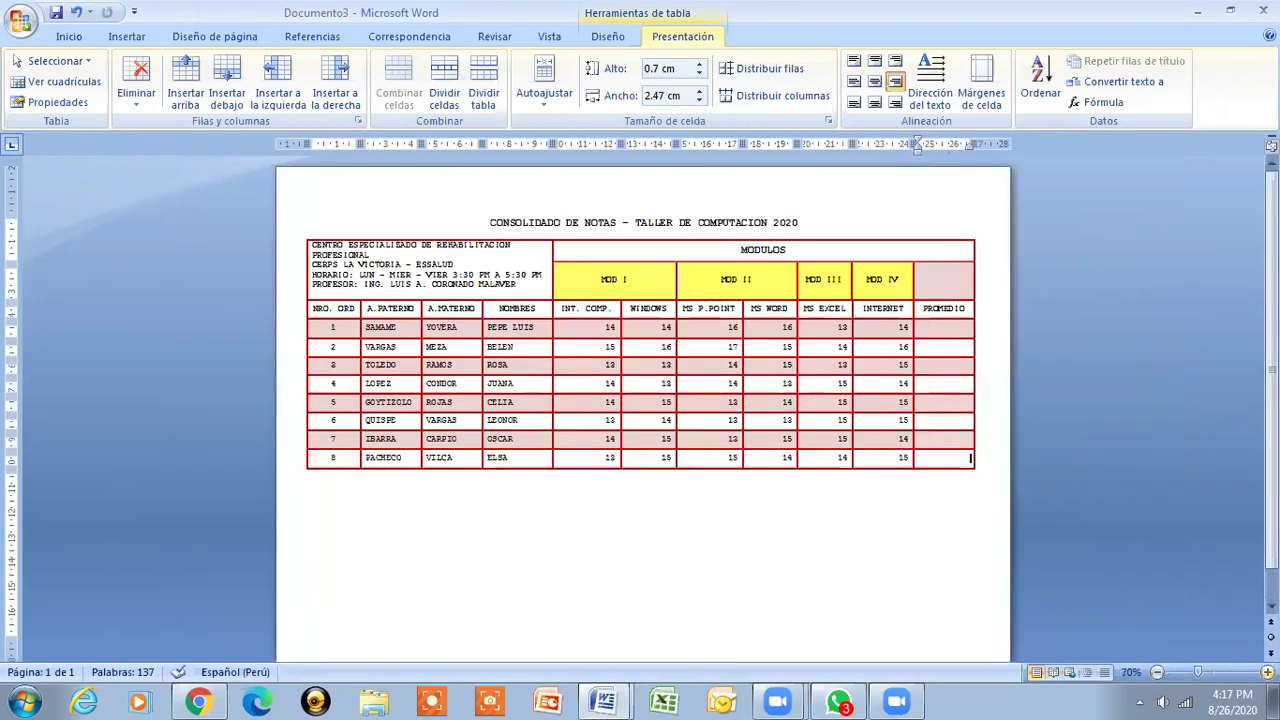
pyautogui.click(1267, 672)
pyautogui.click(1267, 672)
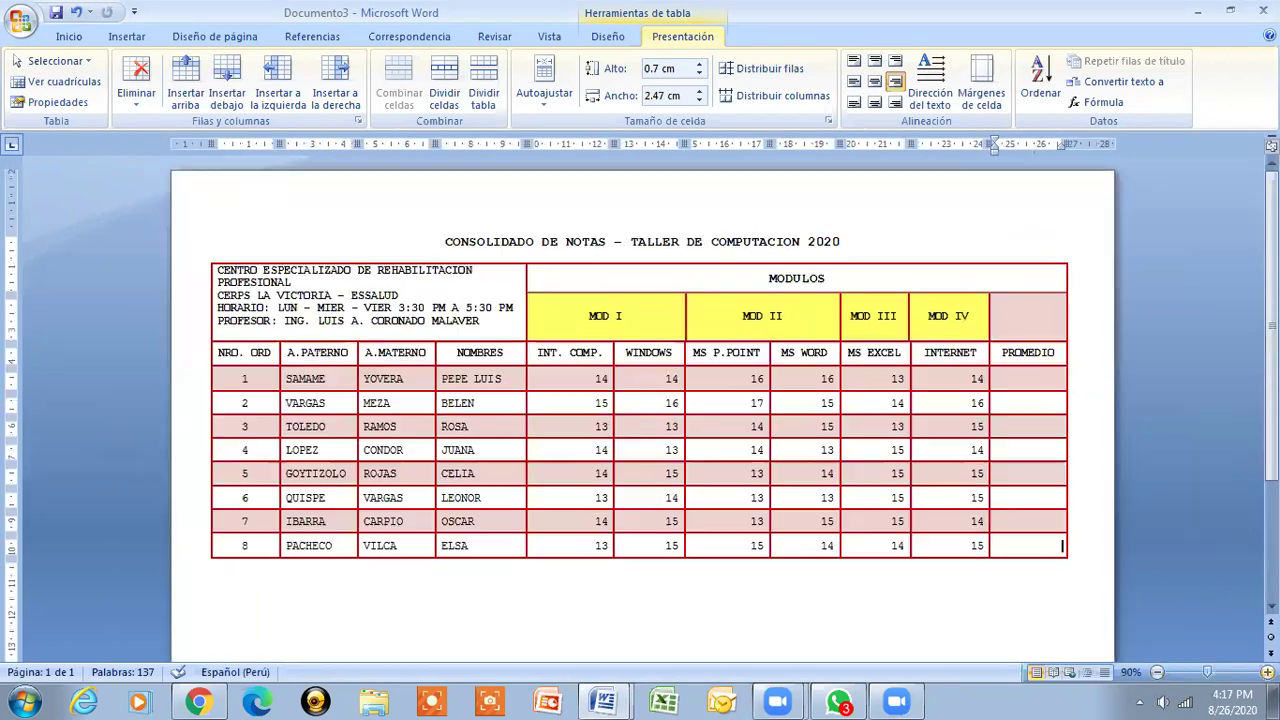
pyautogui.scroll(-1, 1043, 598)
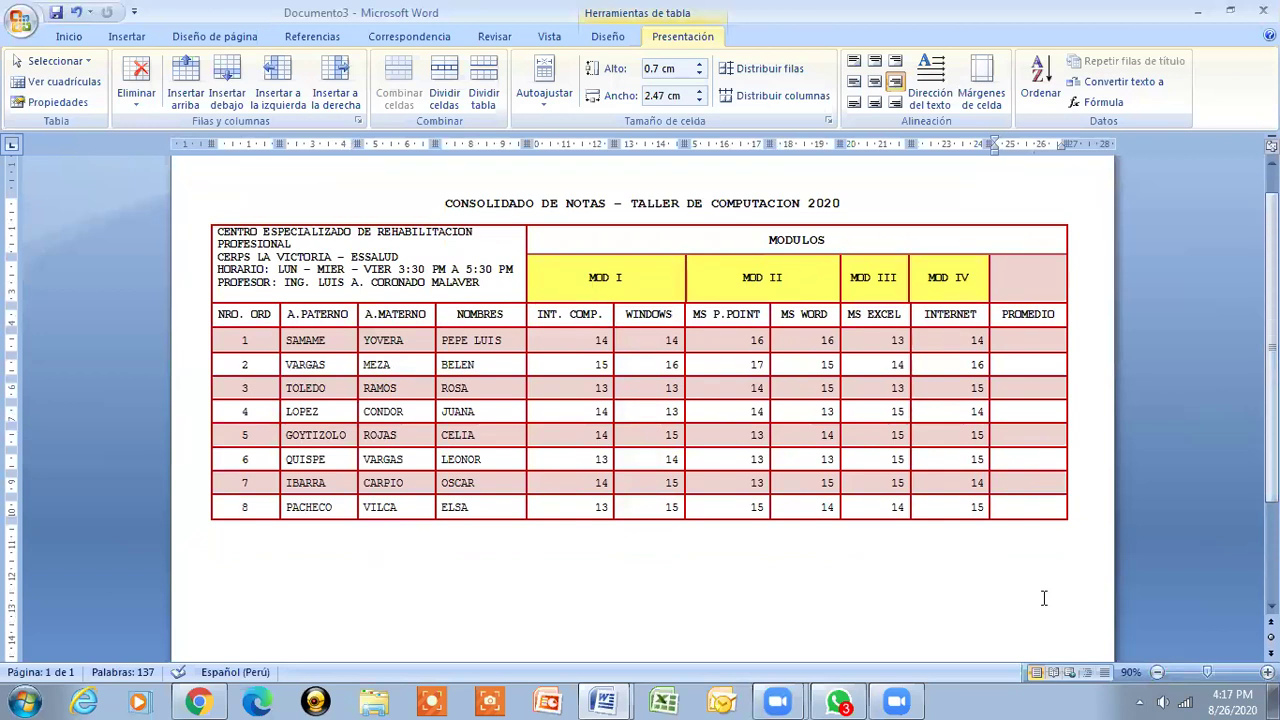
# - Insert two empty rows below student 8's row using Insertar filas debajo twice
pyautogui.click(1047, 511)
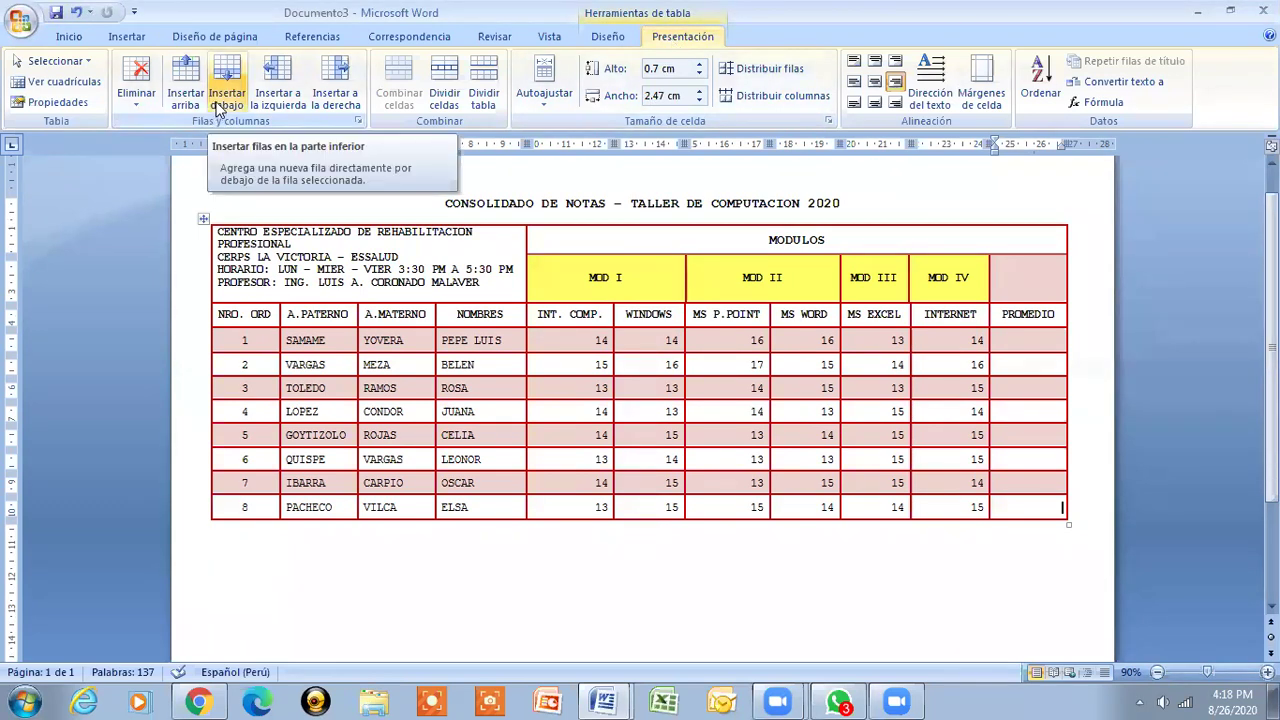
pyautogui.click(1021, 509)
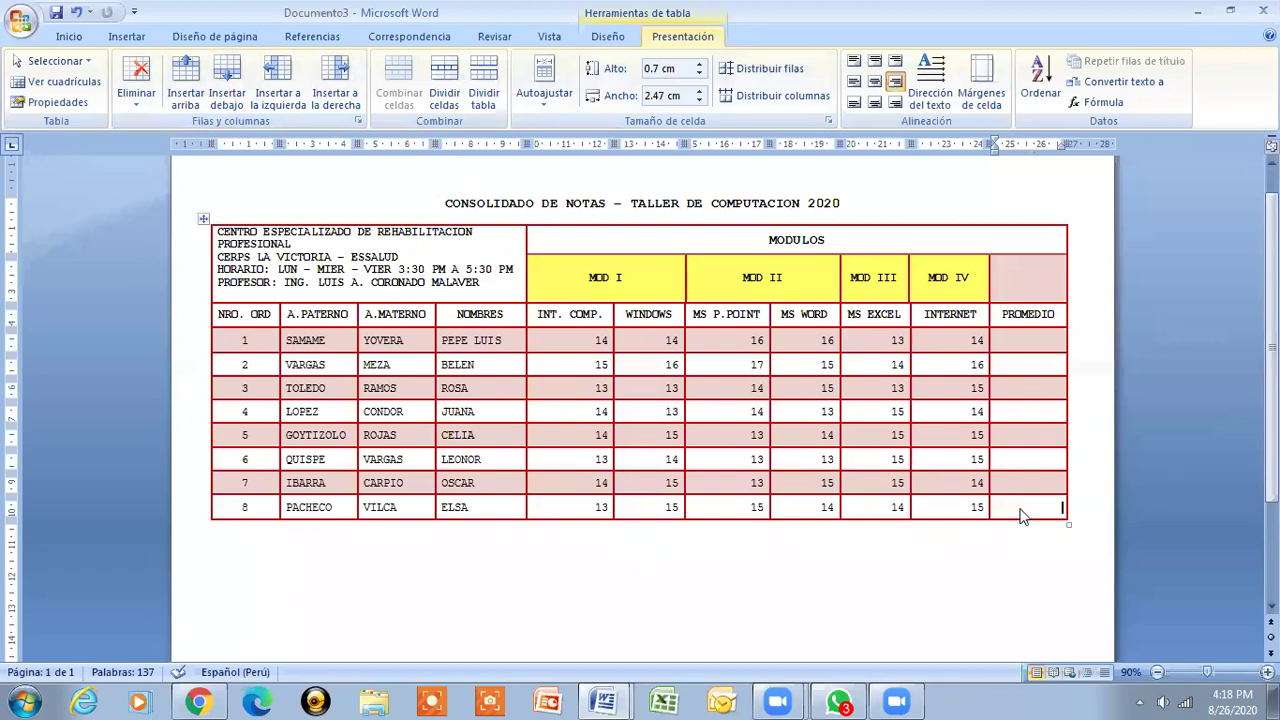
pyautogui.rightClick(1021, 511)
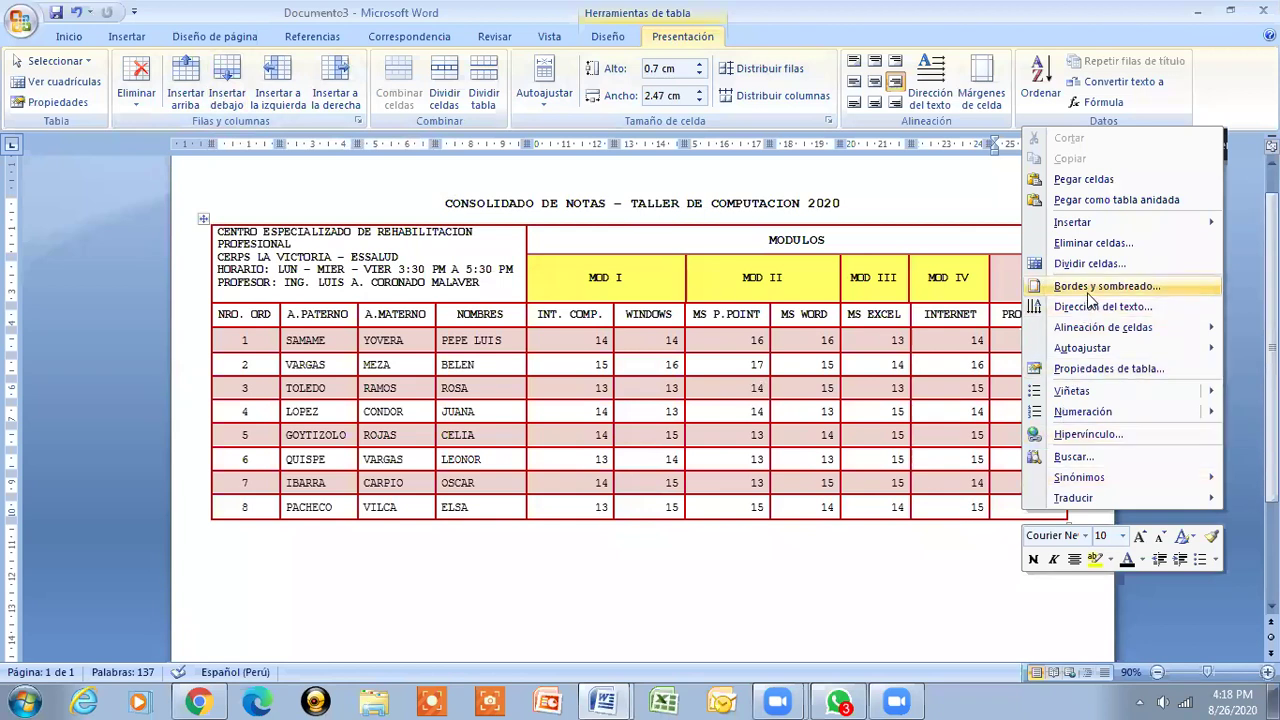
pyautogui.moveTo(1093, 228)
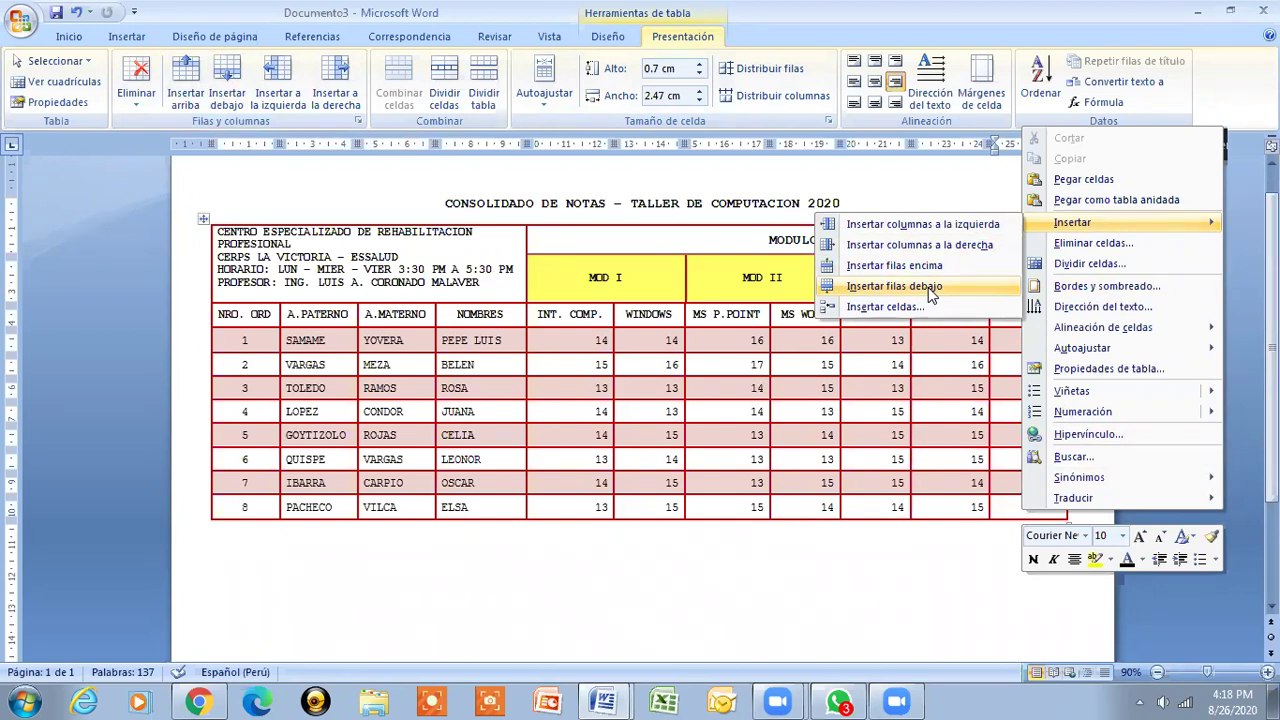
pyautogui.click(929, 289)
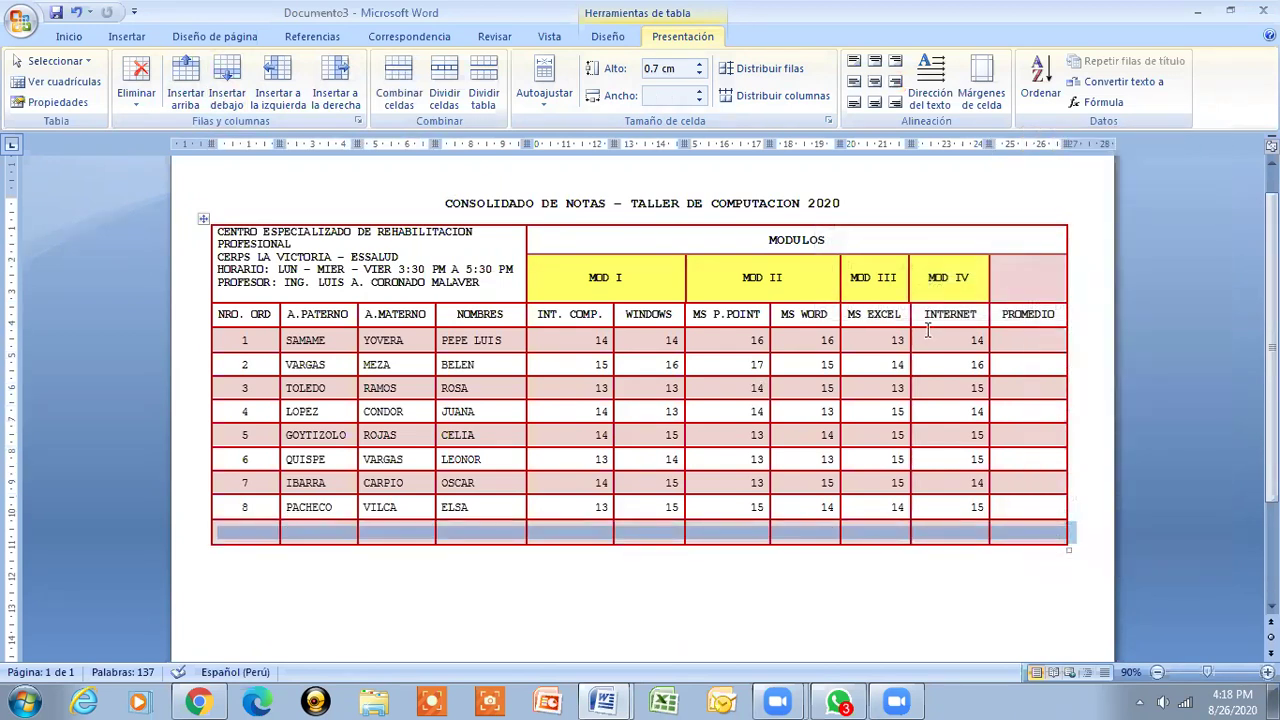
pyautogui.click(1008, 536)
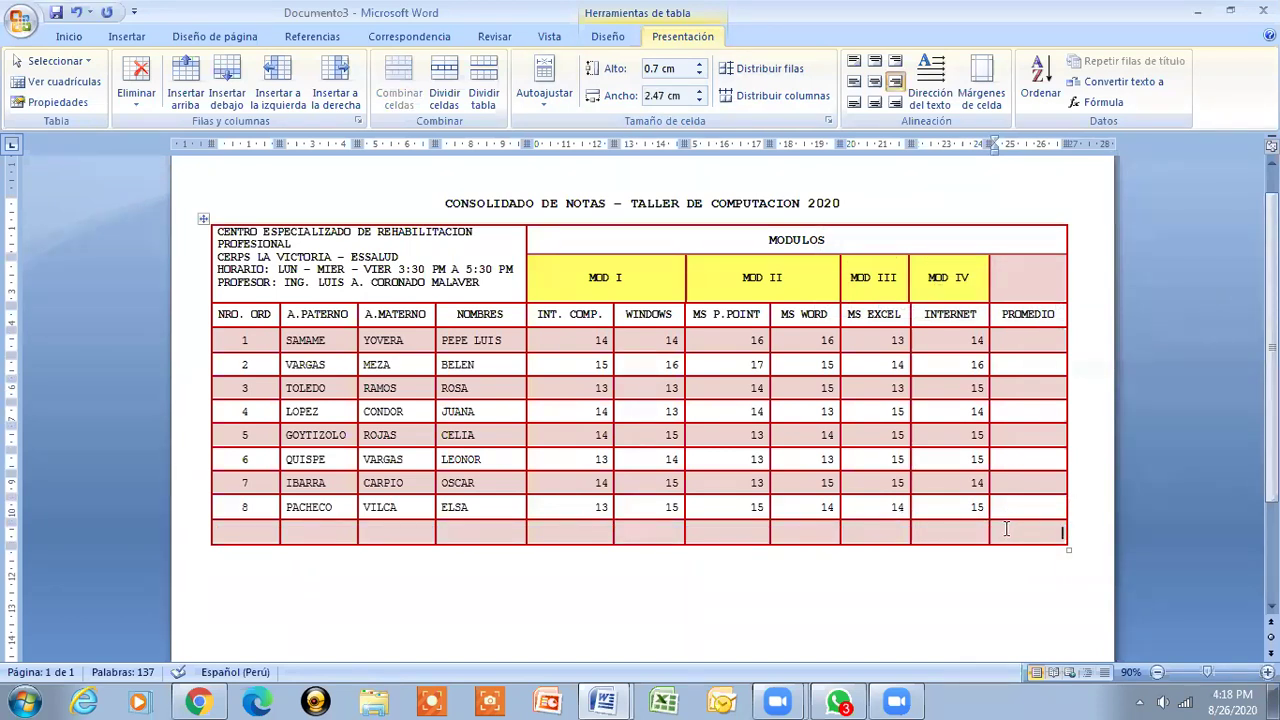
pyautogui.rightClick(1006, 529)
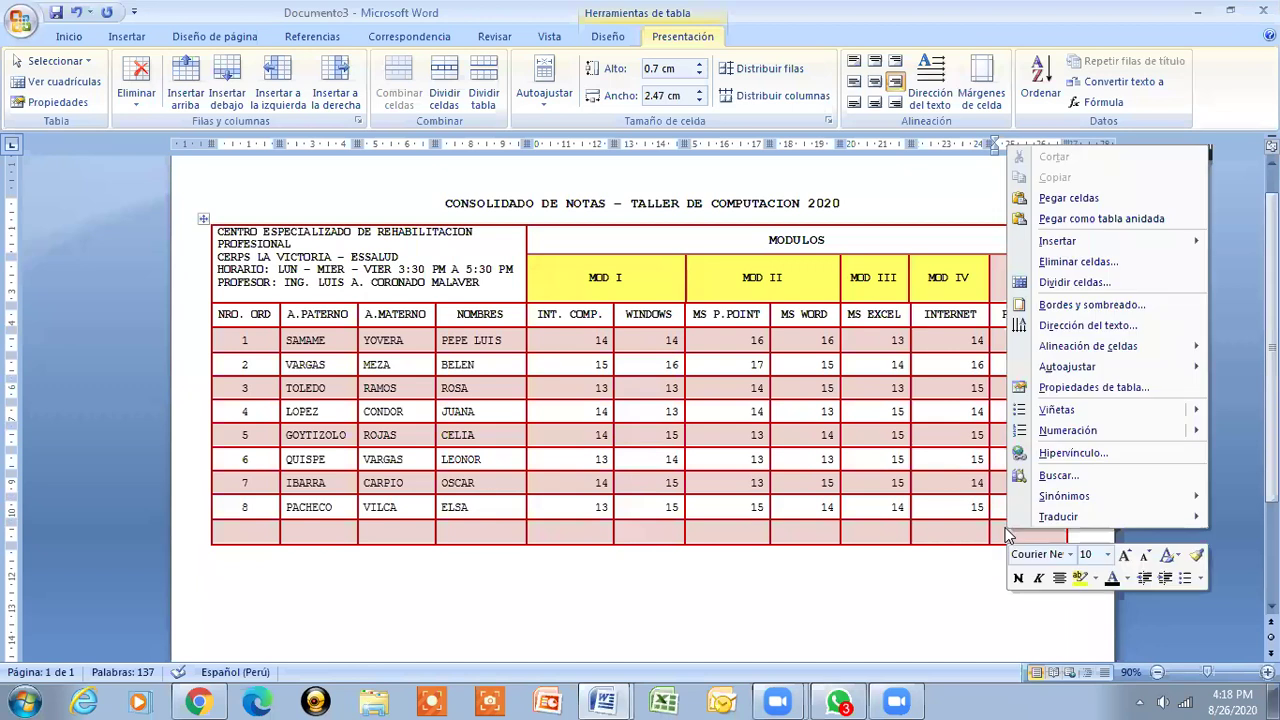
pyautogui.moveTo(1080, 256)
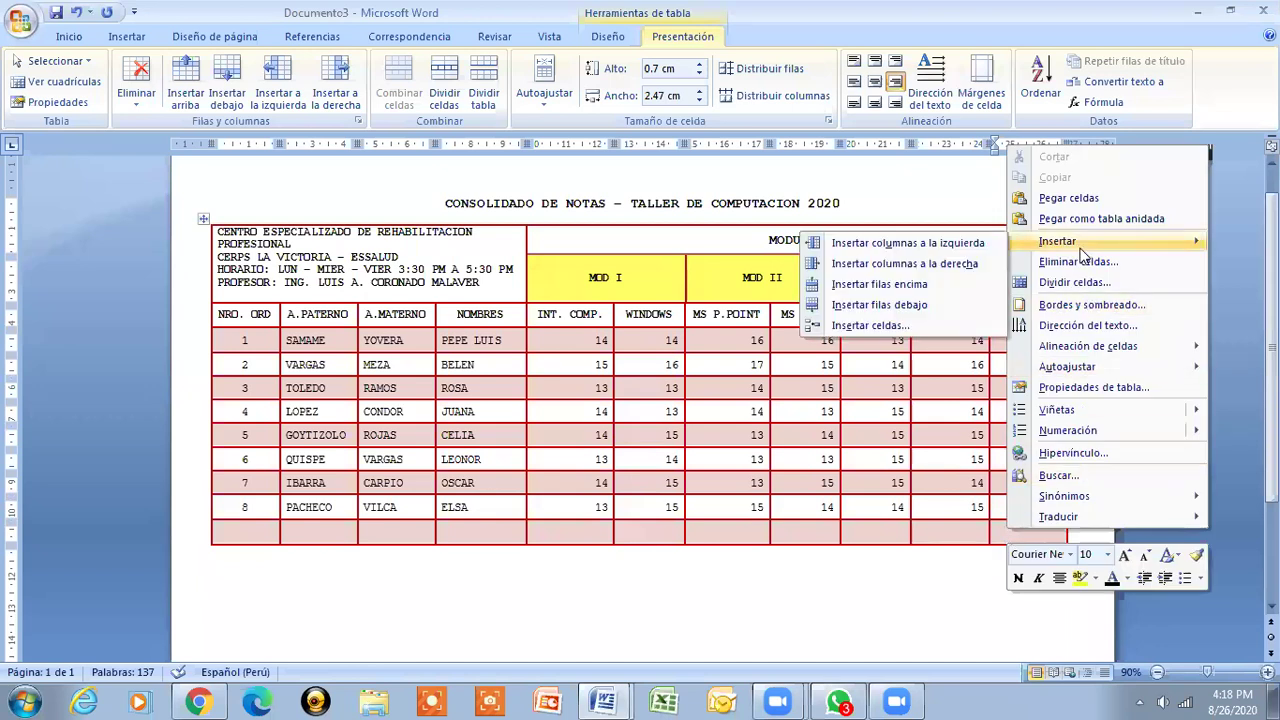
pyautogui.click(926, 305)
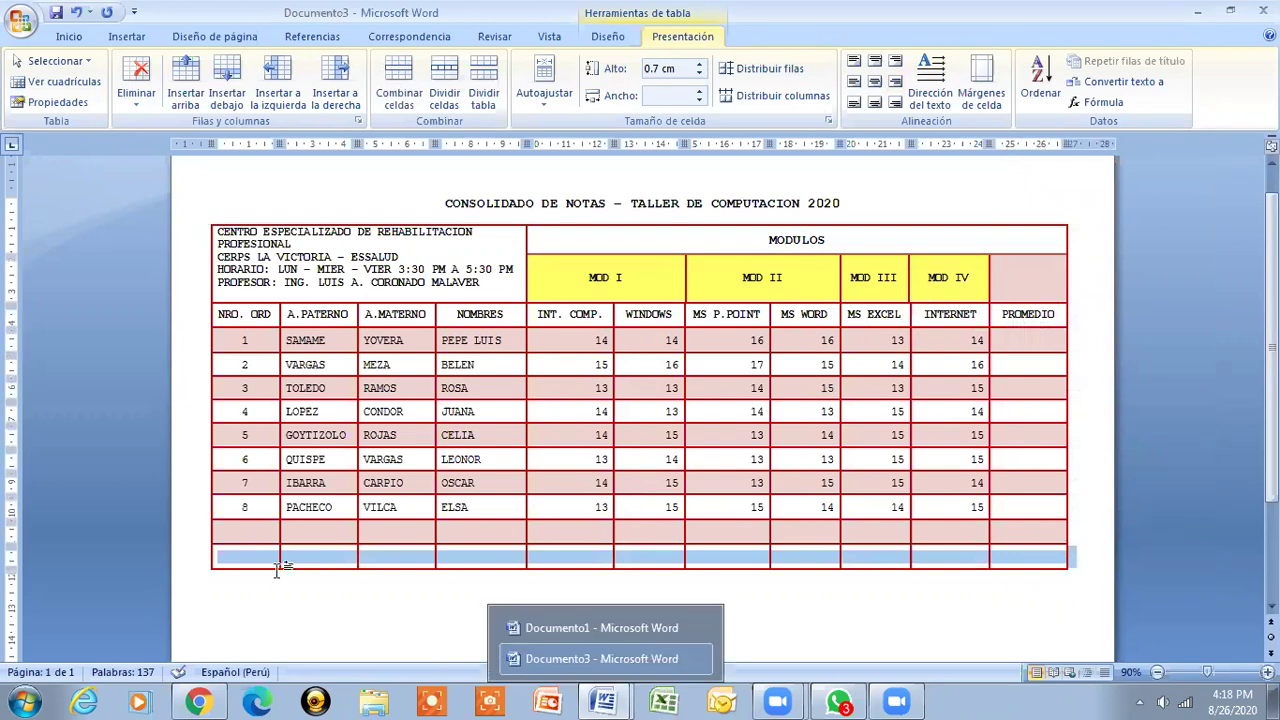
pyautogui.click(248, 531)
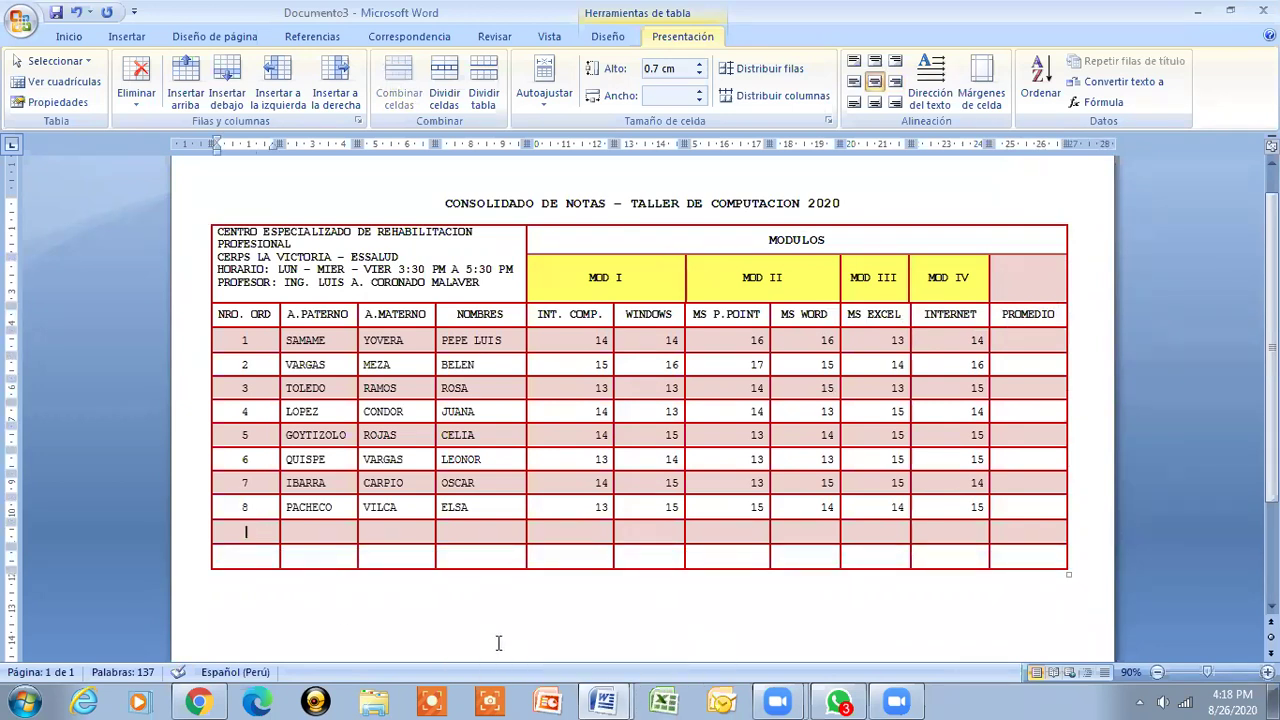
# - Number the first new row 9 and enter the student's paternal and maternal surnames and given names
pyautogui.write('9')
pyautogui.moveTo(244, 530)
pyautogui.mouseDown()
pyautogui.moveTo(991, 557)
pyautogui.moveTo(998, 545)
pyautogui.mouseUp()
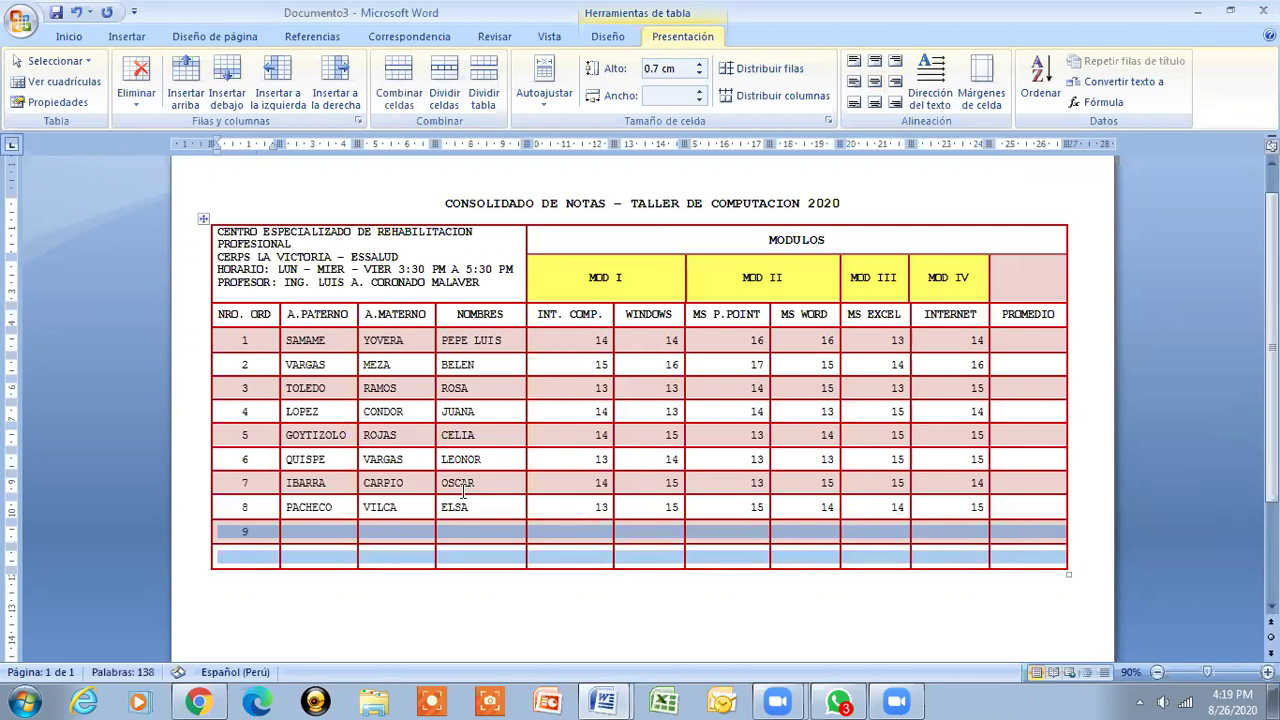
pyautogui.click(343, 536)
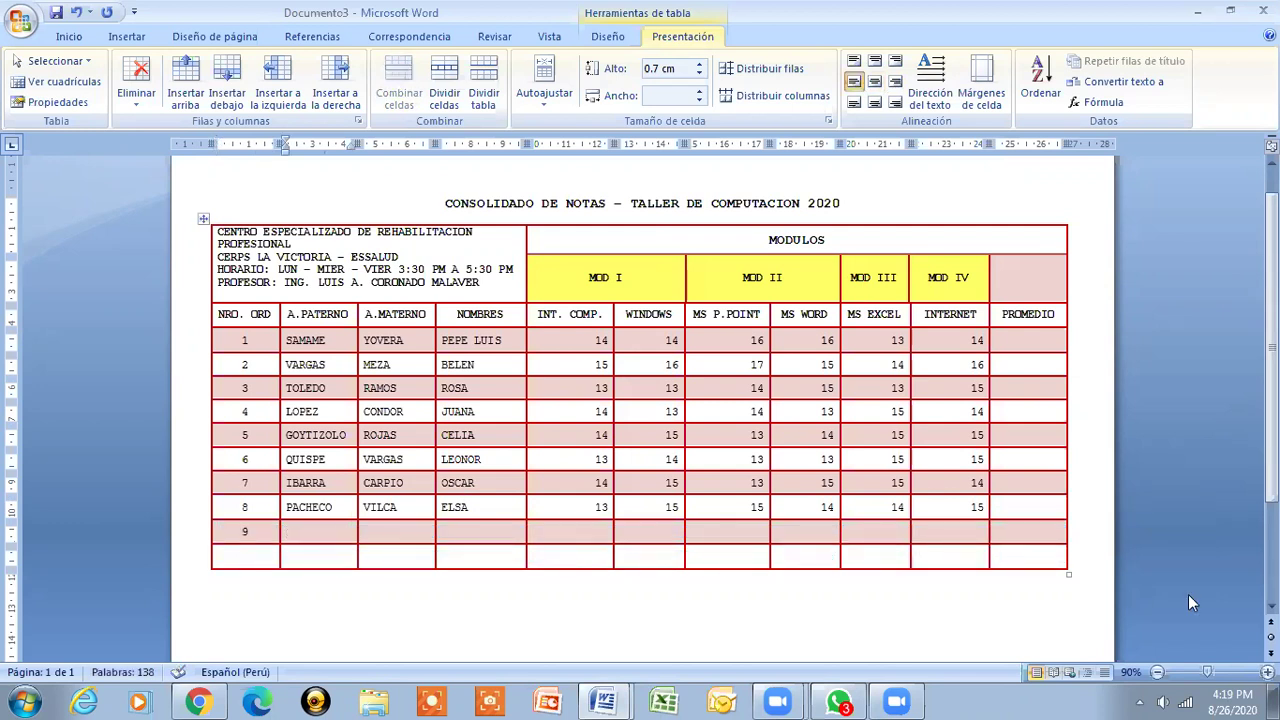
pyautogui.click(1267, 672)
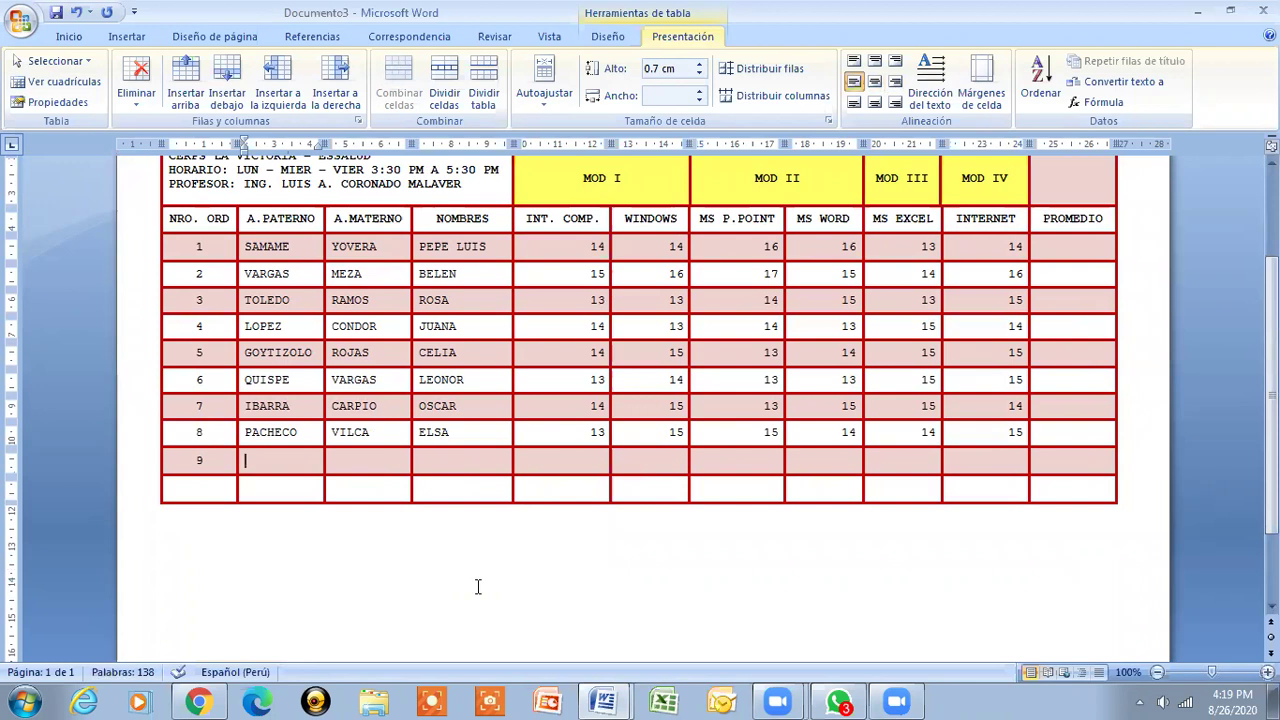
pyautogui.write('uribe')
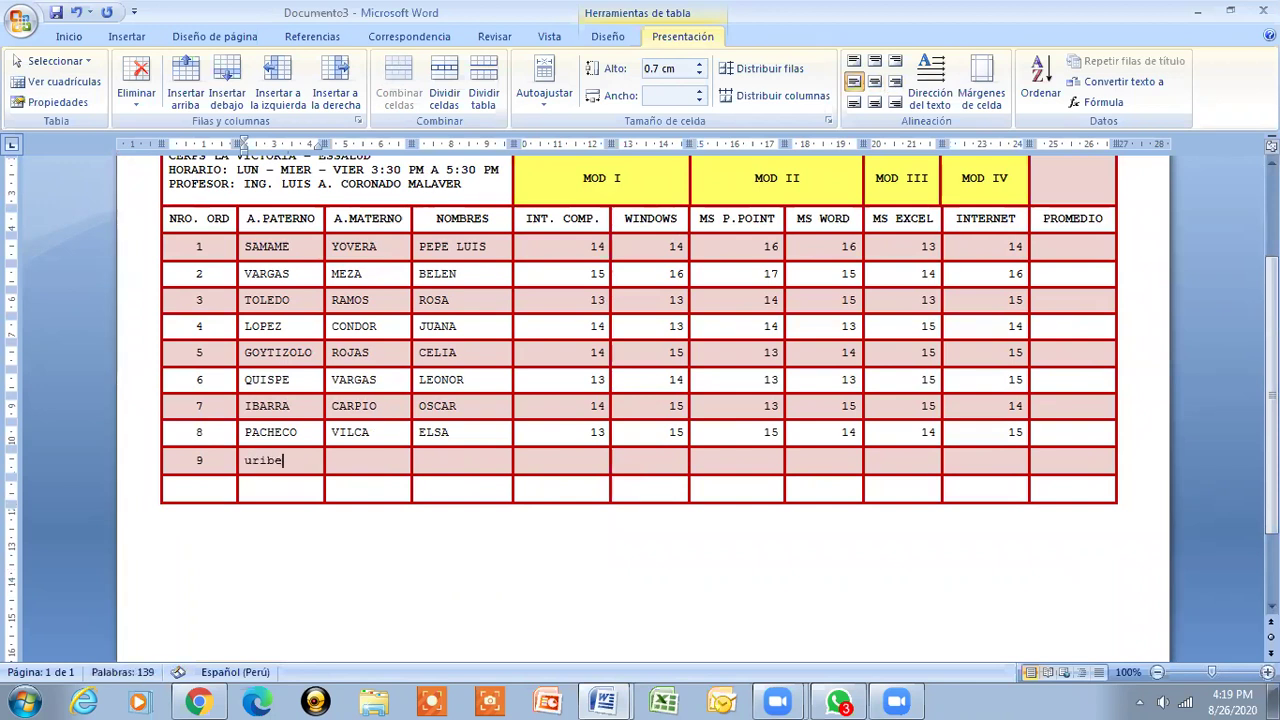
pyautogui.press('BackSpace')
pyautogui.press('BackSpace')
pyautogui.press('BackSpace')
pyautogui.write('URIBE')
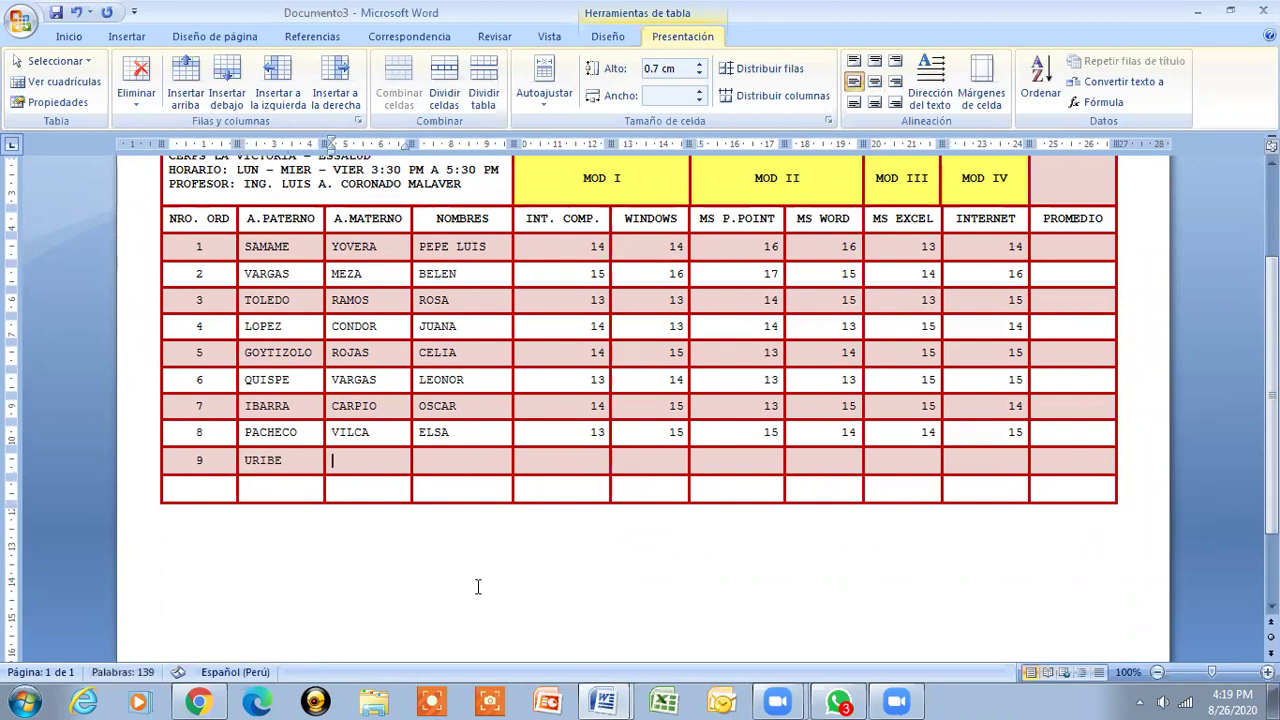
pyautogui.press('Tab')
pyautogui.write('ALBITES')
pyautogui.press('Tab')
pyautogui.write('MARIA JESUS')
pyautogui.press('Tab')
pyautogui.write('14')
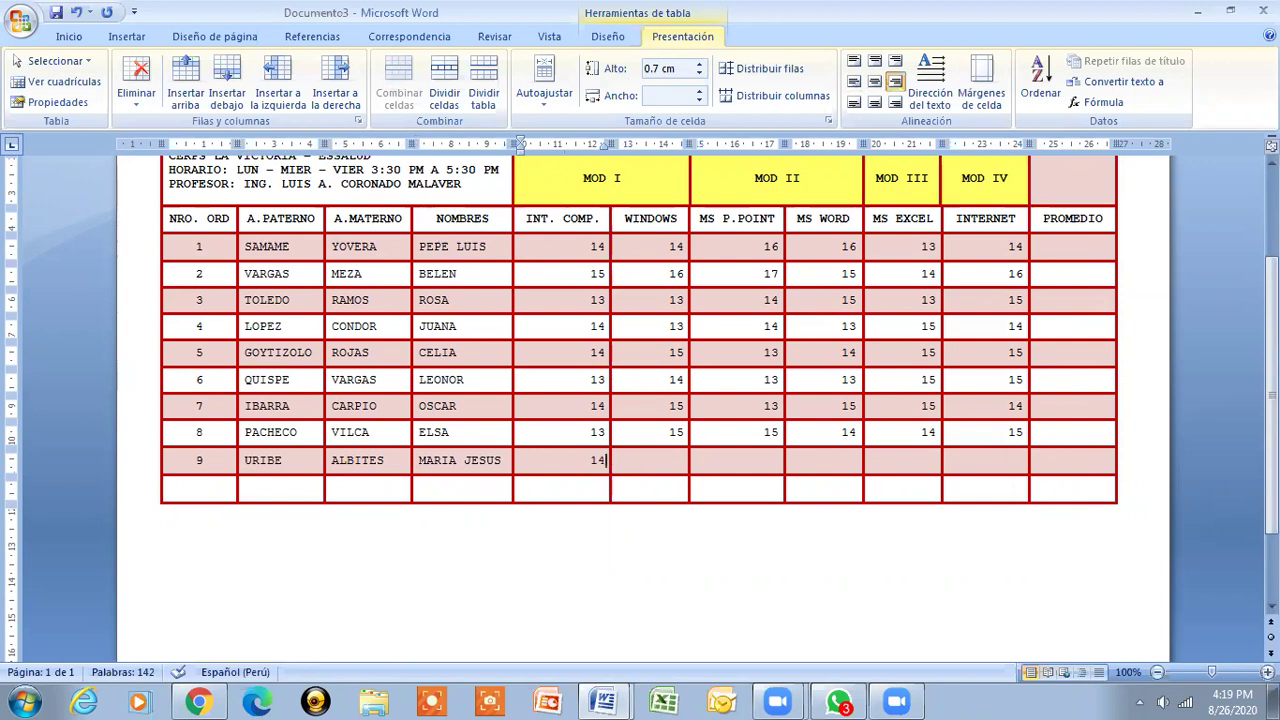
# - Enter row 9's module grades 14, 15, 17, 15 and 16 from WINDOWS to INTERNET
pyautogui.click(685, 460)
pyautogui.write('14')
pyautogui.press('Tab')
pyautogui.write('15')
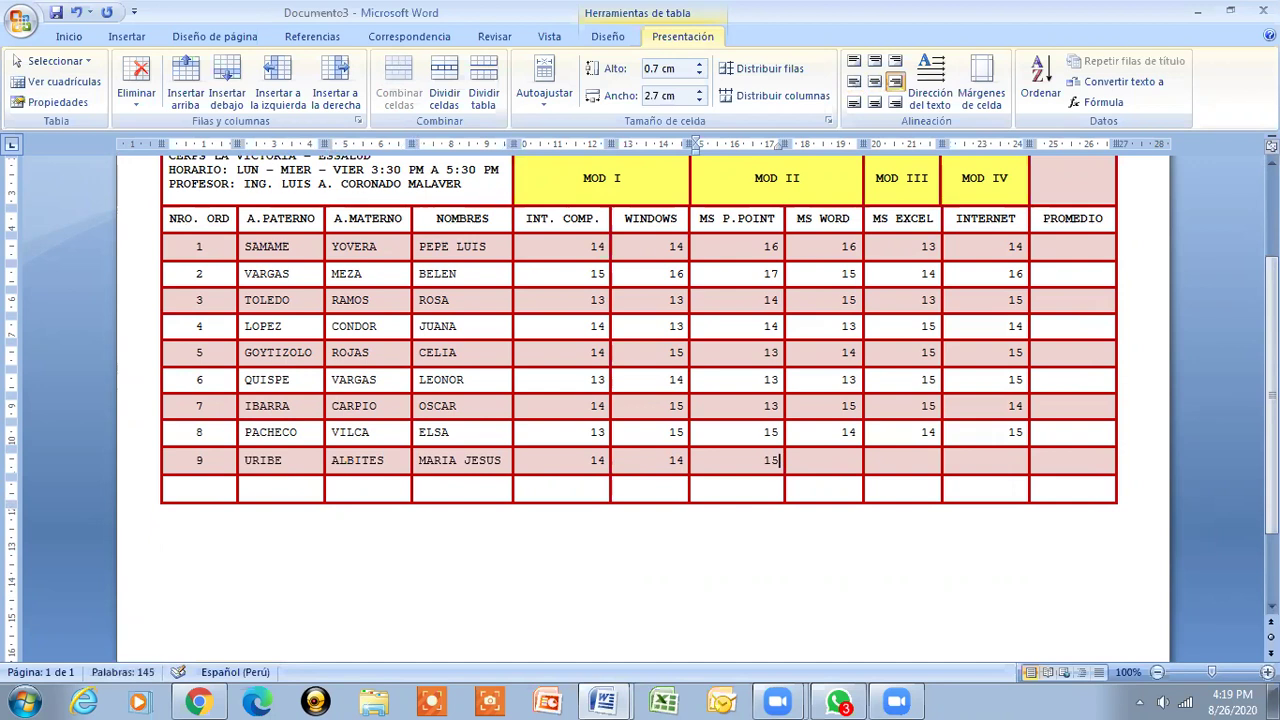
pyautogui.press('Tab')
pyautogui.write('17')
pyautogui.press('Tab')
pyautogui.write('15')
pyautogui.press('Tab')
pyautogui.write('1')
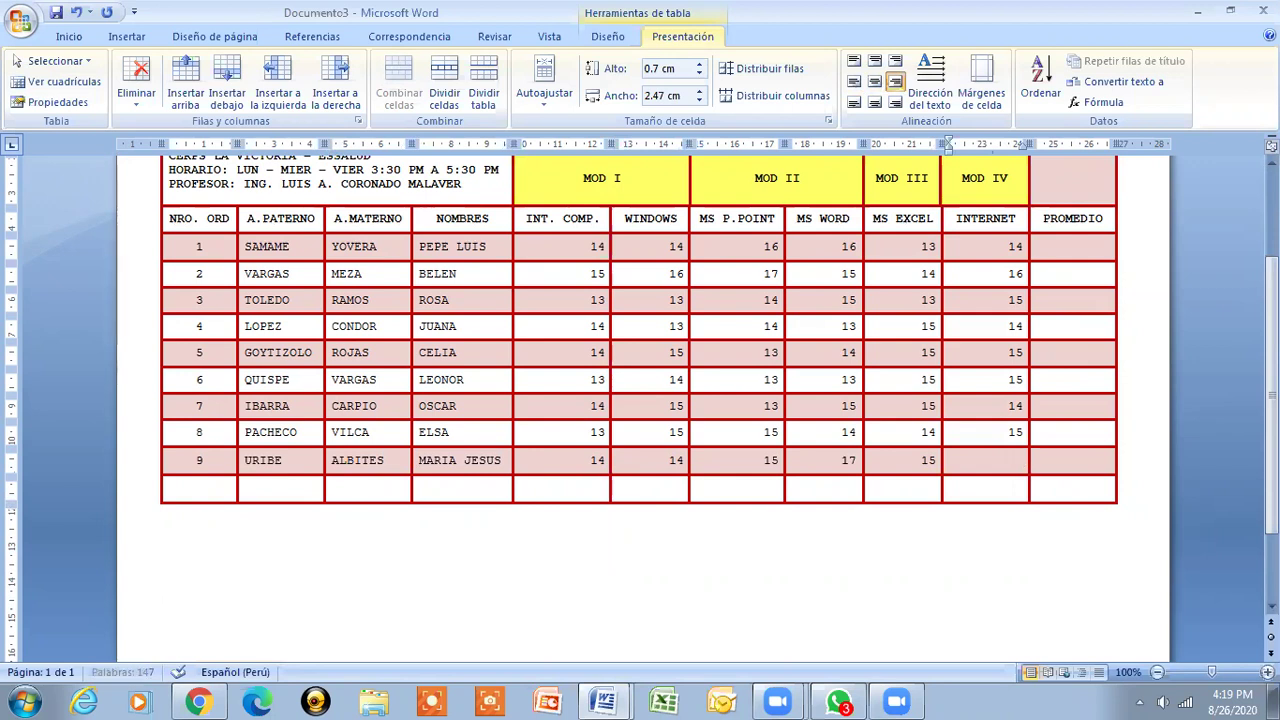
pyautogui.write('6')
pyautogui.press('Tab')
# - Number the last row 10 and enter the tenth student's surnames and given names
pyautogui.press('Down')
pyautogui.press('Left')
pyautogui.press('Left')
pyautogui.press('Left')
pyautogui.press('Left')
pyautogui.press('Left')
pyautogui.write('10')
pyautogui.press('Tab')
pyautogui.write('DAVIRAN')
pyautogui.press('Tab')
pyautogui.write('MEDRANO')
pyautogui.press('Tab')
pyautogui.write('YHONI MA')
pyautogui.press('Tab')
# - Enter row 10's module grades, ending with MS WORD 15, MS EXCEL 14 and INTERNET 15
pyautogui.write('X 1')
pyautogui.write('4 ')
pyautogui.write('13')
pyautogui.press('Tab')
pyautogui.write('15')
pyautogui.press('Tab')
pyautogui.write('1')
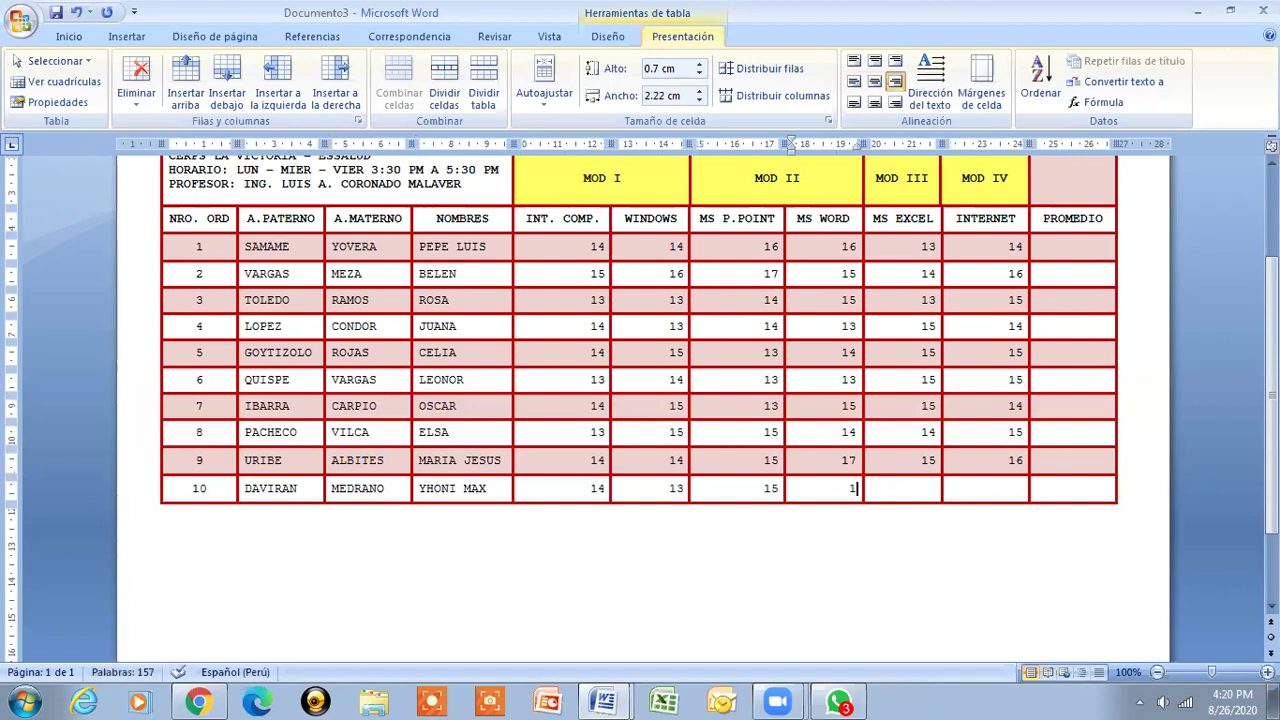
pyautogui.write('5')
pyautogui.press('Tab')
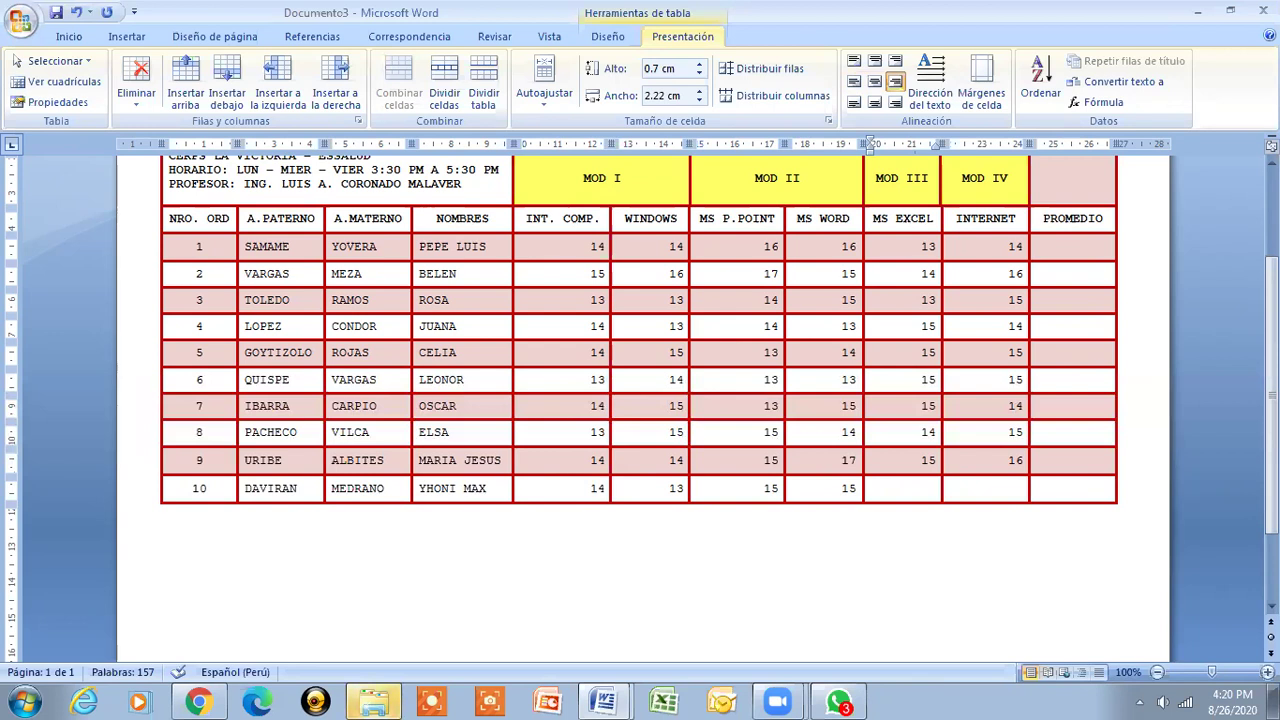
pyautogui.click(1022, 488)
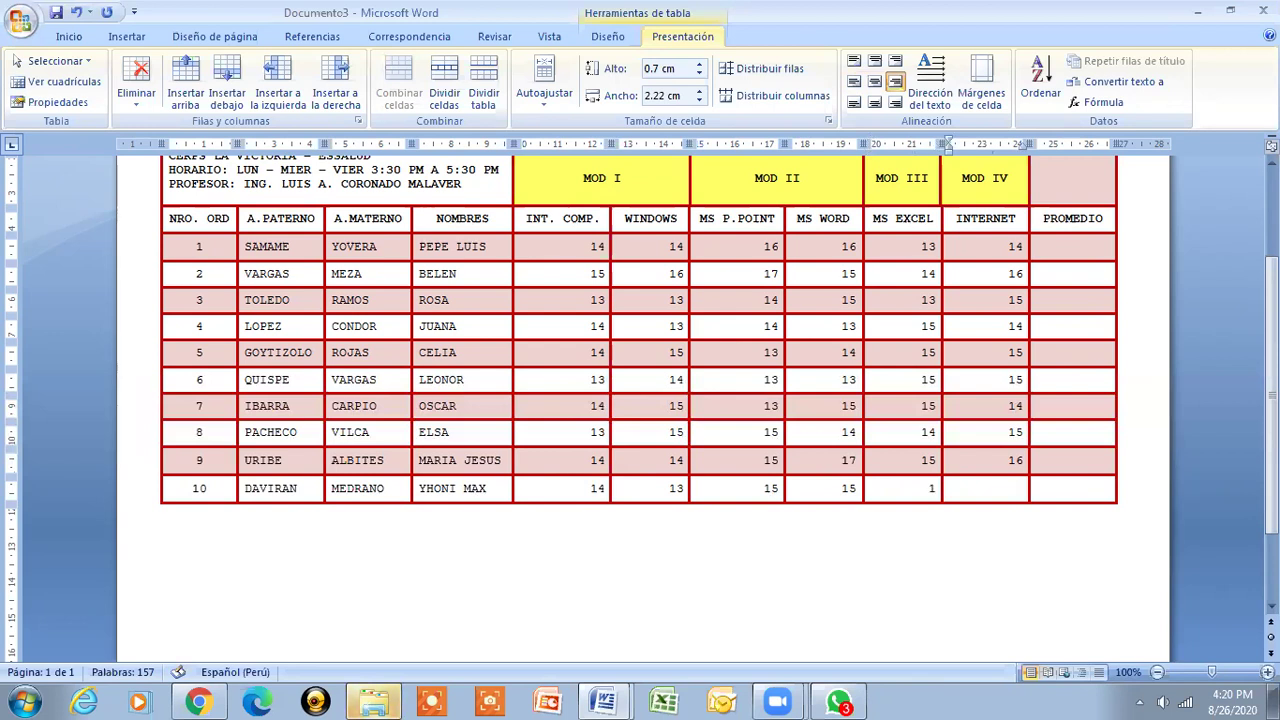
pyautogui.click(936, 490)
pyautogui.write('4')
pyautogui.press('Tab')
pyautogui.write('15')
# - Pull the table's right edge slightly left using its ruler marker
pyautogui.scroll(1, 1209, 467)
pyautogui.scroll(3, 1213, 390)
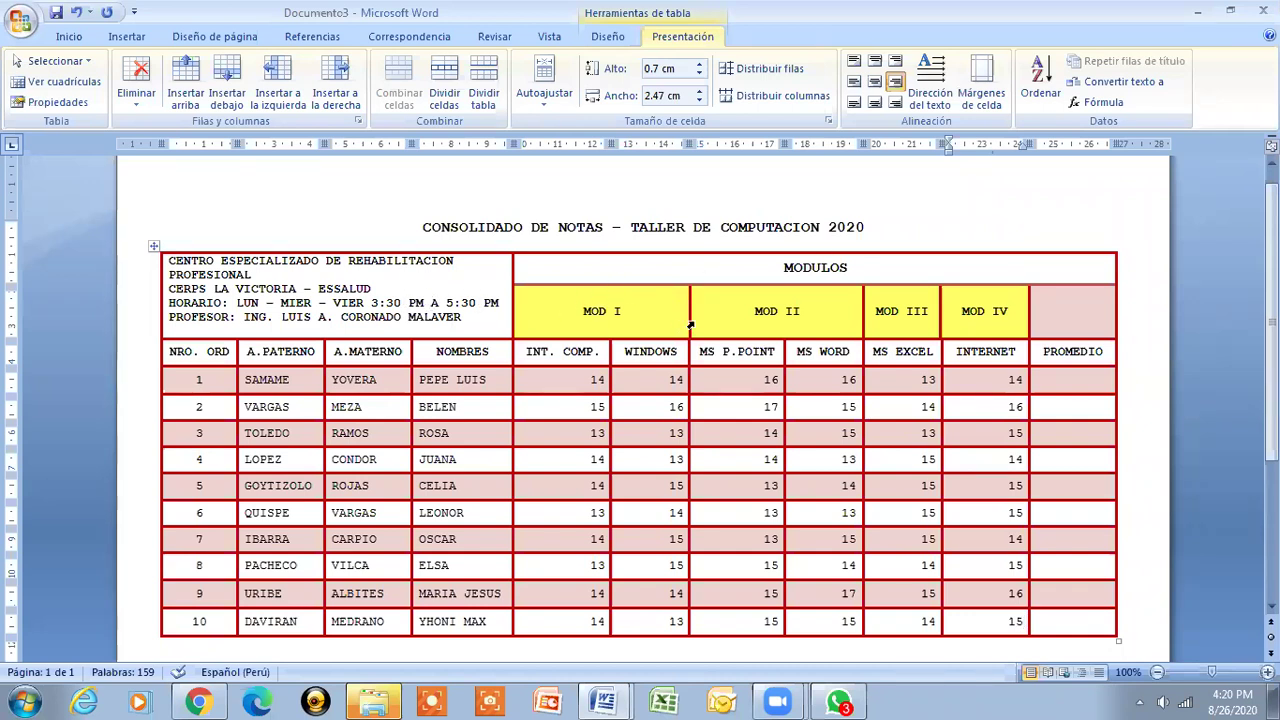
pyautogui.click(927, 322)
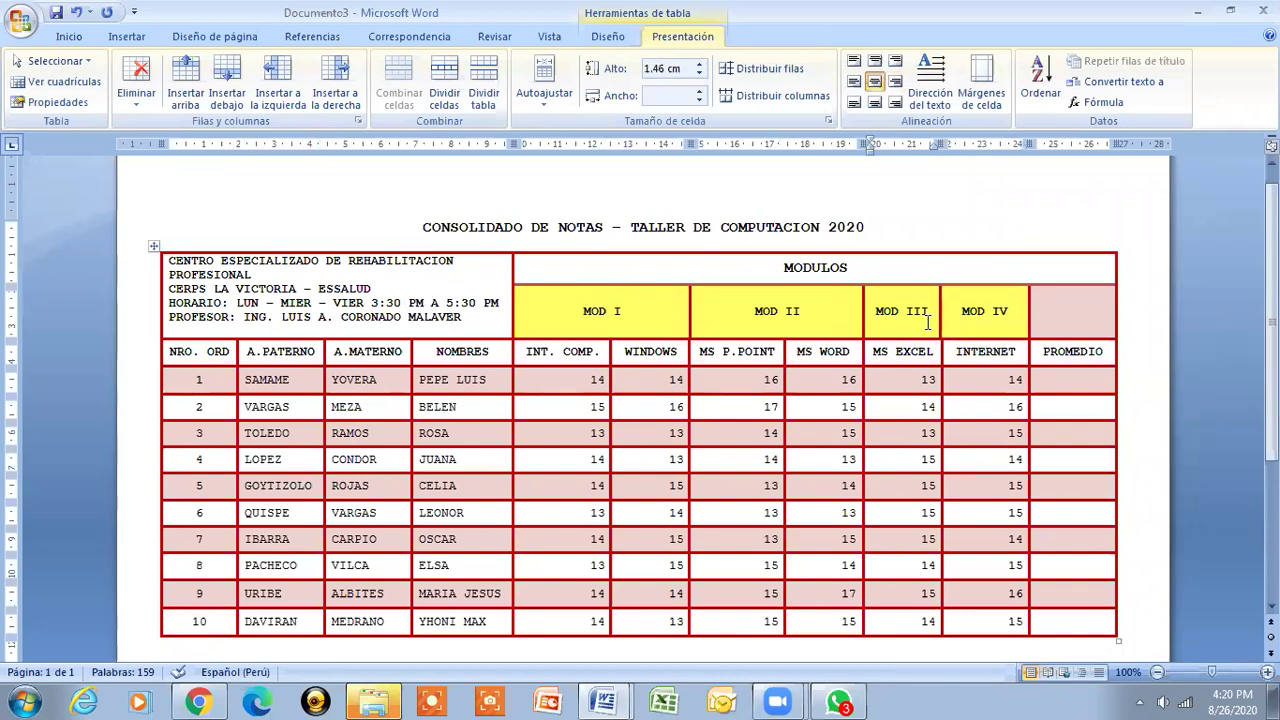
pyautogui.moveTo(940, 144); pyautogui.dragTo(949, 144)
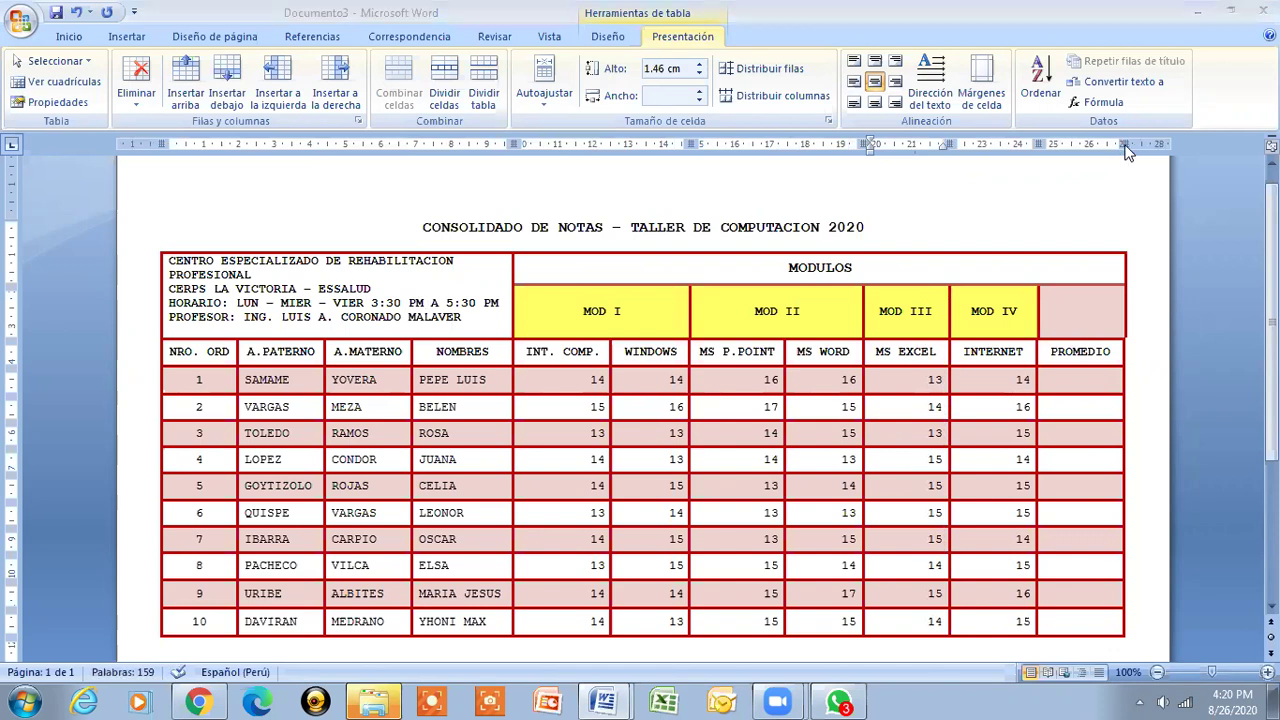
pyautogui.moveTo(1124, 144); pyautogui.dragTo(1119, 144)
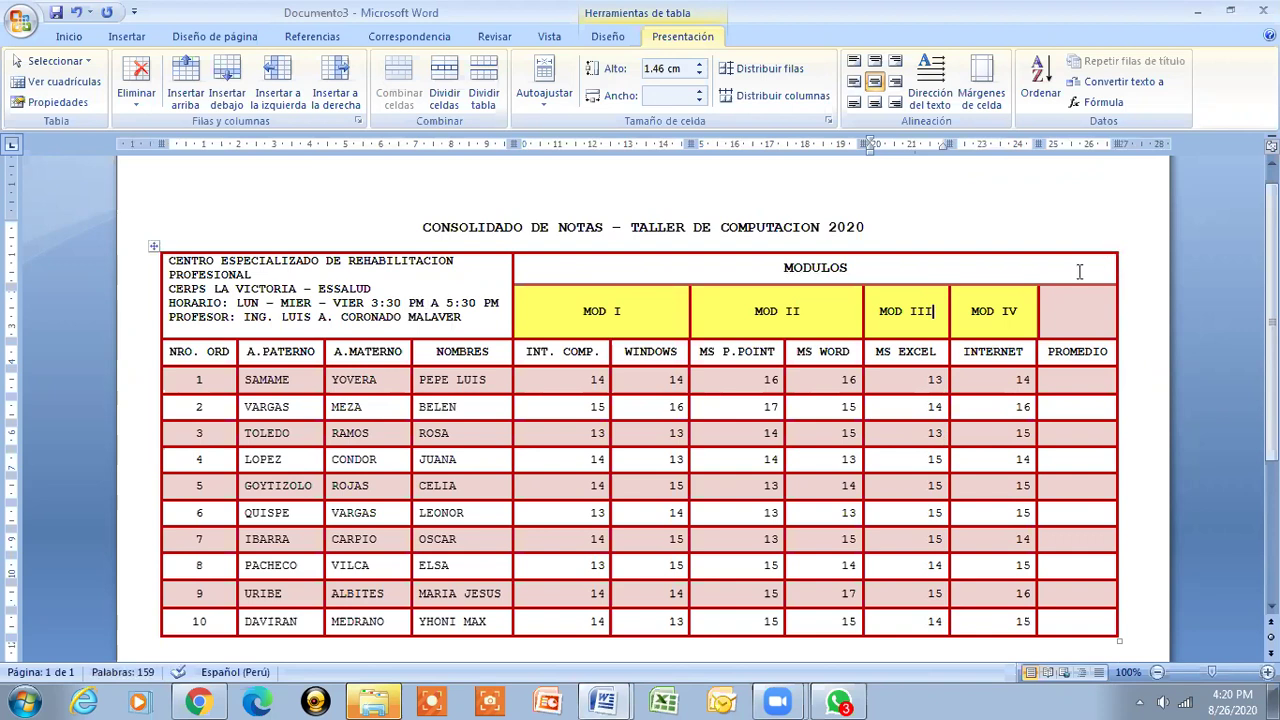
pyautogui.click(1018, 312)
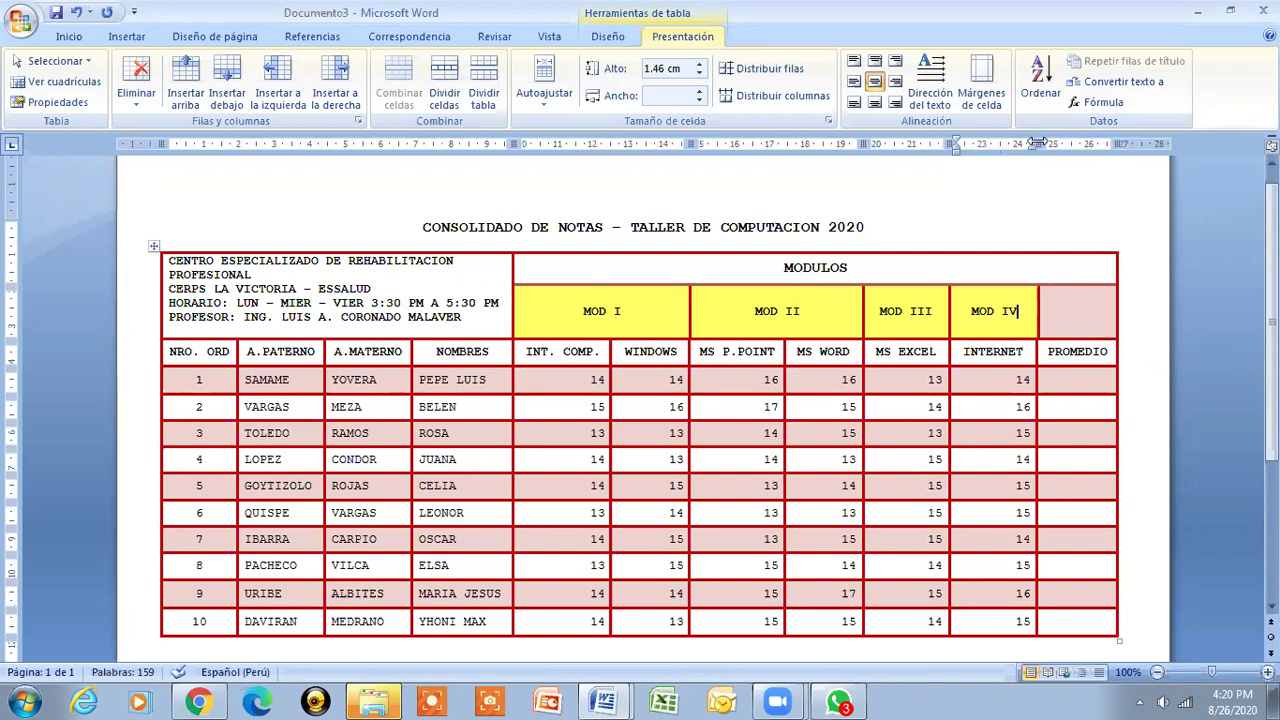
pyautogui.moveTo(1037, 143); pyautogui.dragTo(1038, 143)
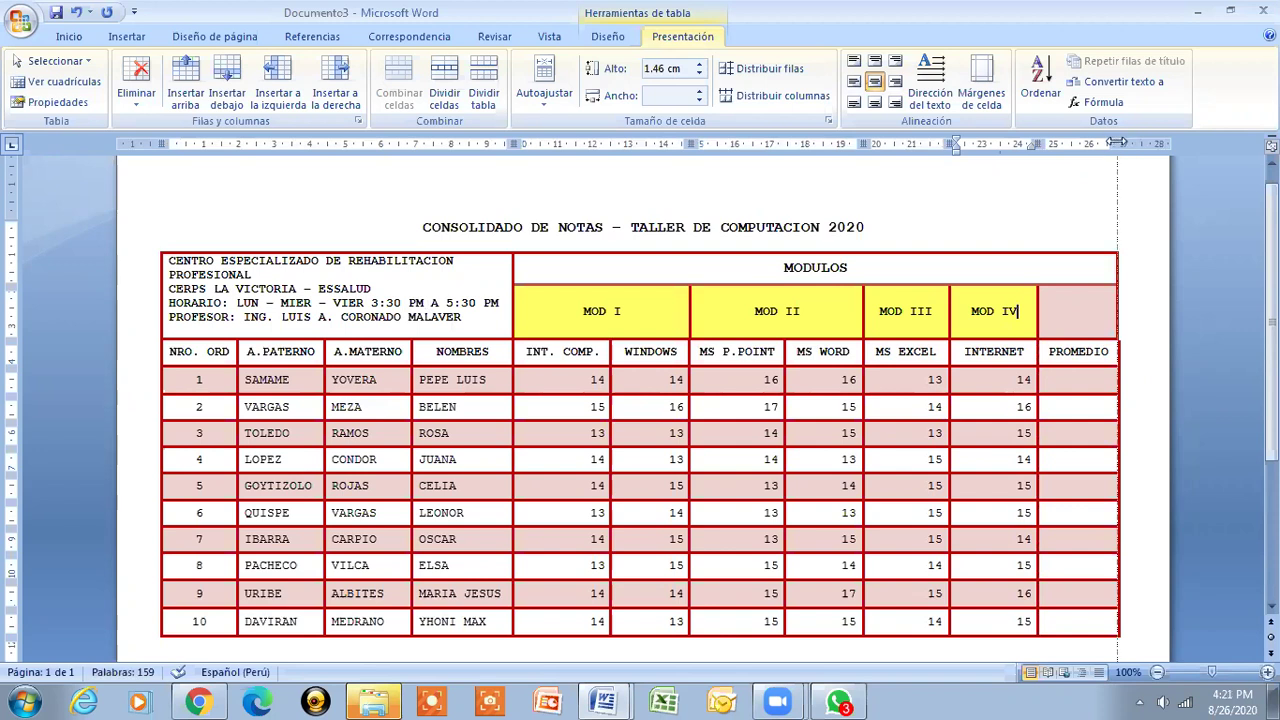
pyautogui.moveTo(1117, 142); pyautogui.dragTo(1116, 142)
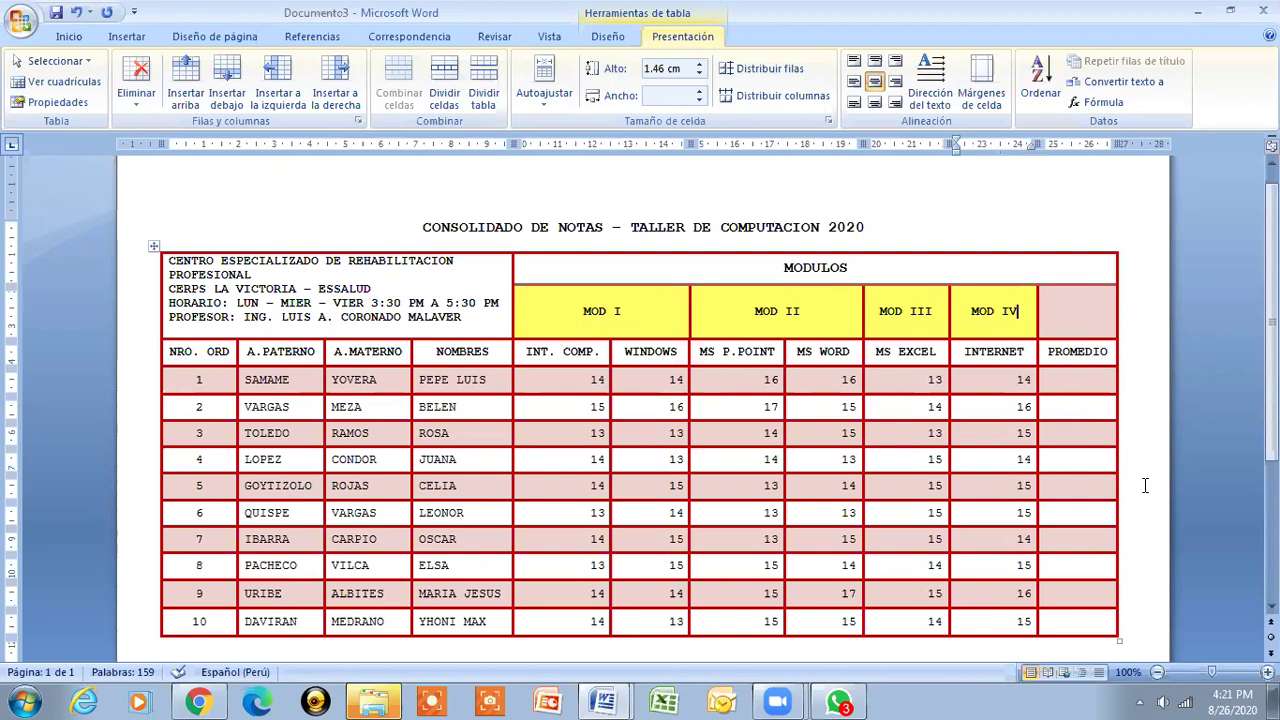
# - Narrow the MOD I column slightly by dragging its ruler marker
pyautogui.click(670, 300)
pyautogui.moveTo(688, 144); pyautogui.dragTo(684, 144)
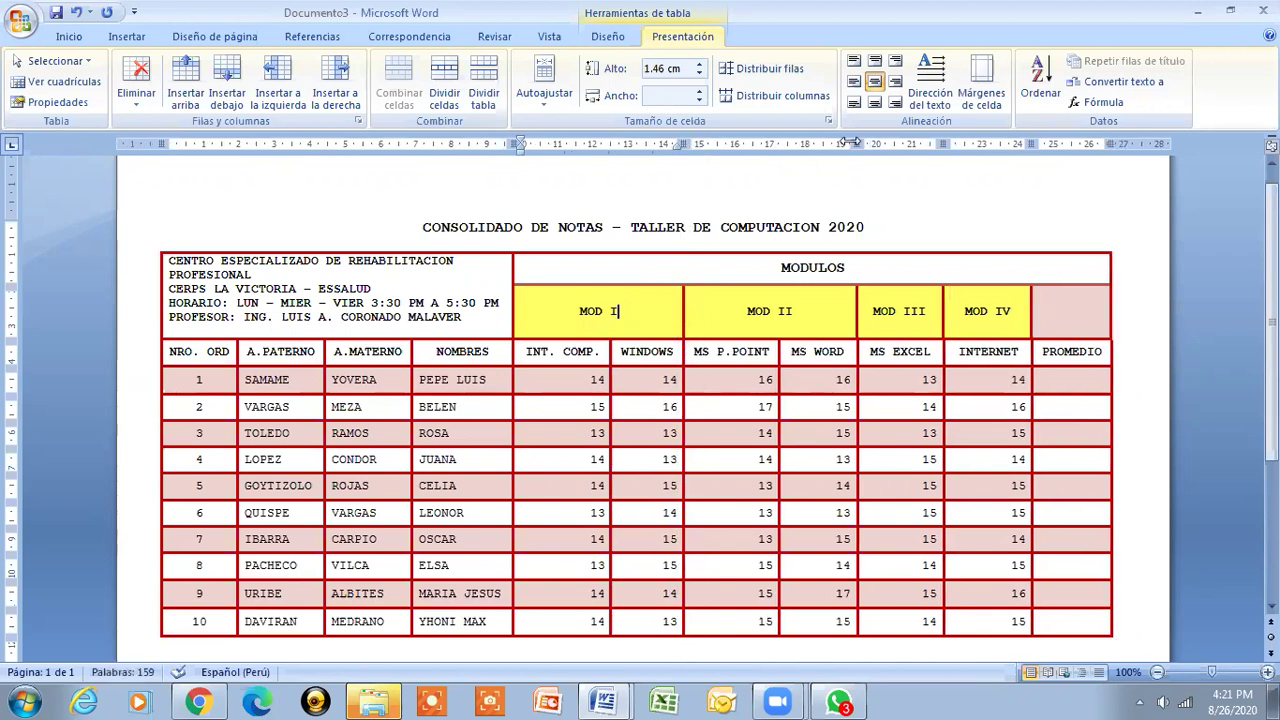
pyautogui.moveTo(848, 143); pyautogui.dragTo(860, 144)
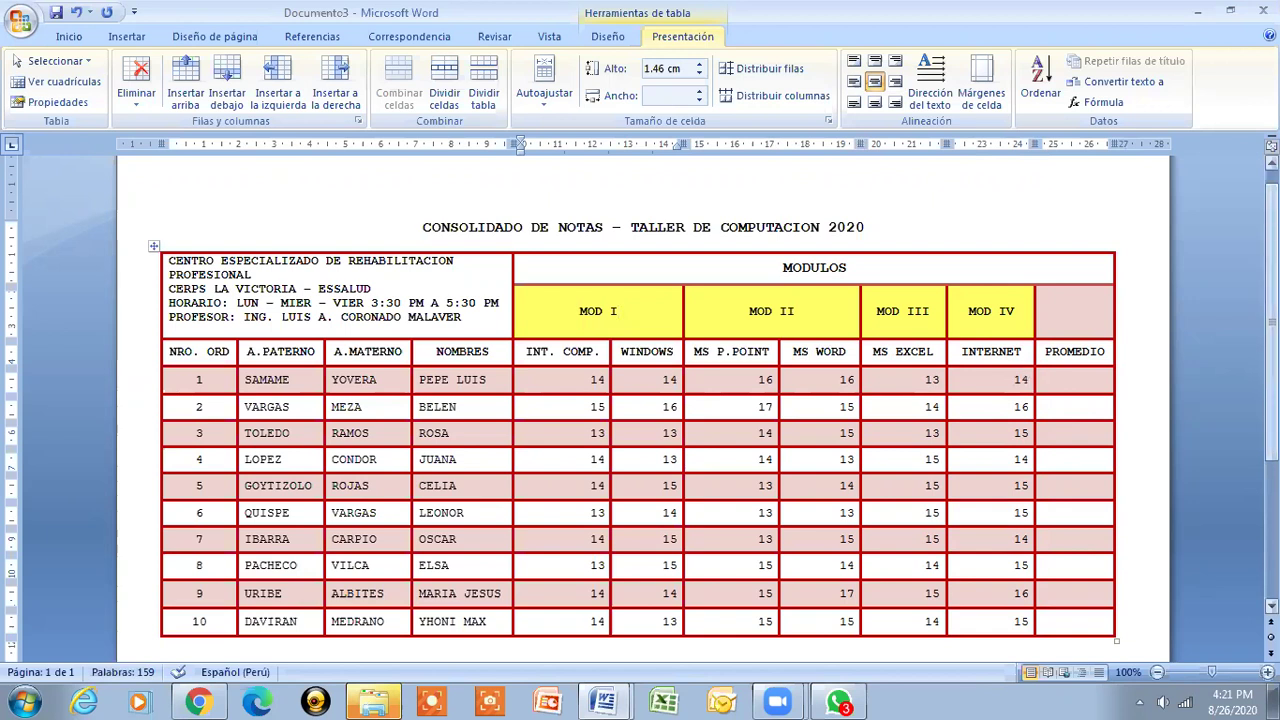
# - Shade the empty header cell above PROMEDIO with Rojo Énfasis 2 Claro 60%
pyautogui.click(1090, 312)
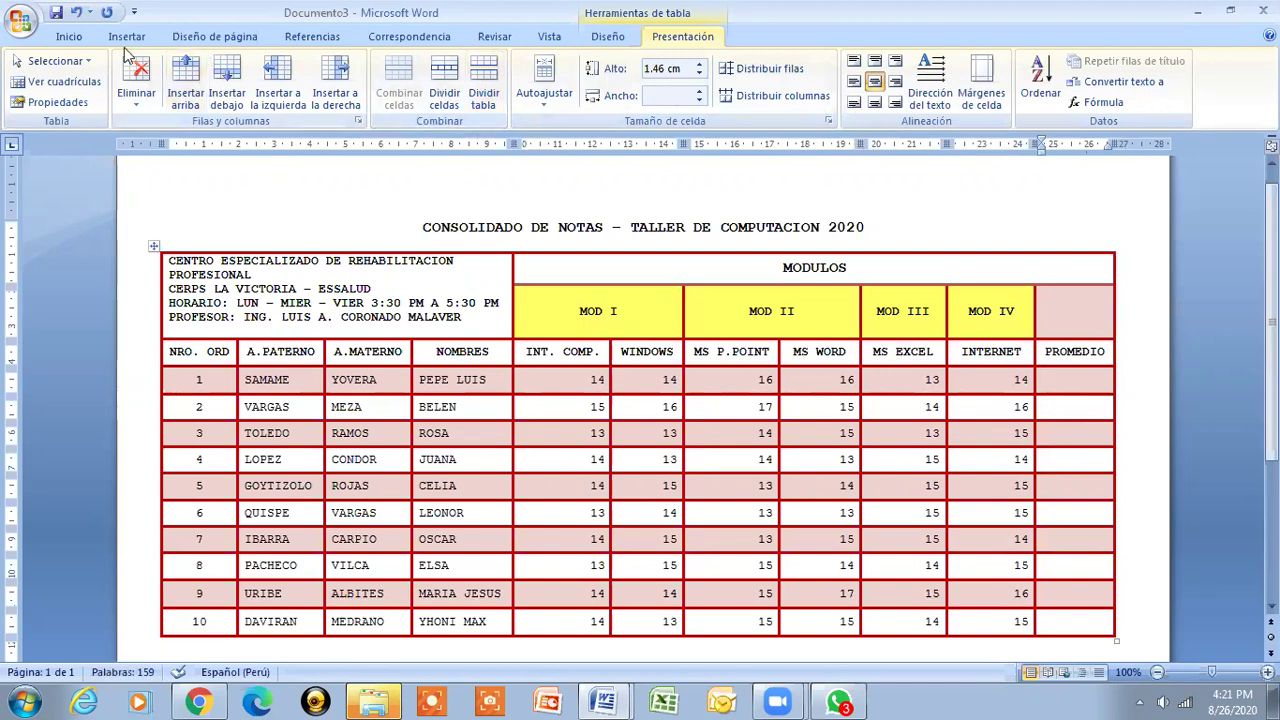
pyautogui.click(75, 40)
pyautogui.click(549, 94)
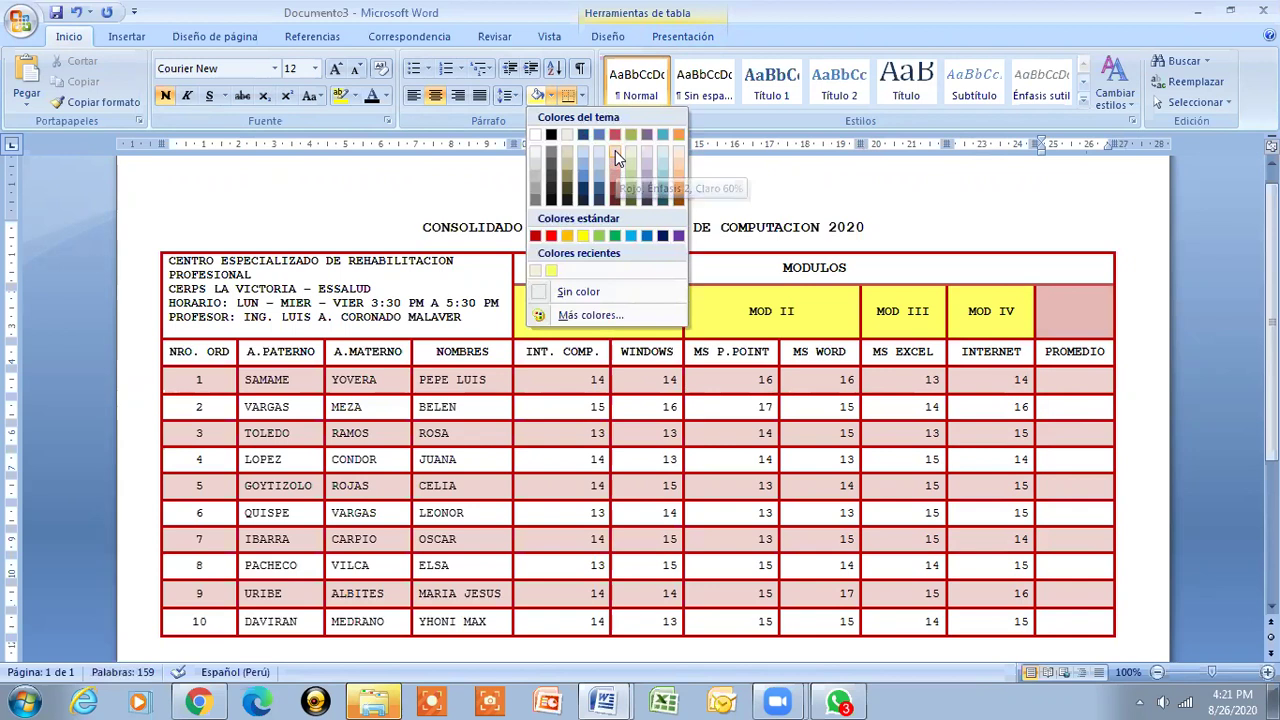
pyautogui.click(613, 148)
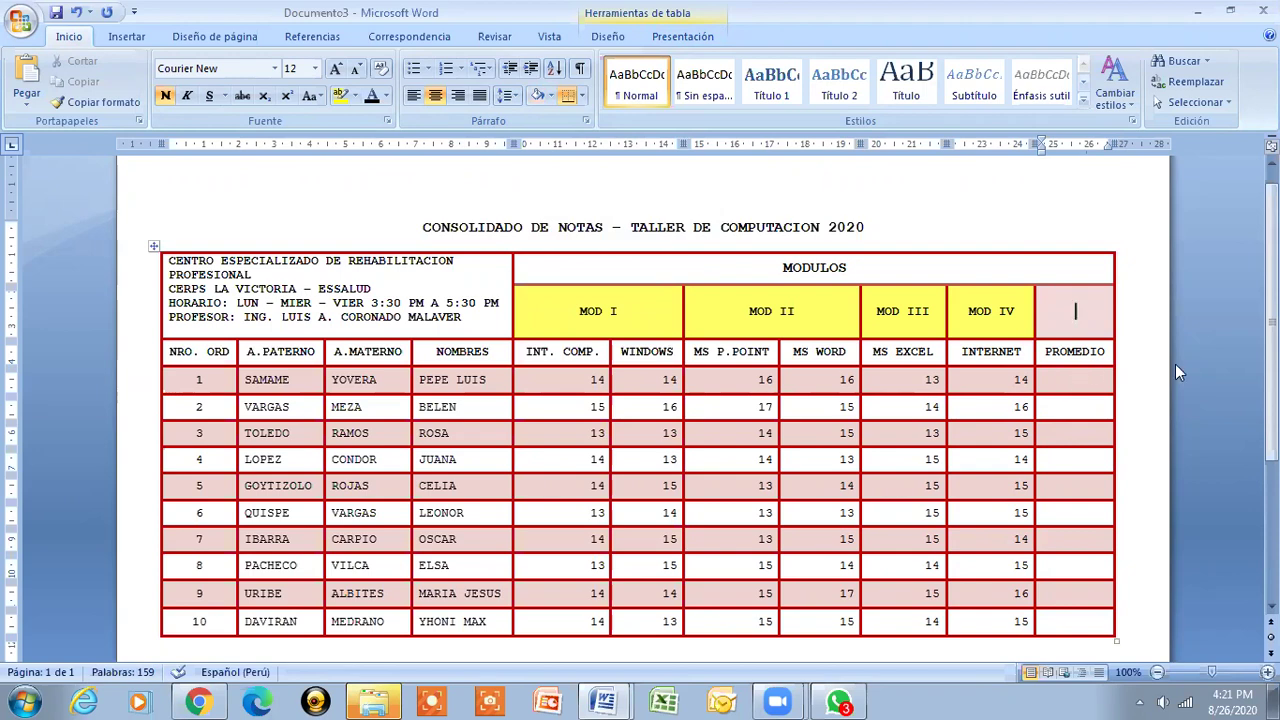
pyautogui.scroll(-1, 1272, 320)
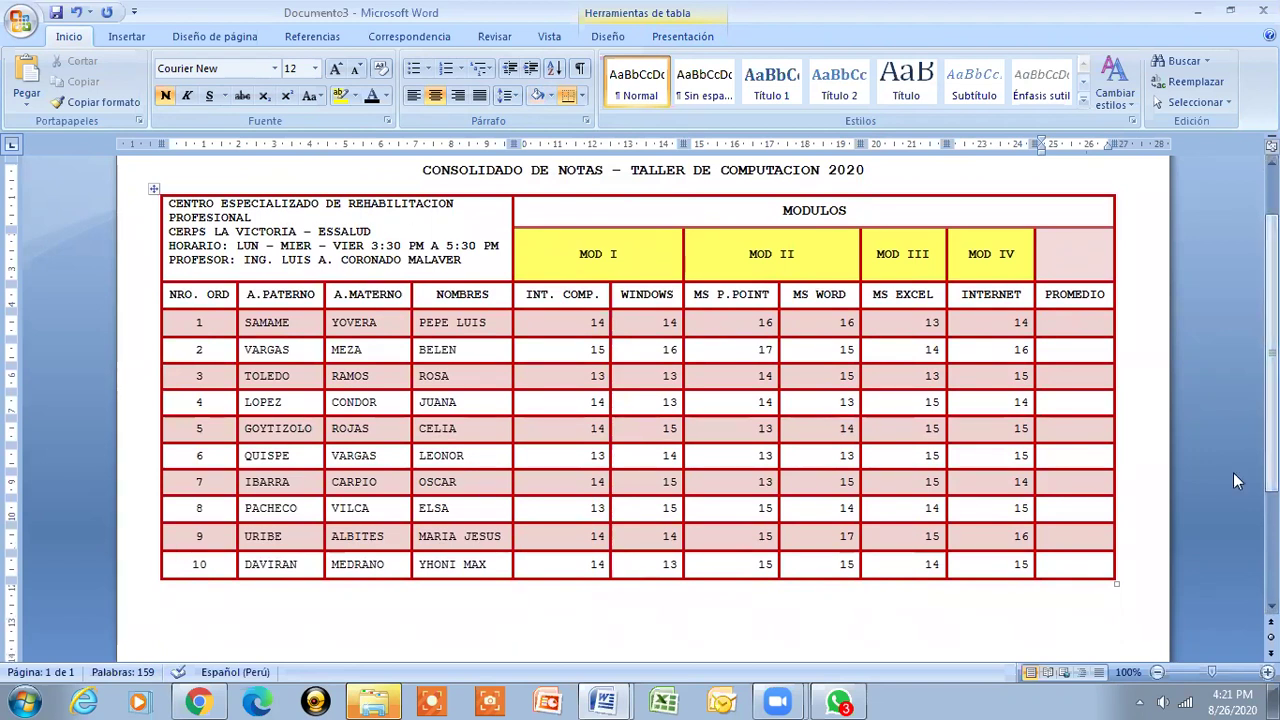
pyautogui.click(1157, 673)
pyautogui.click(1157, 673)
pyautogui.click(1157, 673)
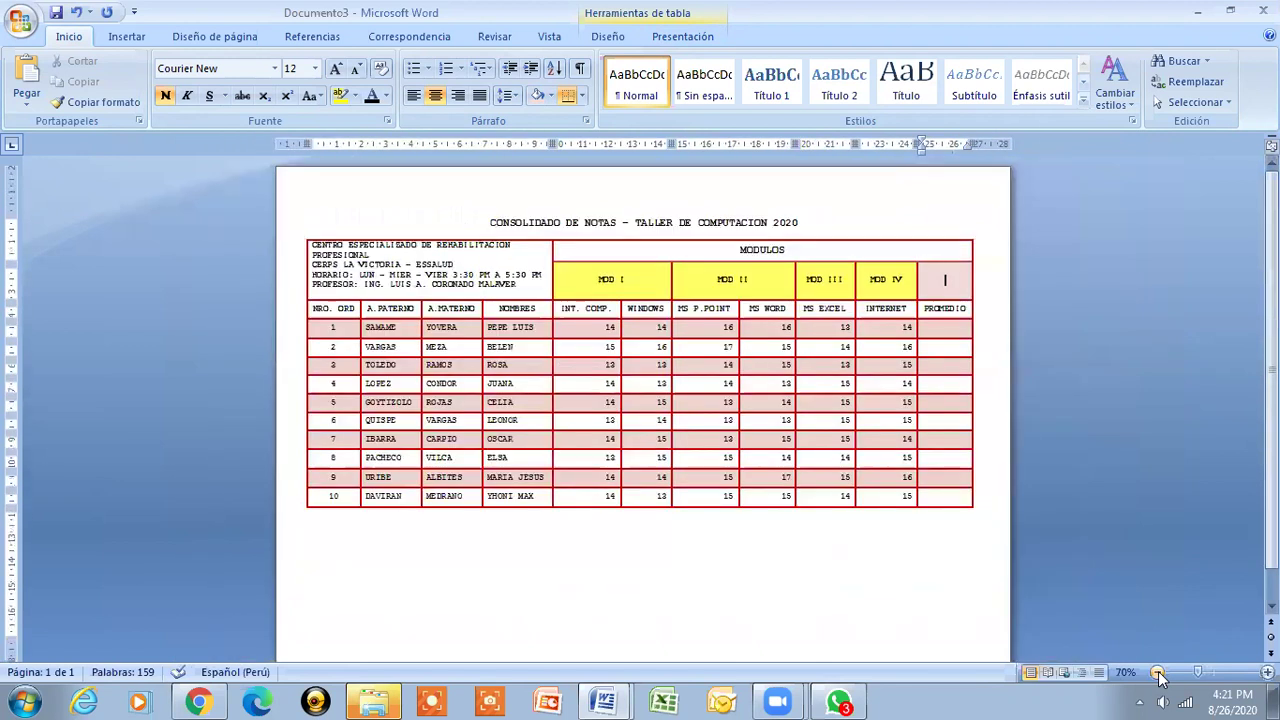
pyautogui.click(1157, 673)
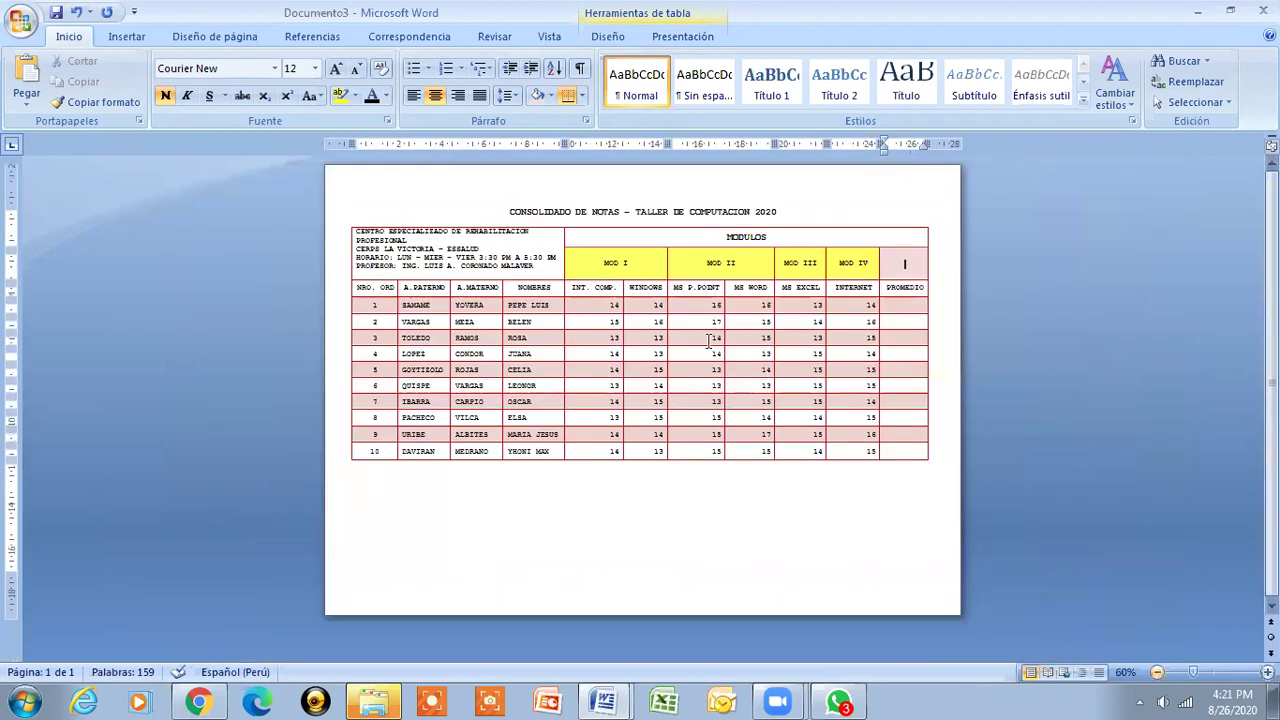
# - Drag the table by its move handle lower on the page, leaving a gap below the title
pyautogui.click(343, 224)
pyautogui.click(343, 224)
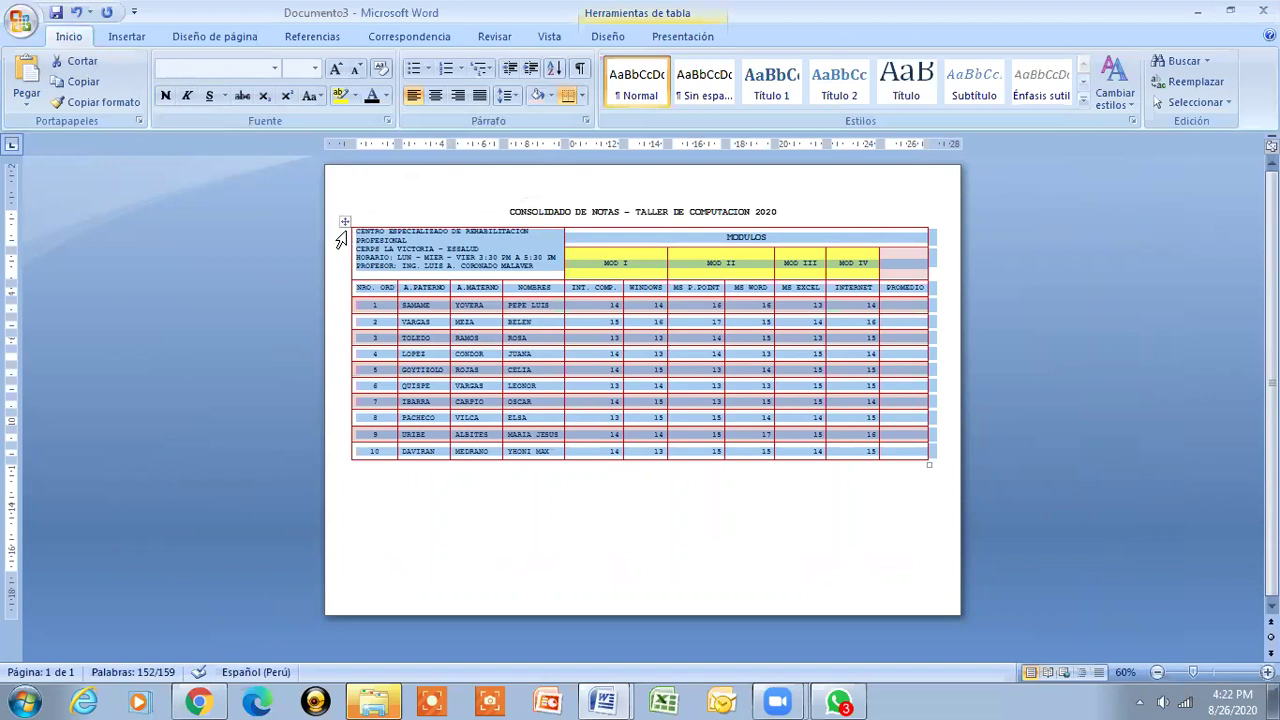
pyautogui.click(343, 221)
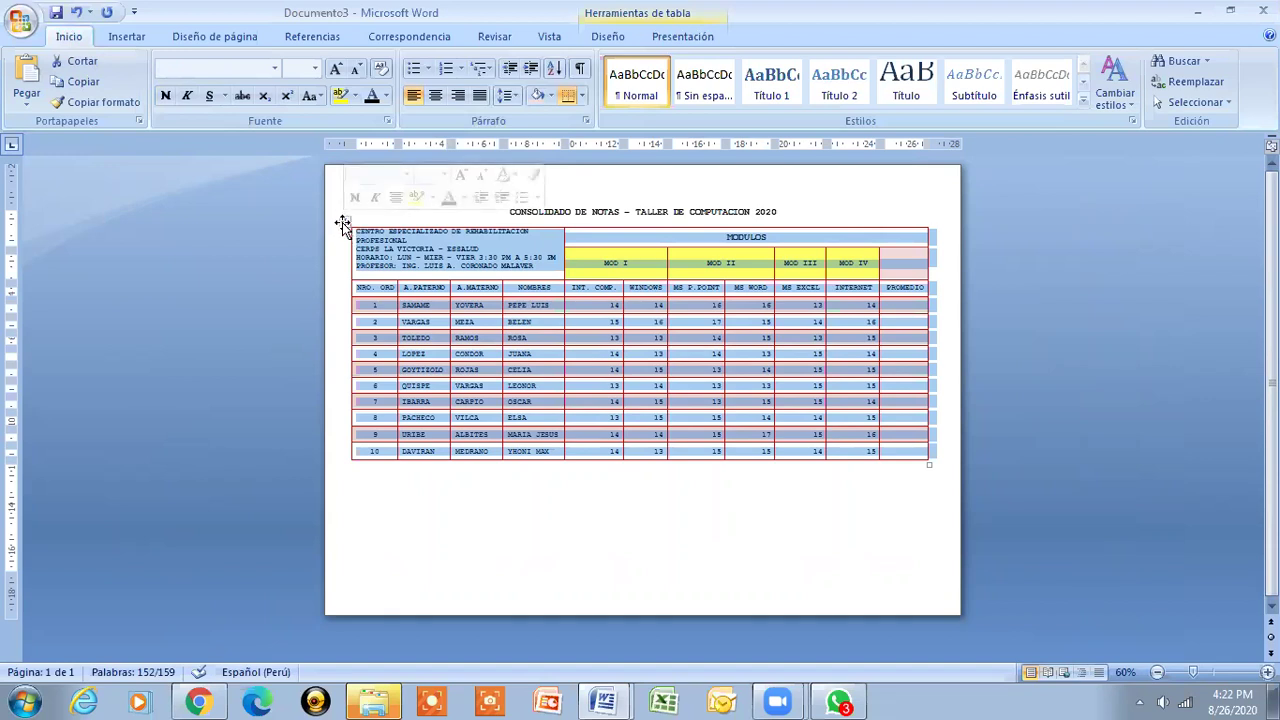
pyautogui.moveTo(343, 222); pyautogui.dragTo(343, 230)
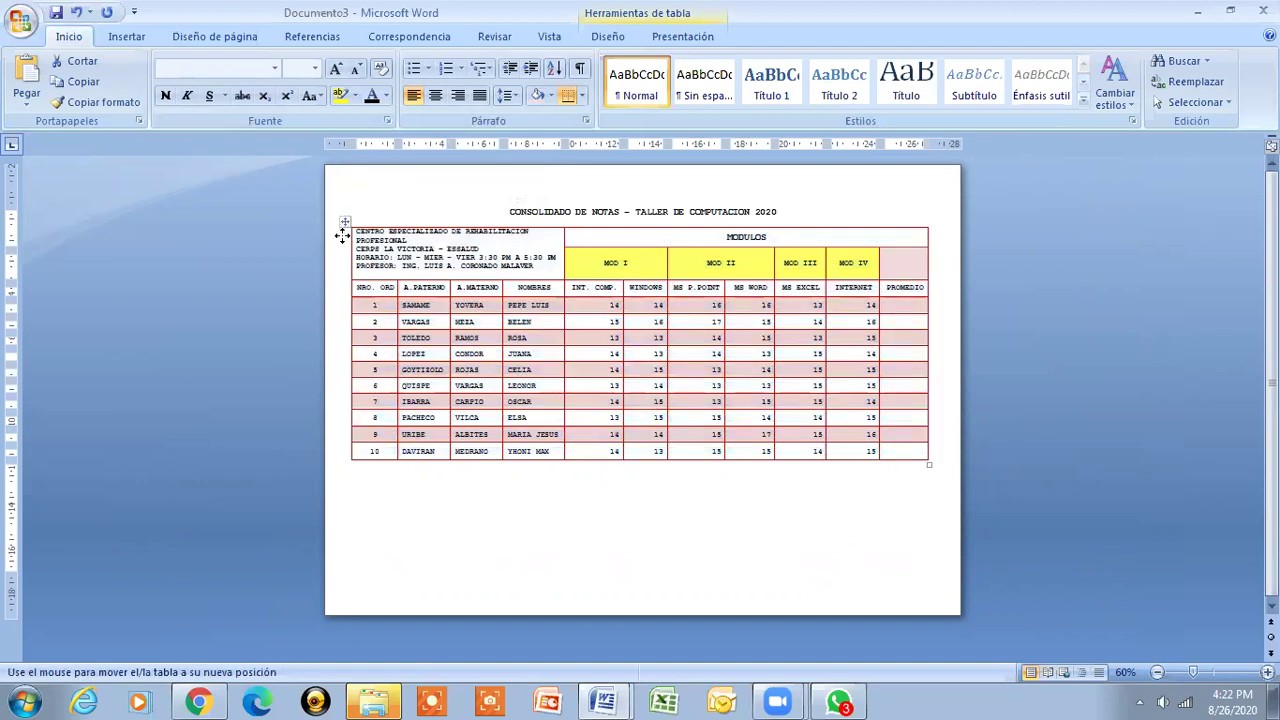
pyautogui.moveTo(343, 231)
pyautogui.mouseDown()
pyautogui.moveTo(345, 250)
pyautogui.moveTo(363, 232)
pyautogui.mouseUp()
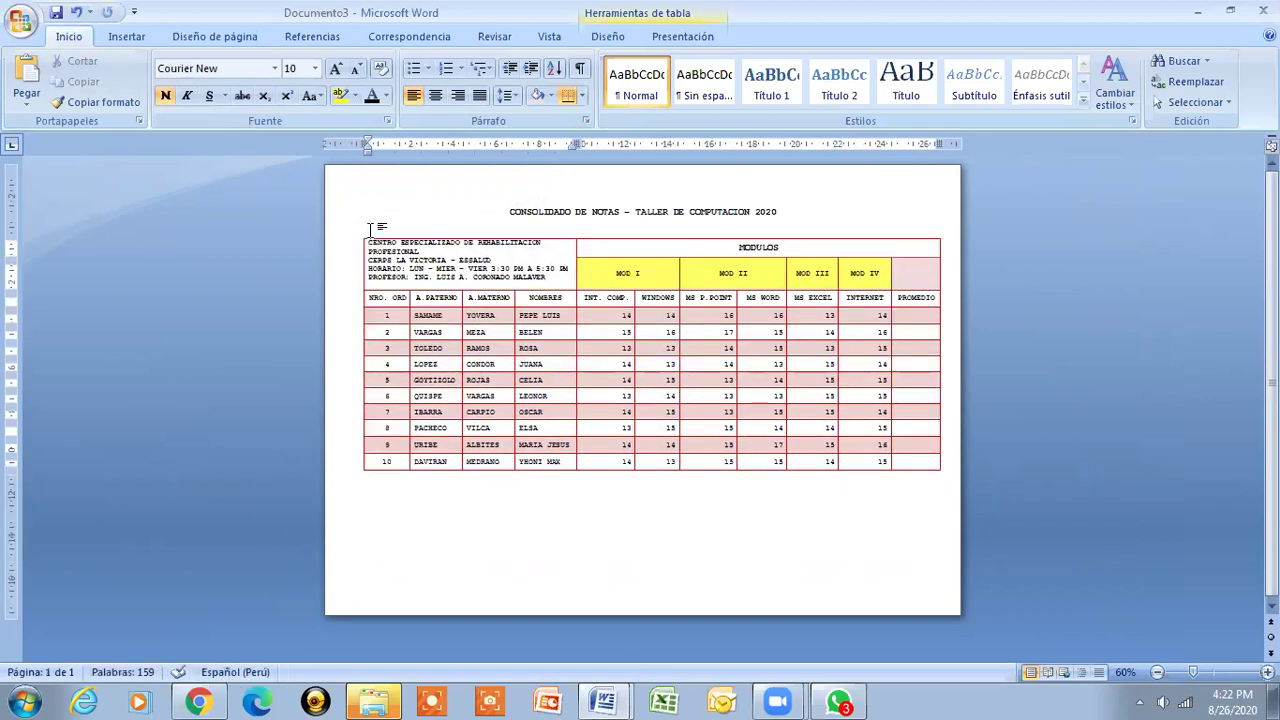
pyautogui.moveTo(354, 236); pyautogui.dragTo(349, 264)
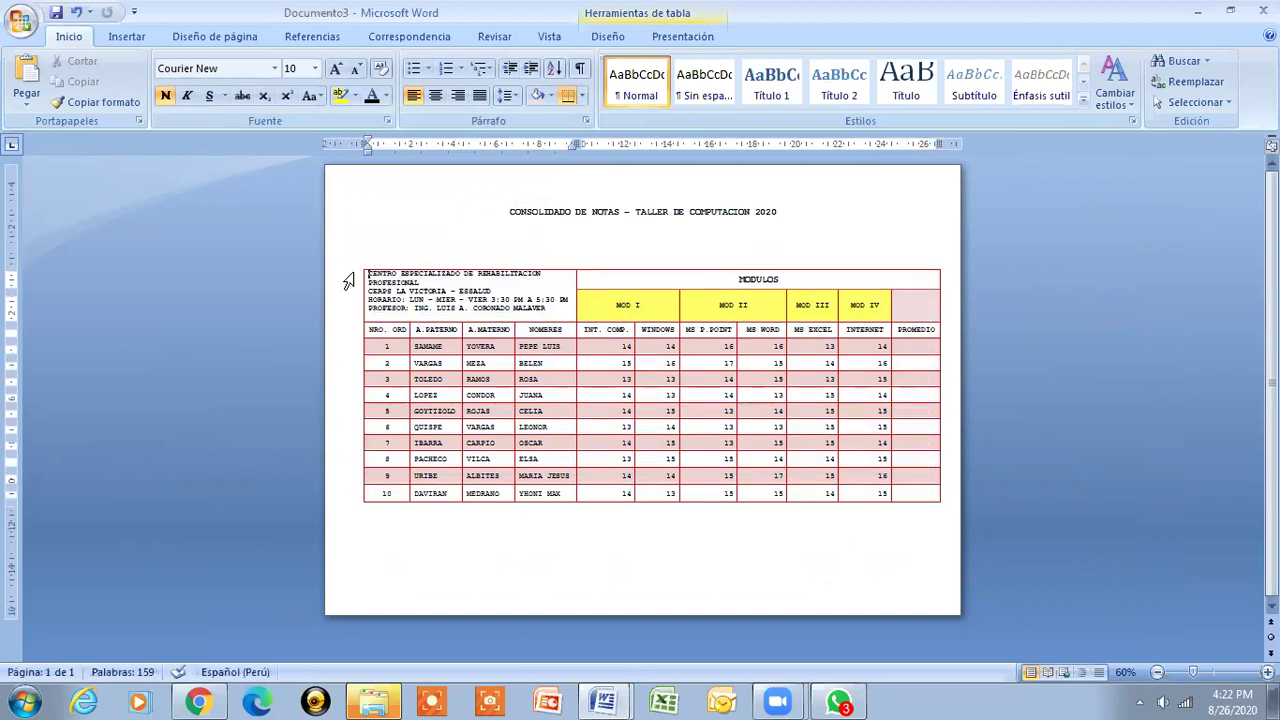
pyautogui.moveTo(356, 266); pyautogui.dragTo(347, 272)
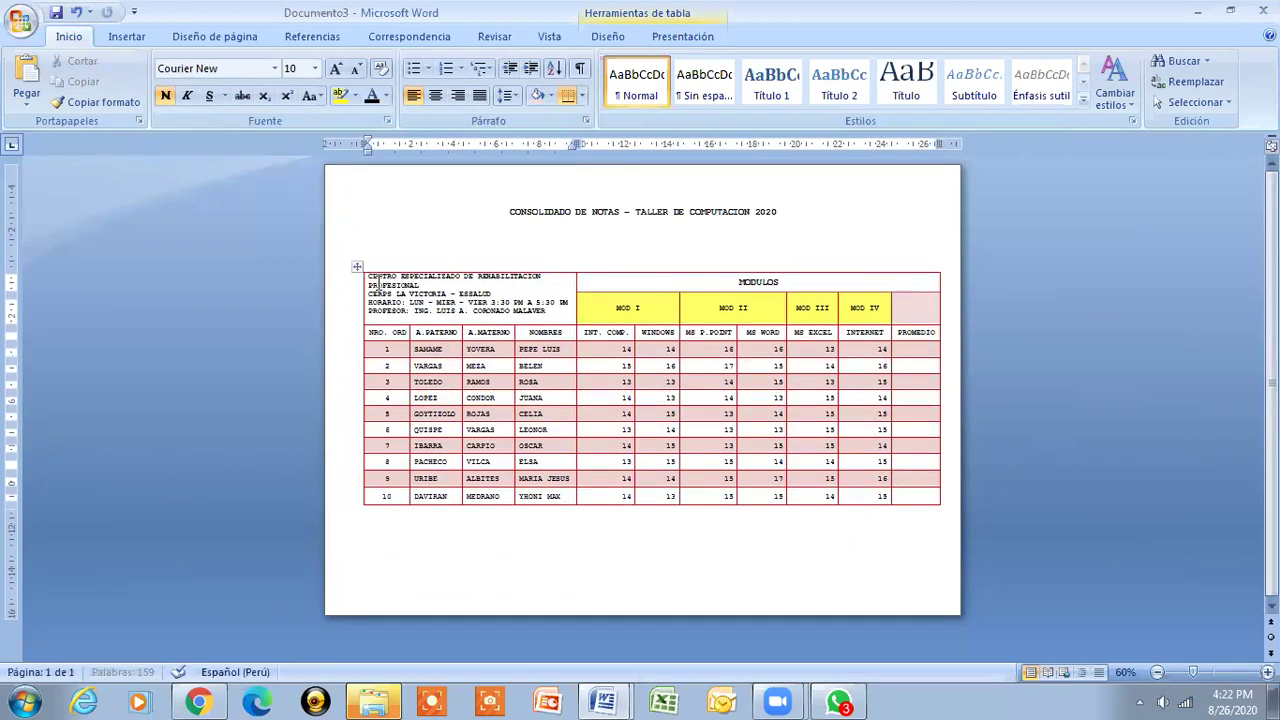
pyautogui.moveTo(353, 268); pyautogui.dragTo(342, 271)
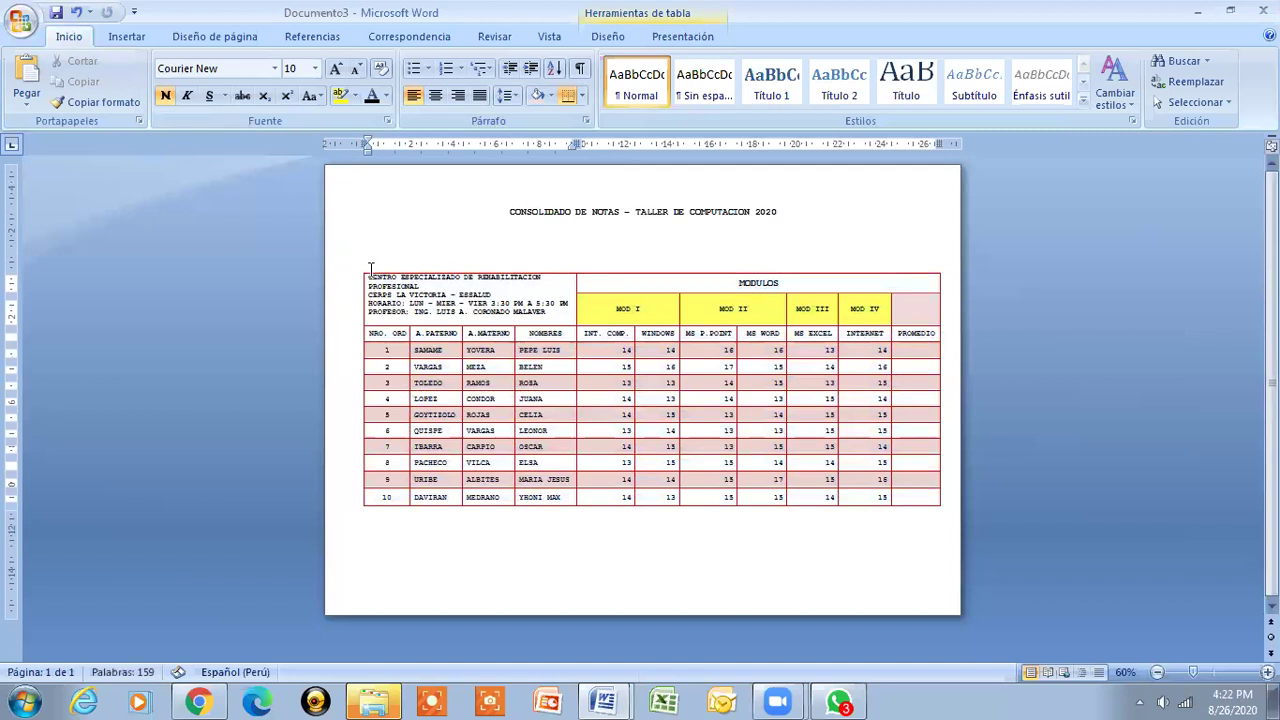
pyautogui.click(624, 241)
# - Push the title down toward the table and justify the empty paragraph below it
pyautogui.click(506, 212)
pyautogui.press('Return')
pyautogui.press('Return')
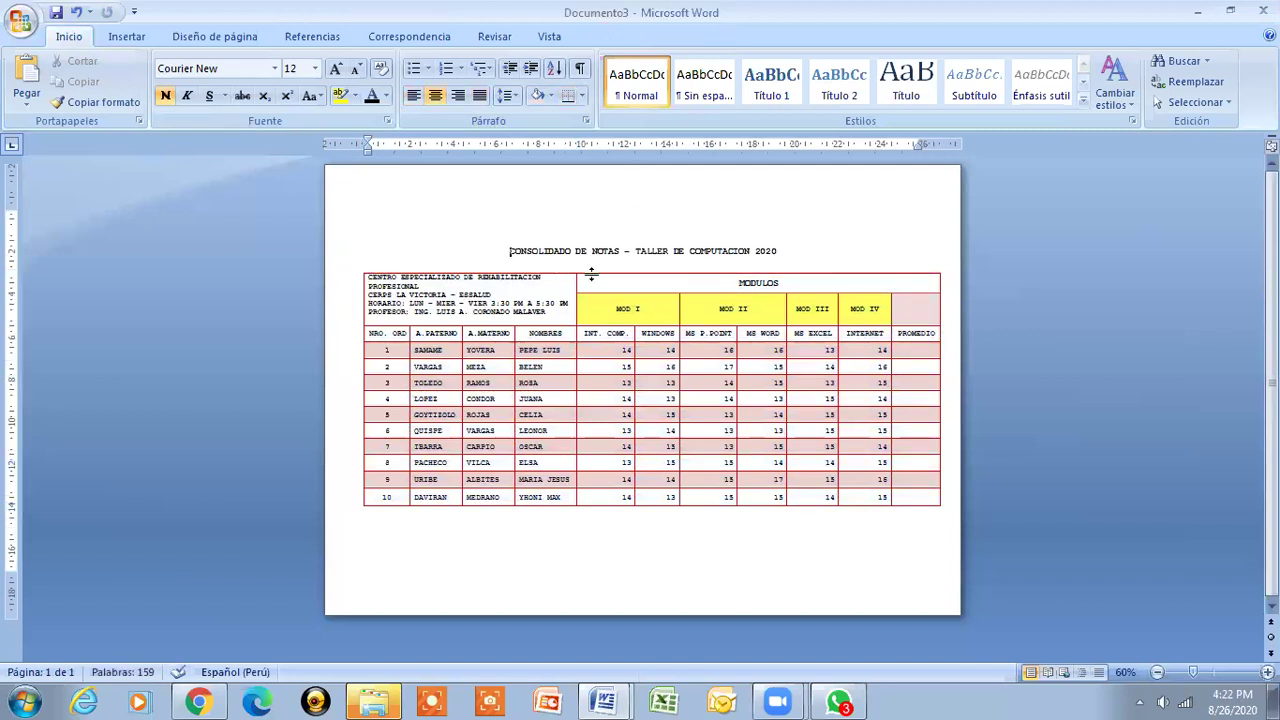
pyautogui.click(858, 569)
pyautogui.hotkey('ctrl', 'j')
pyautogui.scroll(1, 640, 400)
pyautogui.scroll(1, 640, 400)
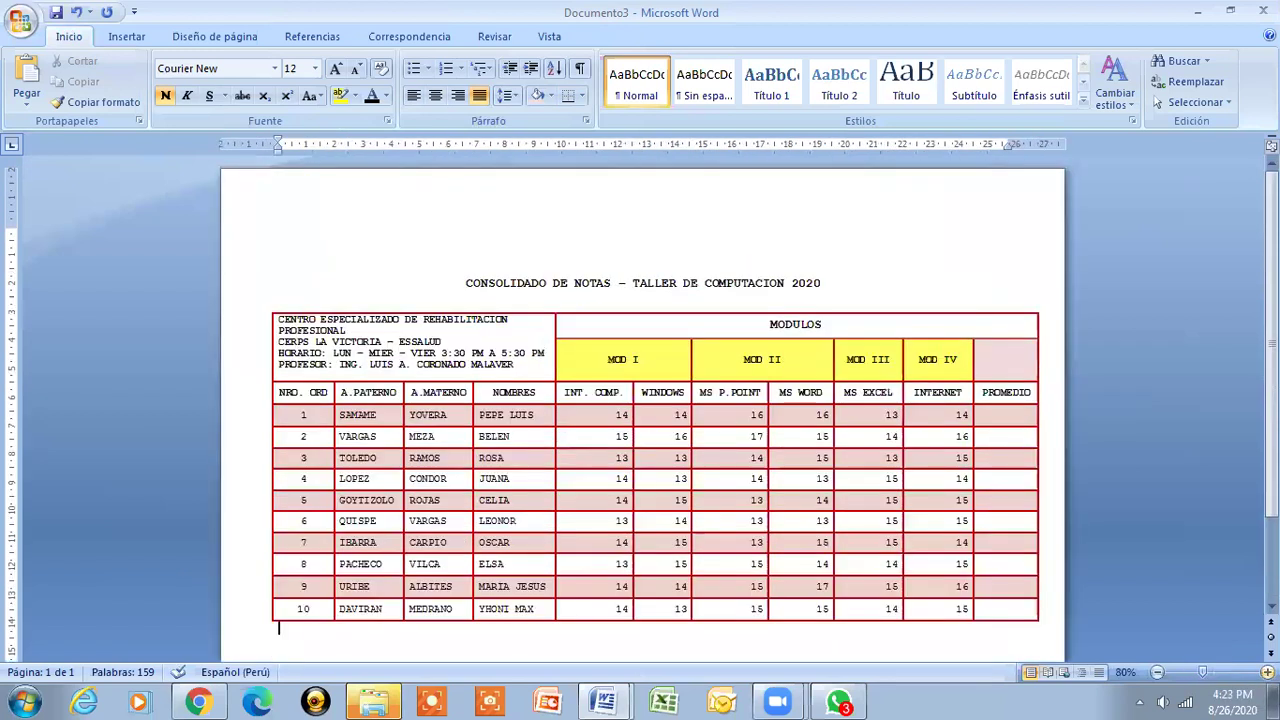
pyautogui.scroll(1, 640, 400)
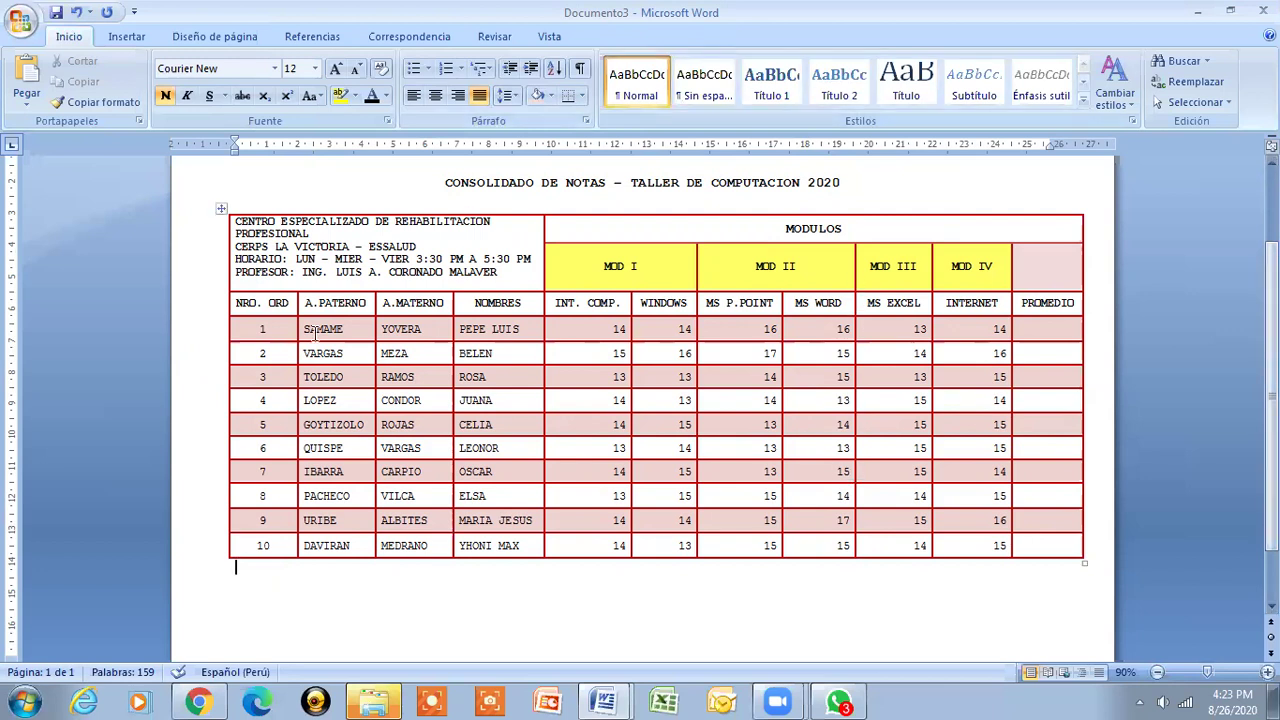
# - Sort all ten student rows alphabetically by the A.PATERNO column, ascending
pyautogui.moveTo(305, 329); pyautogui.dragTo(334, 546)
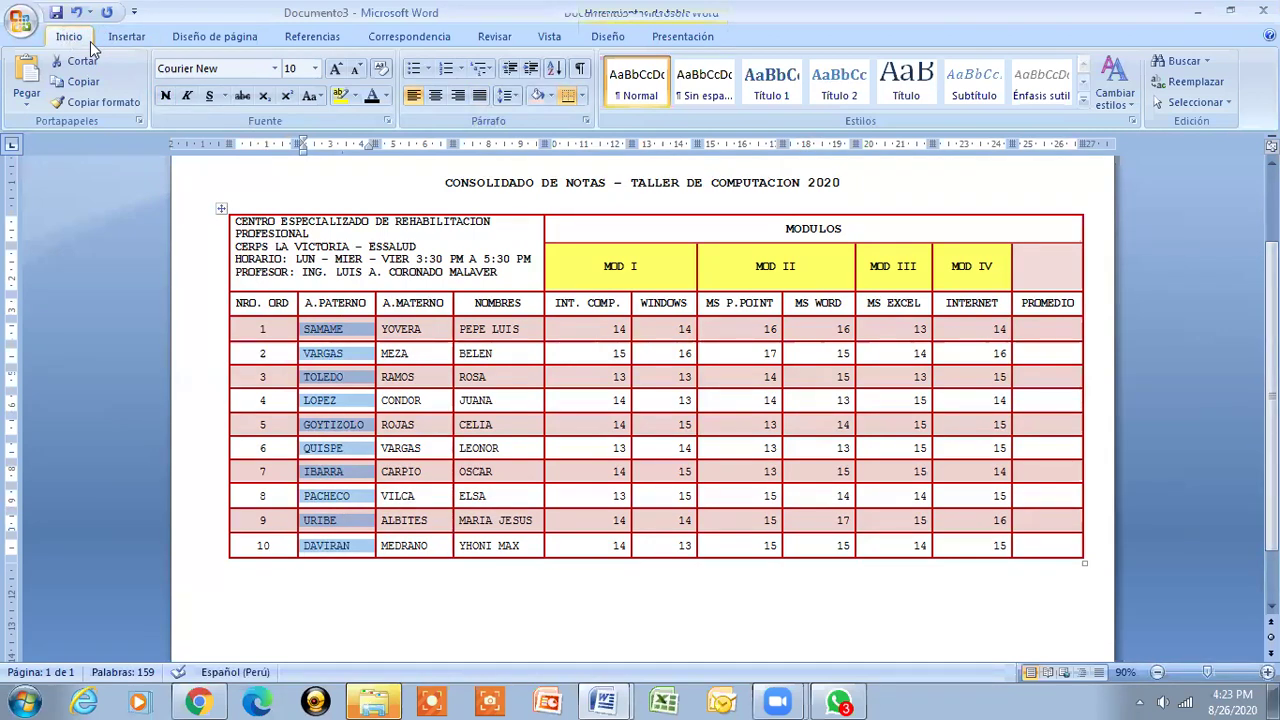
pyautogui.click(556, 76)
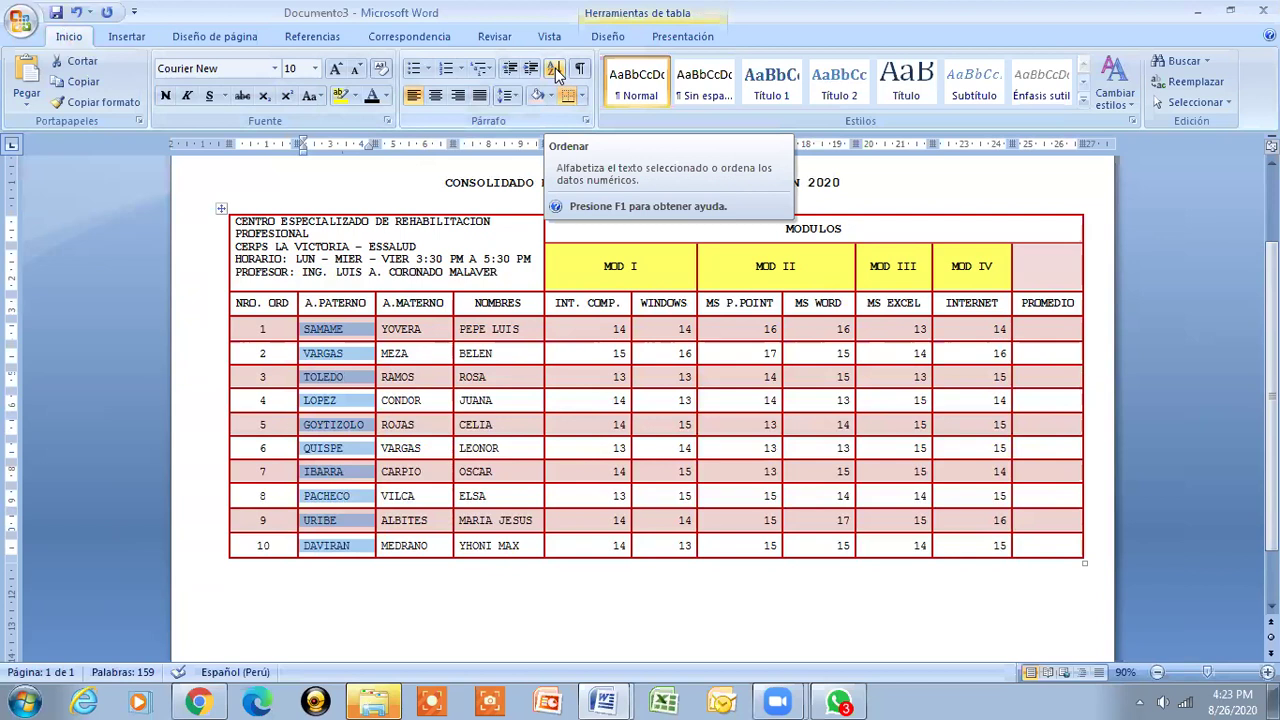
pyautogui.click(556, 72)
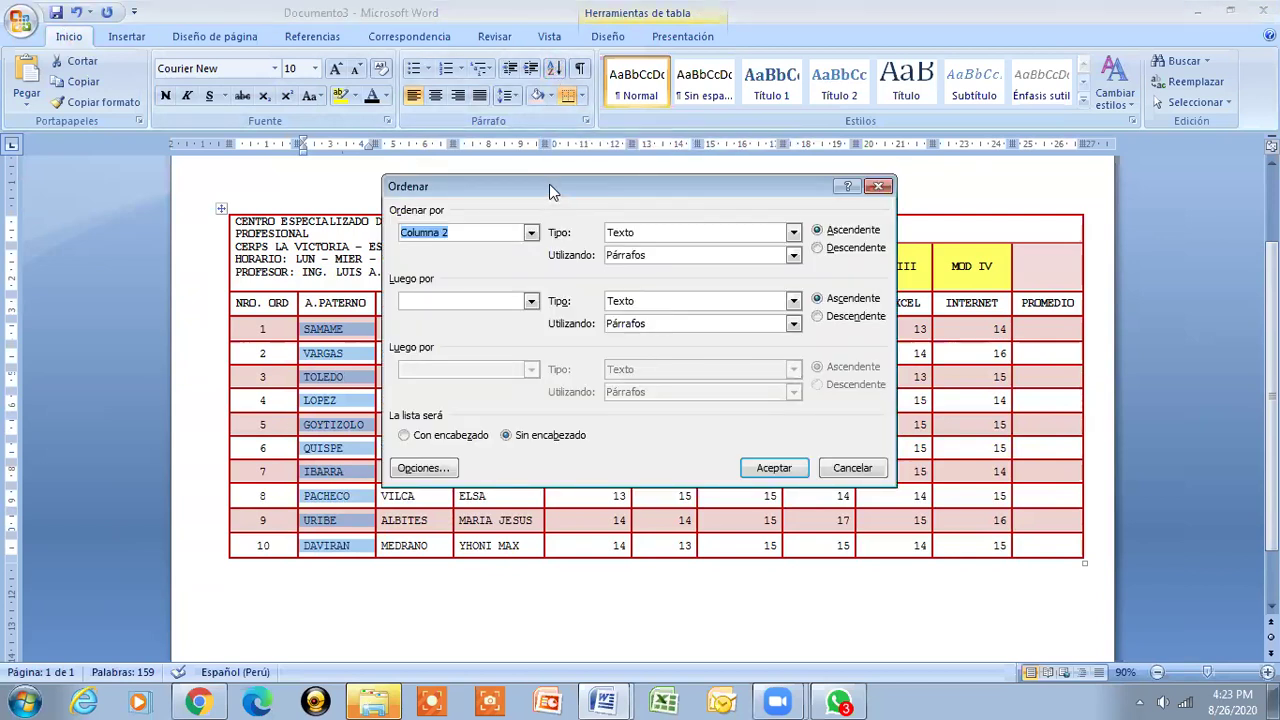
pyautogui.moveTo(549, 186); pyautogui.dragTo(770, 213)
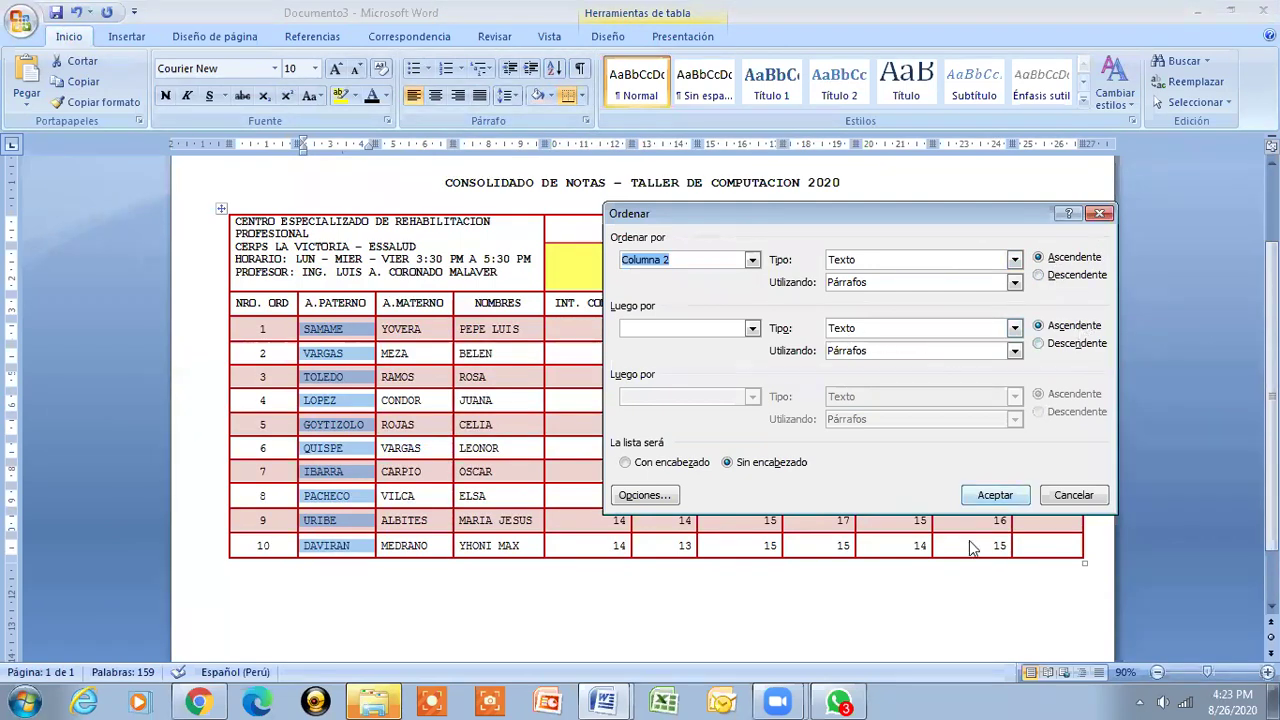
pyautogui.click(1010, 493)
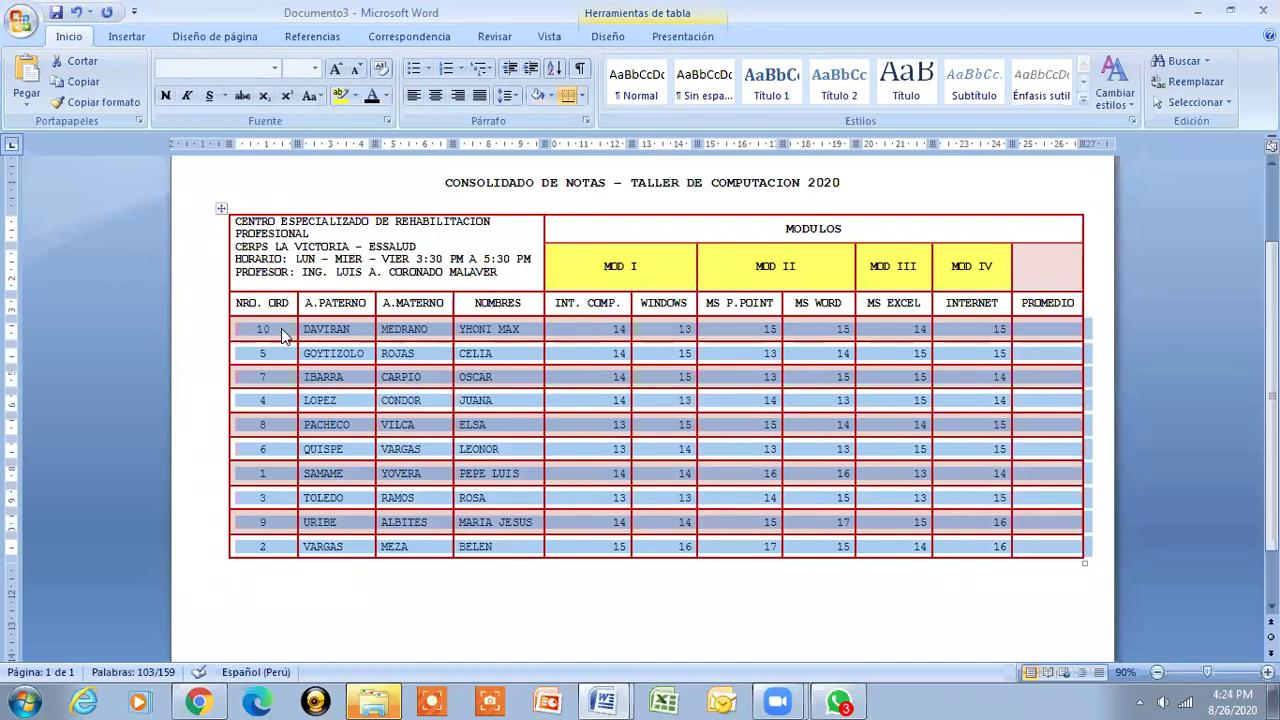
pyautogui.hotkey('ctrl', 'z')
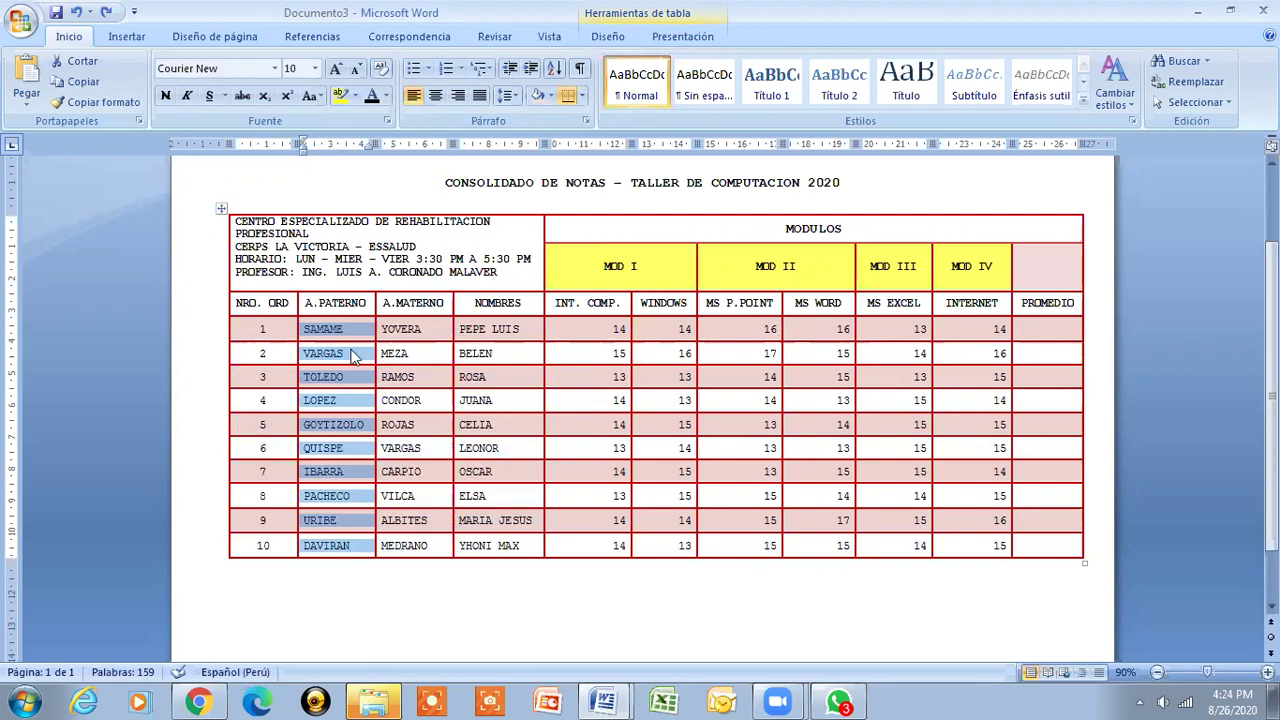
pyautogui.click(312, 330)
pyautogui.moveTo(308, 330); pyautogui.dragTo(357, 541)
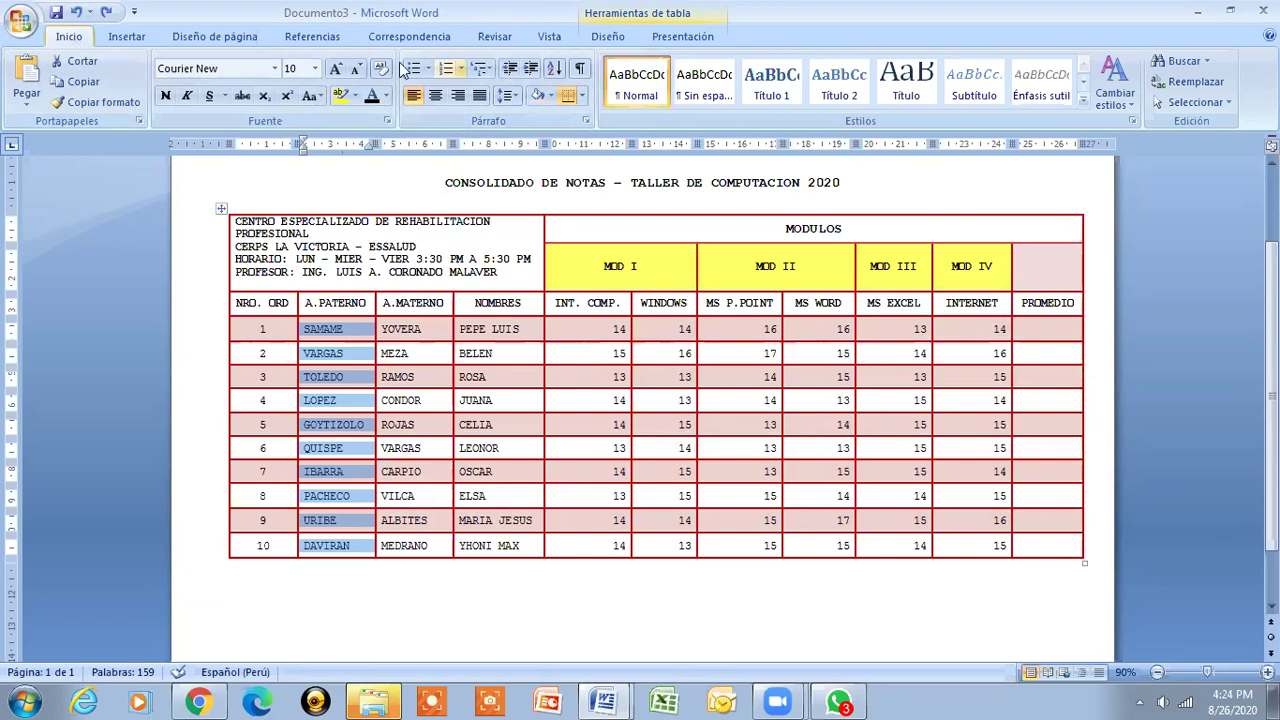
pyautogui.click(557, 72)
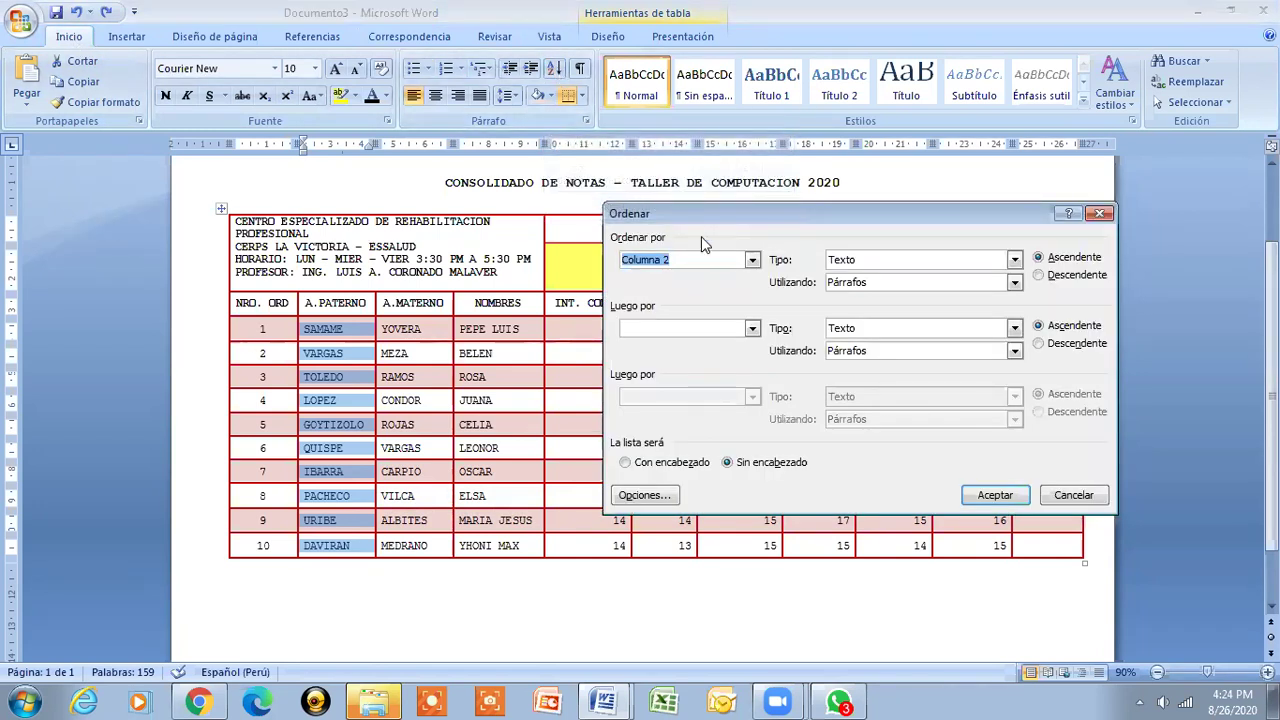
pyautogui.click(990, 497)
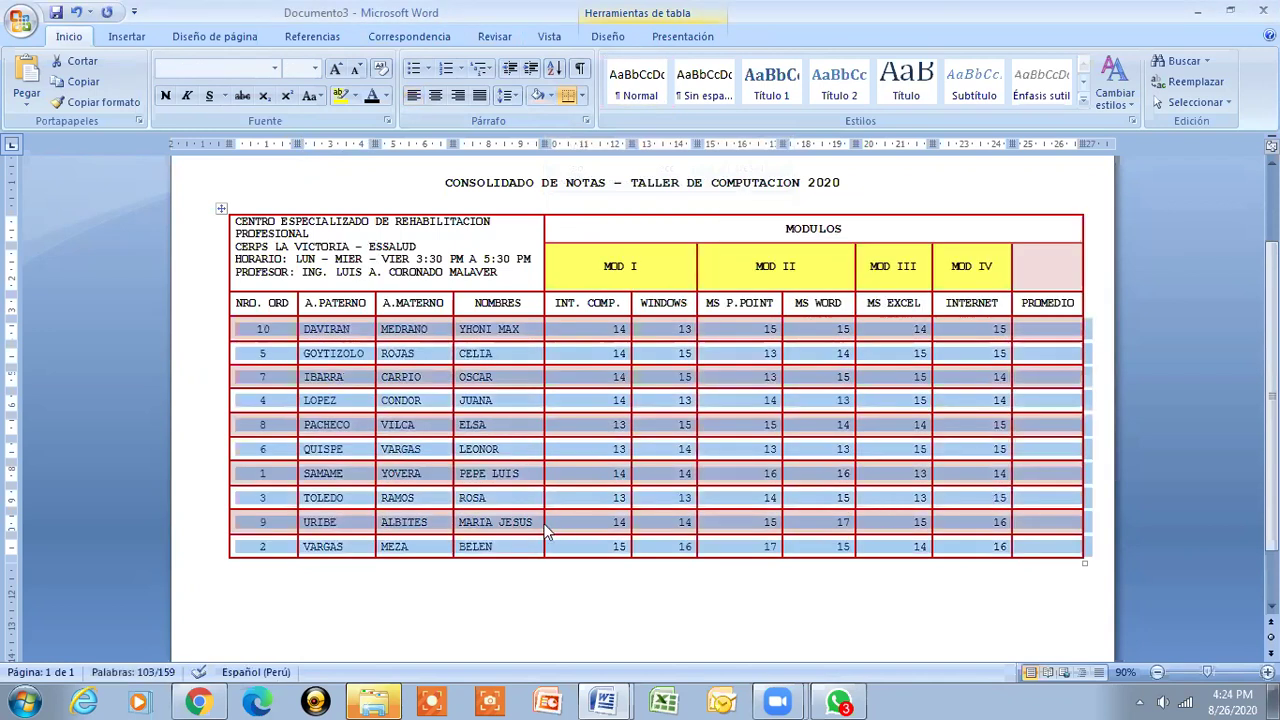
pyautogui.click(350, 503)
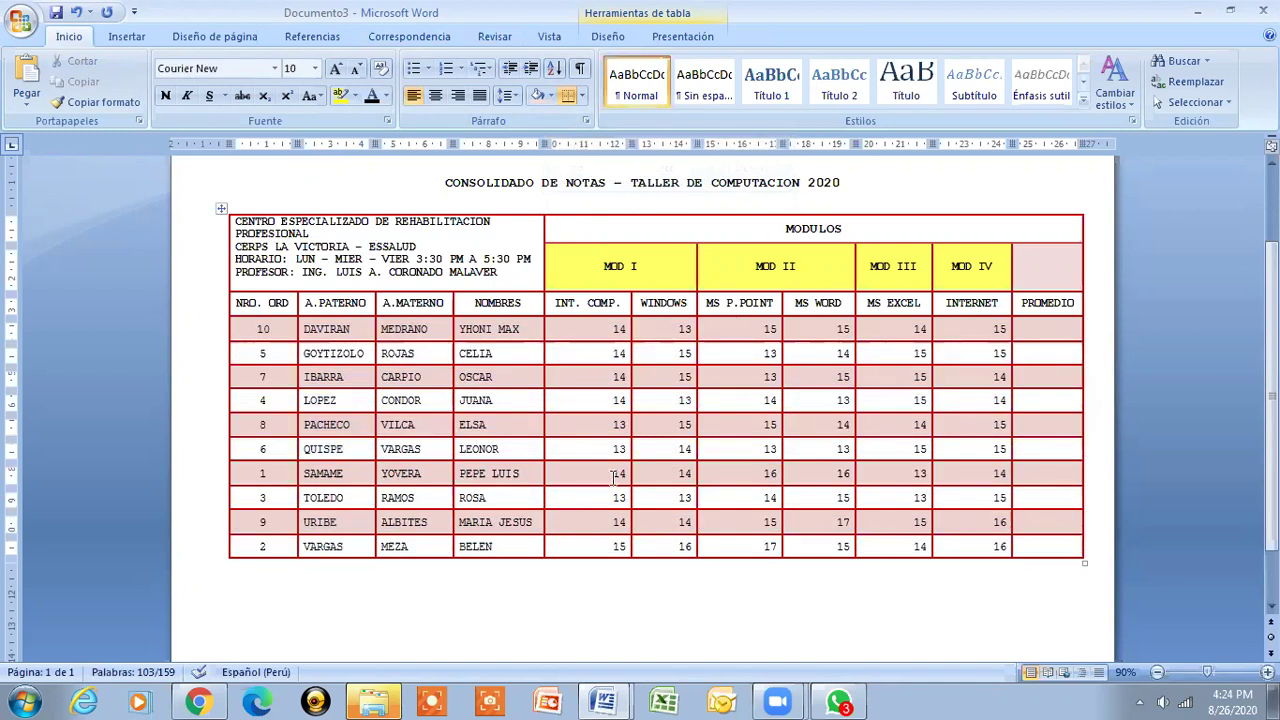
# - Delete the old order numbers from the NRO. ORD column
pyautogui.moveTo(260, 476); pyautogui.dragTo(989, 478)
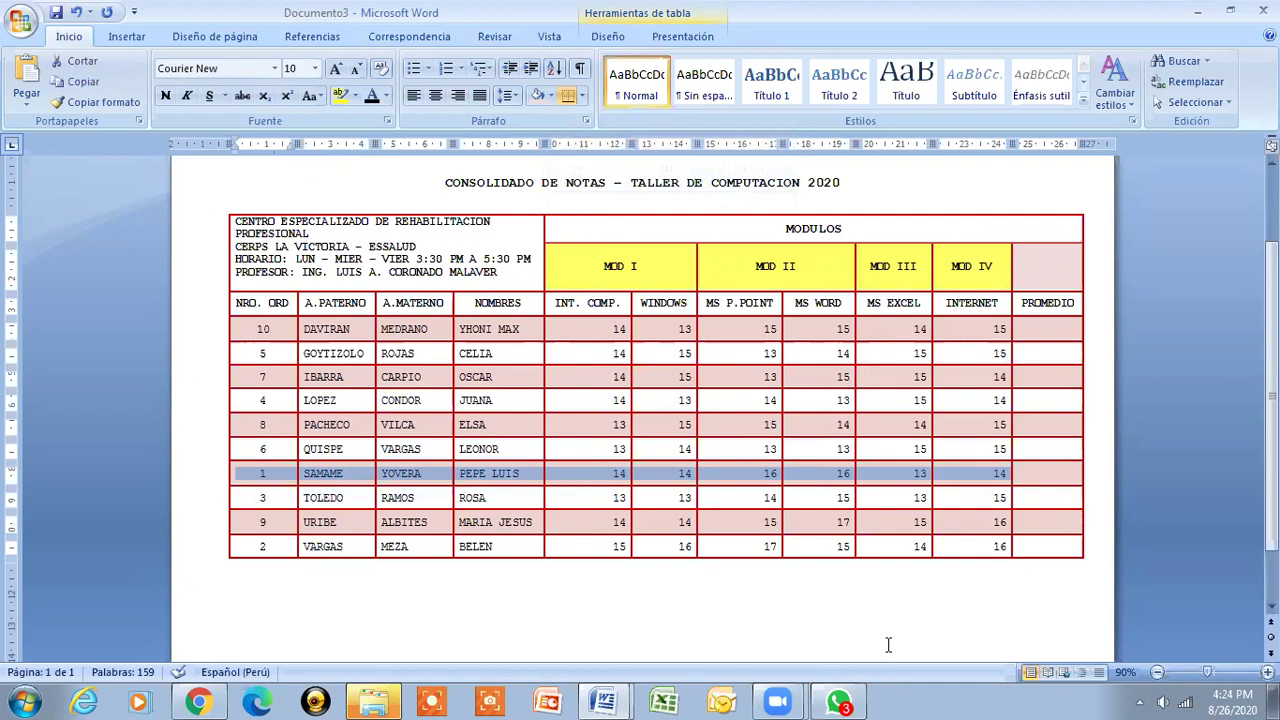
pyautogui.click(262, 335)
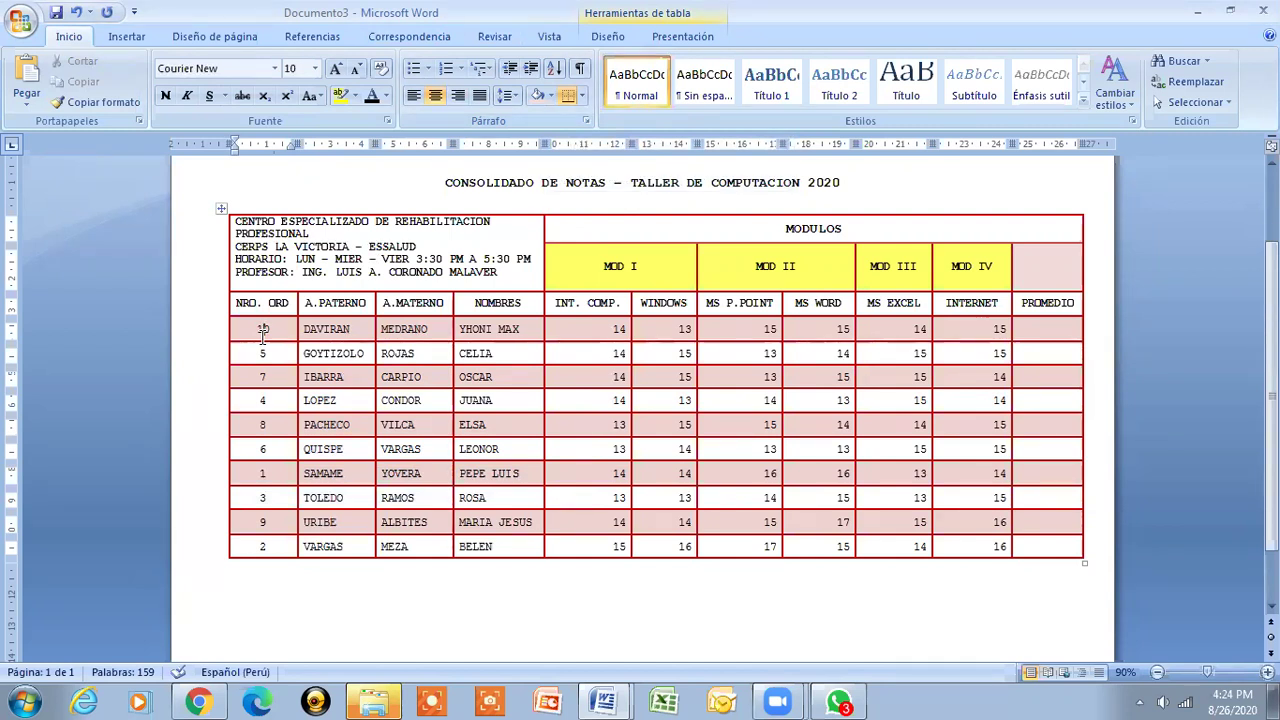
pyautogui.moveTo(256, 330); pyautogui.dragTo(250, 532)
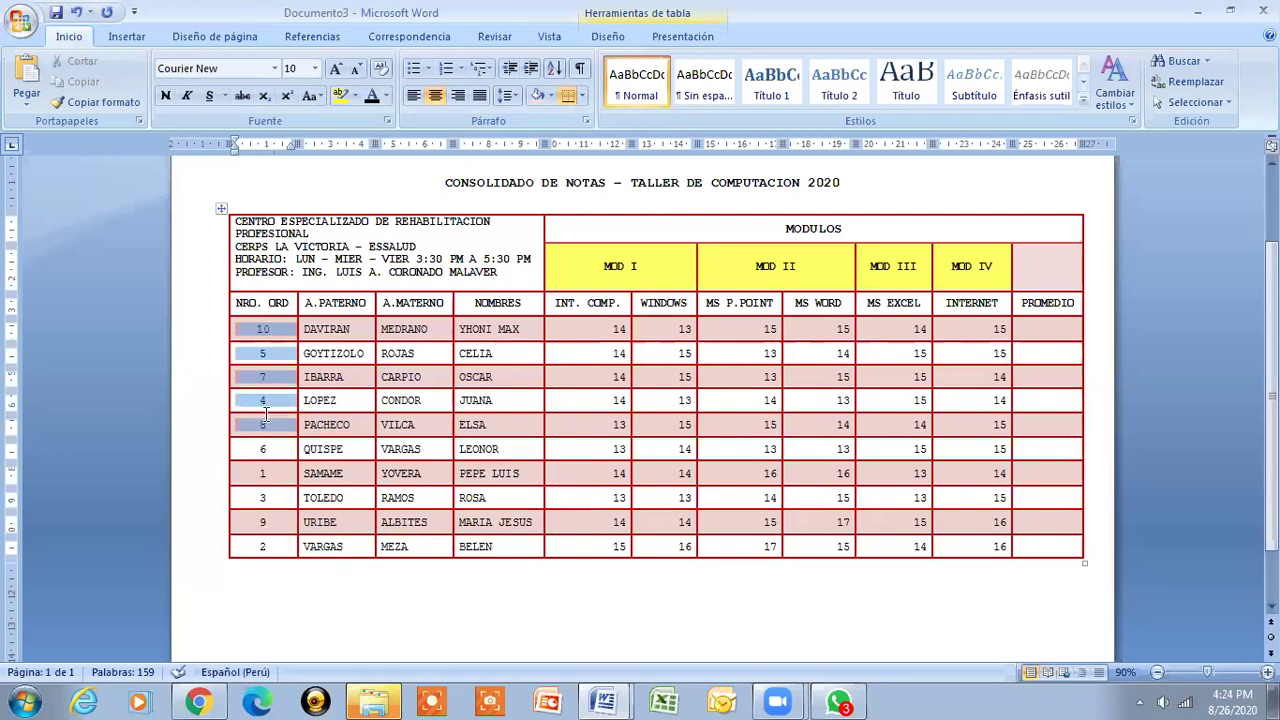
pyautogui.press('Delete')
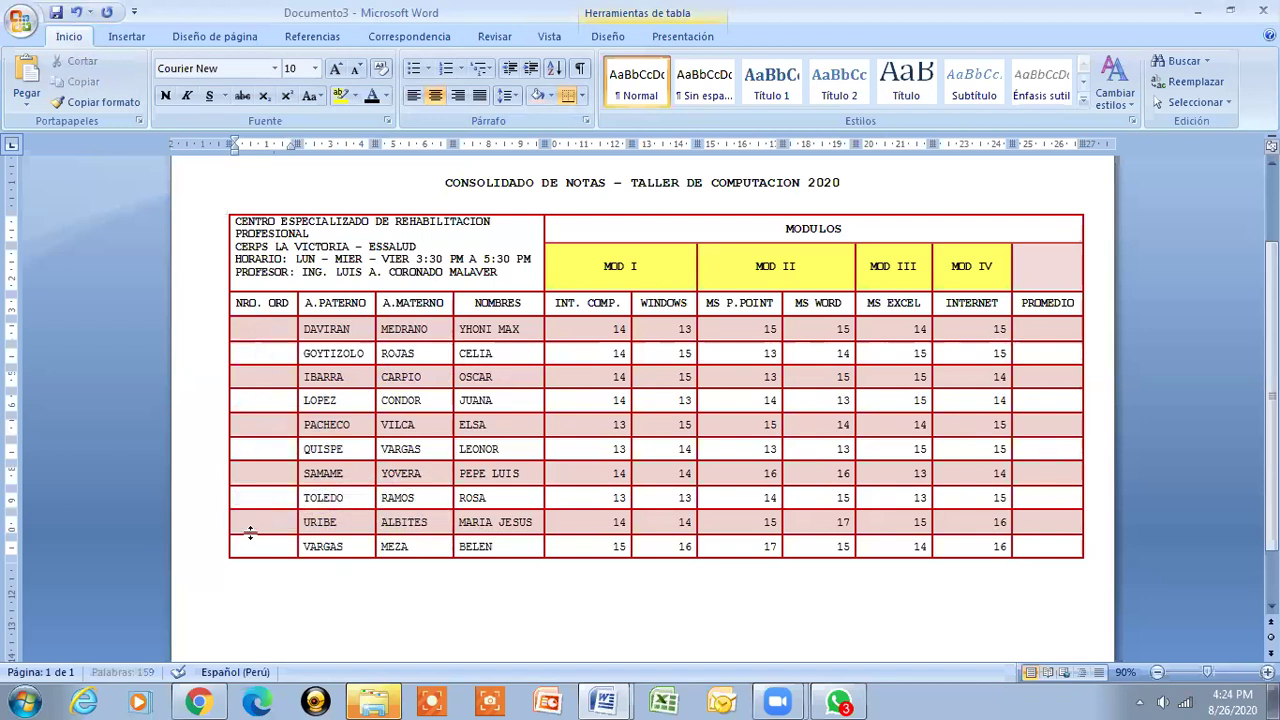
# - Renumber the NRO. ORD column 1 through 10 down the sorted rows
pyautogui.click(262, 331)
pyautogui.write('1')
pyautogui.press('Down')
pyautogui.write('2')
pyautogui.press('Down')
pyautogui.write('3')
pyautogui.press('Down')
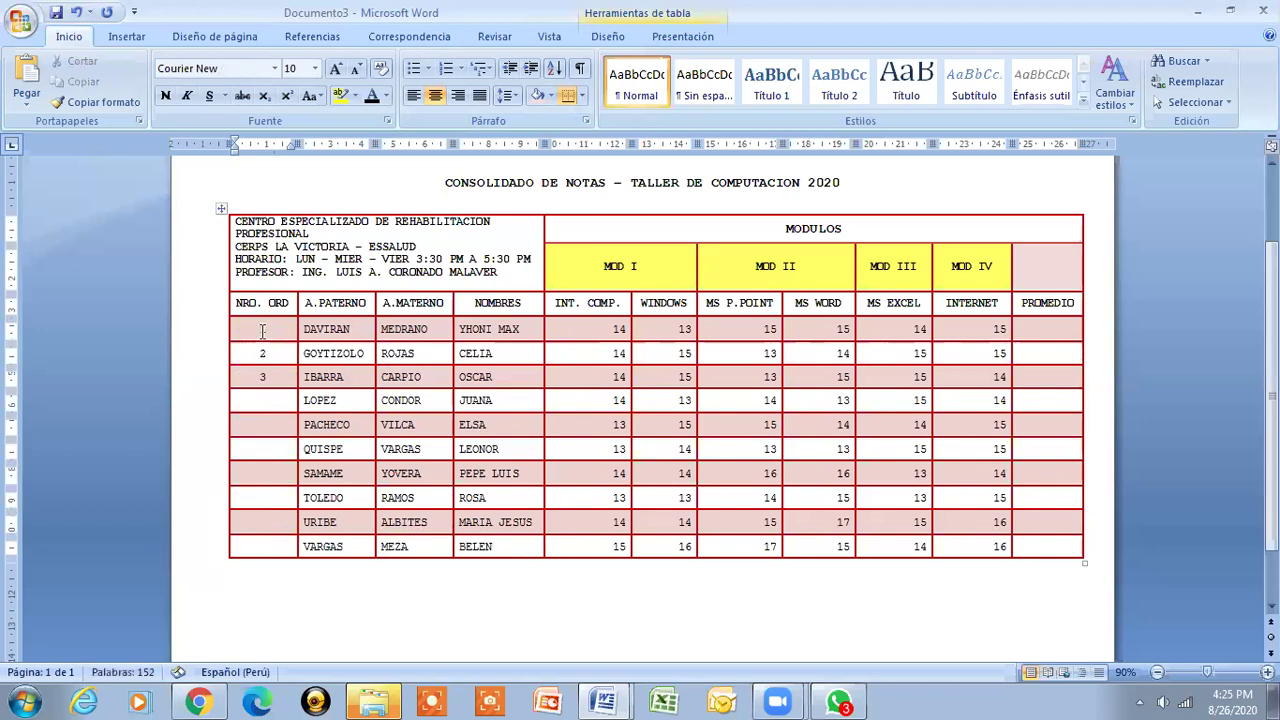
pyautogui.write('4')
pyautogui.press('Down')
pyautogui.write('5')
pyautogui.press('Down')
pyautogui.write('6')
pyautogui.press('Down')
pyautogui.write('7')
pyautogui.press('Down')
pyautogui.write('8')
pyautogui.press('Down')
pyautogui.write('9')
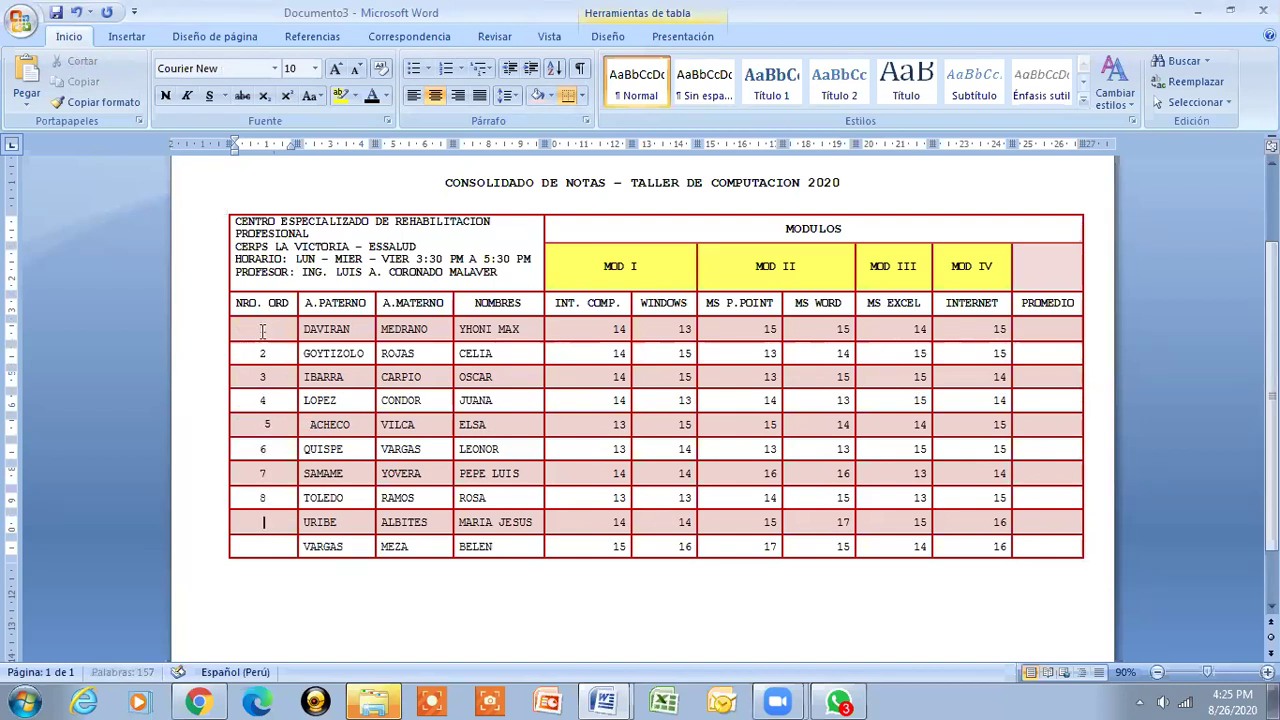
pyautogui.press('Down')
pyautogui.write('10')
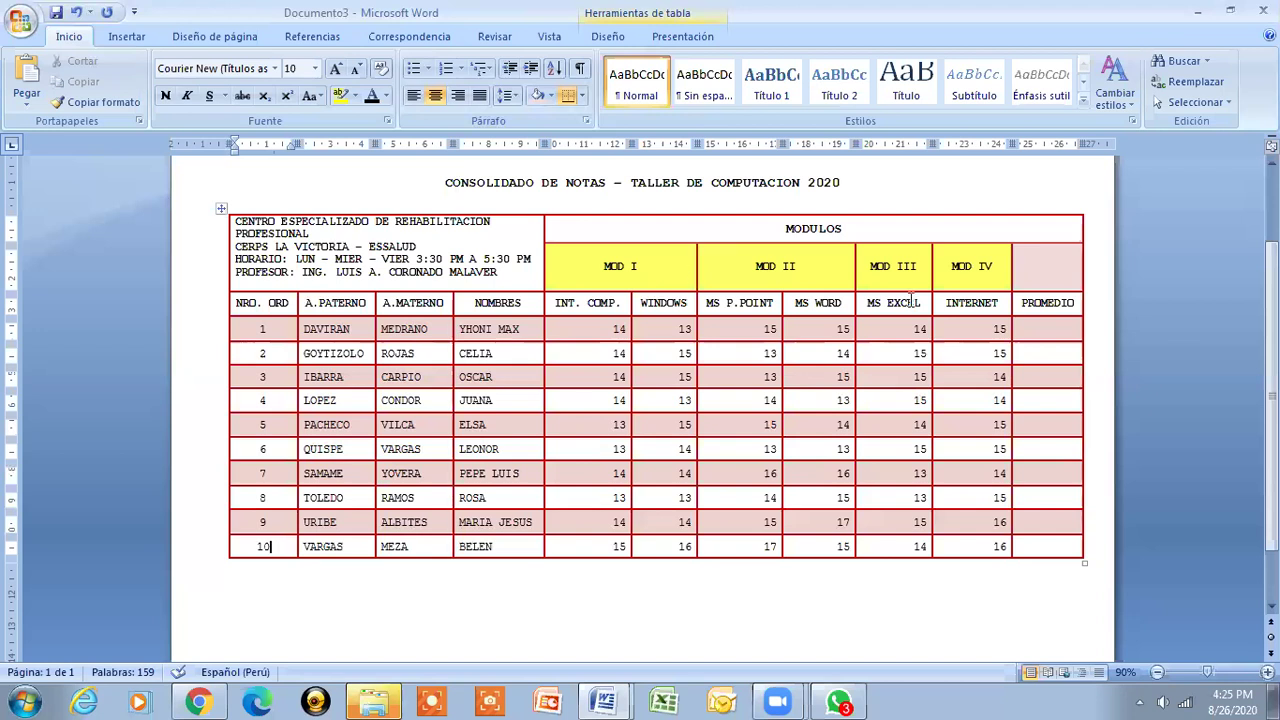
# - Insert =SUM(LEFT) in the first student's PROMEDIO cell, which gives 86, then delete that incorrect sum
pyautogui.click(1053, 330)
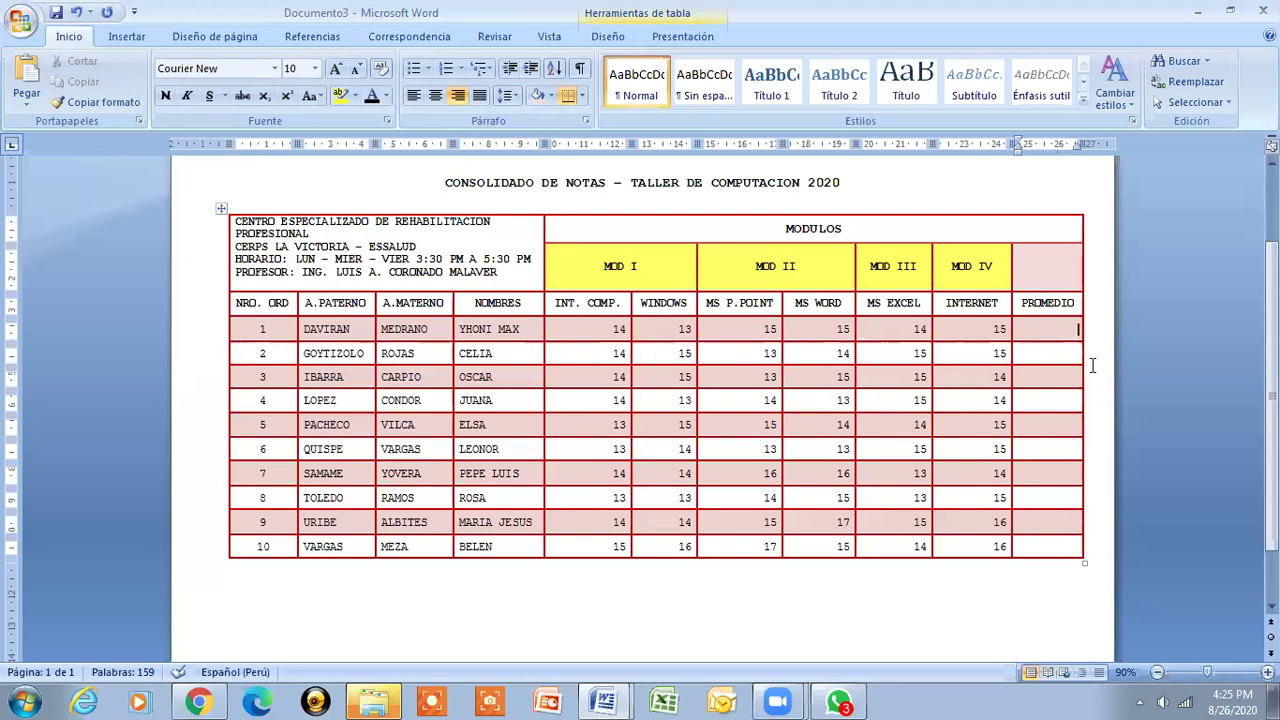
pyautogui.click(610, 38)
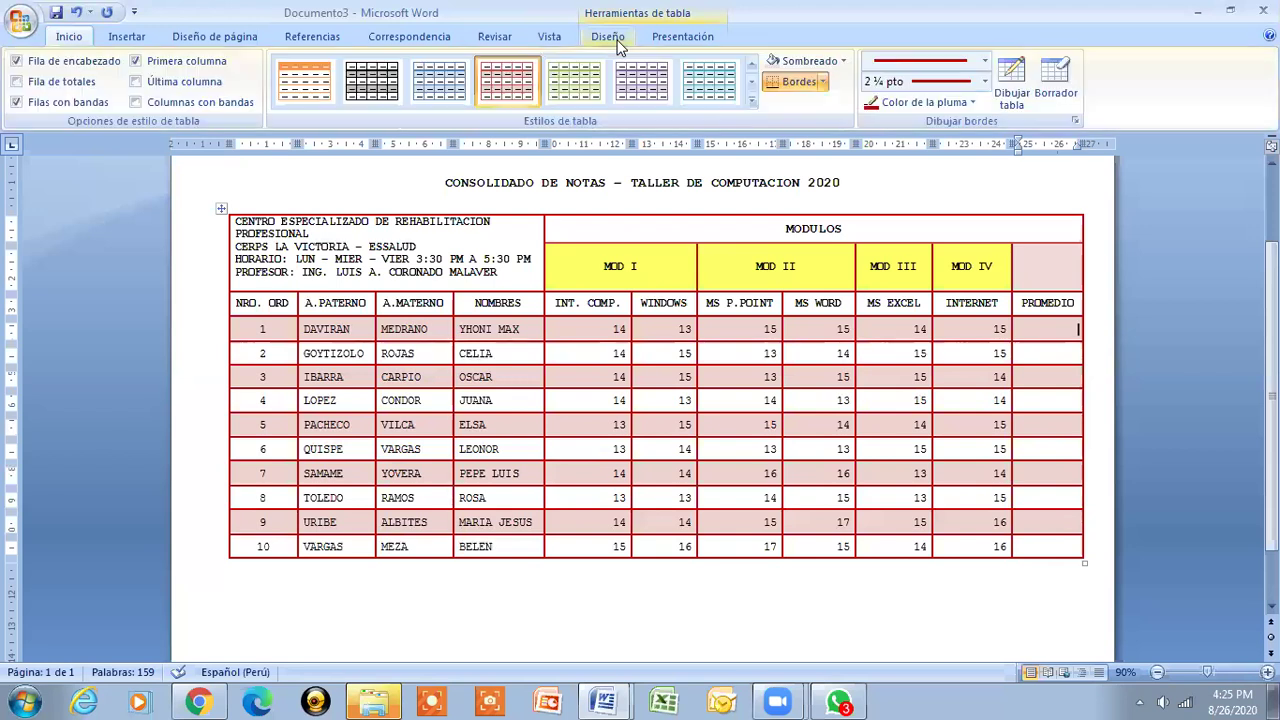
pyautogui.click(652, 40)
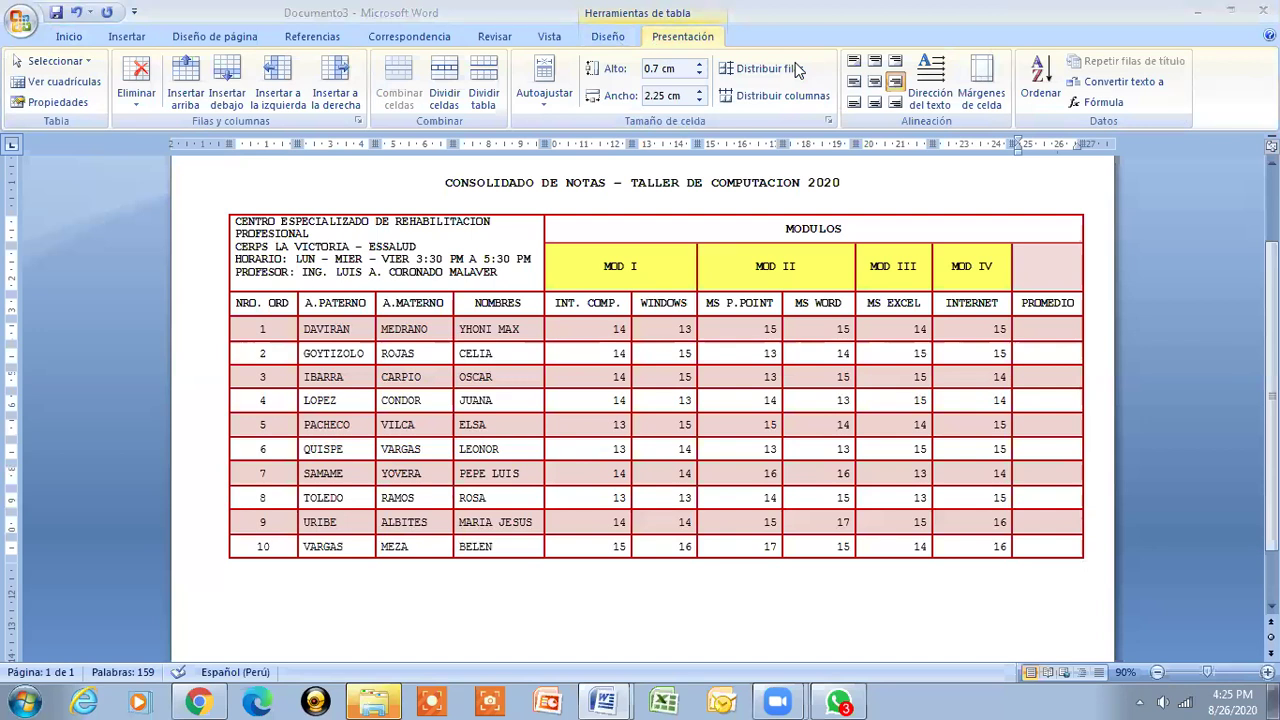
pyautogui.click(1106, 104)
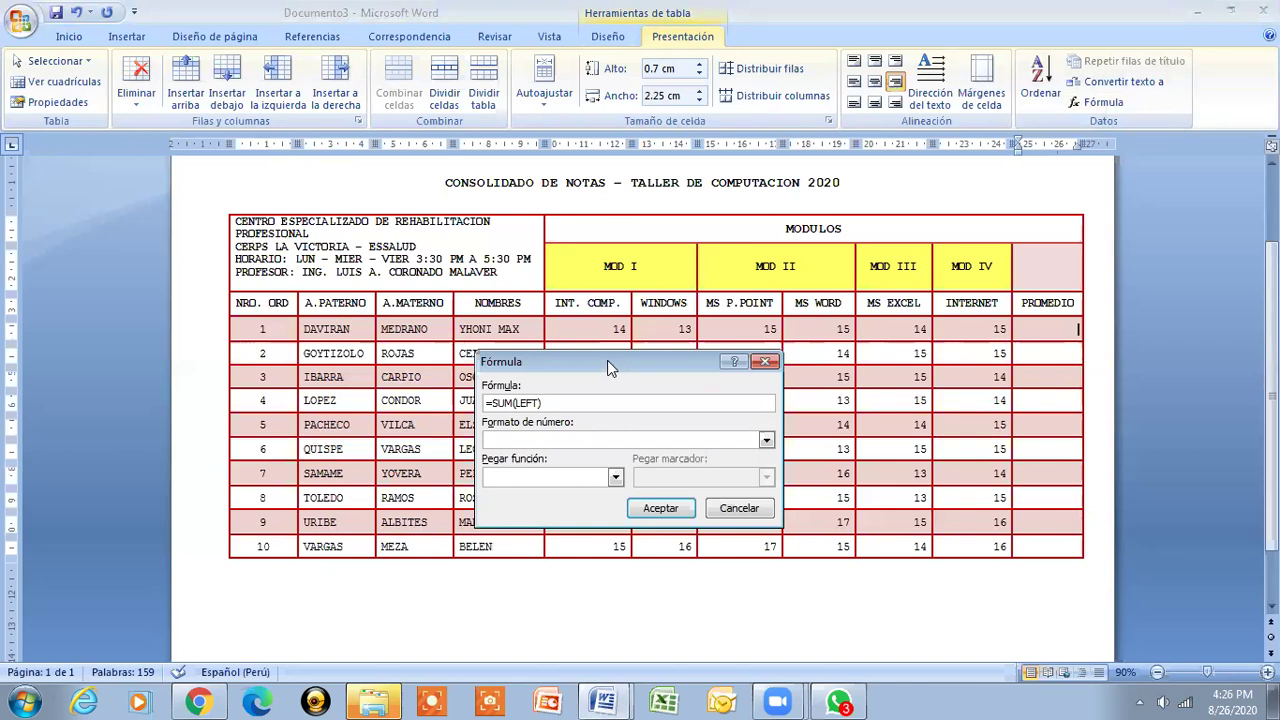
pyautogui.moveTo(607, 362); pyautogui.dragTo(680, 363)
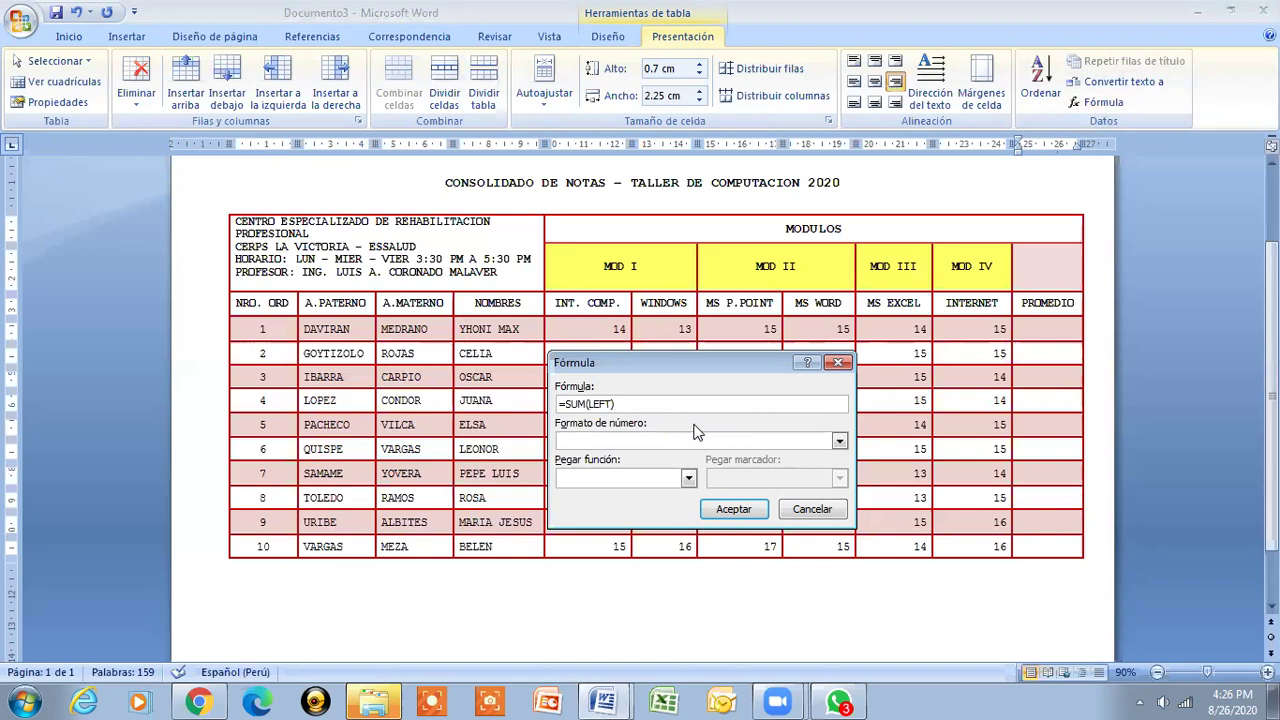
pyautogui.click(722, 509)
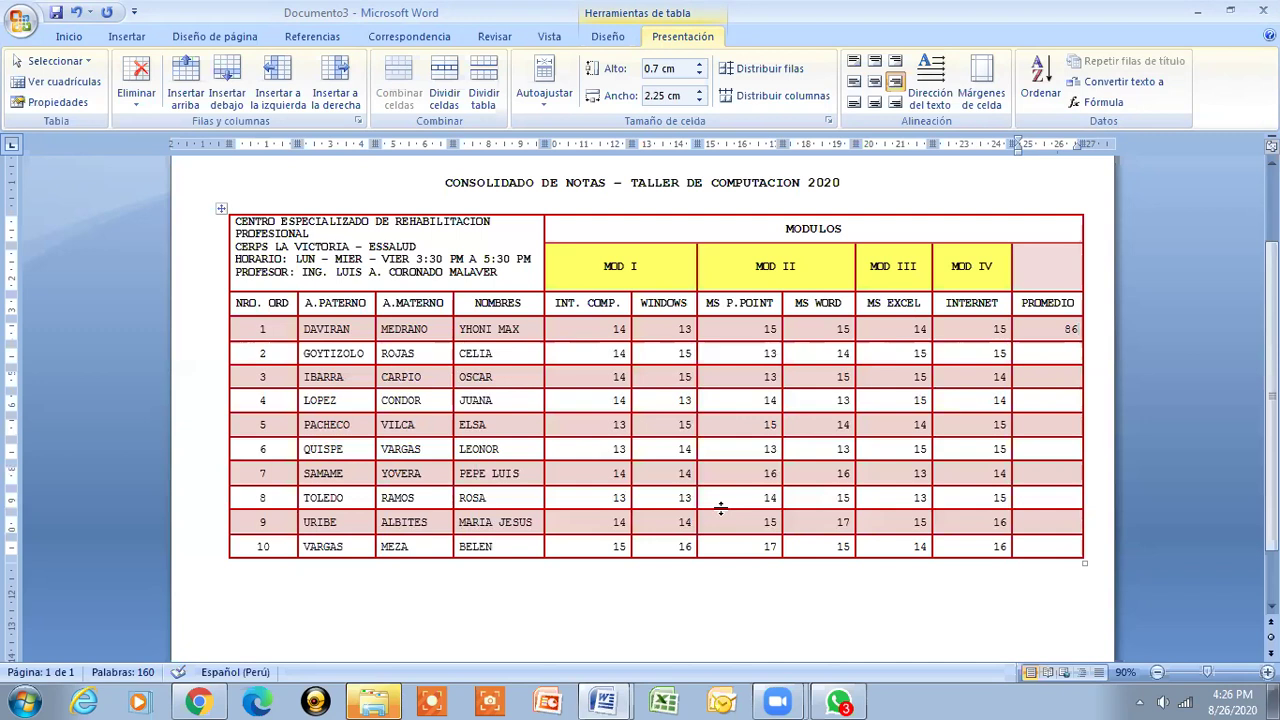
pyautogui.press('BackSpace')
pyautogui.press('BackSpace')
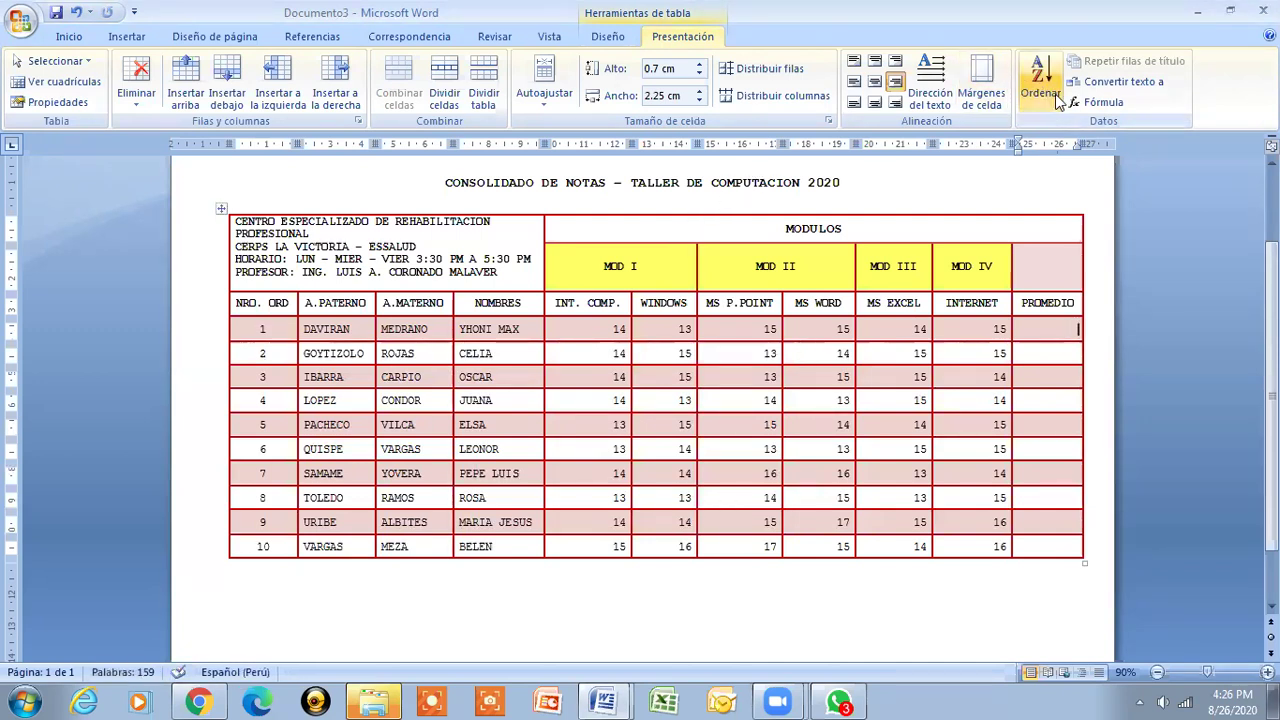
# - Fill the PROMEDIO cells for rows 1 and 2 with =SUM(LEFT)/6, each showing 14.33
pyautogui.click(1104, 103)
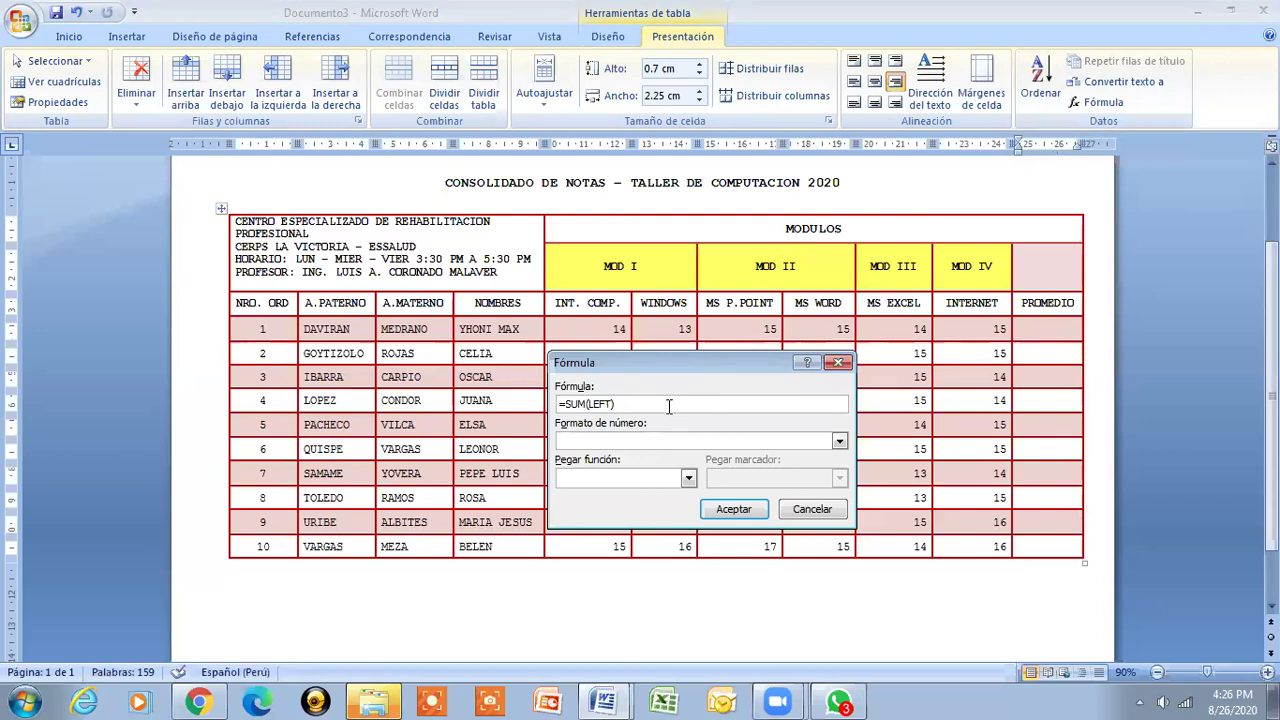
pyautogui.write('/6')
pyautogui.press('Return')
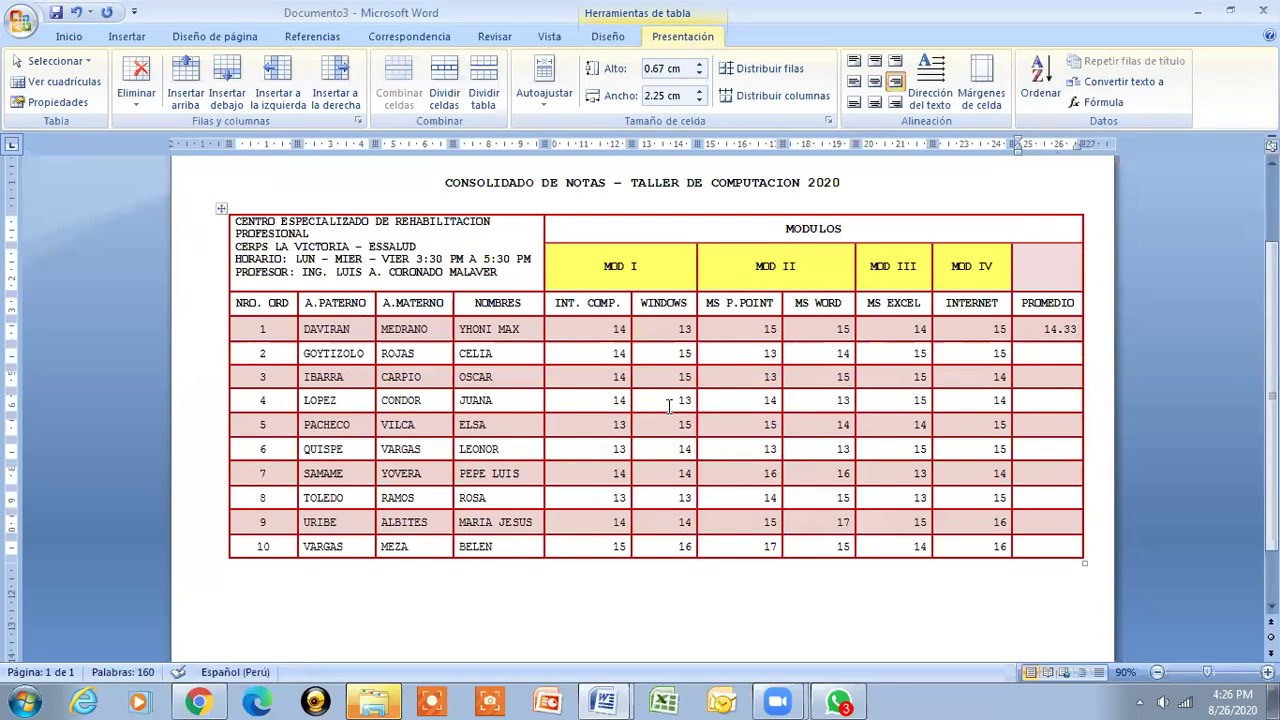
pyautogui.click(1101, 101)
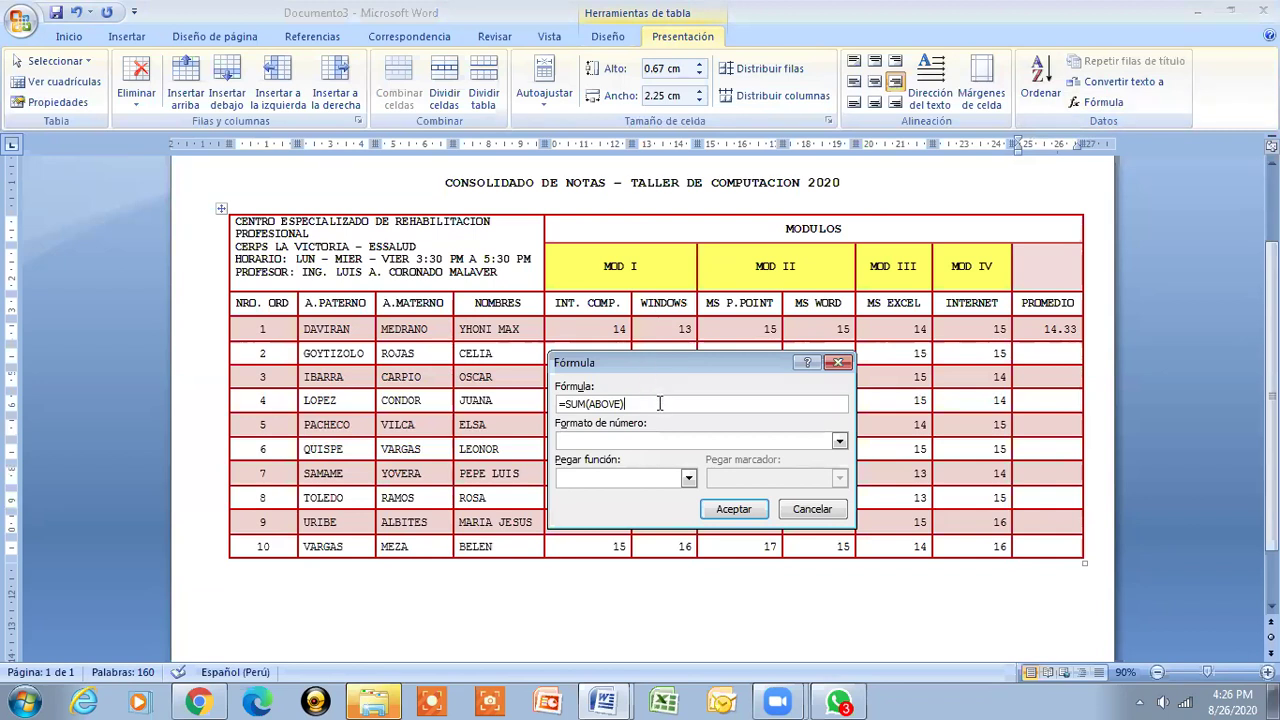
pyautogui.press('BackSpace')
pyautogui.press('BackSpace')
pyautogui.press('BackSpace')
pyautogui.press('BackSpace')
pyautogui.press('BackSpace')
pyautogui.press('BackSpace')
pyautogui.write('LEFT')
pyautogui.write(')')
pyautogui.write('/6')
pyautogui.press('Return')
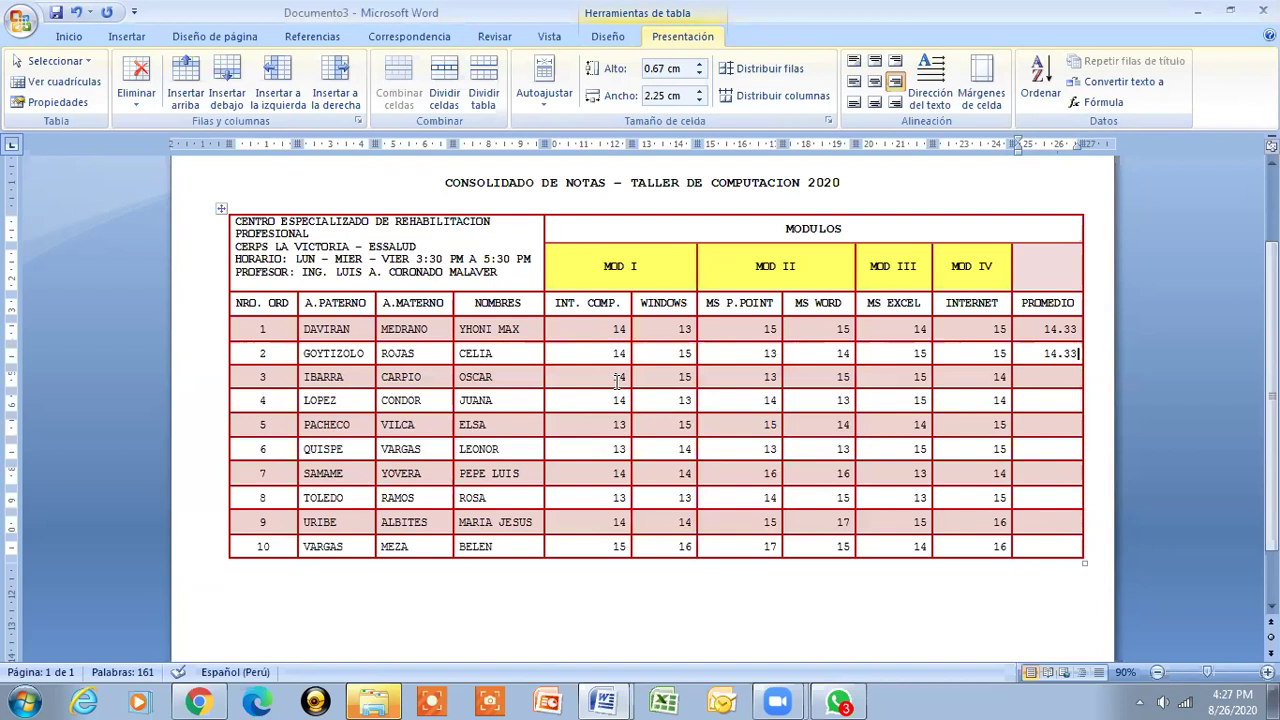
# - Overwrite IBARRA's INT. COMP., WINDOWS, MS P.POINT, MS WORD, MS EXCEL and INTERNET grades with 10
pyautogui.doubleClick(617, 382)
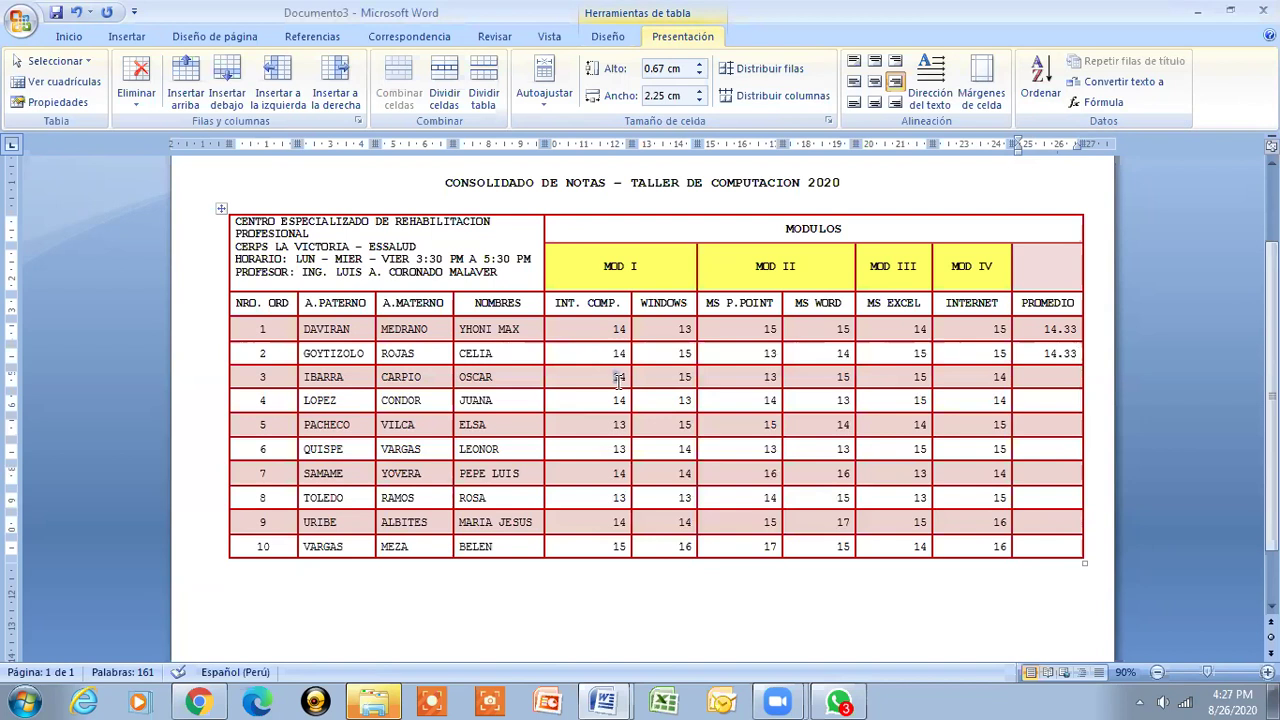
pyautogui.write('10')
pyautogui.doubleClick(683, 377)
pyautogui.write('10')
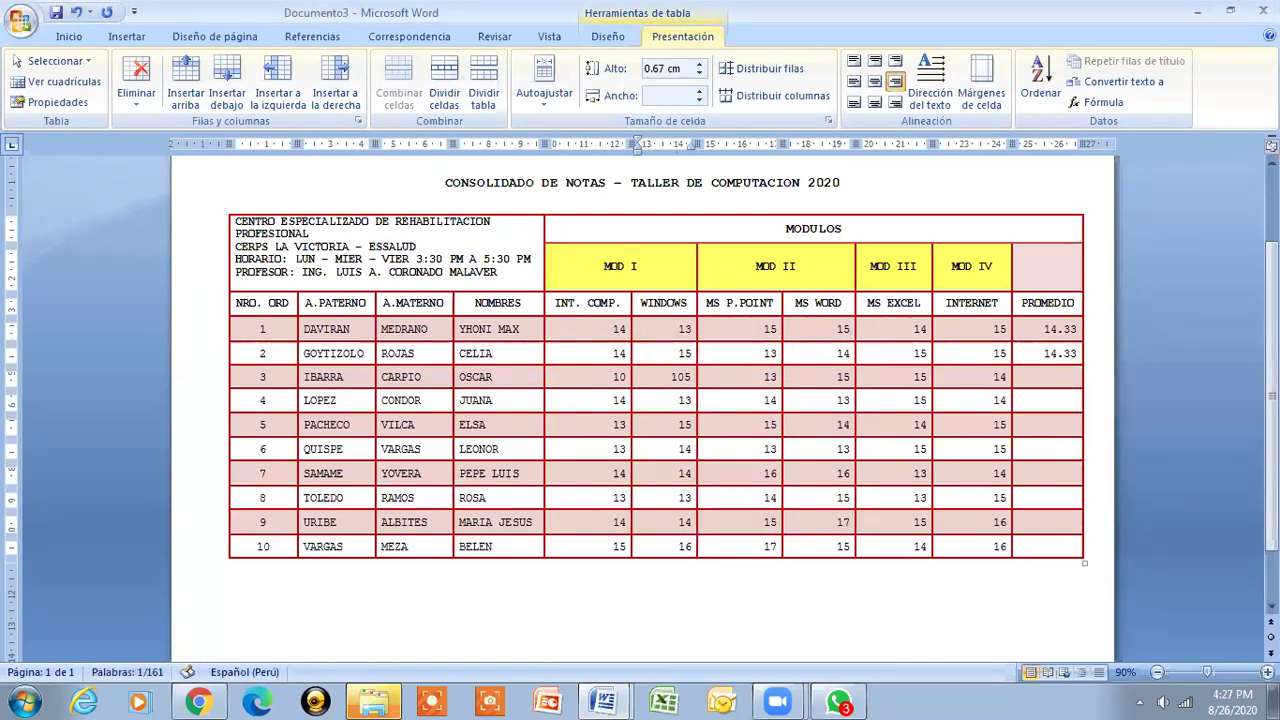
pyautogui.press('Delete')
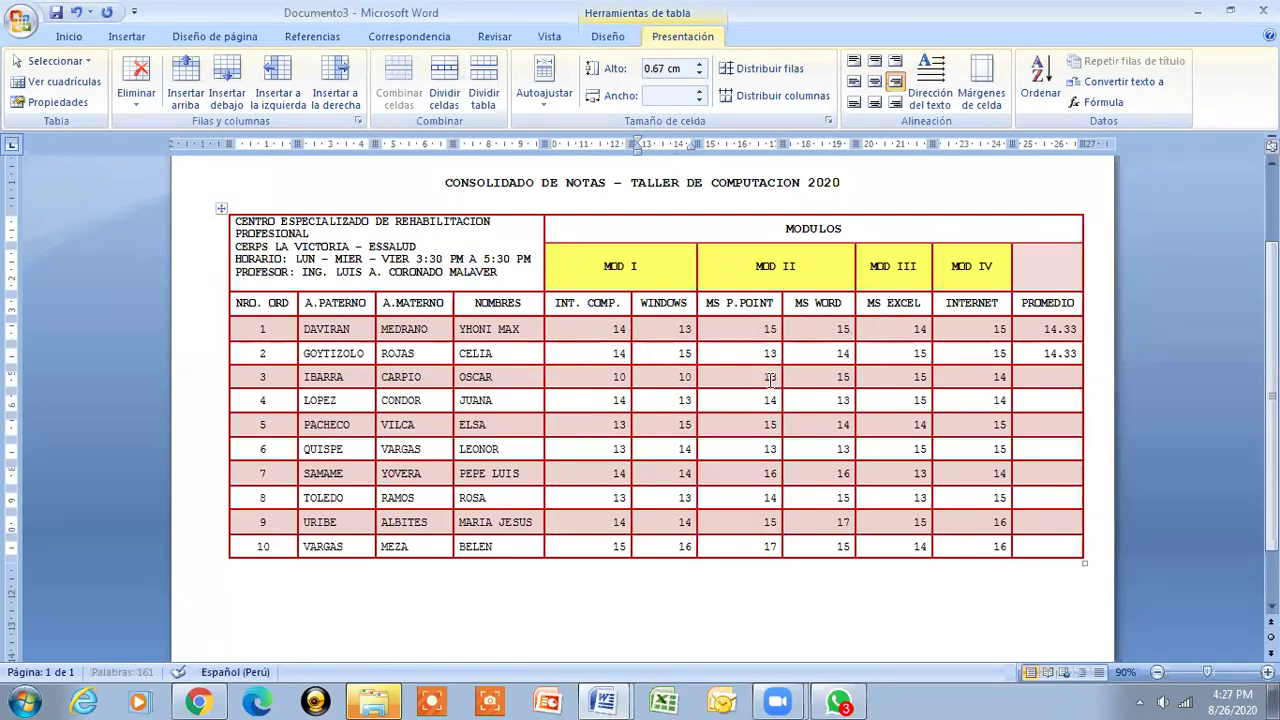
pyautogui.doubleClick(768, 377)
pyautogui.write('14')
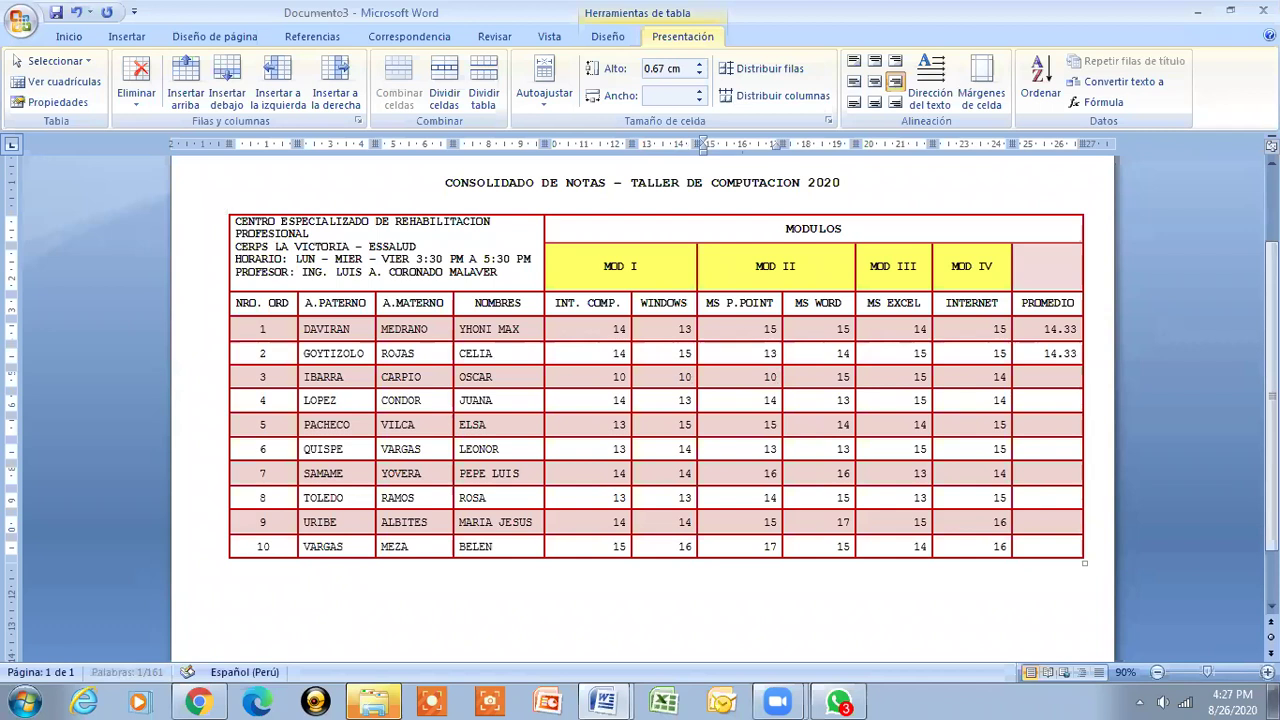
pyautogui.write('0')
pyautogui.doubleClick(843, 377)
pyautogui.write('10')
pyautogui.moveTo(888, 378); pyautogui.dragTo(925, 380)
pyautogui.write('10')
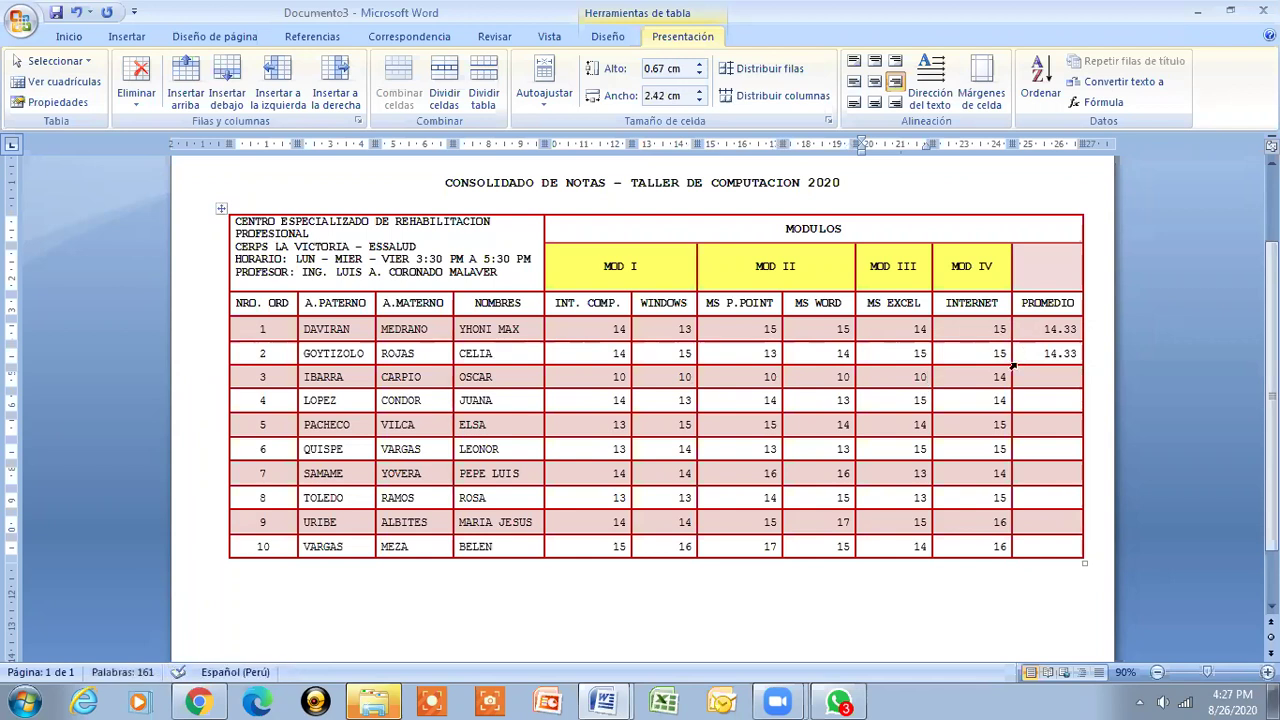
pyautogui.doubleClick(997, 376)
# - Enter IBARRA's last grade of 10 and give his PROMEDIO cell a LEFT-based formula showing 10
pyautogui.write('10')
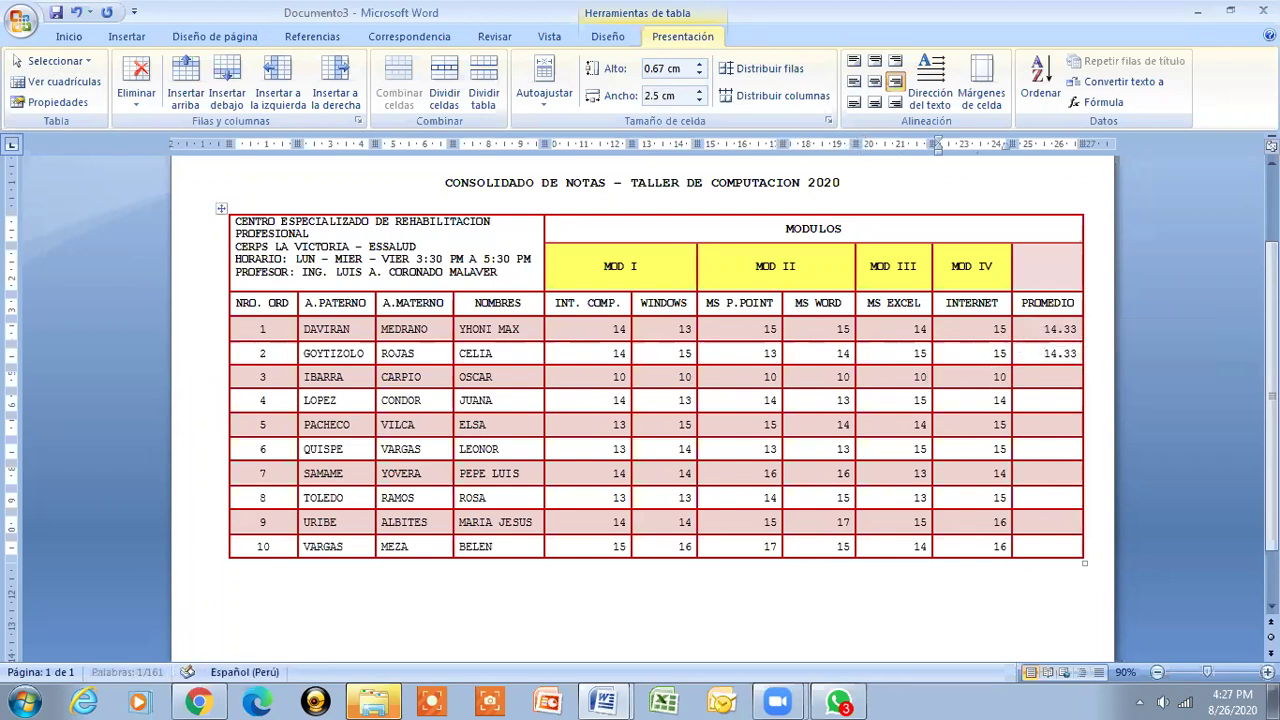
pyautogui.press('Tab')
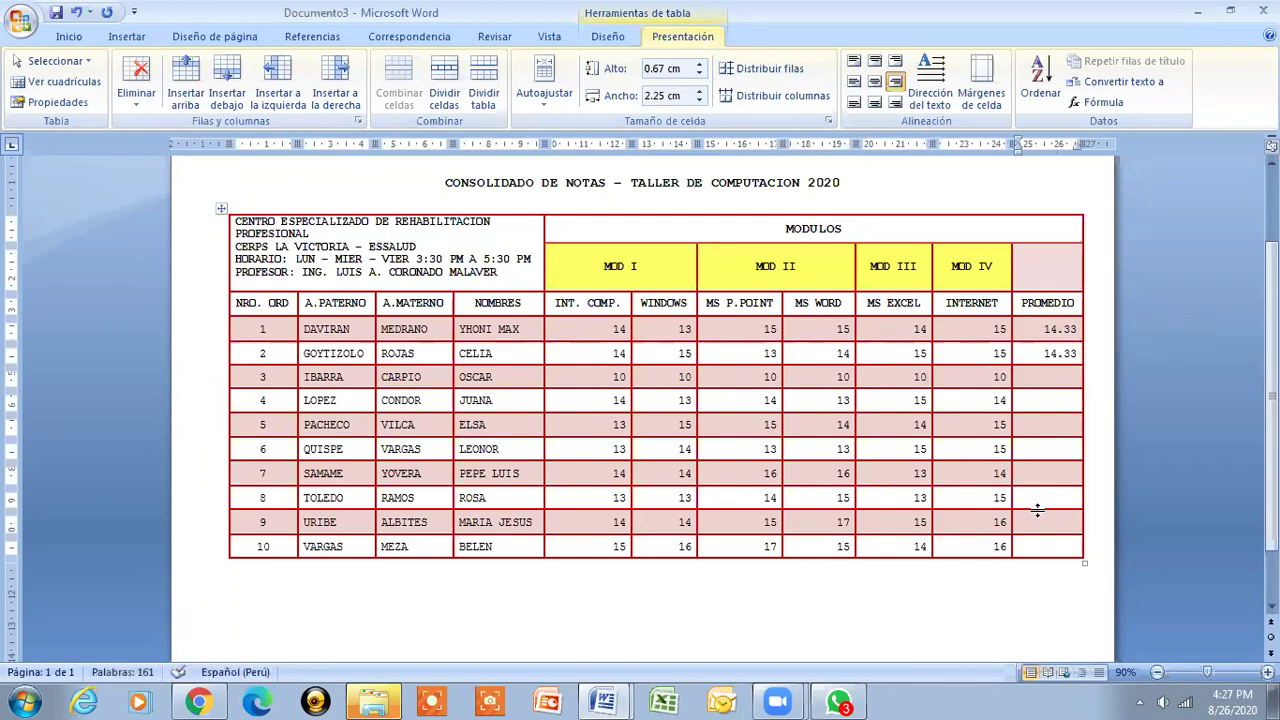
pyautogui.click(1100, 102)
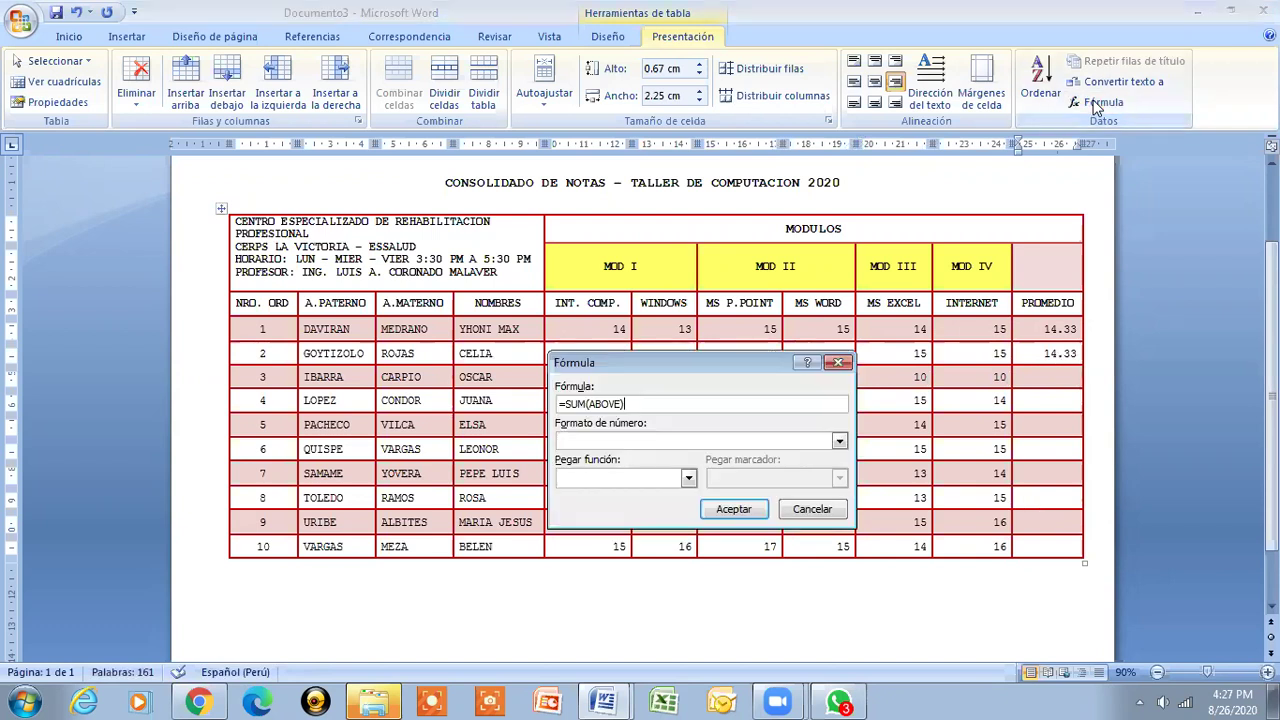
pyautogui.moveTo(623, 404); pyautogui.dragTo(590, 404)
pyautogui.write('LEFT')
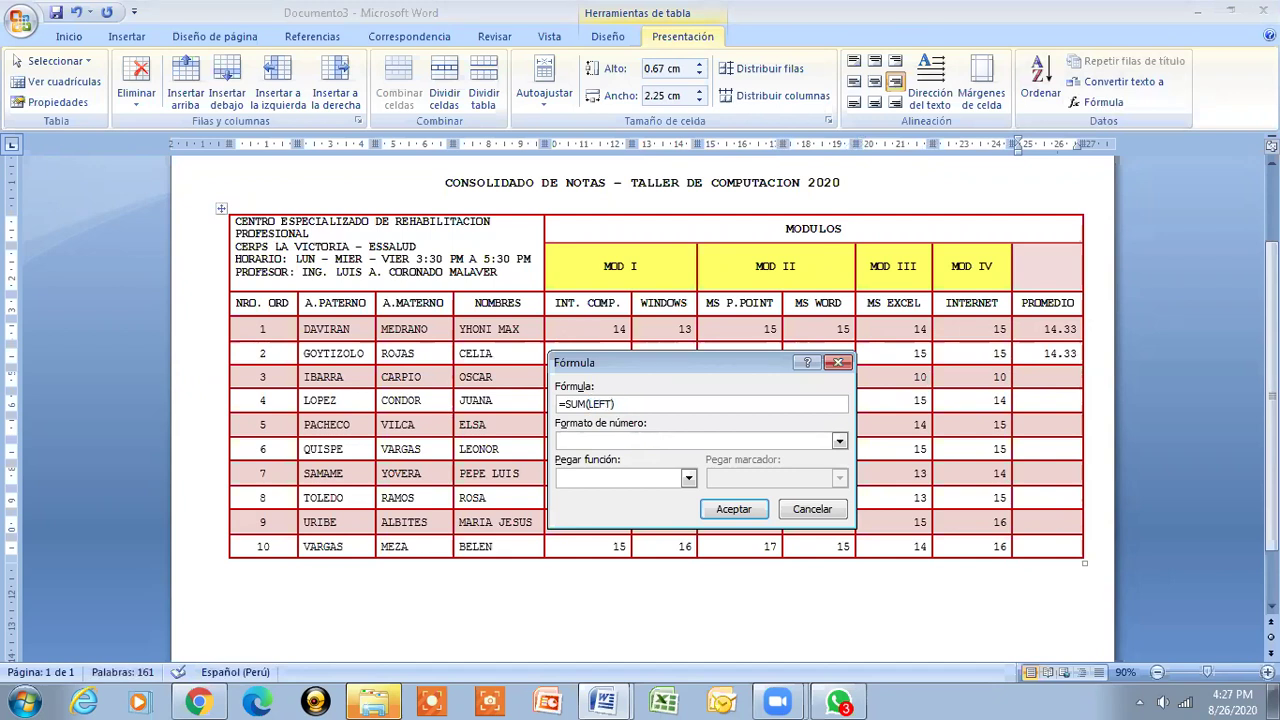
pyautogui.write('/')
pyautogui.write('7')
pyautogui.press('Return')
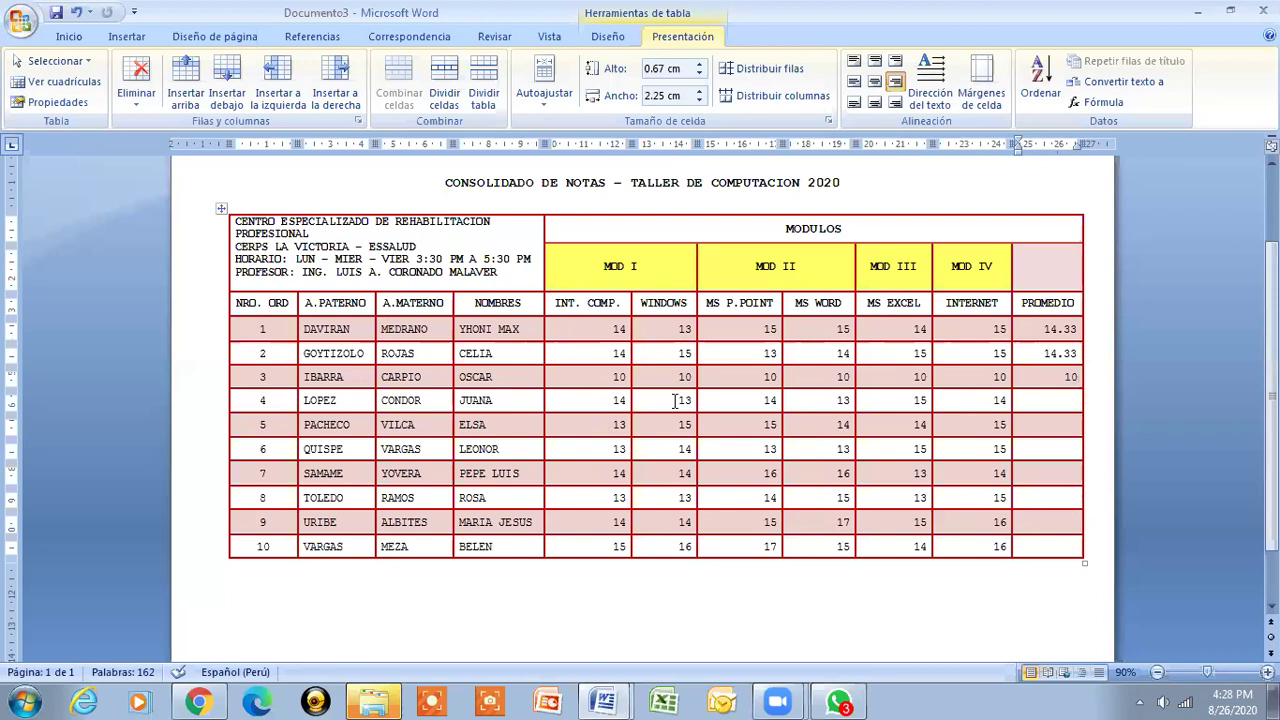
# - Undo IBARRA's grade changes and set row 3's PROMEDIO to =SUM(LEFT)/6, showing 14.33
pyautogui.hotkey('ctrl', 'z')
pyautogui.hotkey('ctrl', 'z')
pyautogui.hotkey('ctrl', 'z')
pyautogui.hotkey('ctrl', 'z')
pyautogui.hotkey('ctrl', 'z')
pyautogui.hotkey('ctrl', 'z')
pyautogui.hotkey('ctrl', 'z')
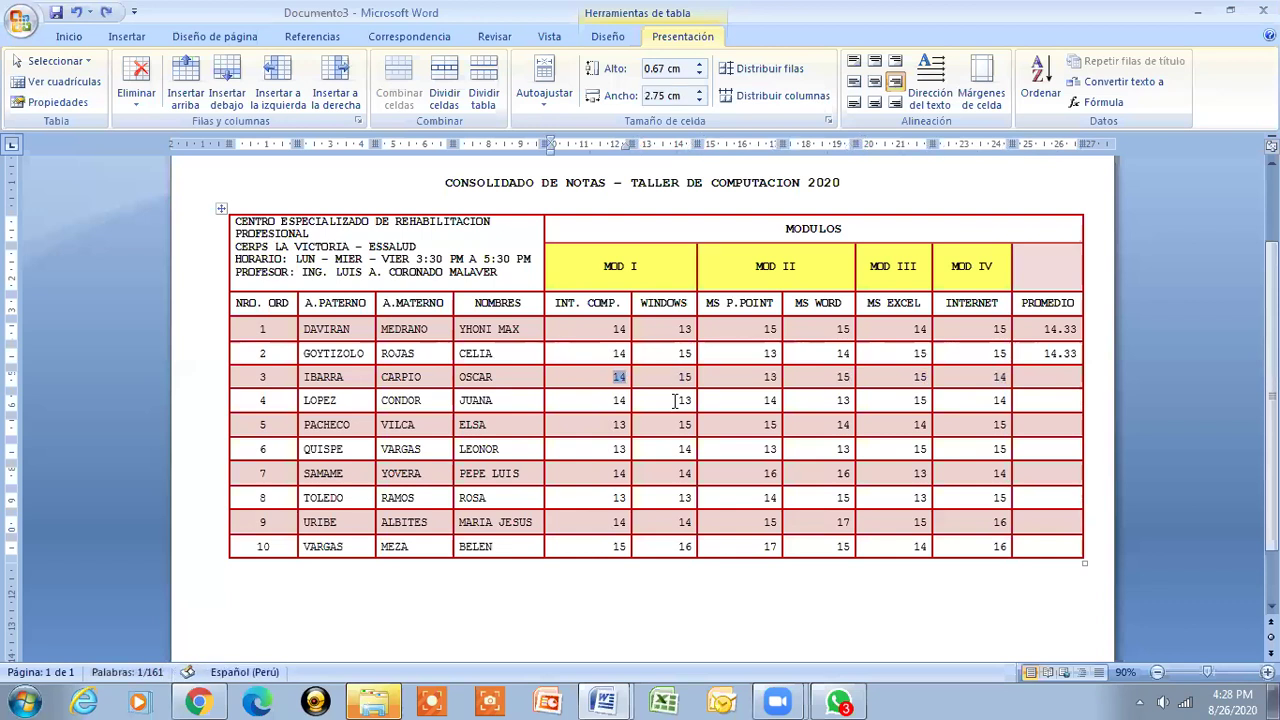
pyautogui.click(1050, 374)
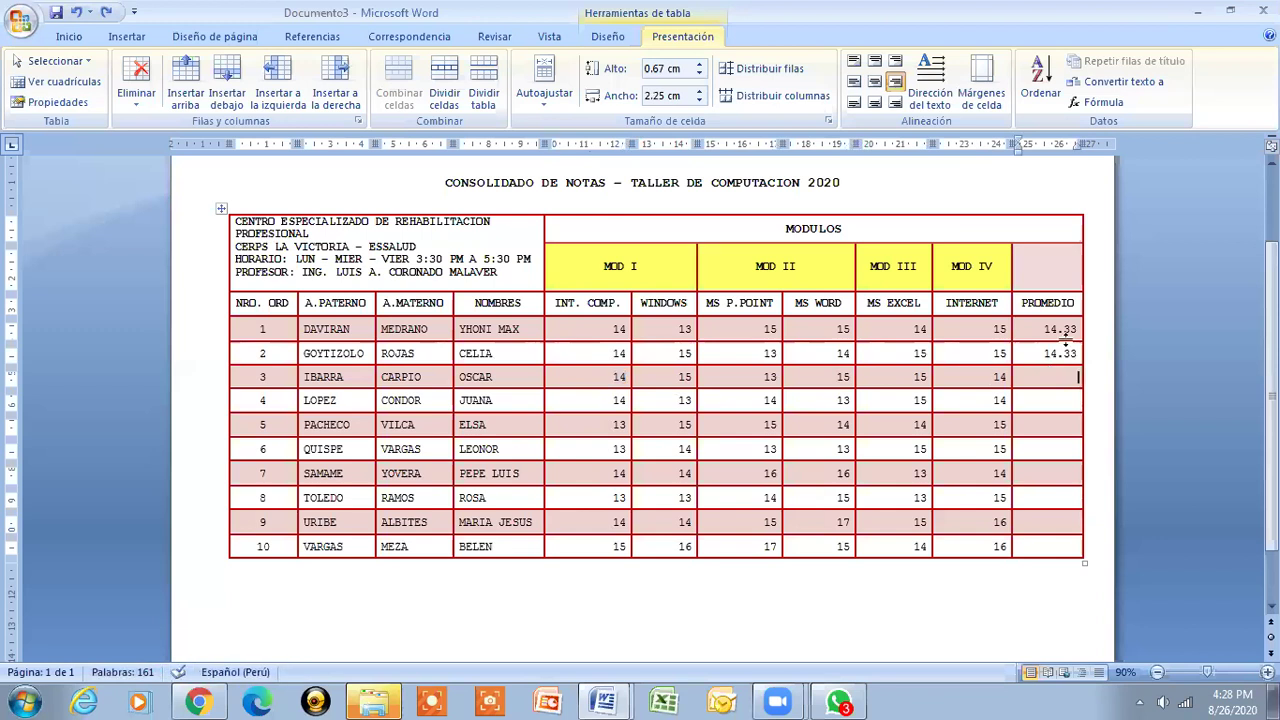
pyautogui.click(1100, 101)
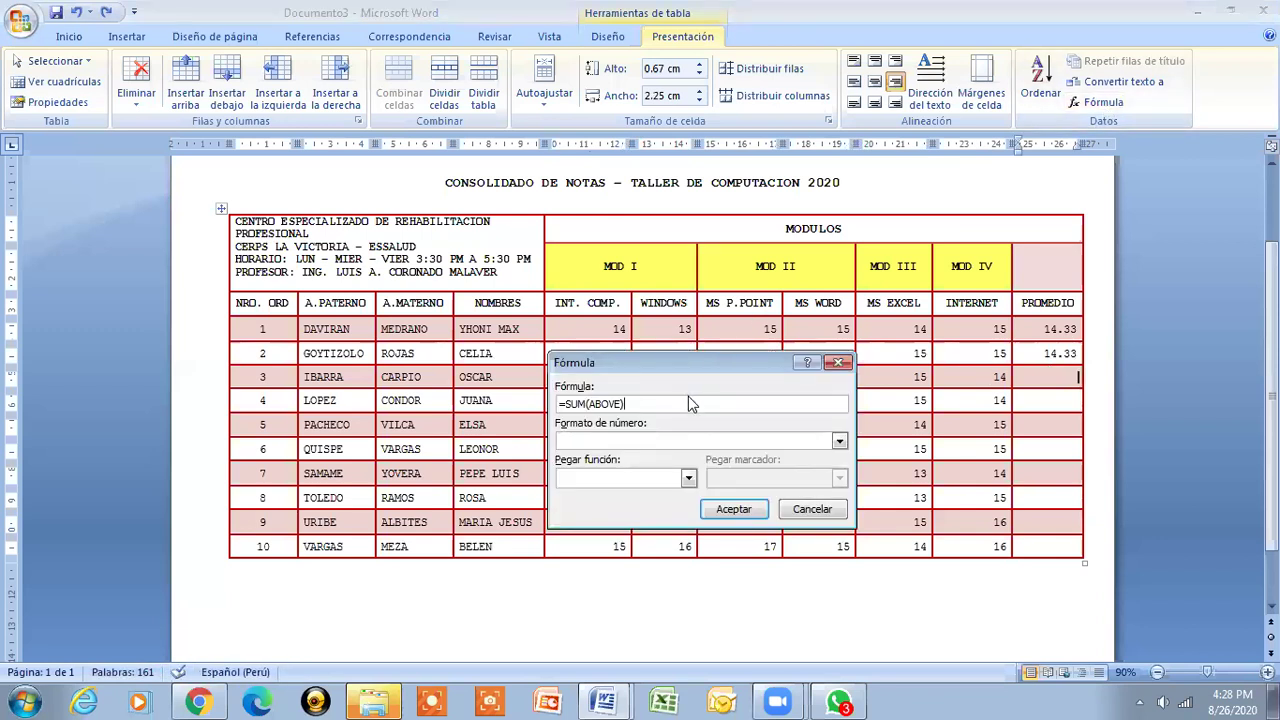
pyautogui.press('BackSpace')
pyautogui.press('BackSpace')
pyautogui.press('BackSpace')
pyautogui.press('BackSpace')
pyautogui.press('BackSpace')
pyautogui.press('BackSpace')
pyautogui.write('LEFT)')
pyautogui.write('/')
pyautogui.write('6')
pyautogui.press('Return')
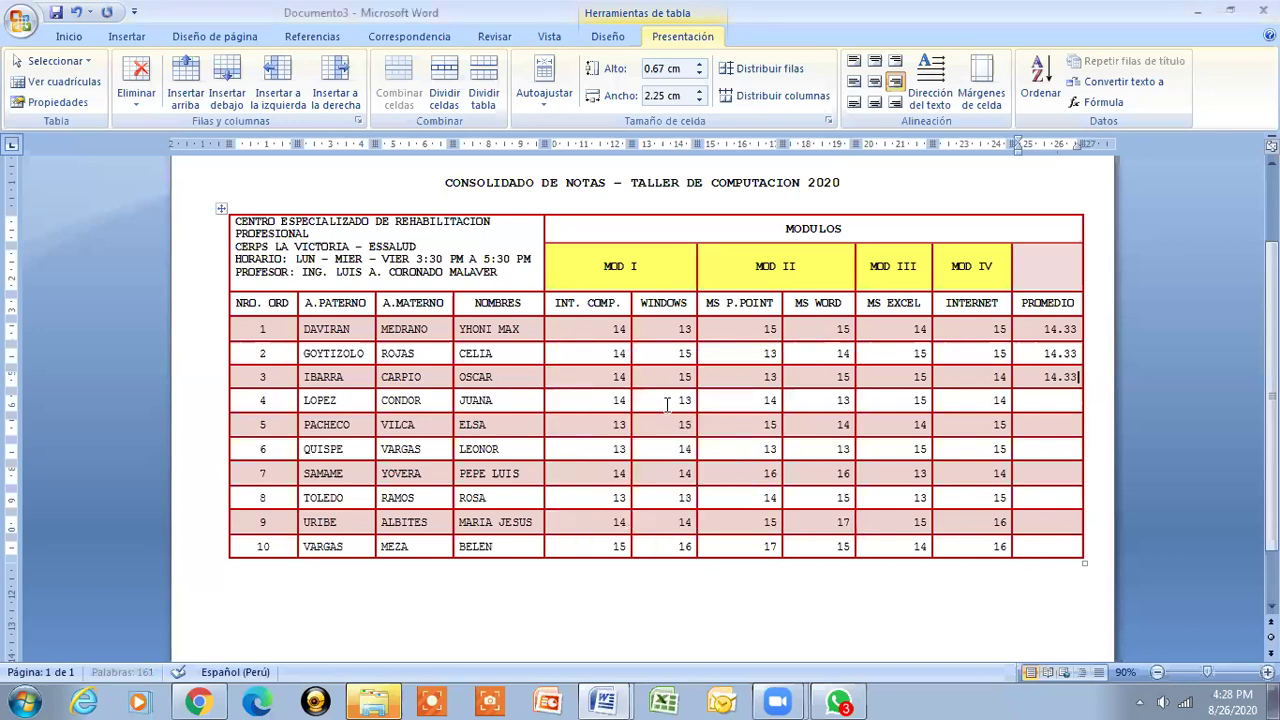
# - Check the computed averages in rows 1–3, then return to row 4's empty PROMEDIO cell
pyautogui.click(1076, 404)
pyautogui.click(1044, 329)
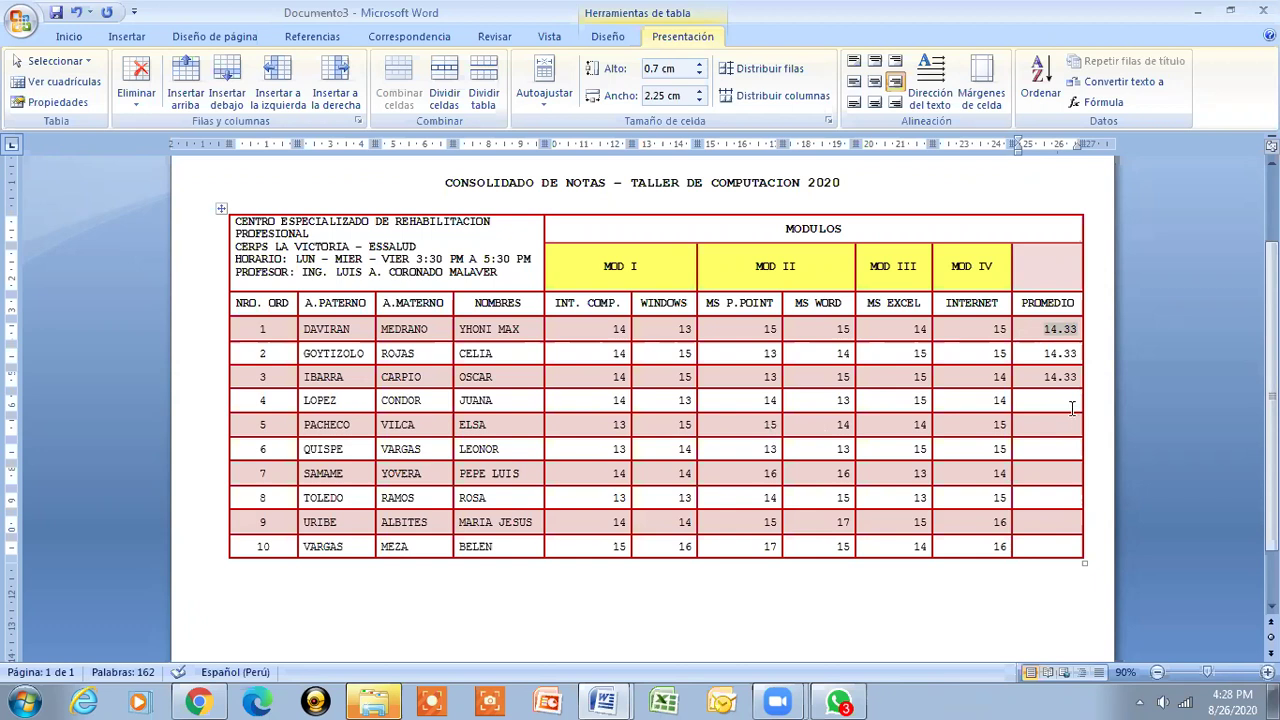
pyautogui.click(1056, 355)
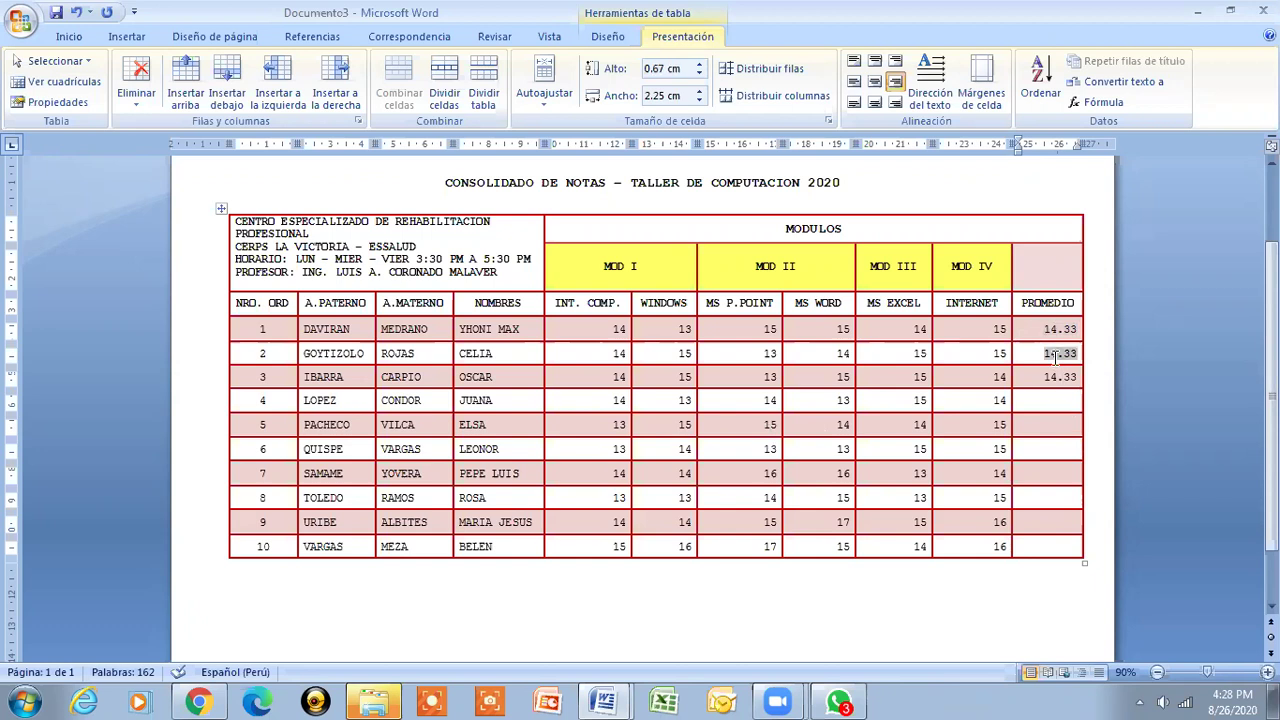
pyautogui.click(1062, 377)
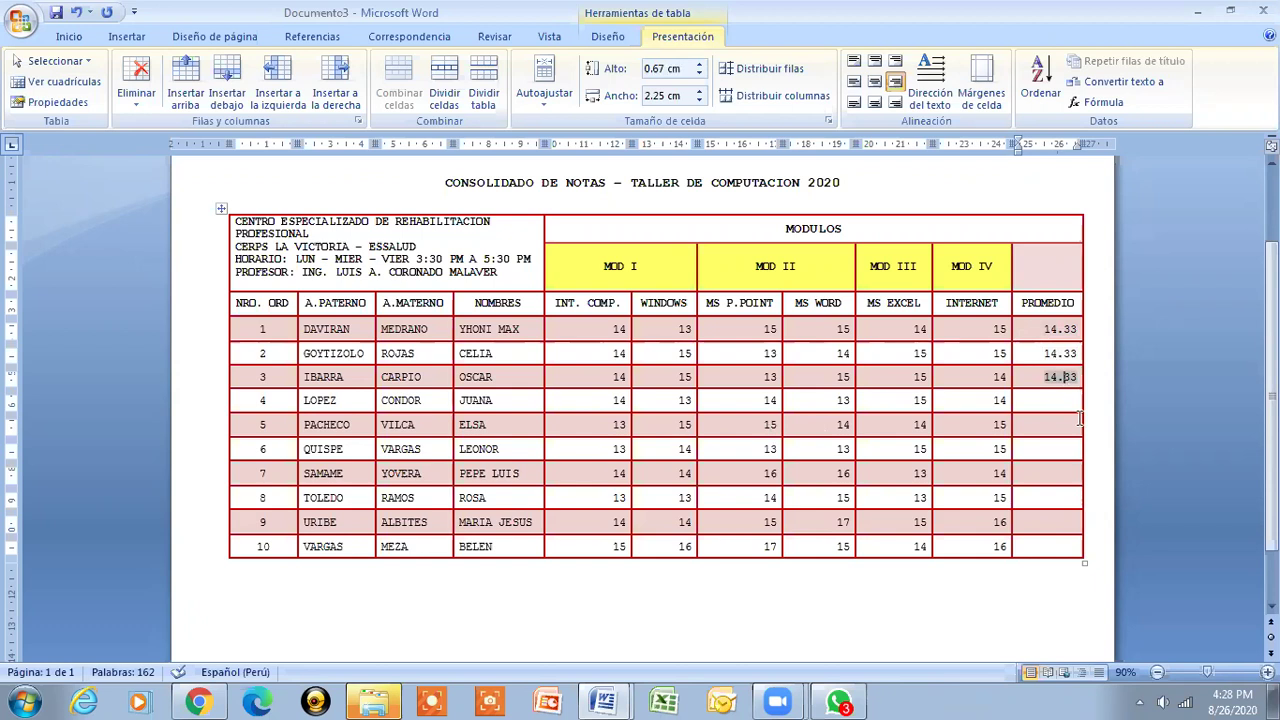
pyautogui.click(1046, 400)
# - Browse the Pegar función list in row 4's Formula dialog, then cancel without inserting anything
pyautogui.click(1104, 102)
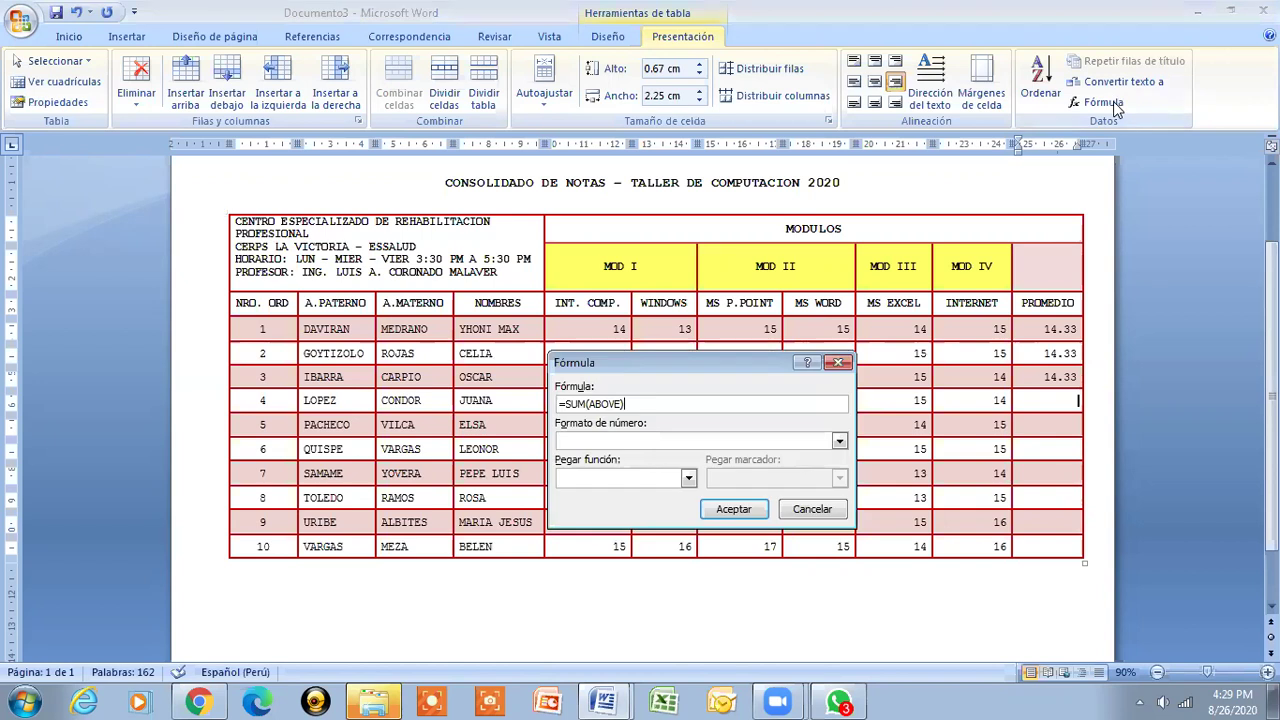
pyautogui.click(689, 480)
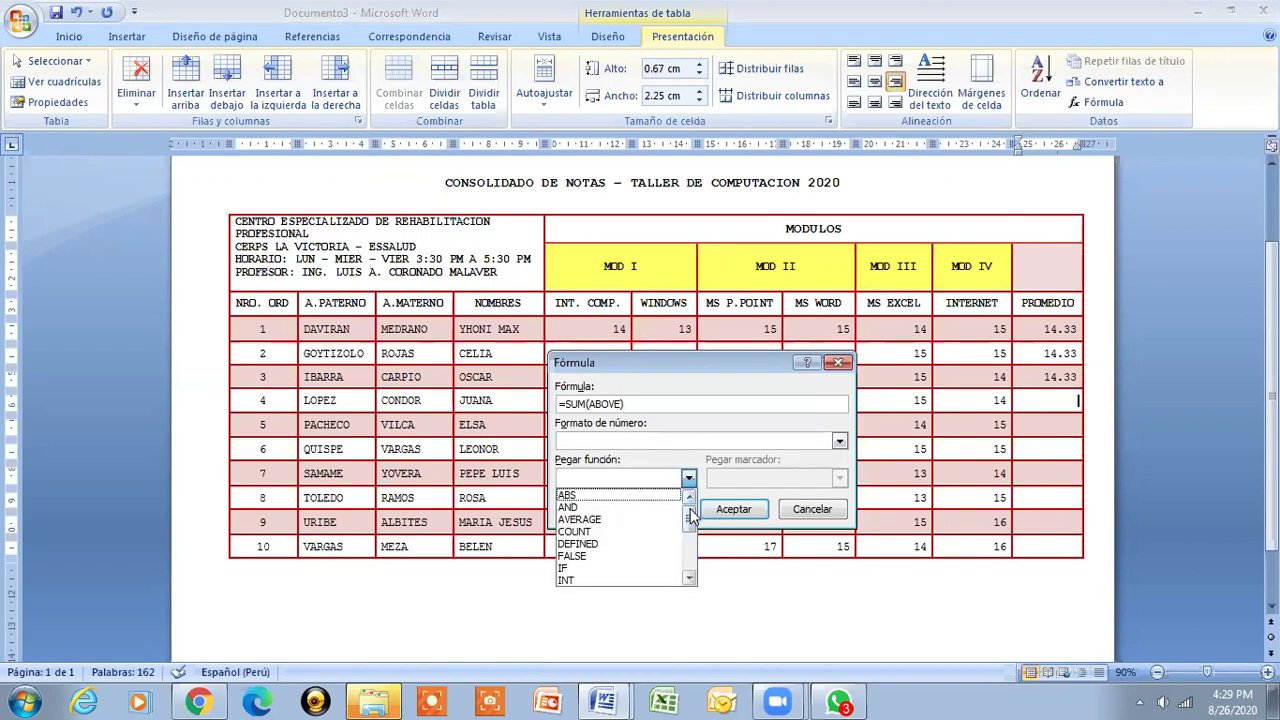
pyautogui.moveTo(689, 509); pyautogui.dragTo(692, 578)
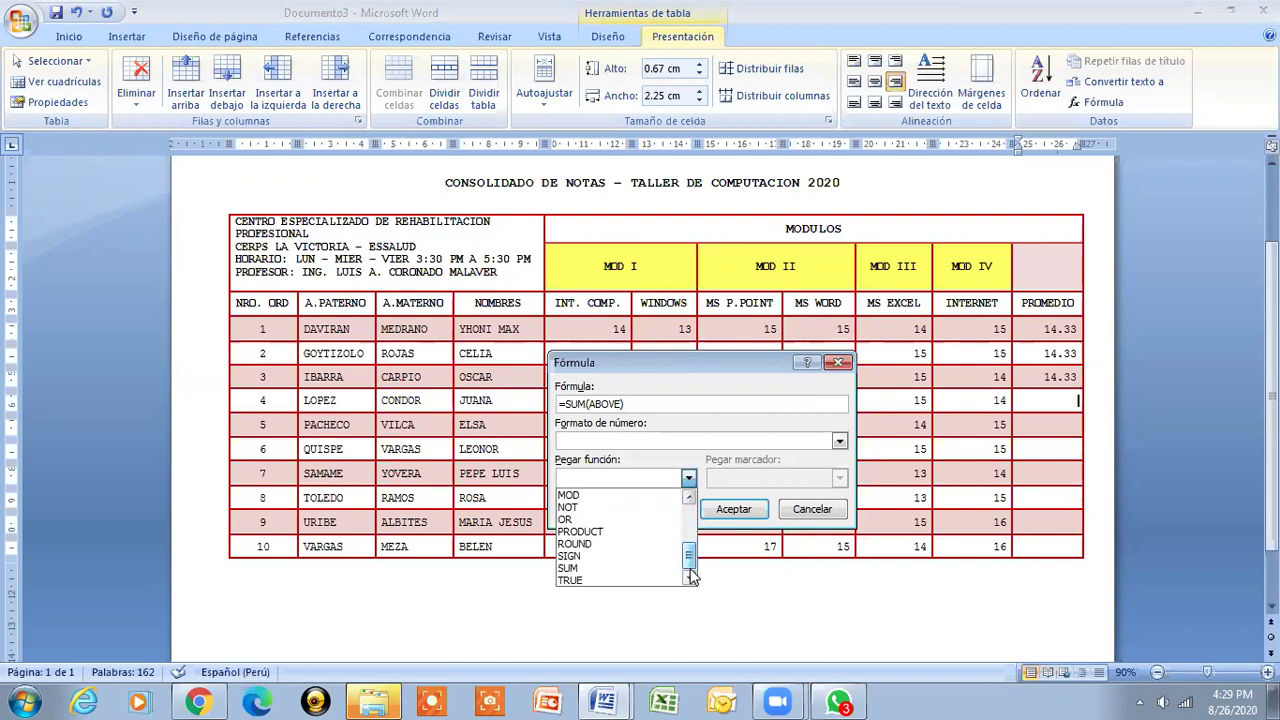
pyautogui.moveTo(690, 568); pyautogui.dragTo(689, 512)
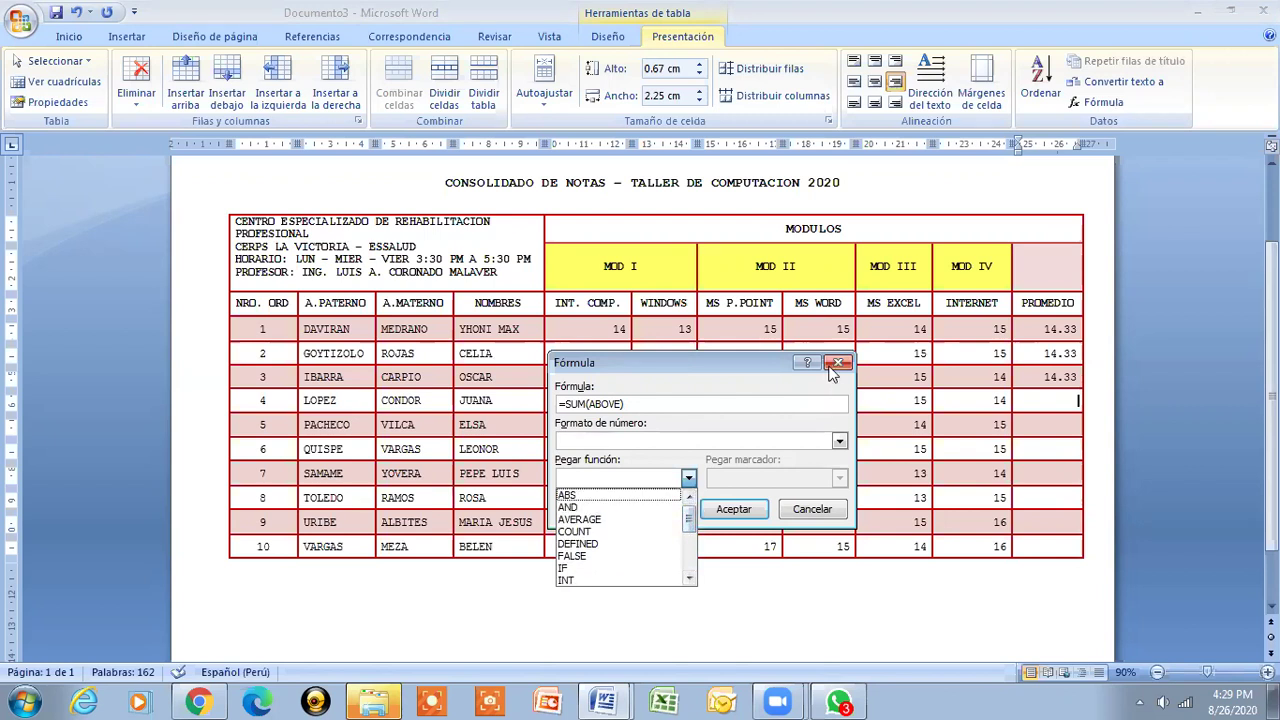
pyautogui.click(830, 371)
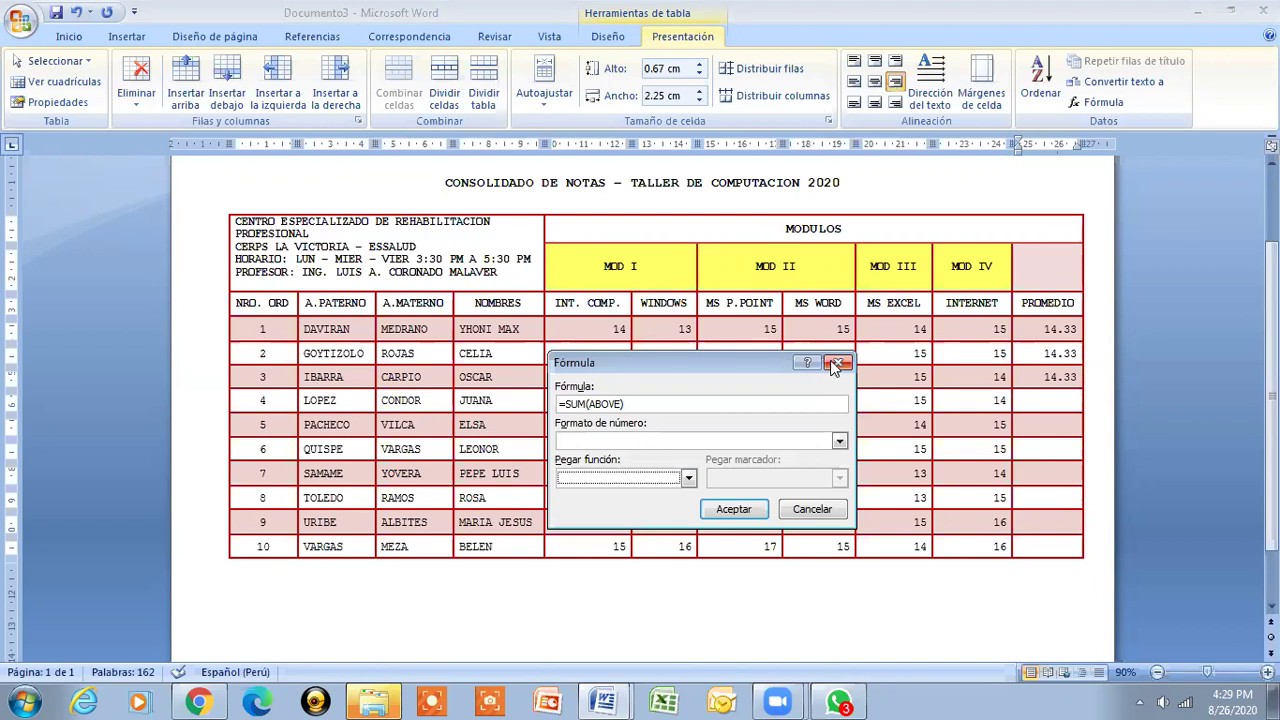
pyautogui.click(835, 362)
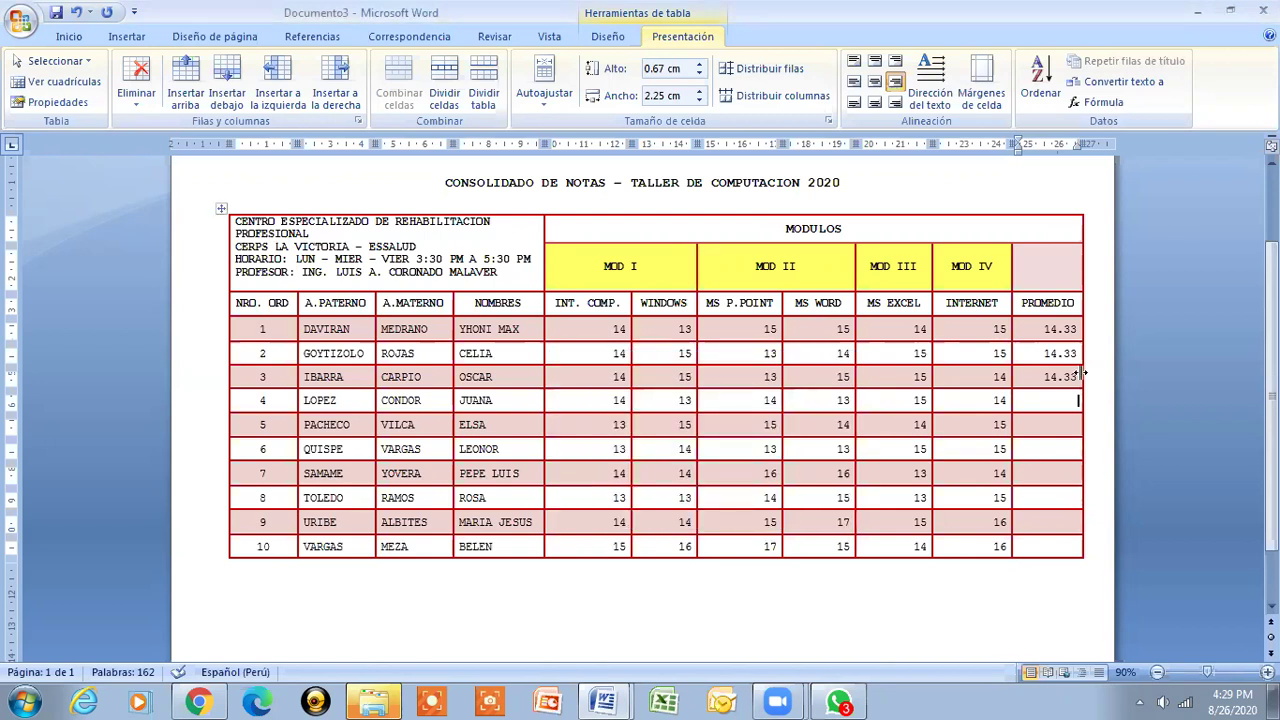
# - Enter =SUM(LEFT)/6 in row 4's PROMEDIO cell, giving 13.83
pyautogui.click(1100, 102)
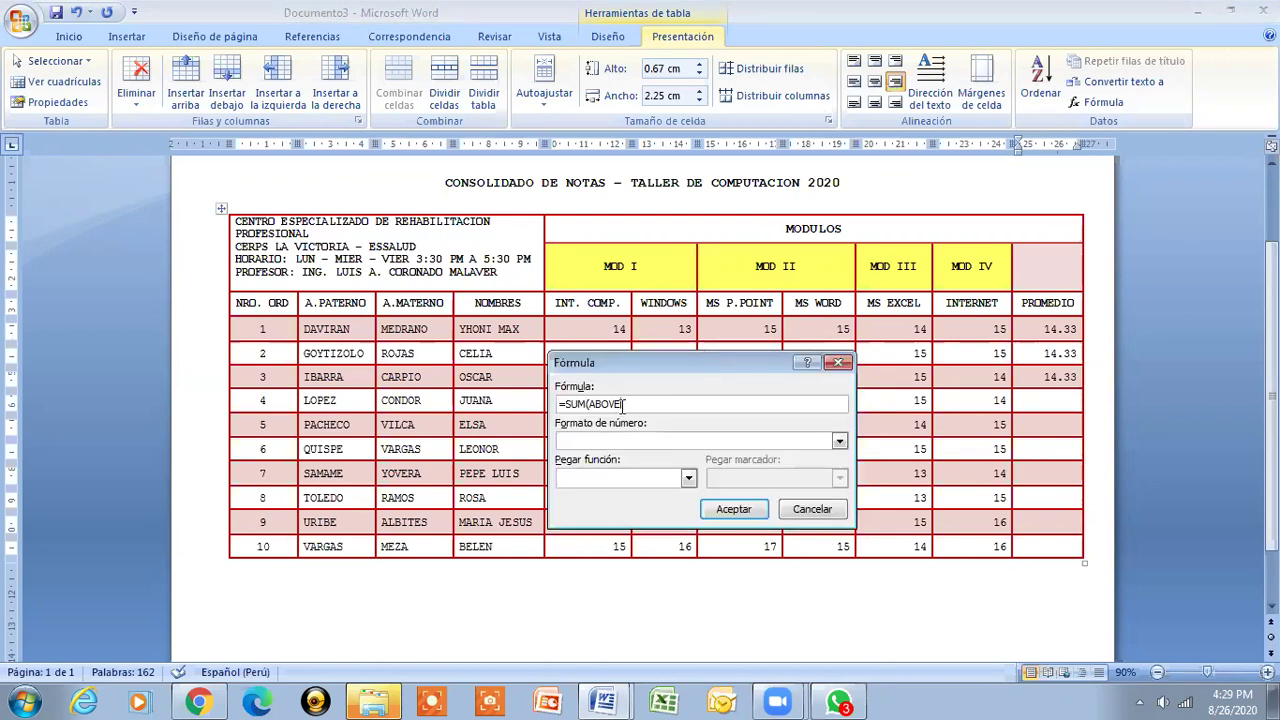
pyautogui.press('BackSpace')
pyautogui.press('BackSpace')
pyautogui.press('BackSpace')
pyautogui.press('BackSpace')
pyautogui.press('BackSpace')
pyautogui.write('LEFT')
pyautogui.write('/')
pyautogui.write('6')
pyautogui.press('Return')
# - Fill the PROMEDIO cells for rows 5 and 6 with =SUM(LEFT)/6, showing 14.33 and 13.83
pyautogui.click(1058, 426)
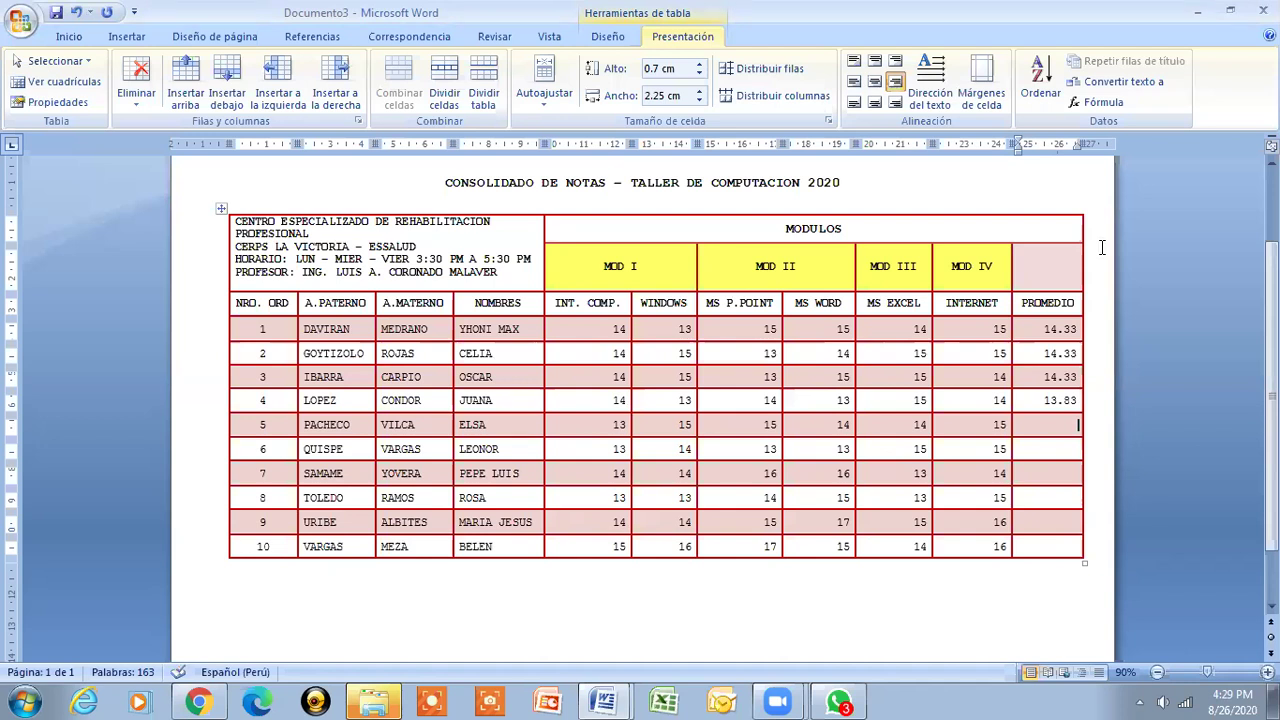
pyautogui.click(1101, 102)
pyautogui.press('BackSpace')
pyautogui.press('BackSpace')
pyautogui.press('BackSpace')
pyautogui.write('LEFT)/6')
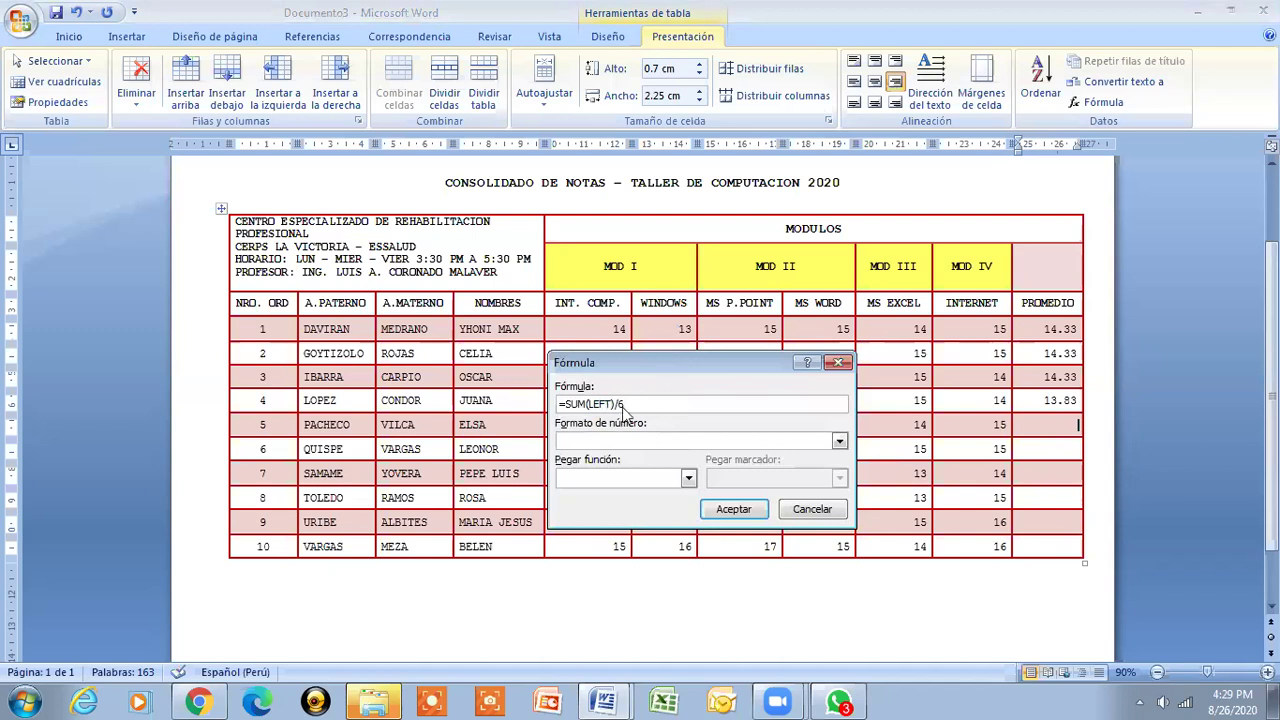
pyautogui.press('Return')
pyautogui.click(1035, 453)
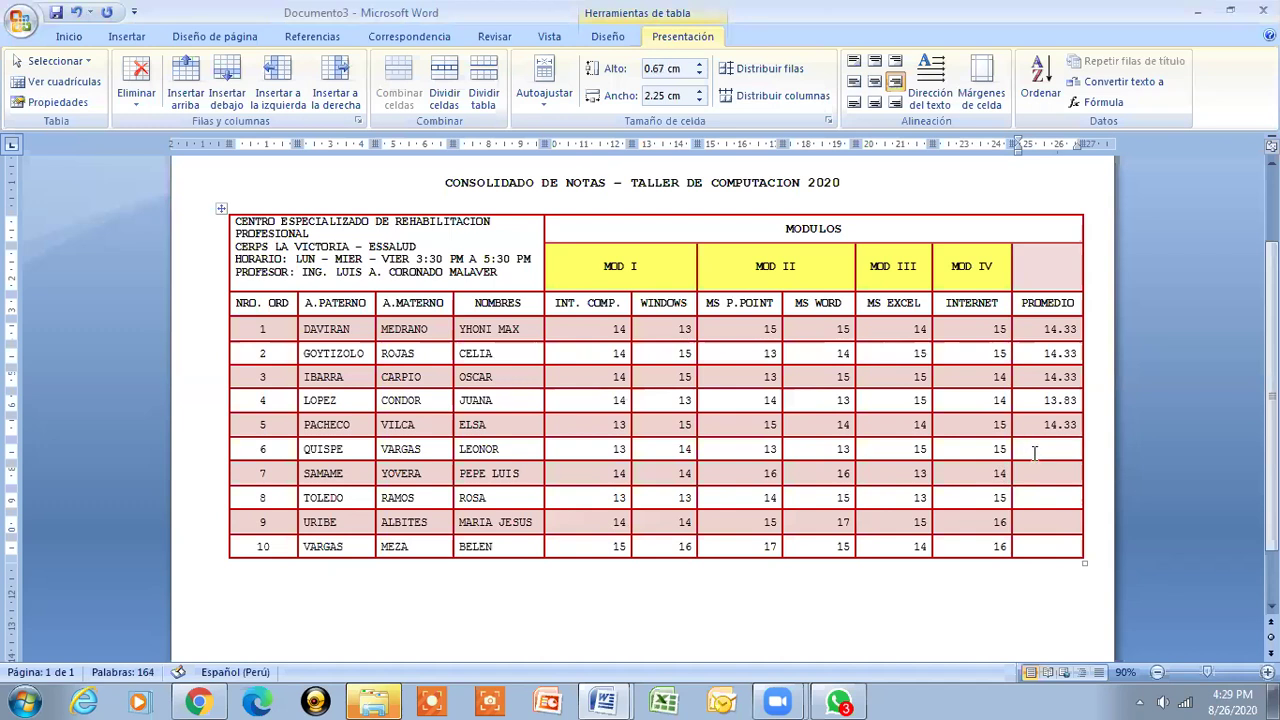
pyautogui.click(1104, 101)
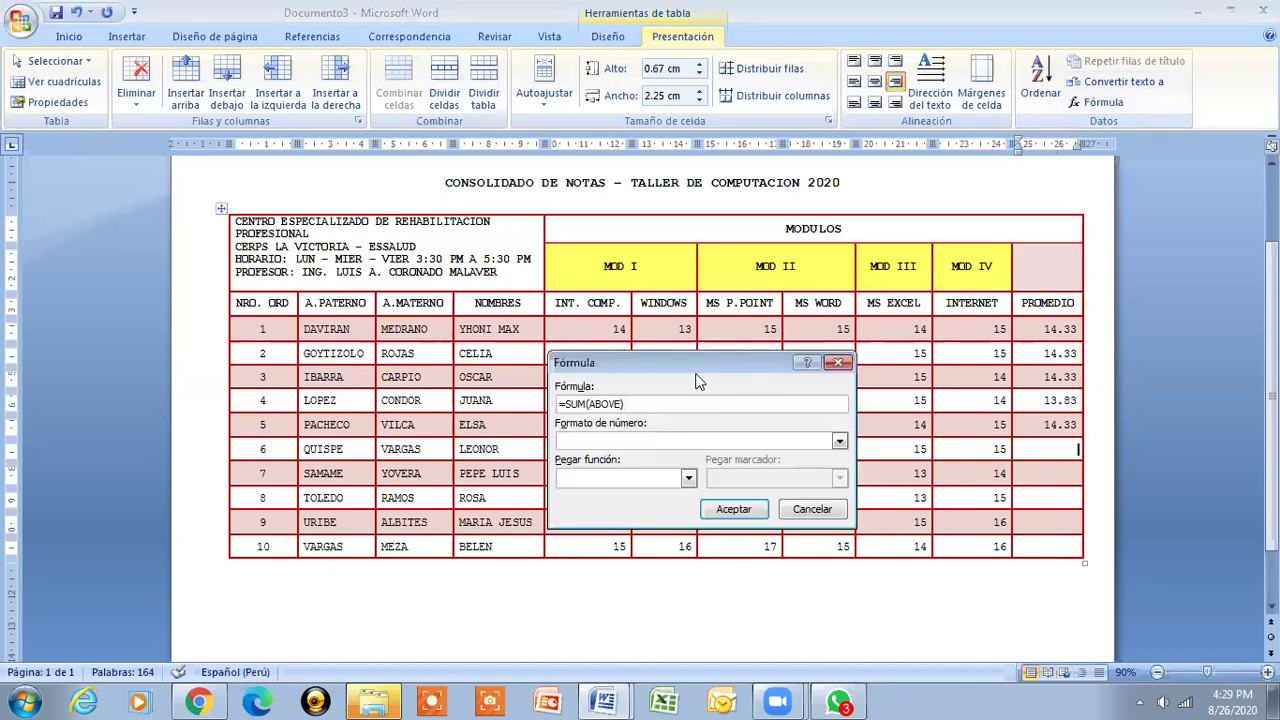
pyautogui.click(620, 404)
pyautogui.press('BackSpace')
pyautogui.press('BackSpace')
pyautogui.press('BackSpace')
pyautogui.press('BackSpace')
pyautogui.press('BackSpace')
pyautogui.write('LEFT)')
pyautogui.write('/')
pyautogui.write('6')
pyautogui.press('Return')
# - Change row 7's PROMEDIO formula from =SUM(ABOVE) to =SUM(LEFT)/6
pyautogui.click(1050, 474)
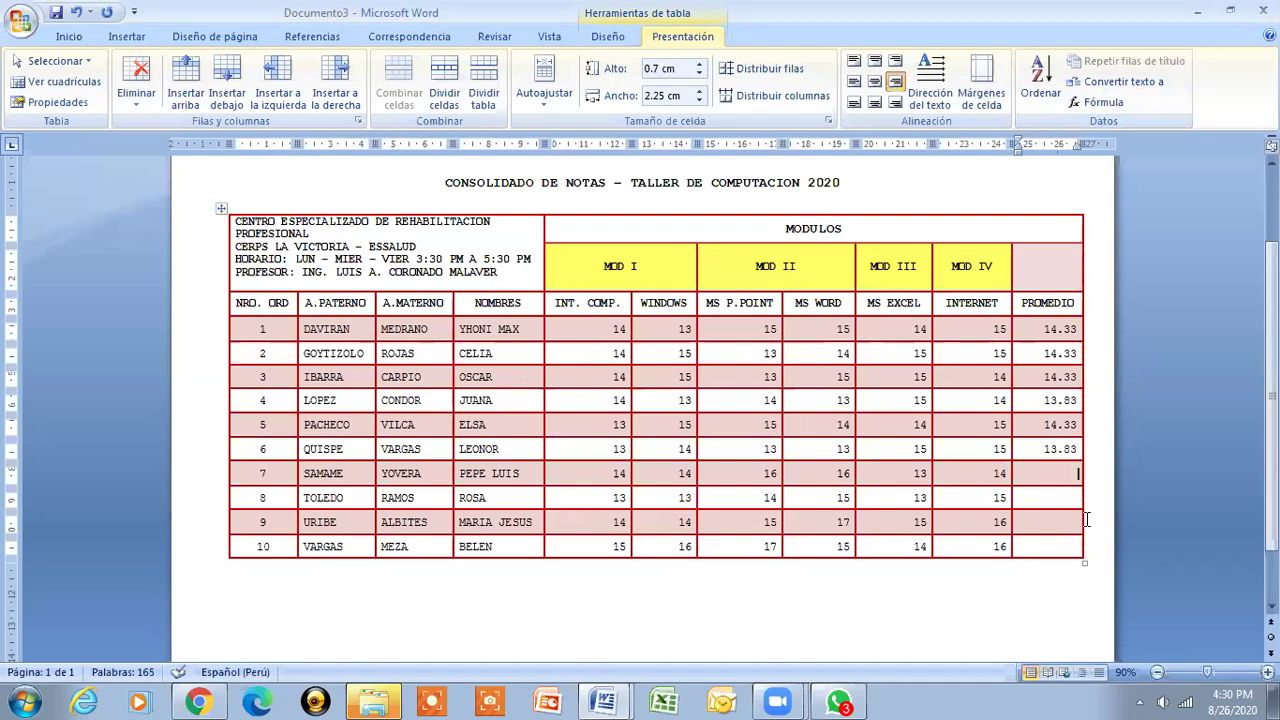
pyautogui.click(1095, 101)
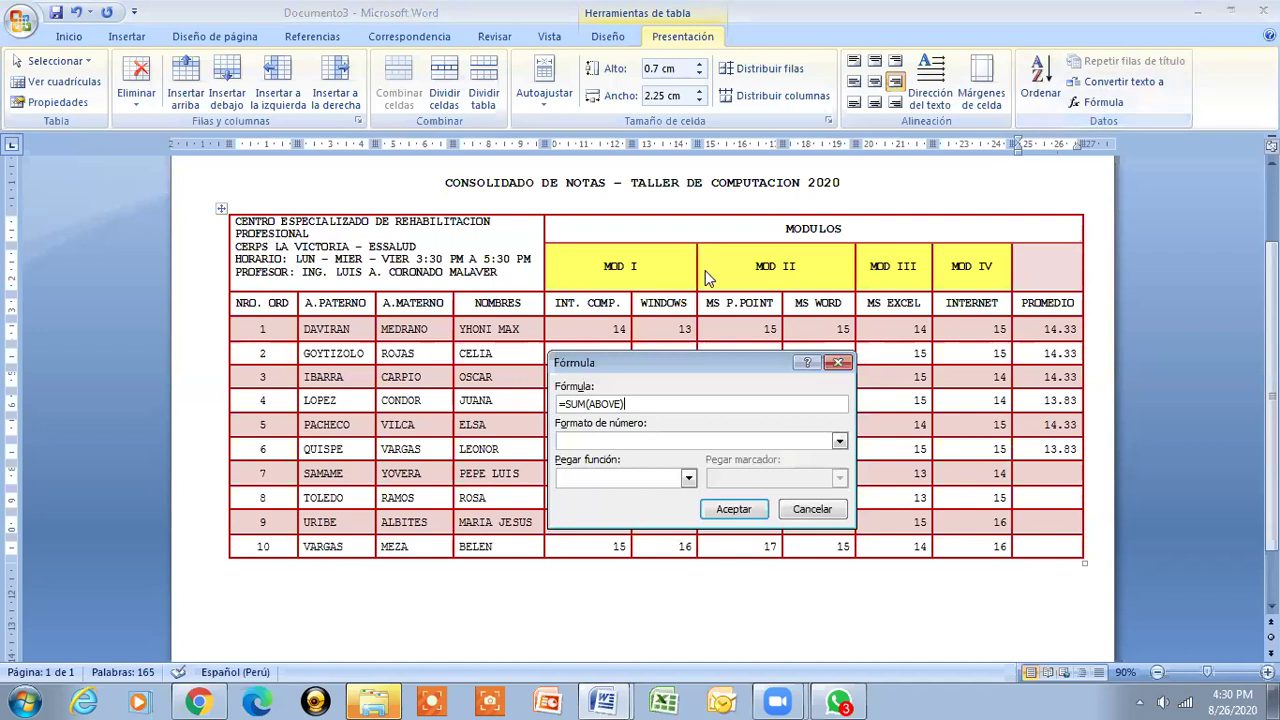
pyautogui.press('BackSpace')
pyautogui.press('BackSpace')
pyautogui.press('BackSpace')
pyautogui.press('BackSpace')
pyautogui.press('BackSpace')
pyautogui.press('BackSpace')
pyautogui.write('LEFT)')
pyautogui.write('/')
pyautogui.write('6')
# - Confirm row 7's average of 14.5 and fill row 8's PROMEDIO with =SUM(LEFT)/6, showing 13.83
pyautogui.press('Return')
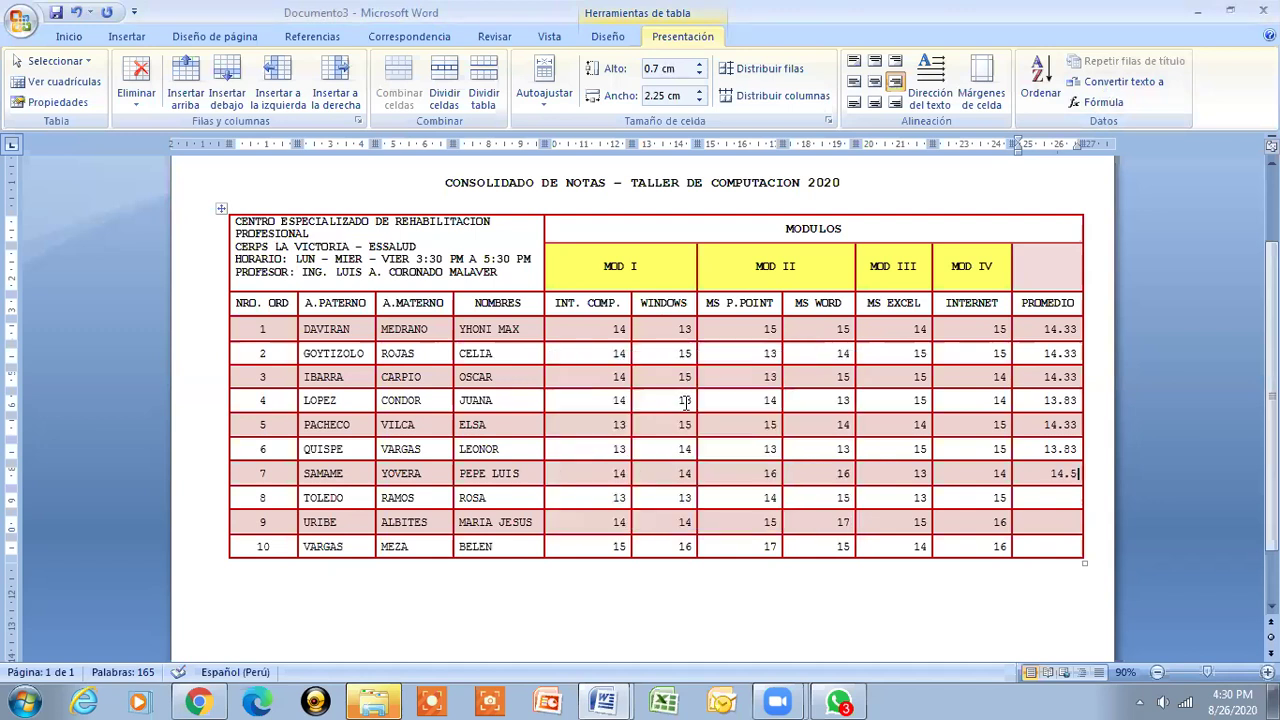
pyautogui.click(1043, 503)
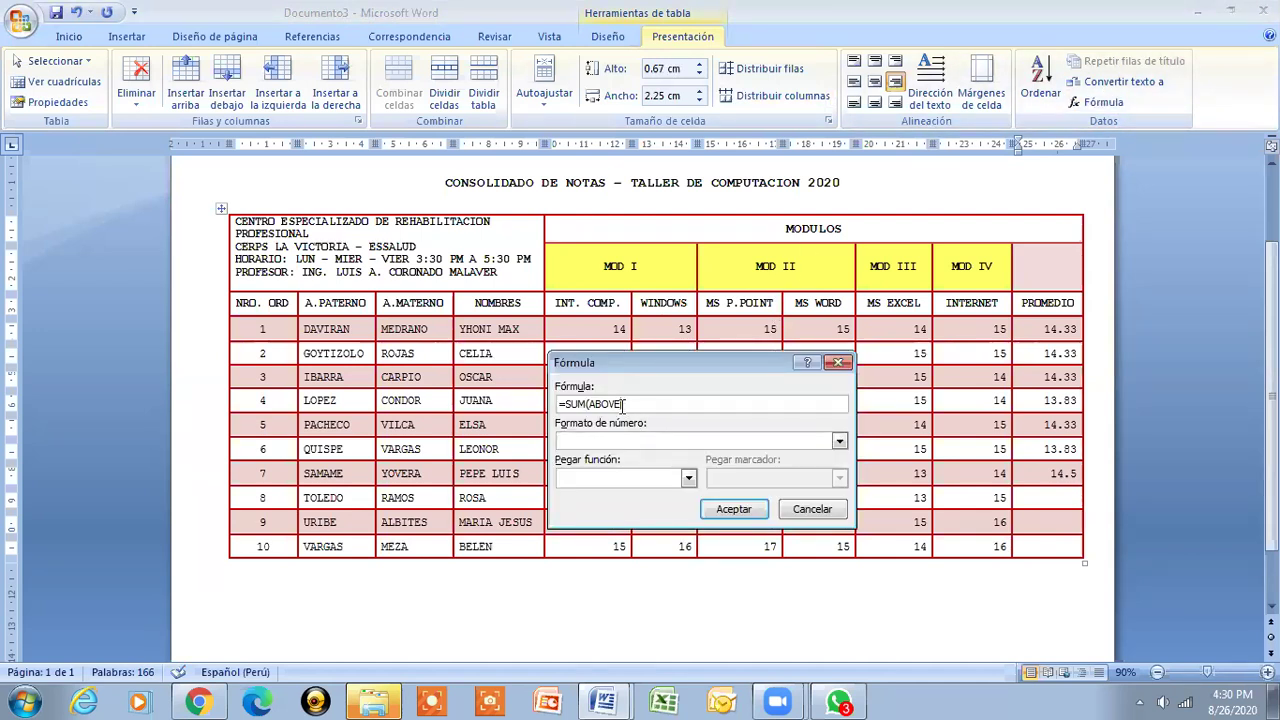
pyautogui.press('BackSpace')
pyautogui.press('BackSpace')
pyautogui.press('BackSpace')
pyautogui.press('BackSpace')
pyautogui.press('BackSpace')
pyautogui.write('LEFT')
pyautogui.press('BackSpace')
pyautogui.press('BackSpace')
pyautogui.press('BackSpace')
pyautogui.press('BackSpace')
pyautogui.write('LEFT)')
pyautogui.press('Return')
# - Fill the PROMEDIO cells for rows 9 and 10 with =SUM(LEFT)/6, showing 15.17 and 15.5
pyautogui.click(1064, 528)
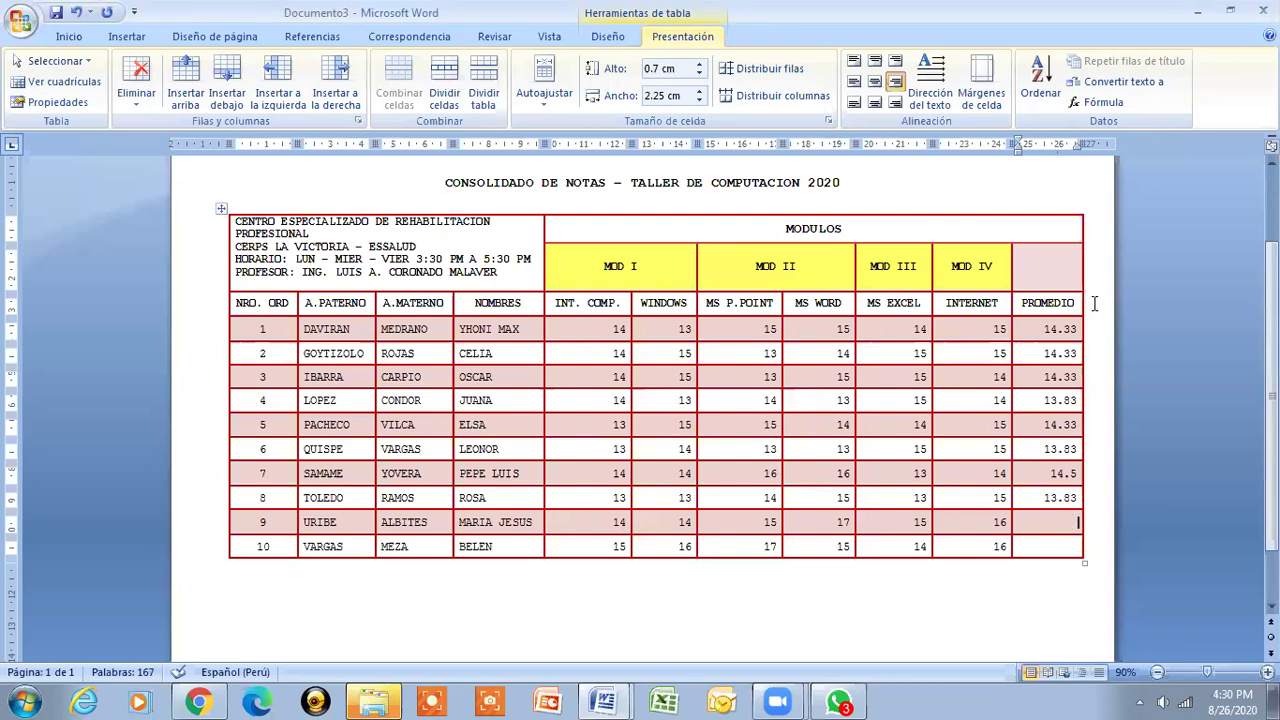
pyautogui.click(1100, 102)
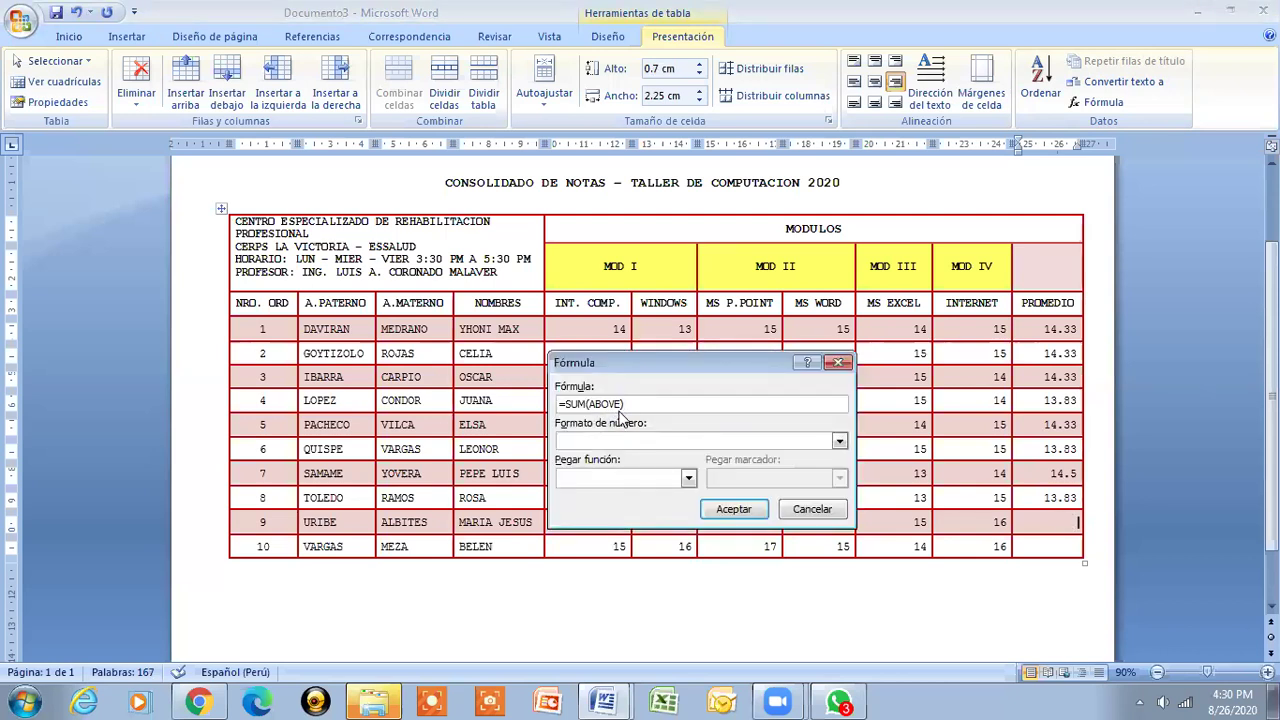
pyautogui.press('BackSpace')
pyautogui.press('BackSpace')
pyautogui.press('BackSpace')
pyautogui.write('LEFT)')
pyautogui.write('/')
pyautogui.write('6')
pyautogui.press('Return')
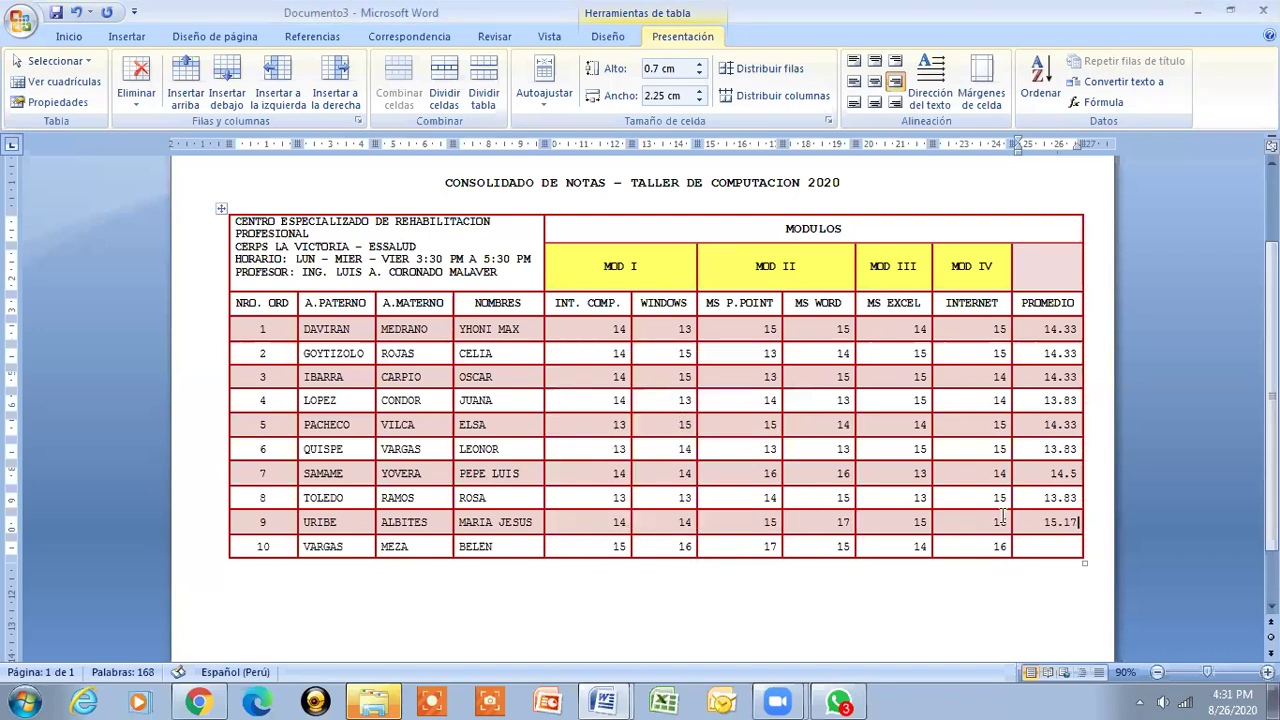
pyautogui.click(1066, 548)
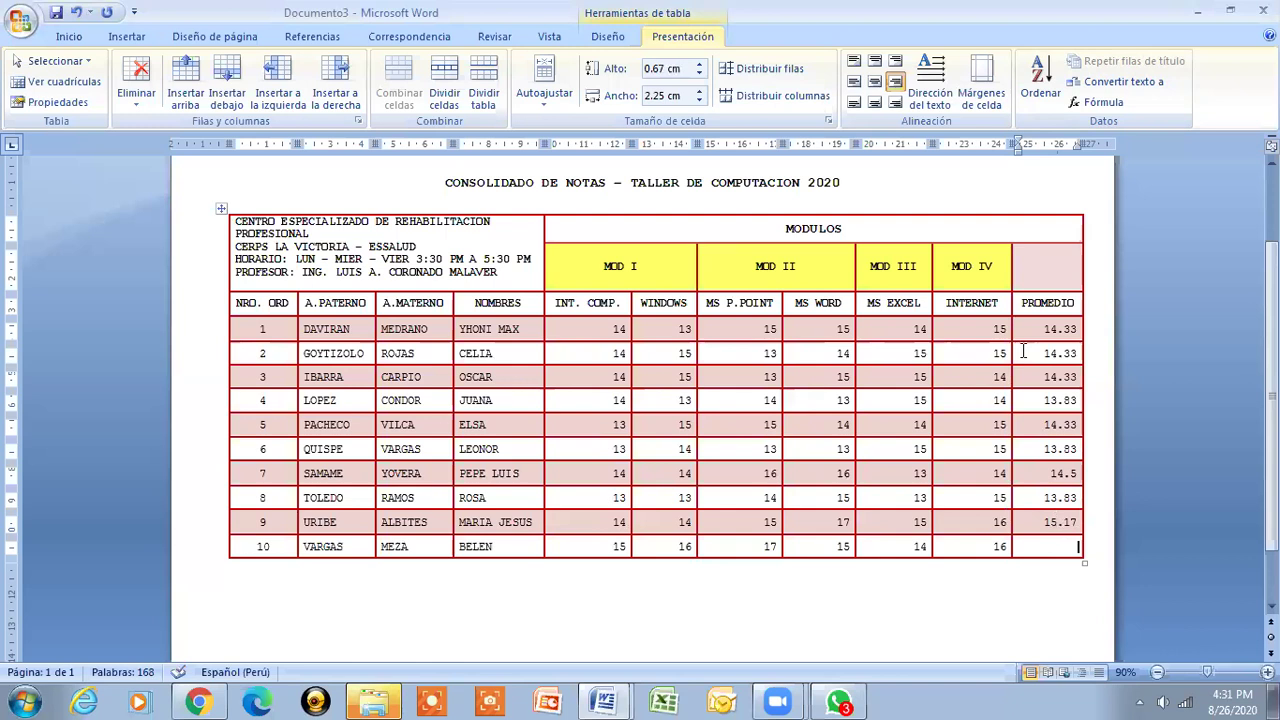
pyautogui.click(1100, 104)
pyautogui.press('BackSpace')
pyautogui.press('BackSpace')
pyautogui.press('BackSpace')
pyautogui.press('BackSpace')
pyautogui.press('BackSpace')
pyautogui.press('BackSpace')
pyautogui.write('LEFT')
pyautogui.write('/')
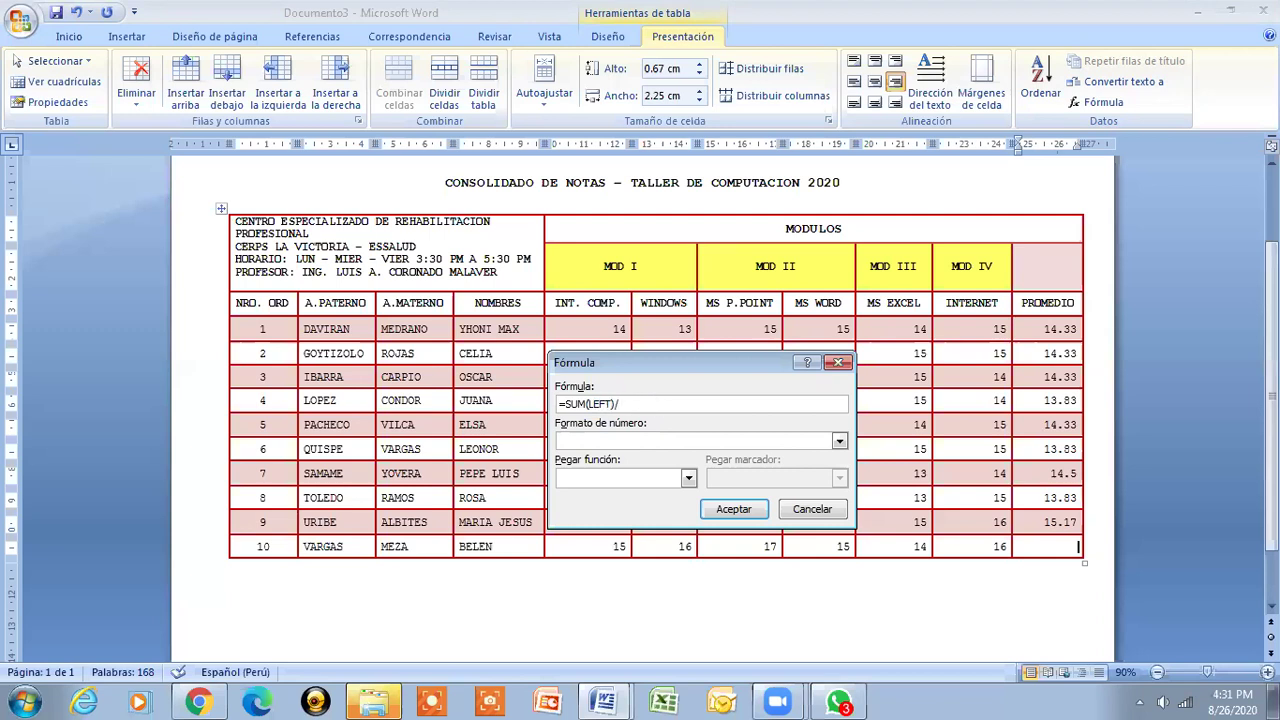
pyautogui.write('6')
pyautogui.press('Return')
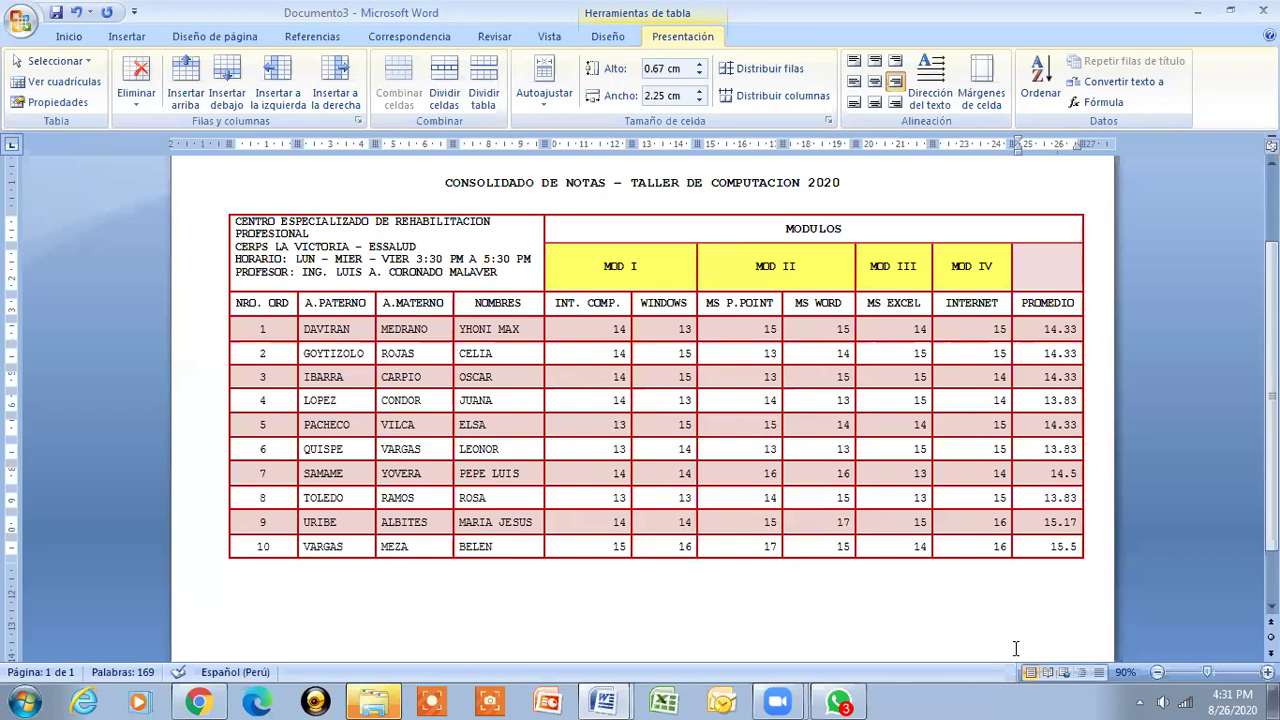
# - Erase the borders around the empty header cell above PROMEDIO with Borrador, which merges it into MOD IV
pyautogui.click(1048, 266)
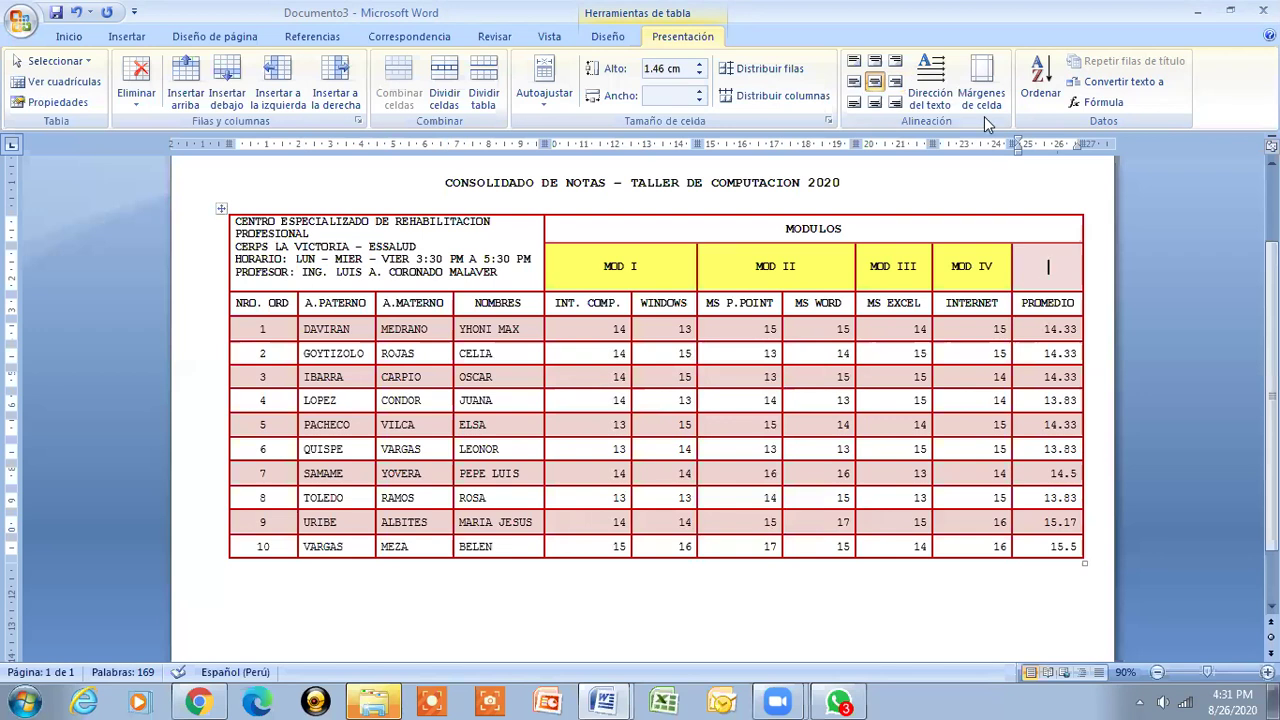
pyautogui.click(598, 38)
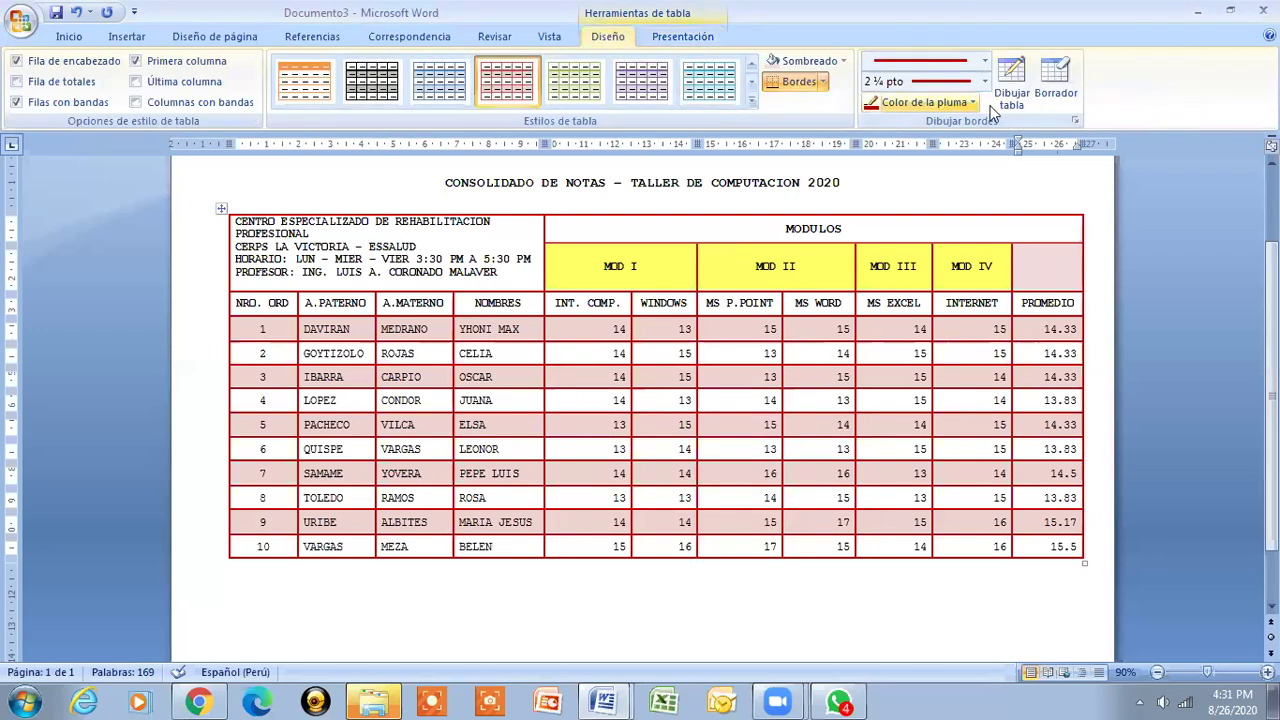
pyautogui.click(1048, 98)
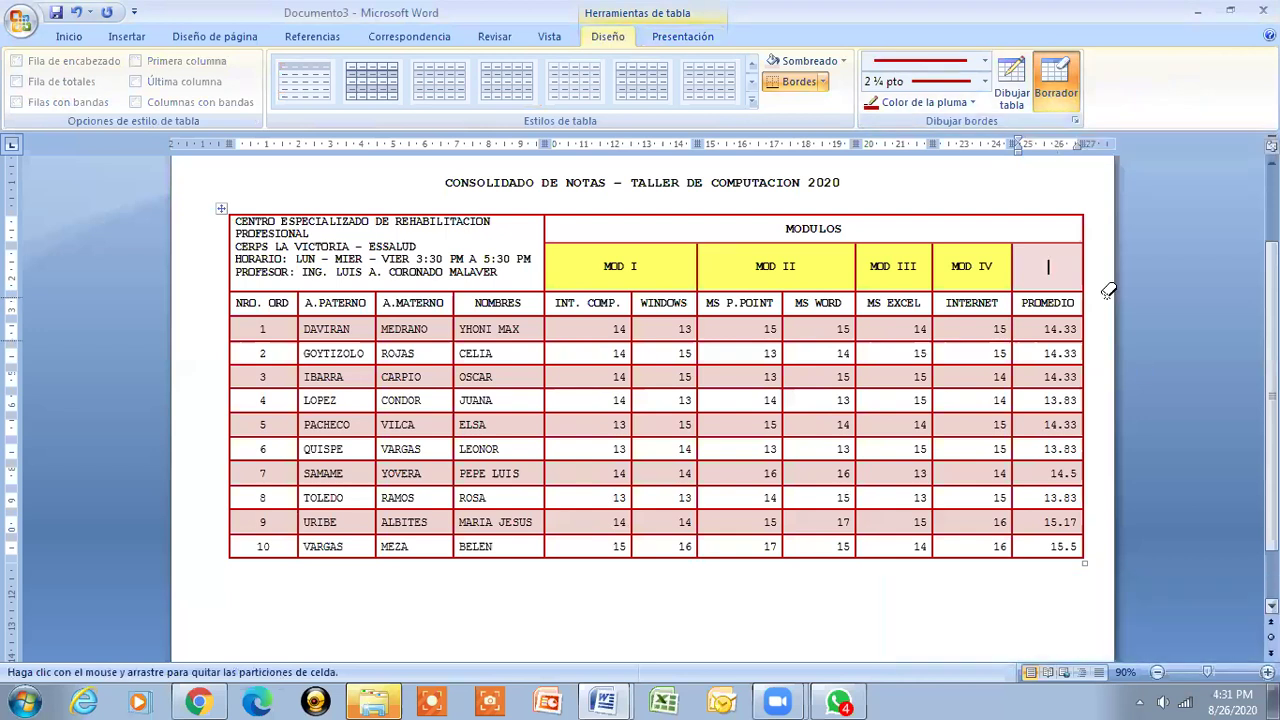
pyautogui.moveTo(1068, 287); pyautogui.dragTo(1076, 291)
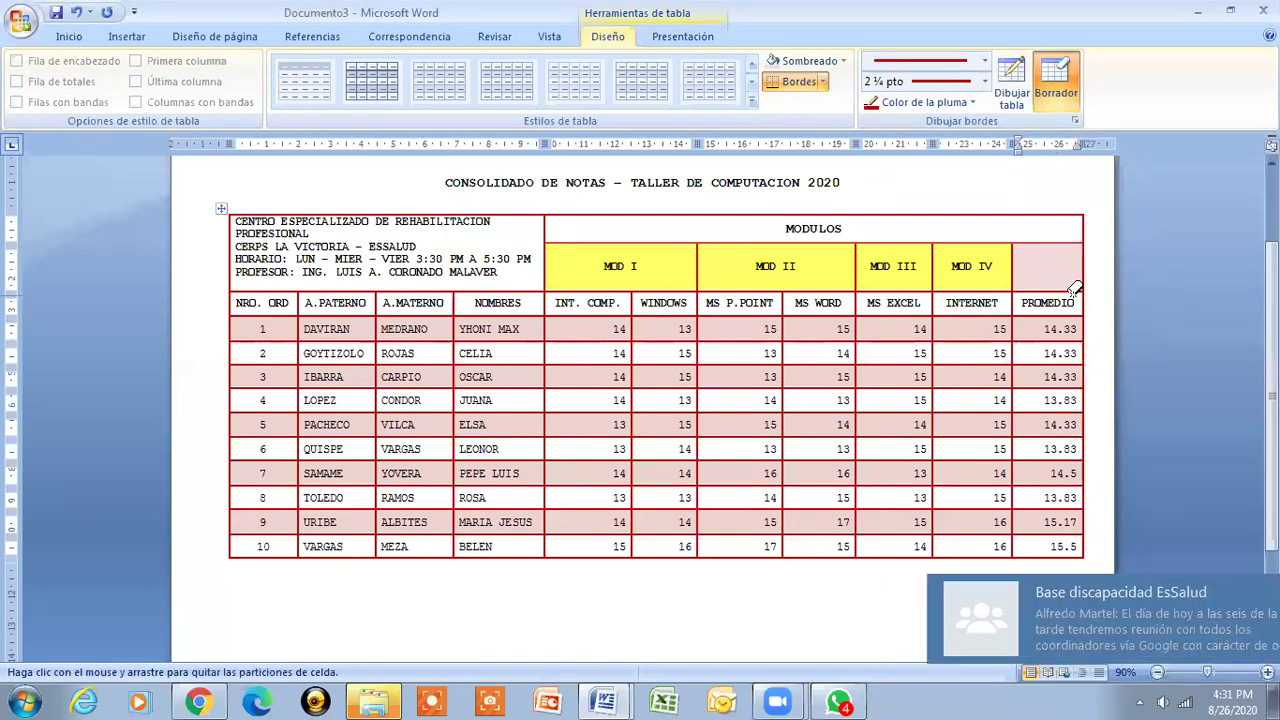
pyautogui.moveTo(1072, 287); pyautogui.dragTo(1069, 288)
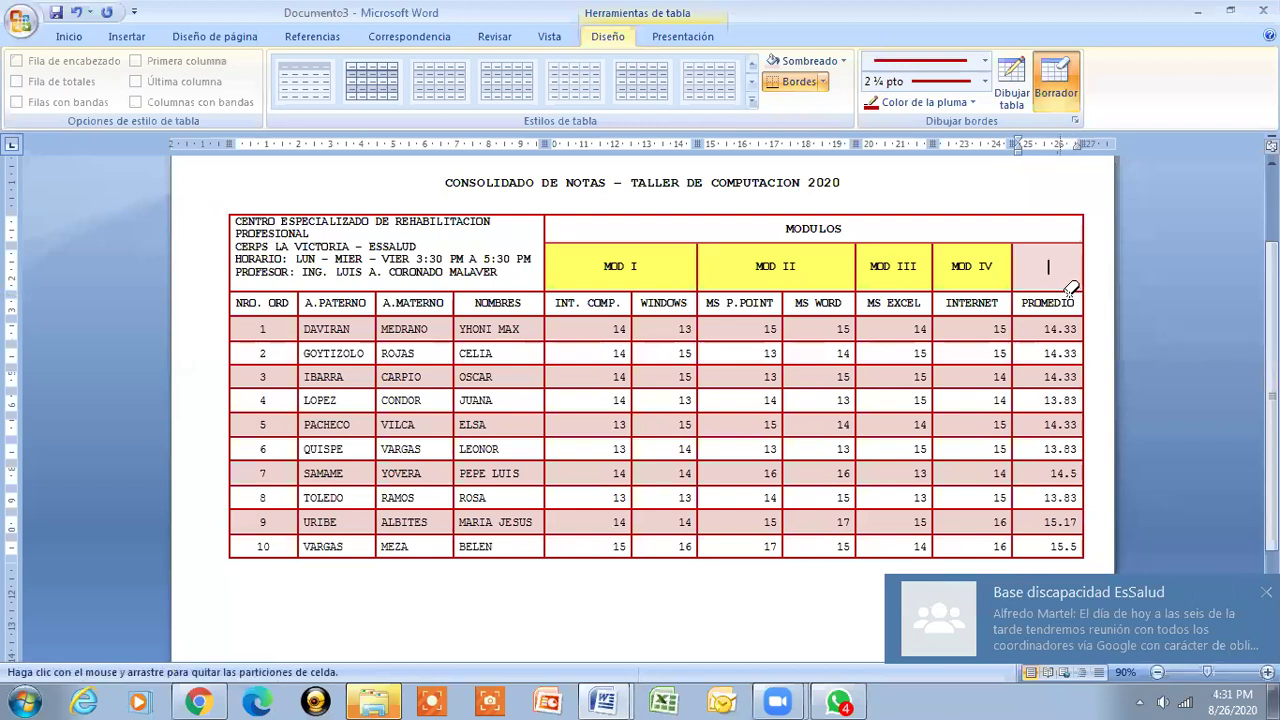
pyautogui.click(1072, 288)
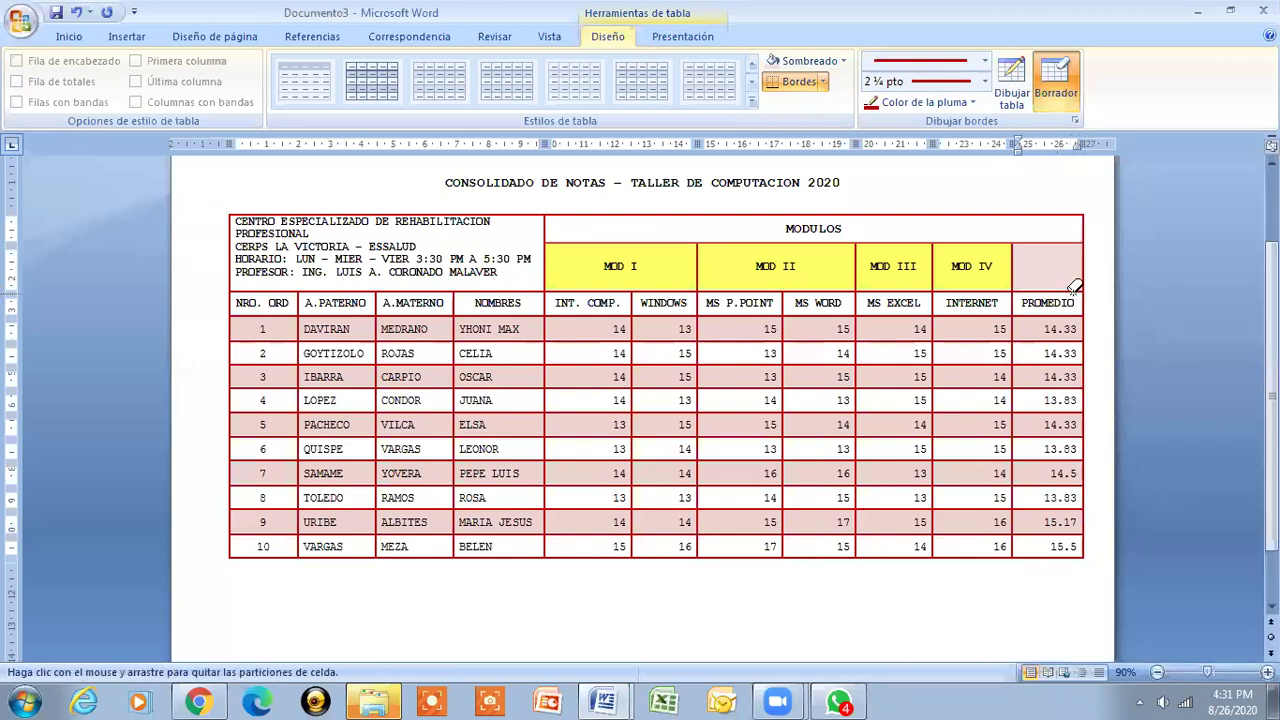
pyautogui.click(1011, 256)
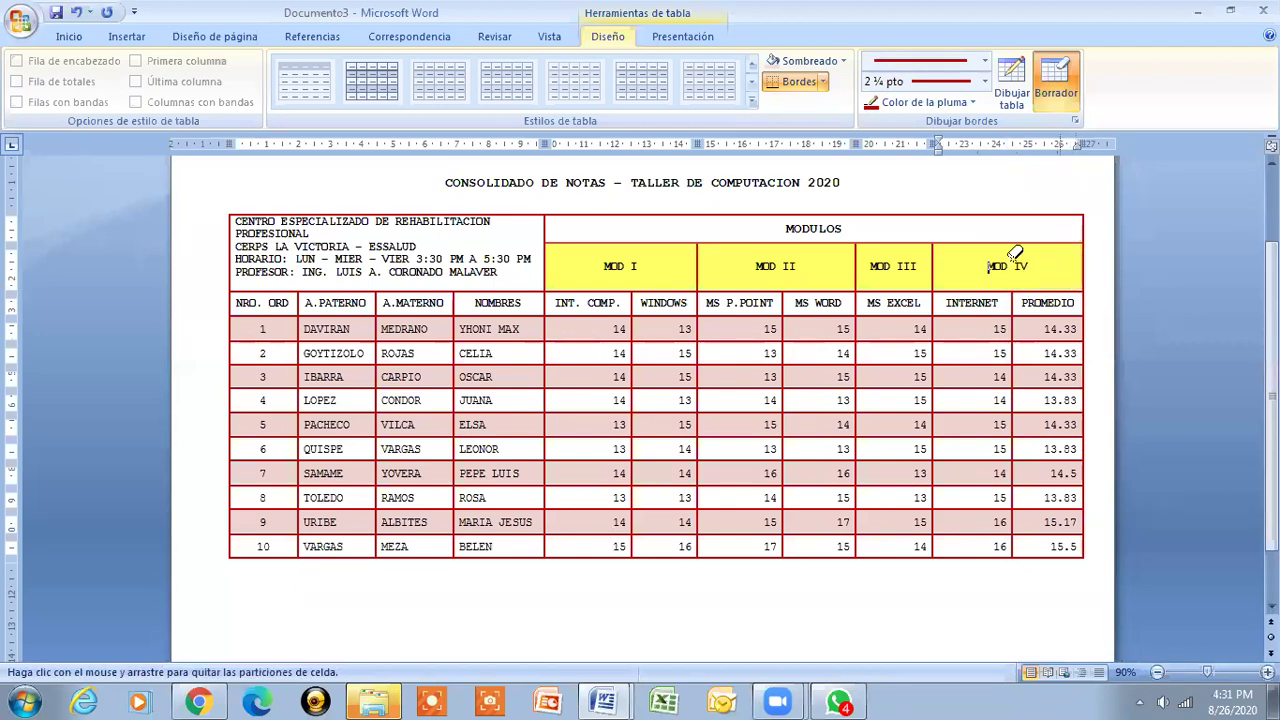
pyautogui.click(1040, 289)
# - Undo the merge so MOD IV keeps its own yellow header cell
pyautogui.press('Escape')
pyautogui.hotkey('ctrl', 'z')
pyautogui.hotkey('ctrl', 'z')
pyautogui.hotkey('ctrl', 'y')
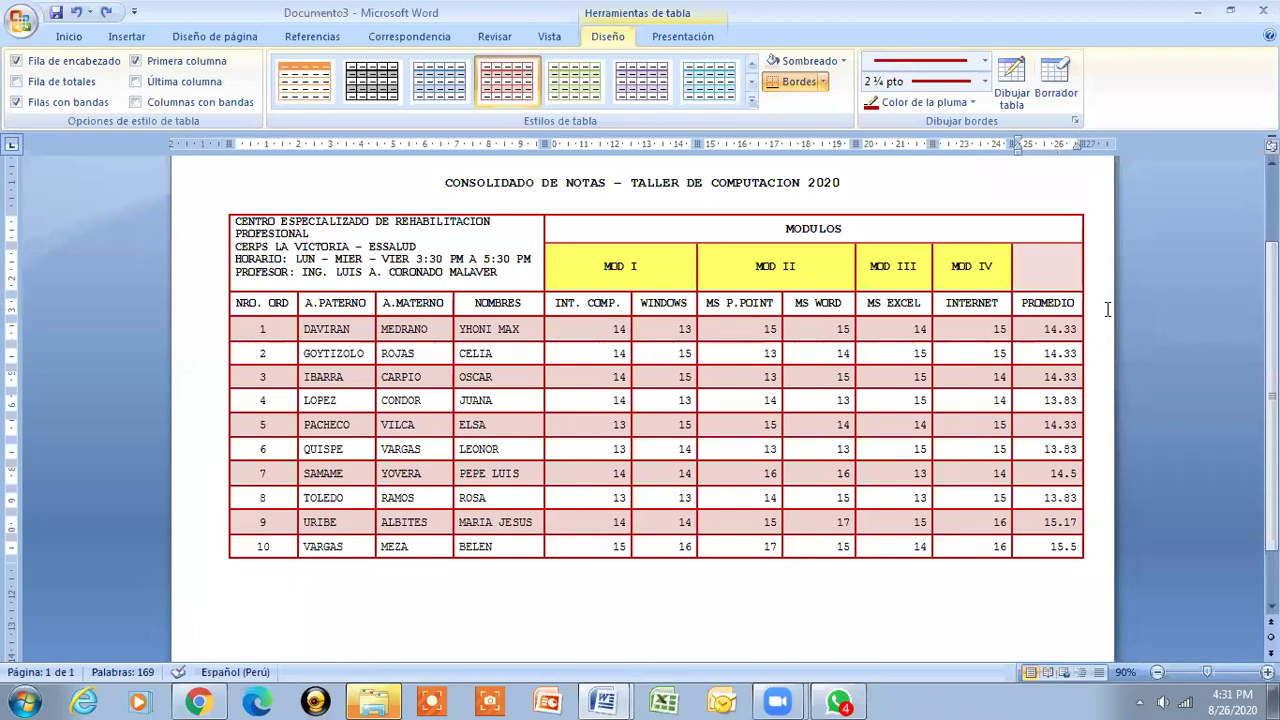
# - Set the CONSOLIDADO DE NOTAS – TALLER DE COMPUTACION 2020 title to 14 pt, keeping it bold
pyautogui.scroll(3, 481, 275)
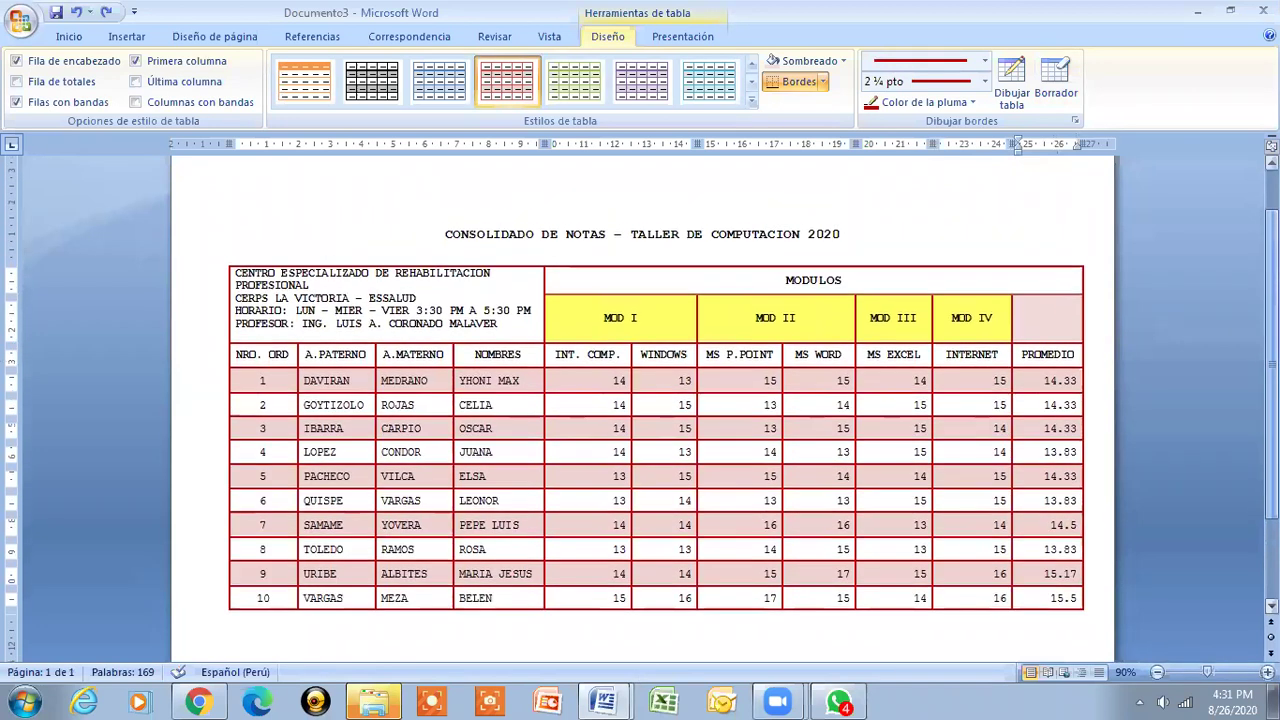
pyautogui.click(447, 266)
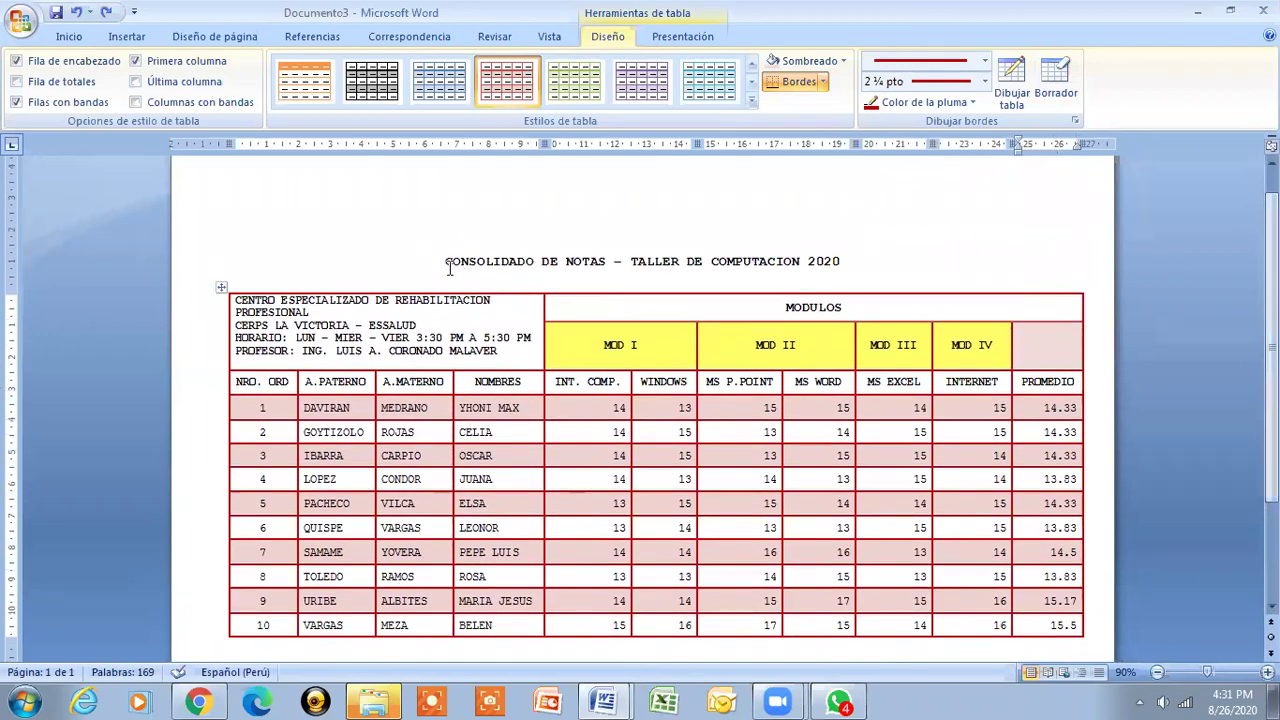
pyautogui.keyDown('shift'); pyautogui.click(920, 270); pyautogui.keyUp('shift')
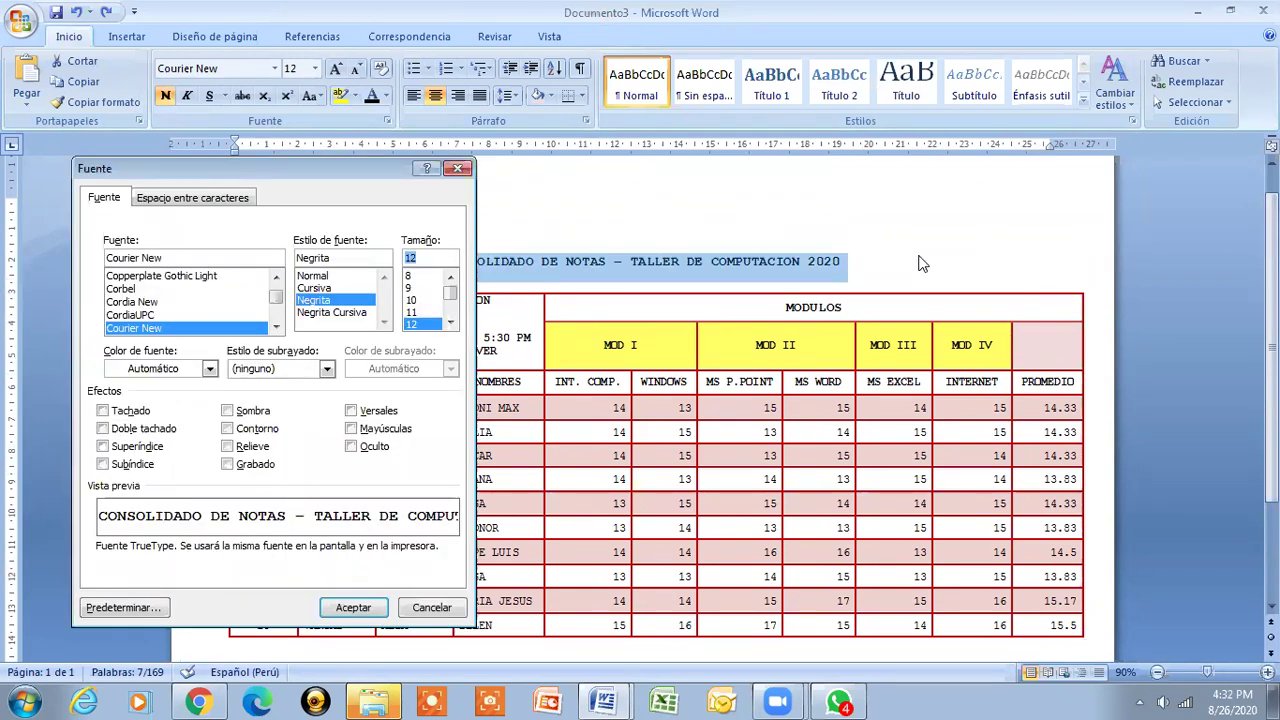
pyautogui.write('1')
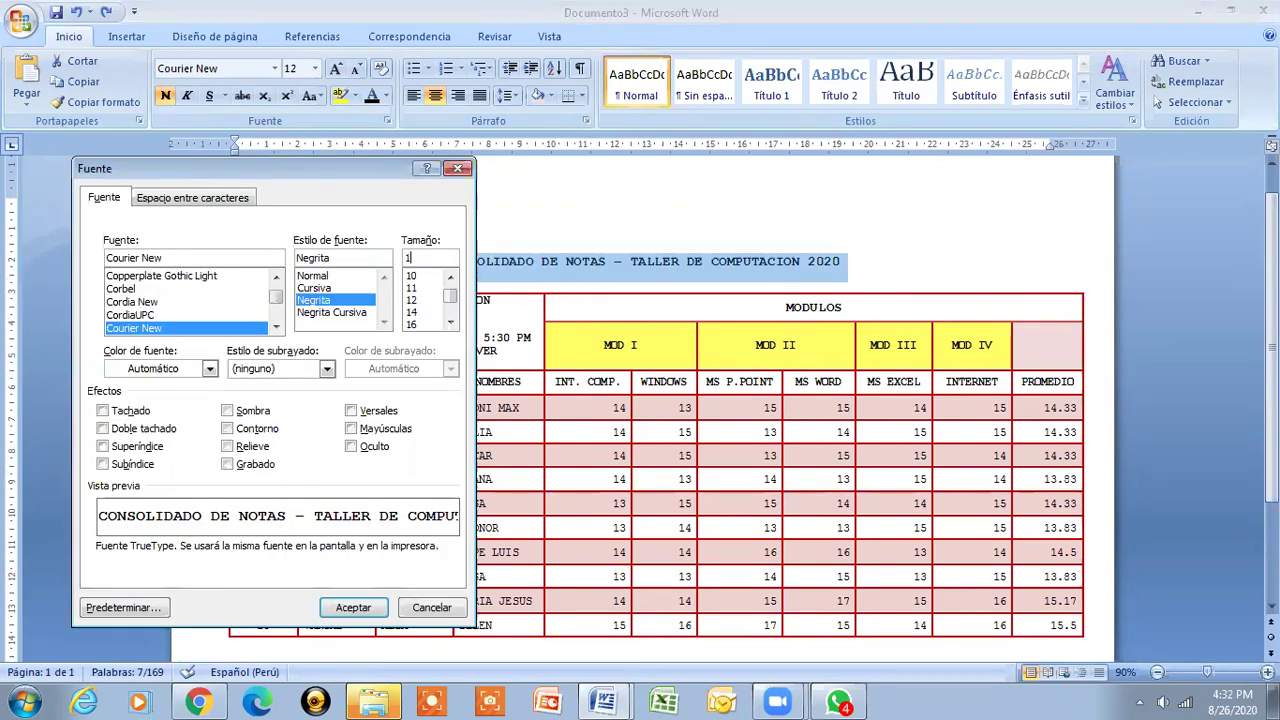
pyautogui.write('4')
pyautogui.press('Return')
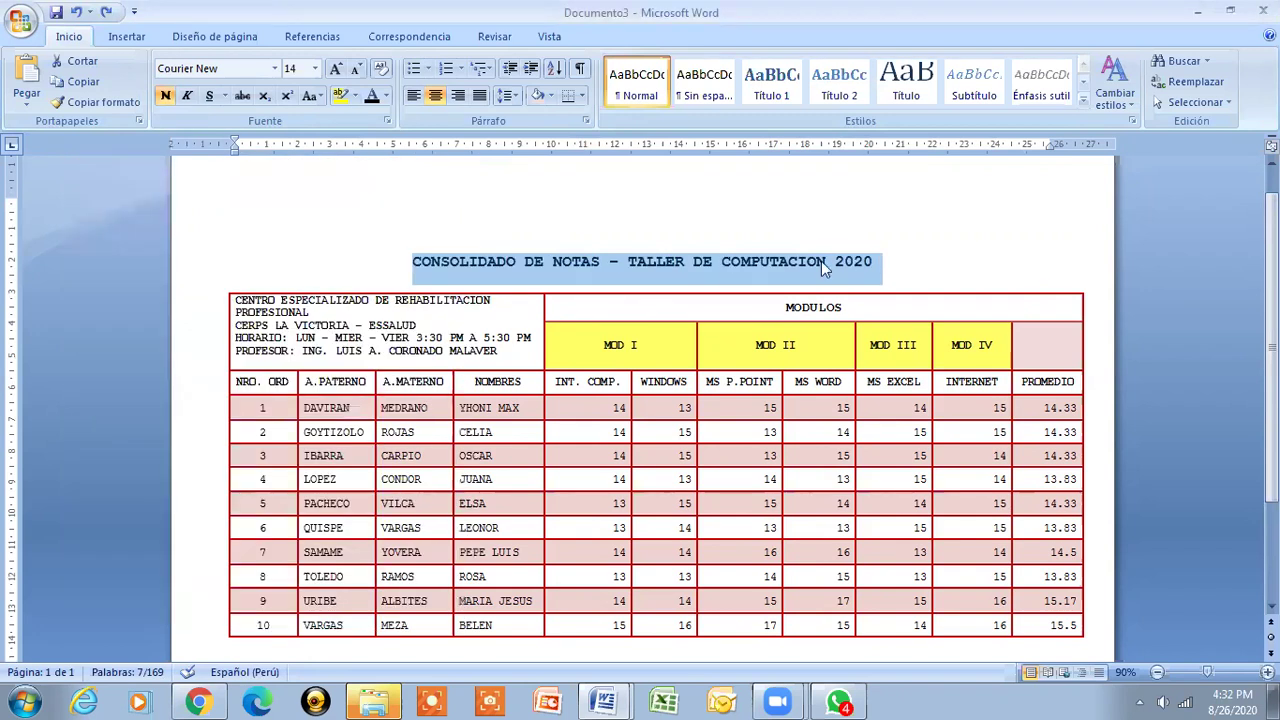
pyautogui.click(416, 266)
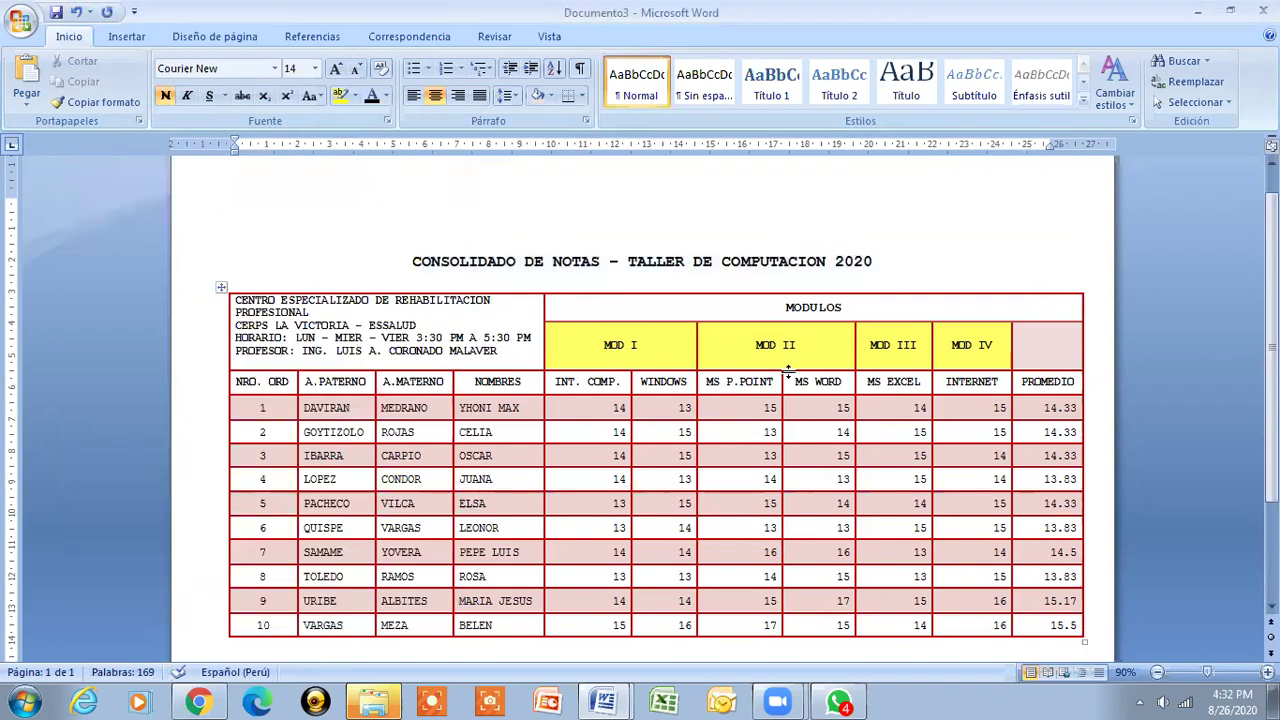
pyautogui.scroll(-1, 416, 266)
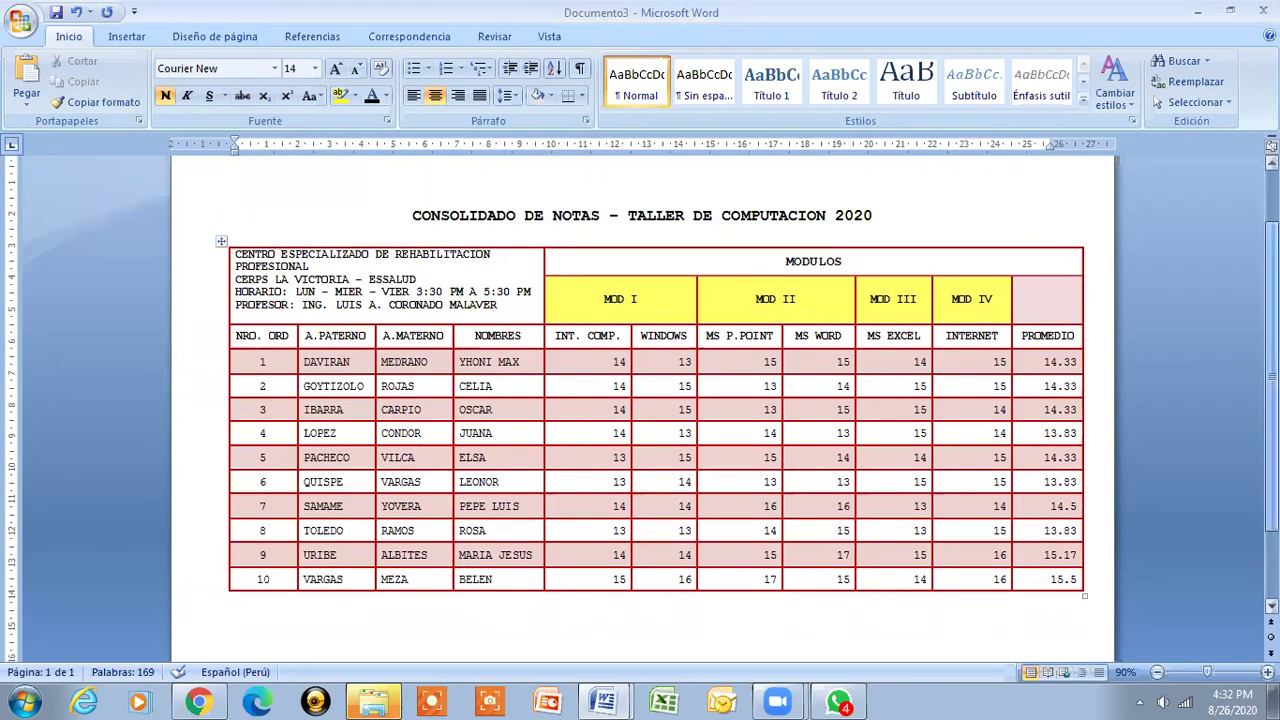
pyautogui.scroll(-1, 416, 266)
pyautogui.scroll(1, 874, 251)
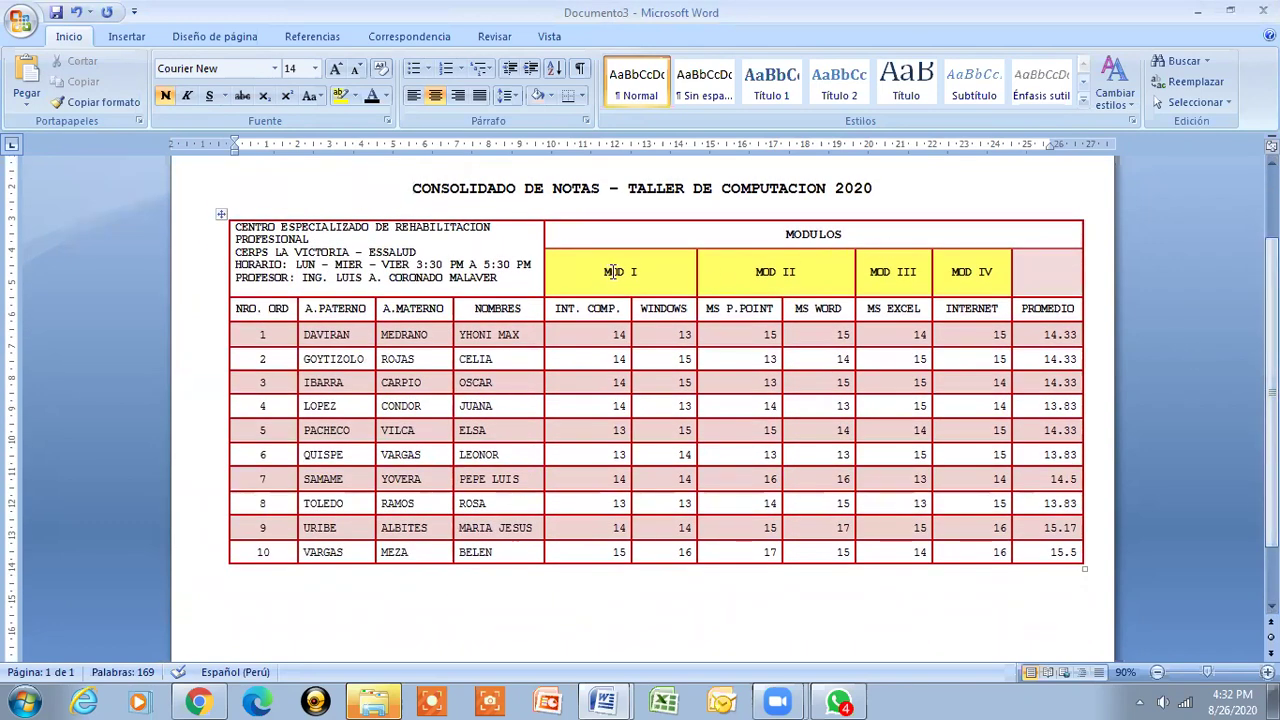
pyautogui.moveTo(606, 272); pyautogui.dragTo(990, 272)
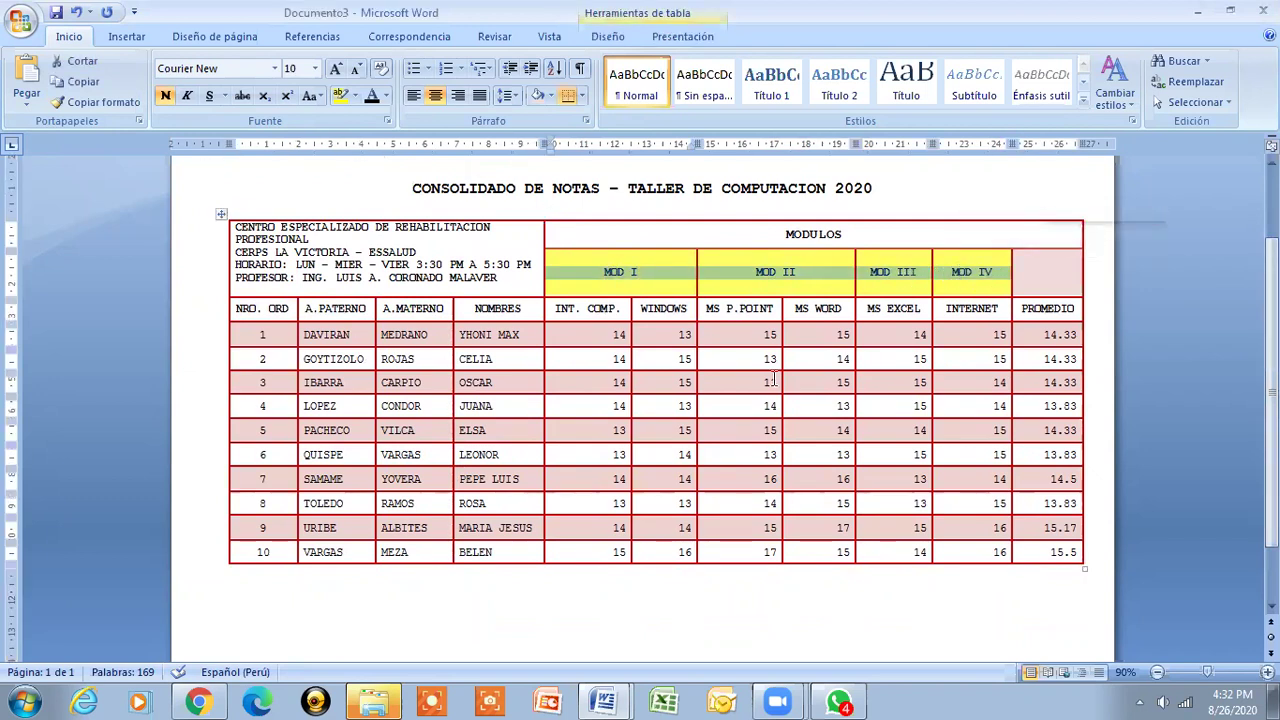
pyautogui.click(712, 212)
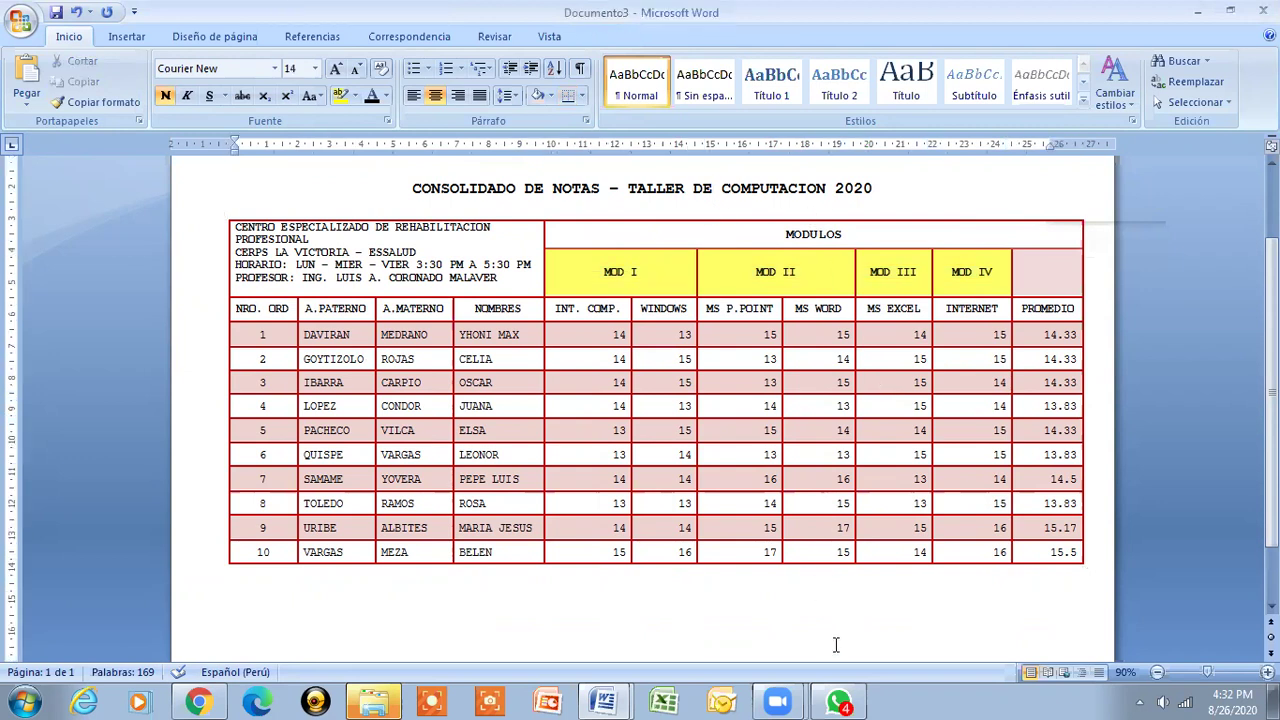
pyautogui.scroll(-1, 640, 410)
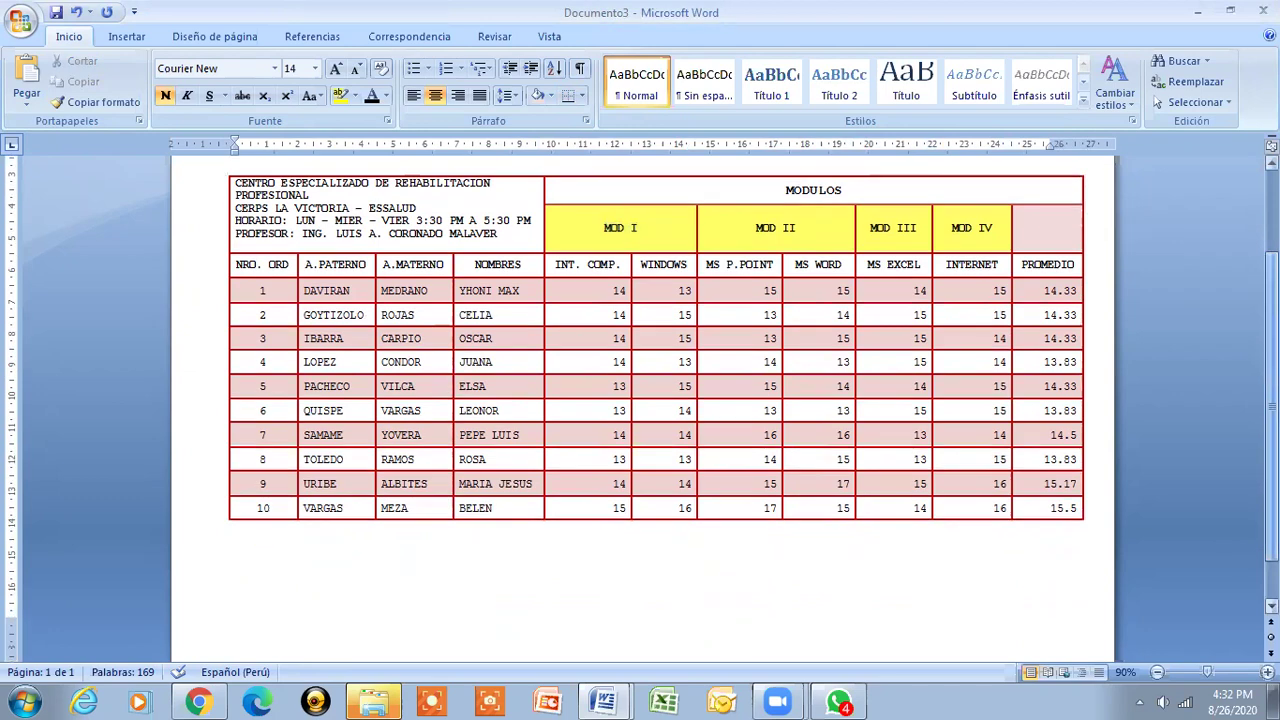
pyautogui.scroll(1, 640, 410)
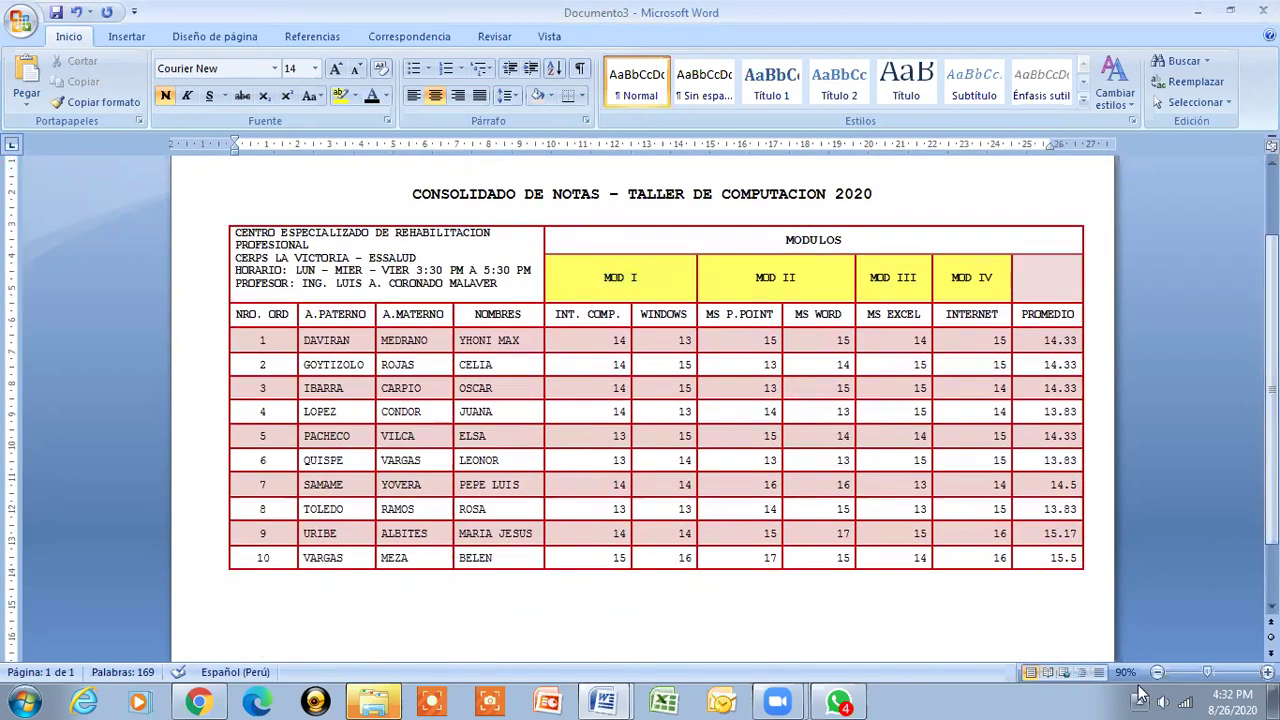
pyautogui.click(1157, 672)
pyautogui.click(1157, 672)
pyautogui.click(1157, 672)
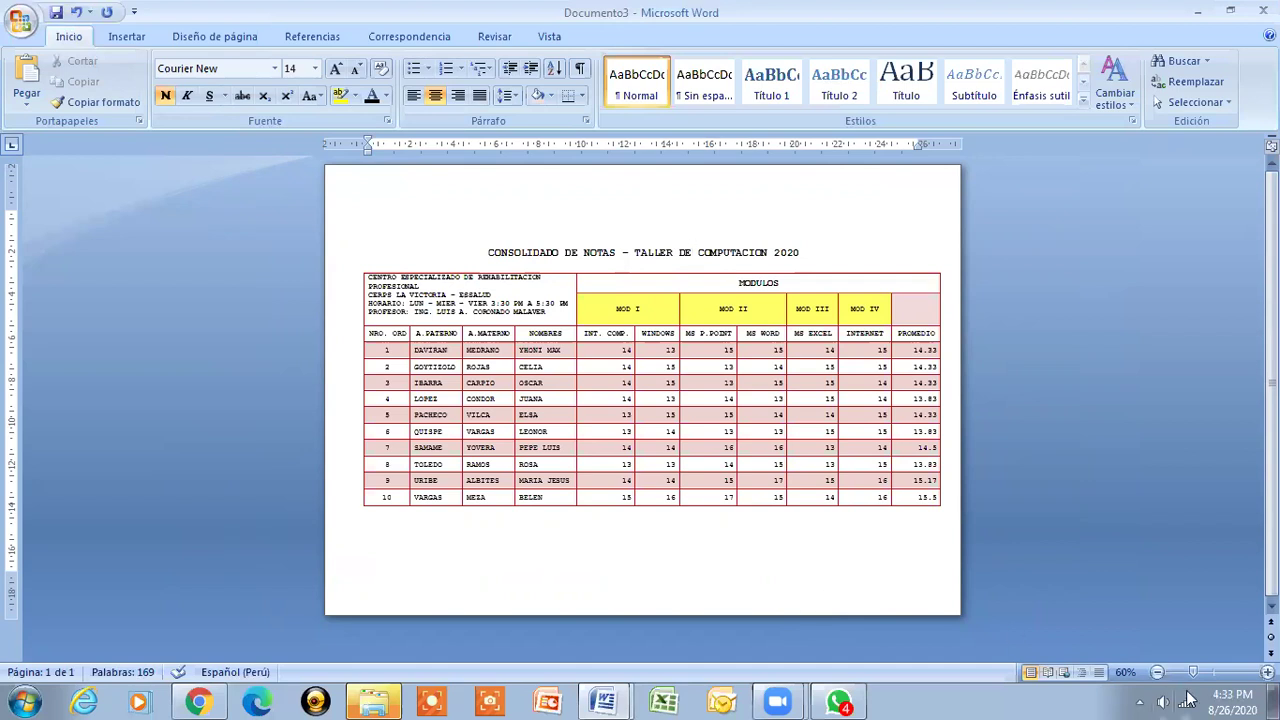
pyautogui.click(1267, 672)
pyautogui.click(1267, 672)
pyautogui.click(1267, 672)
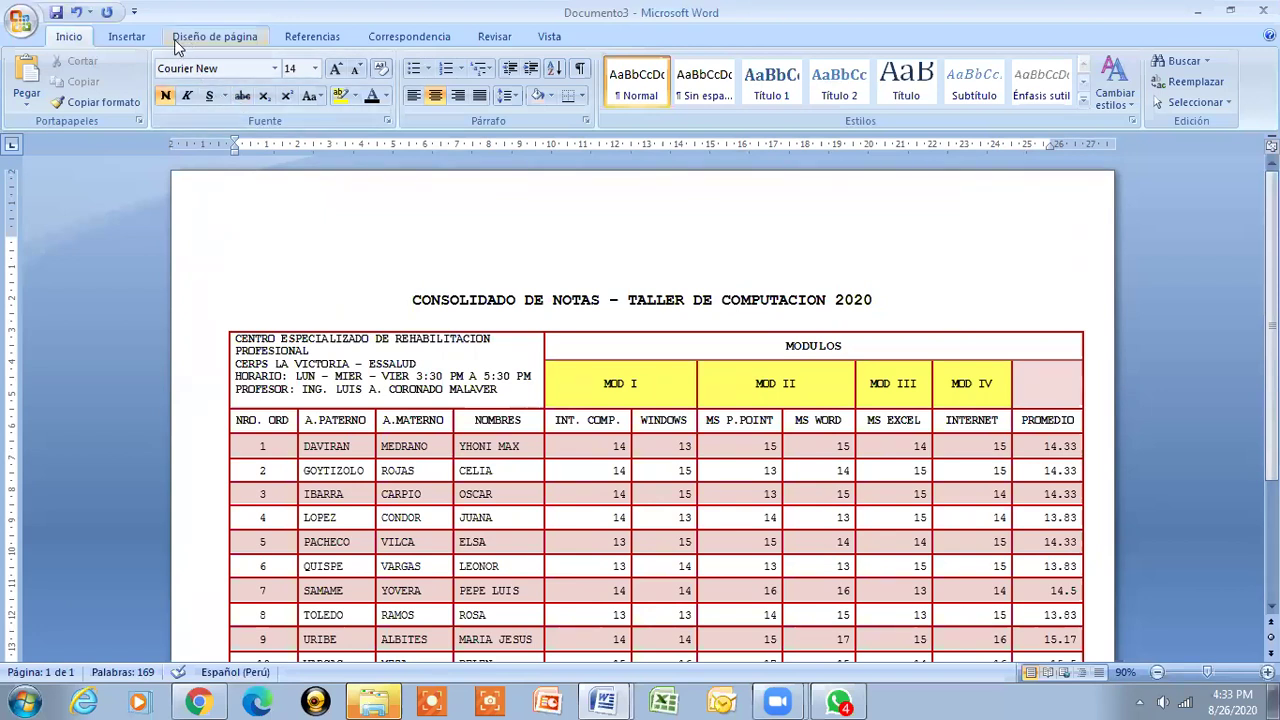
pyautogui.click(126, 36)
pyautogui.click(225, 91)
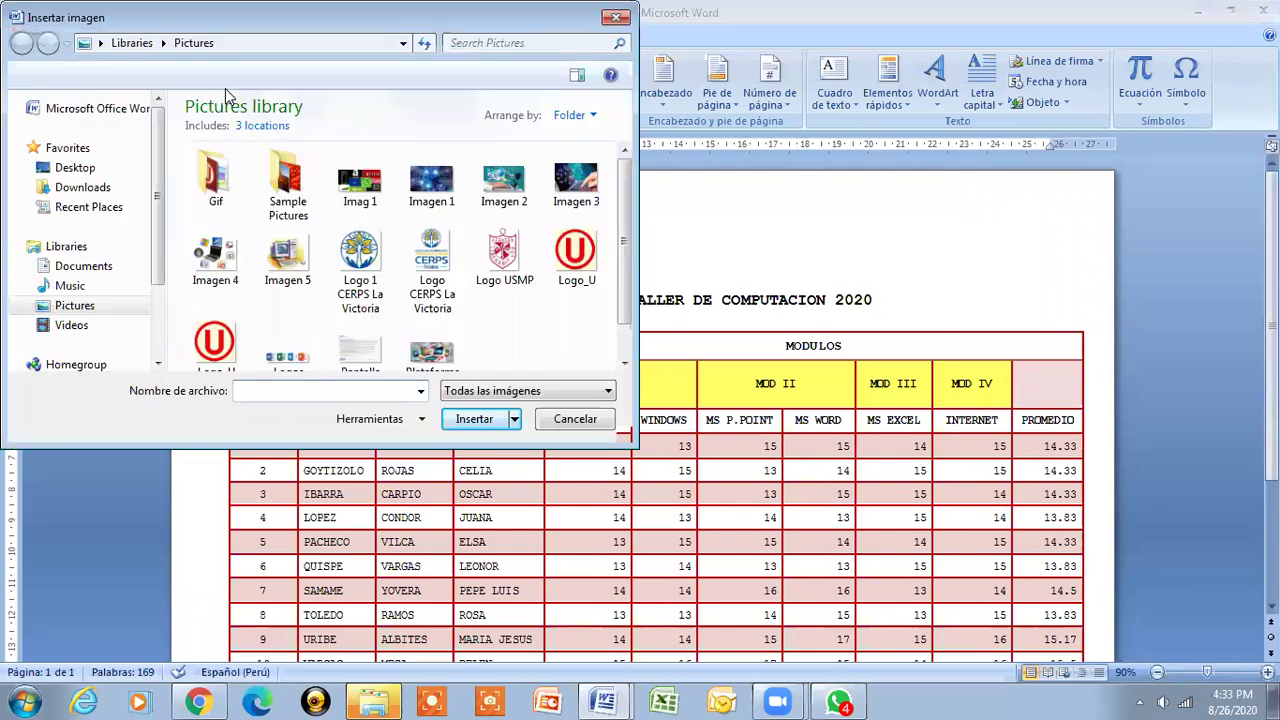
pyautogui.click(425, 243)
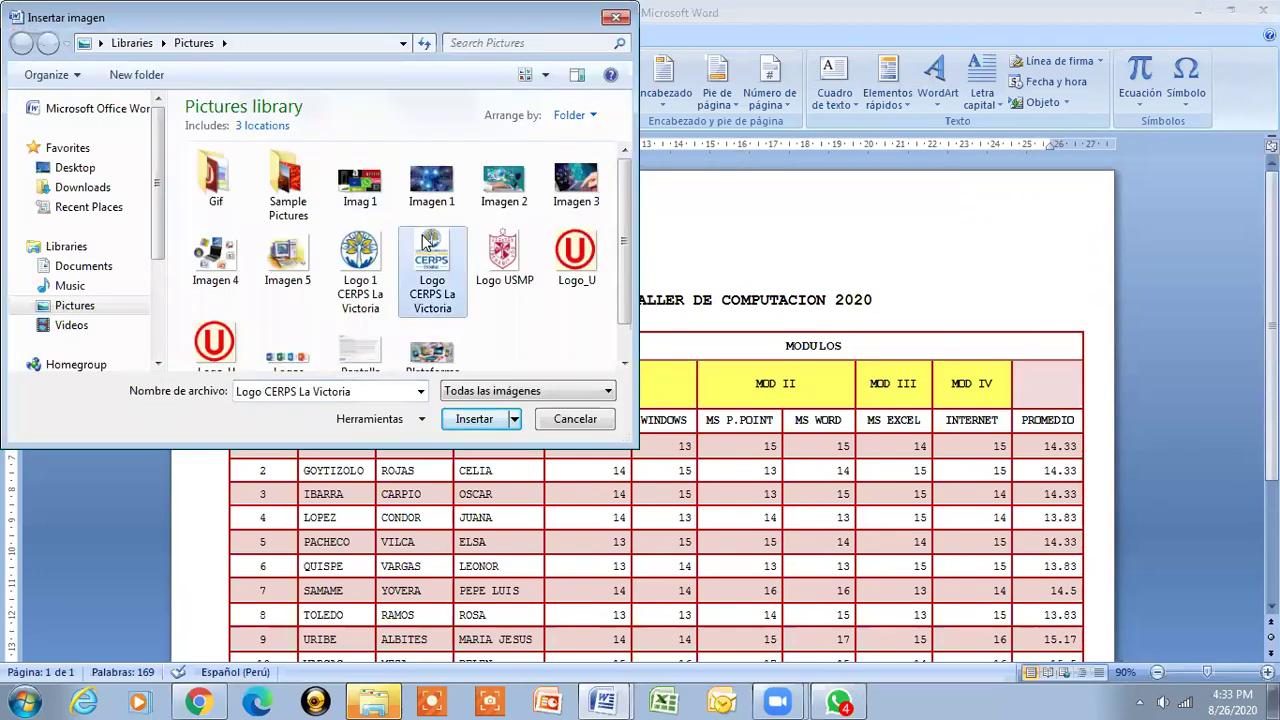
pyautogui.click(476, 418)
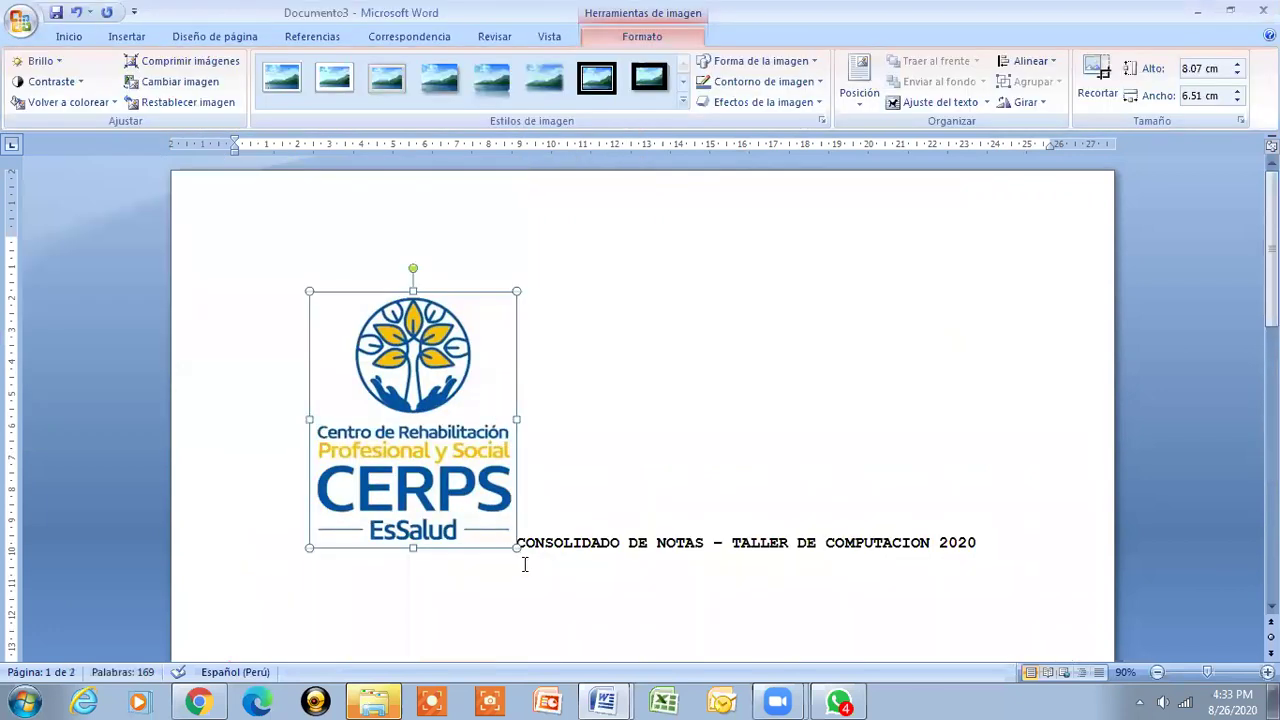
pyautogui.moveTo(512, 546)
pyautogui.mouseDown()
pyautogui.moveTo(433, 405)
pyautogui.moveTo(481, 384)
pyautogui.mouseUp()
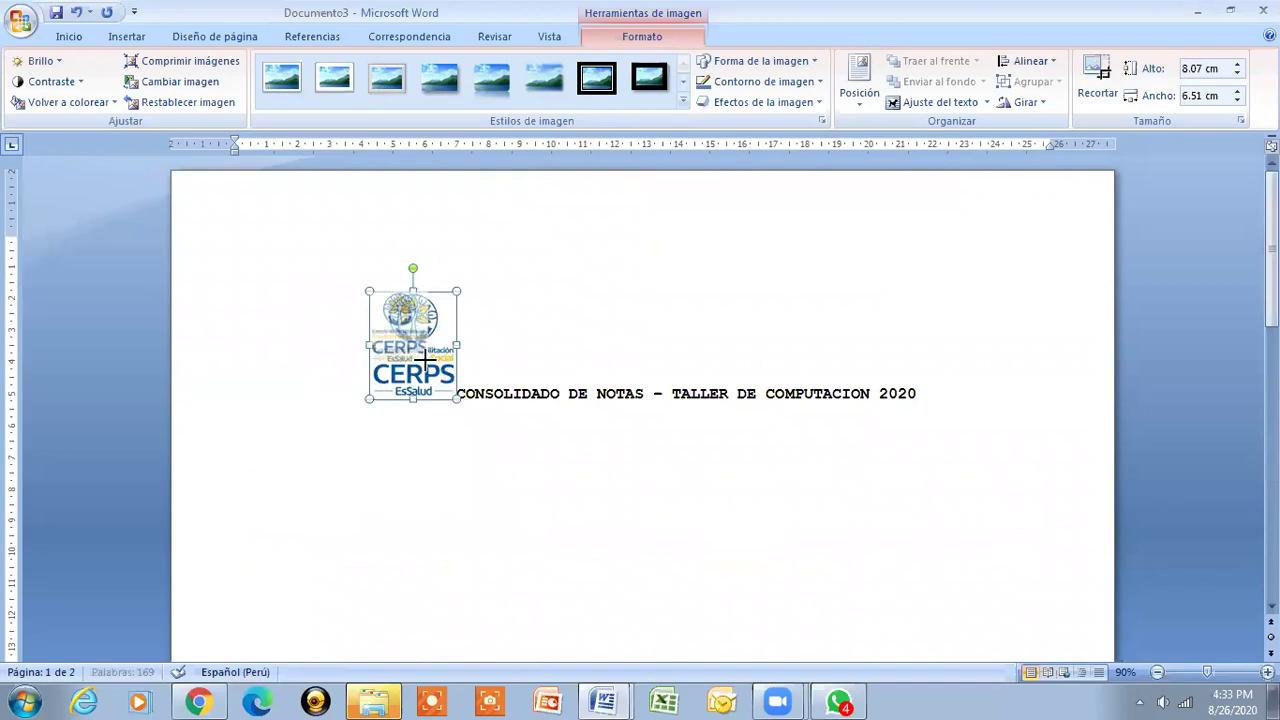
pyautogui.moveTo(1271, 250); pyautogui.dragTo(1271, 360)
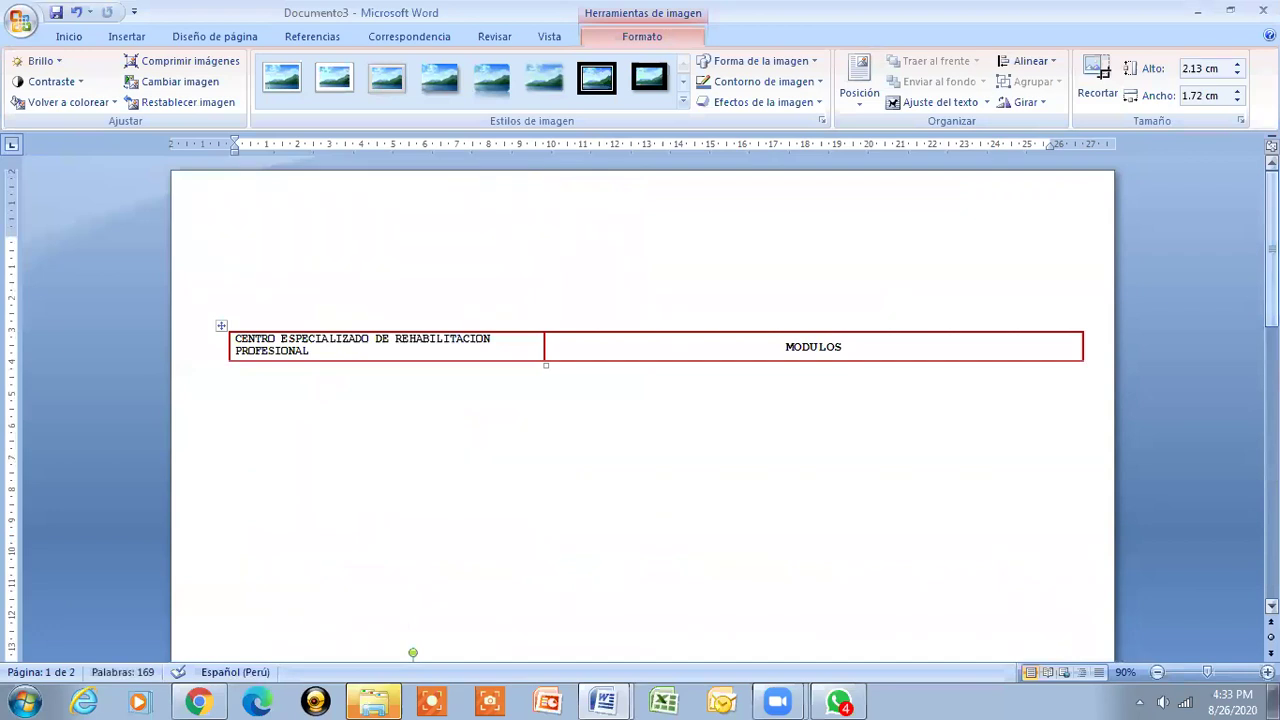
pyautogui.click(411, 300)
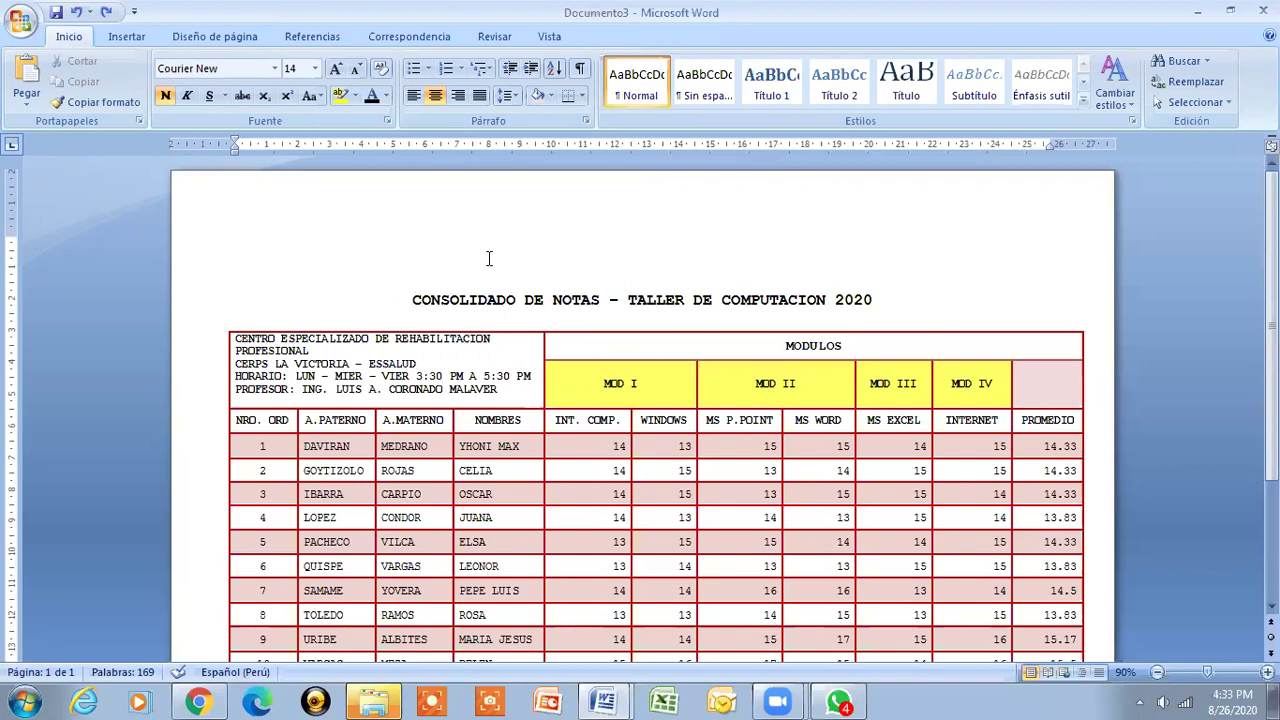
# - Launch Paint from the Windows Run prompt by entering mspaint
pyautogui.press('super+r')
pyautogui.write('MSPAINT')
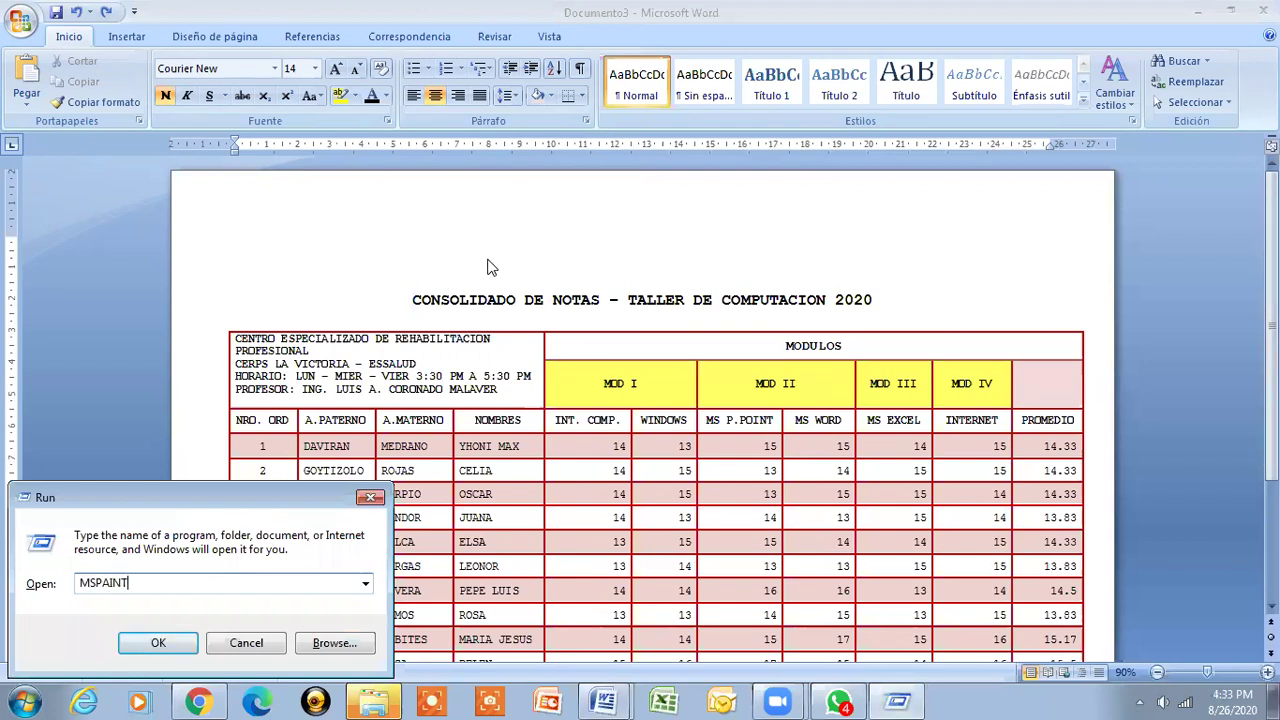
pyautogui.press('BackSpace')
pyautogui.press('BackSpace')
pyautogui.press('BackSpace')
pyautogui.press('BackSpace')
pyautogui.press('BackSpace')
pyautogui.press('BackSpace')
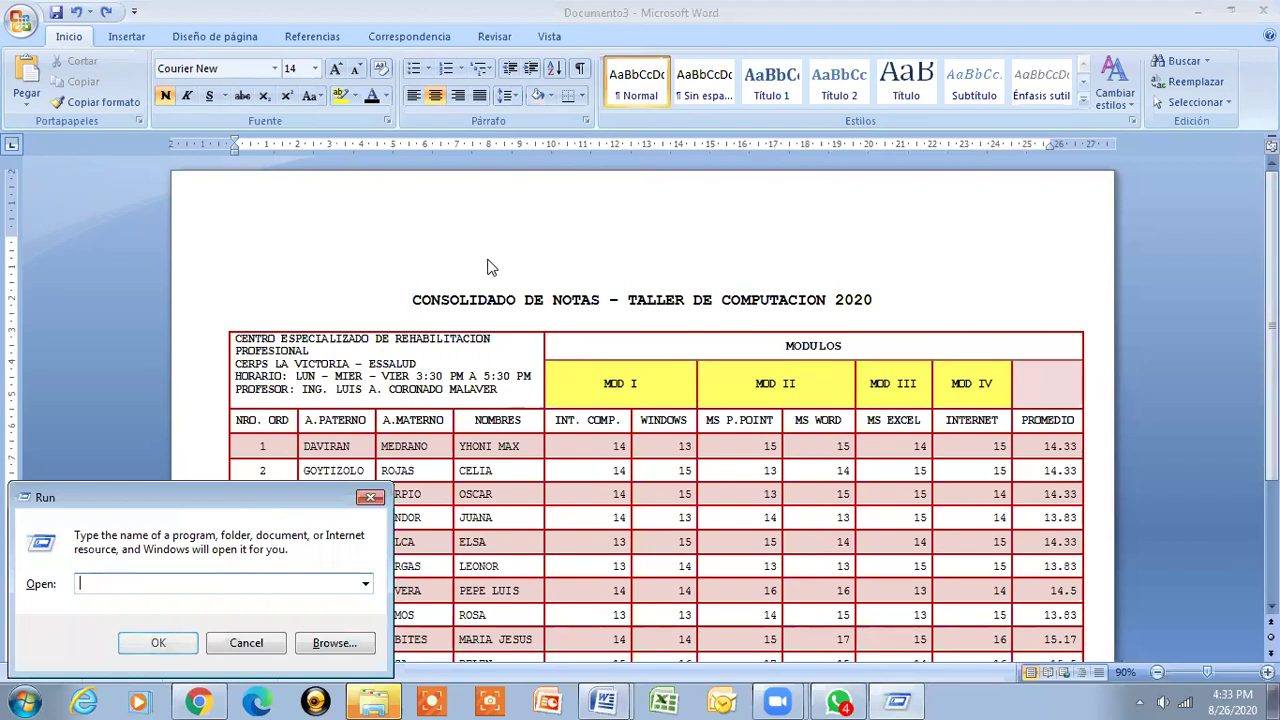
pyautogui.write('mspaint')
pyautogui.press('Return')
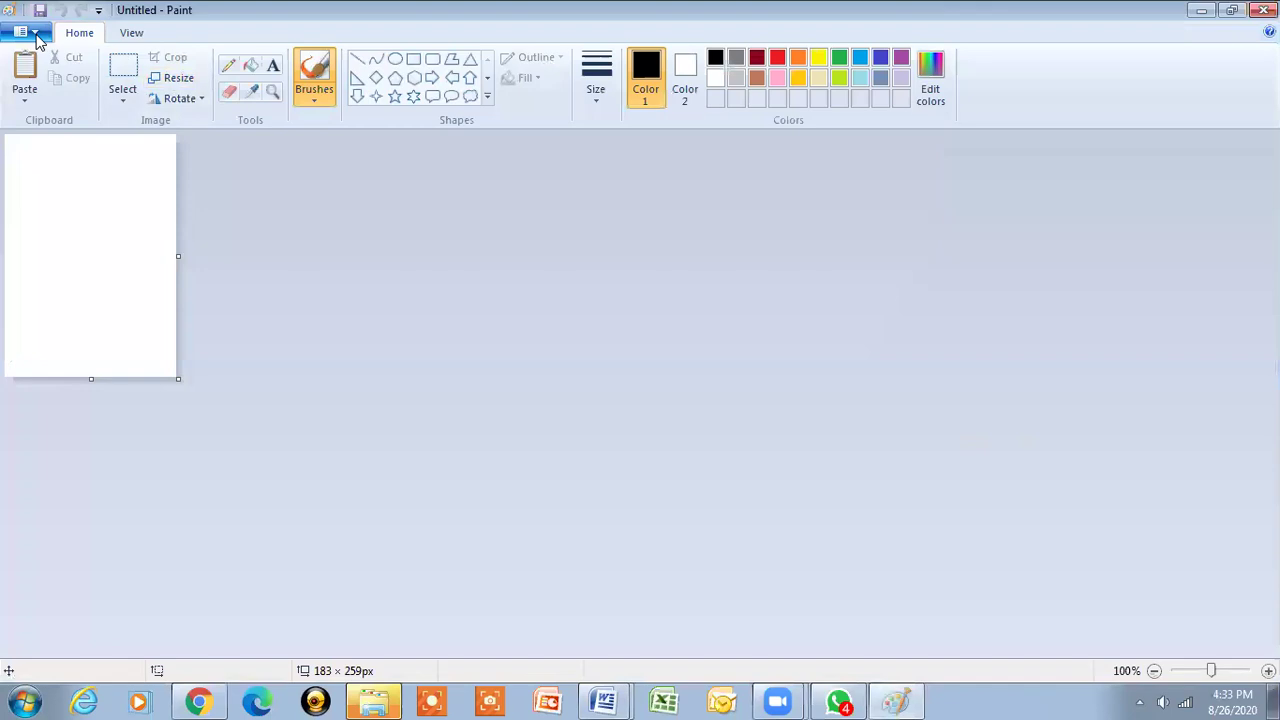
# - Open the Logo CERPS La Victoria picture in Paint
pyautogui.click(28, 33)
pyautogui.click(47, 103)
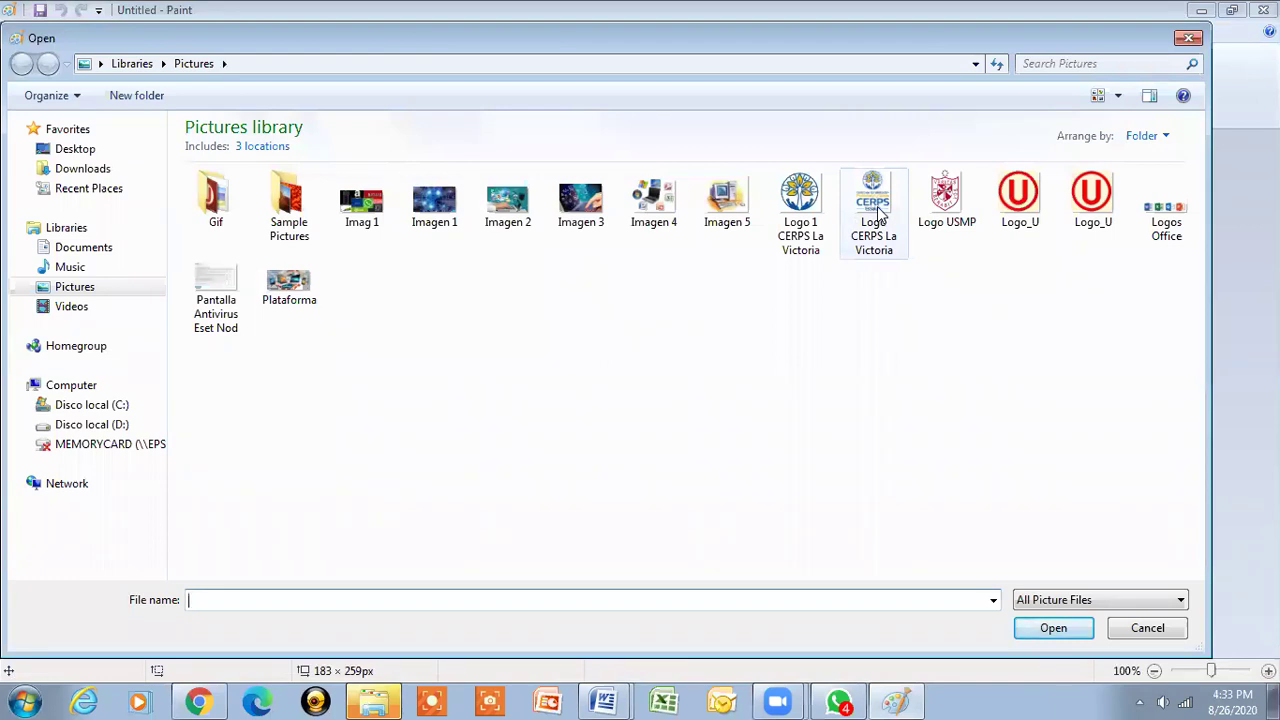
pyautogui.click(850, 228)
pyautogui.click(1043, 628)
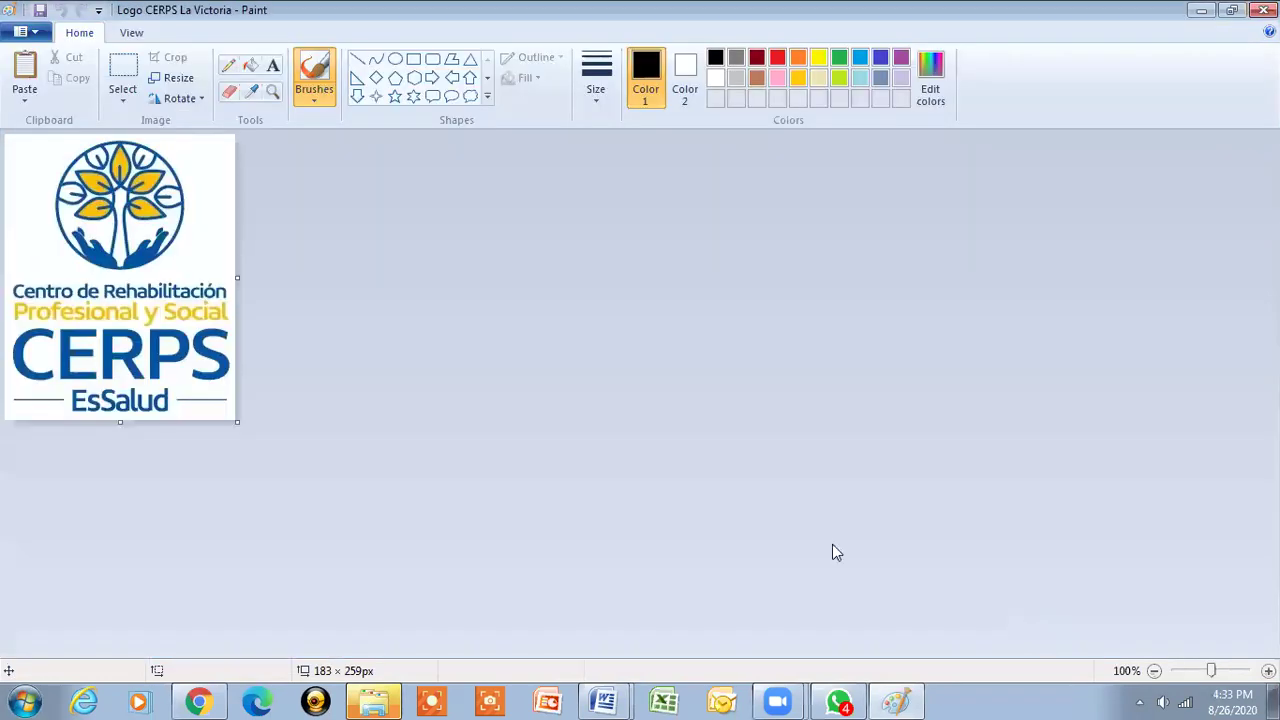
# - Select the whole image and shrink the logo to about 70 × 92 px
pyautogui.click(122, 95)
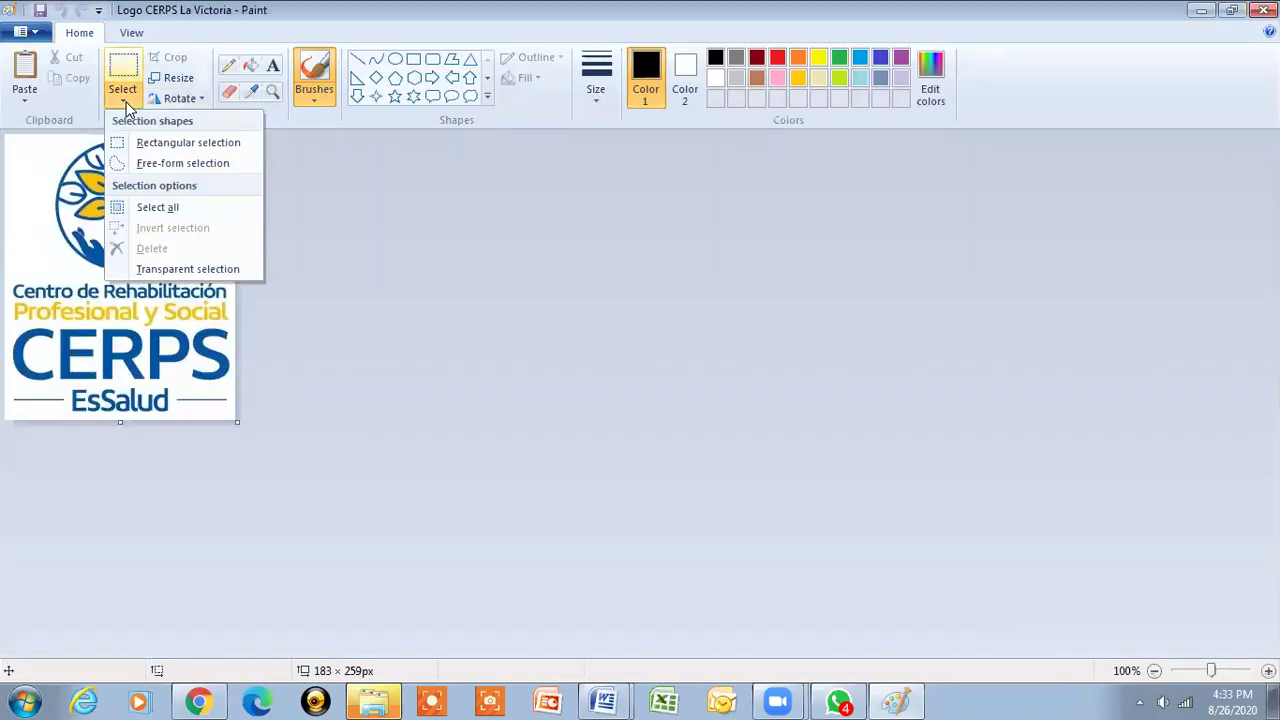
pyautogui.click(155, 207)
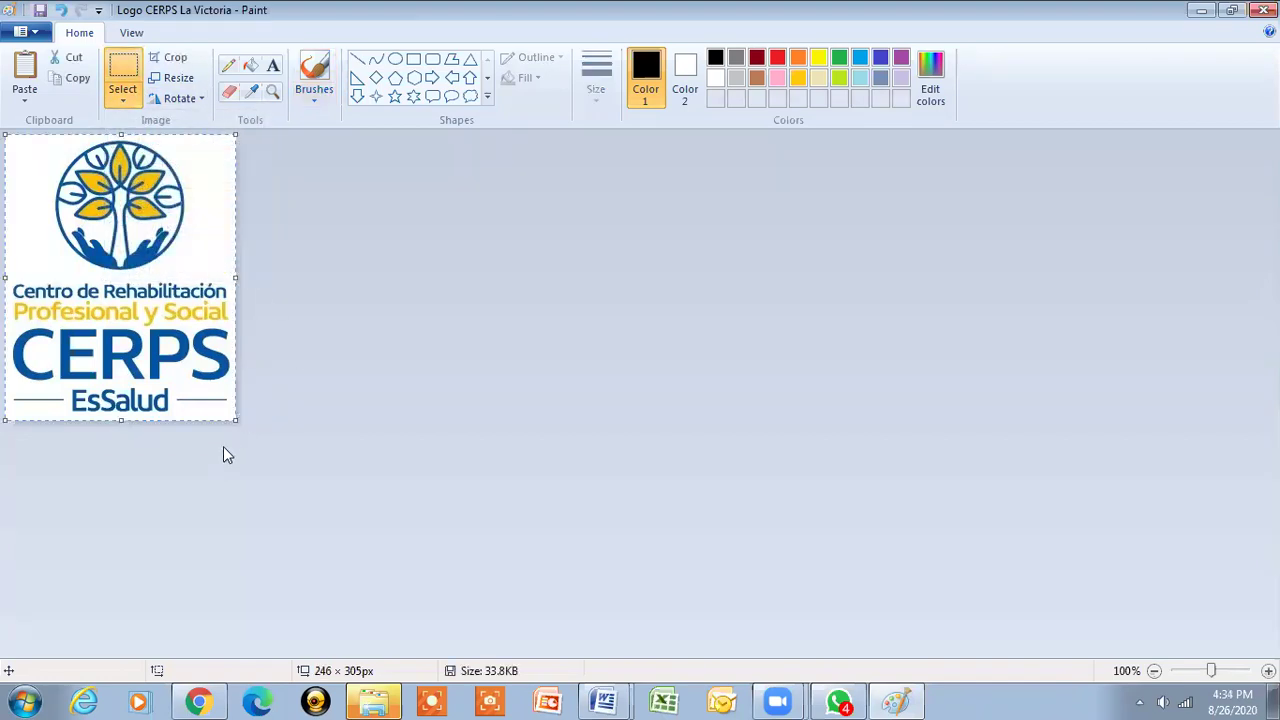
pyautogui.moveTo(237, 421); pyautogui.dragTo(98, 236)
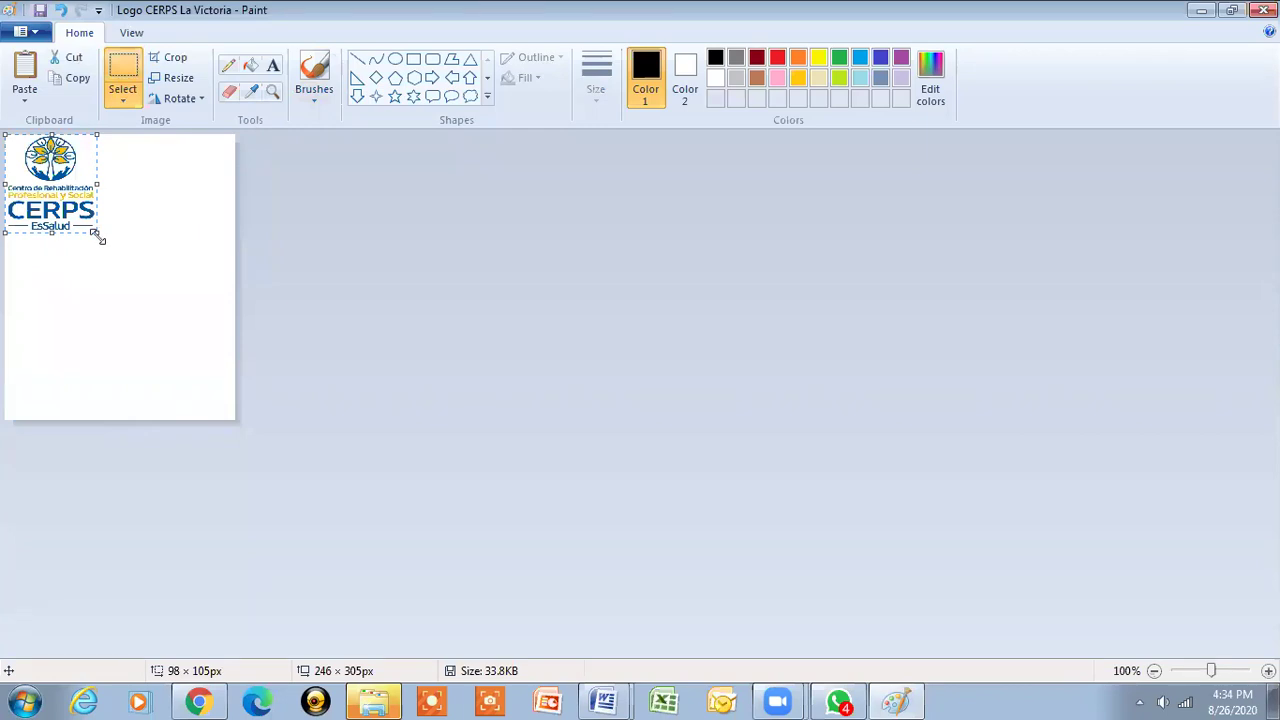
pyautogui.moveTo(99, 240); pyautogui.dragTo(73, 225)
pyautogui.click(80, 240)
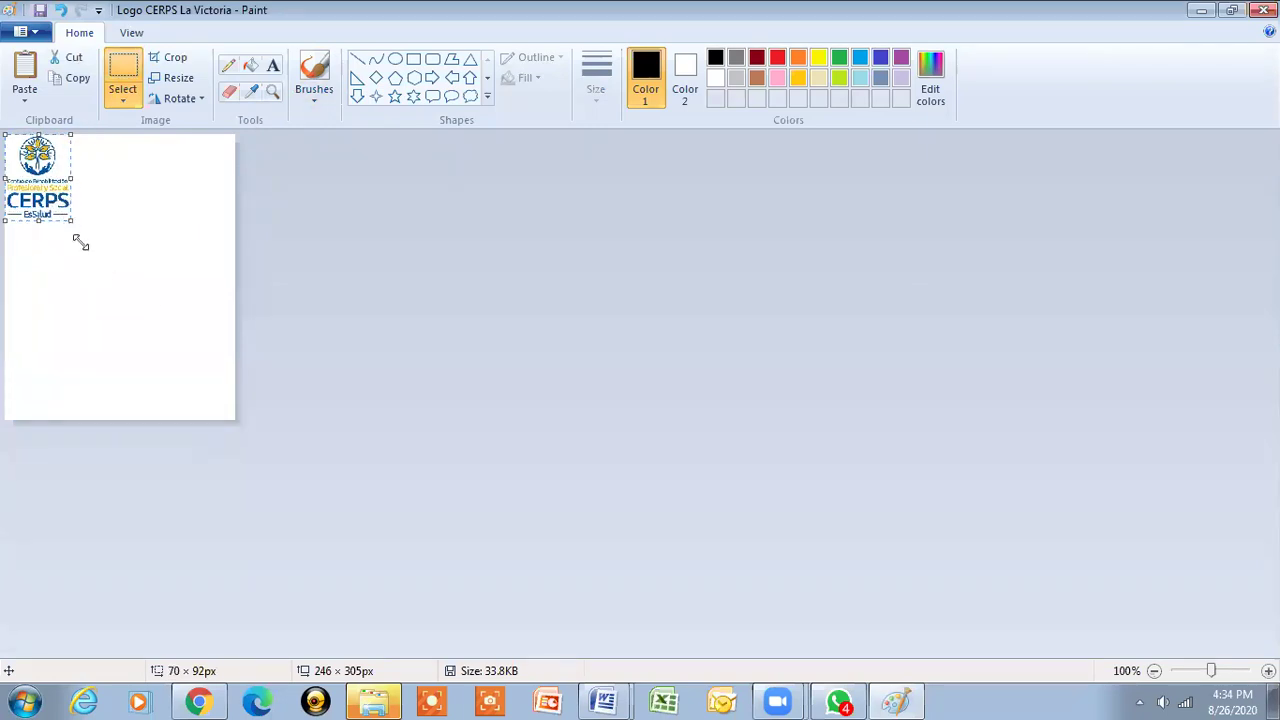
# - Crop the canvas to the small logo with Ctrl+Shift+X, then select all
pyautogui.moveTo(5, 136); pyautogui.dragTo(73, 224)
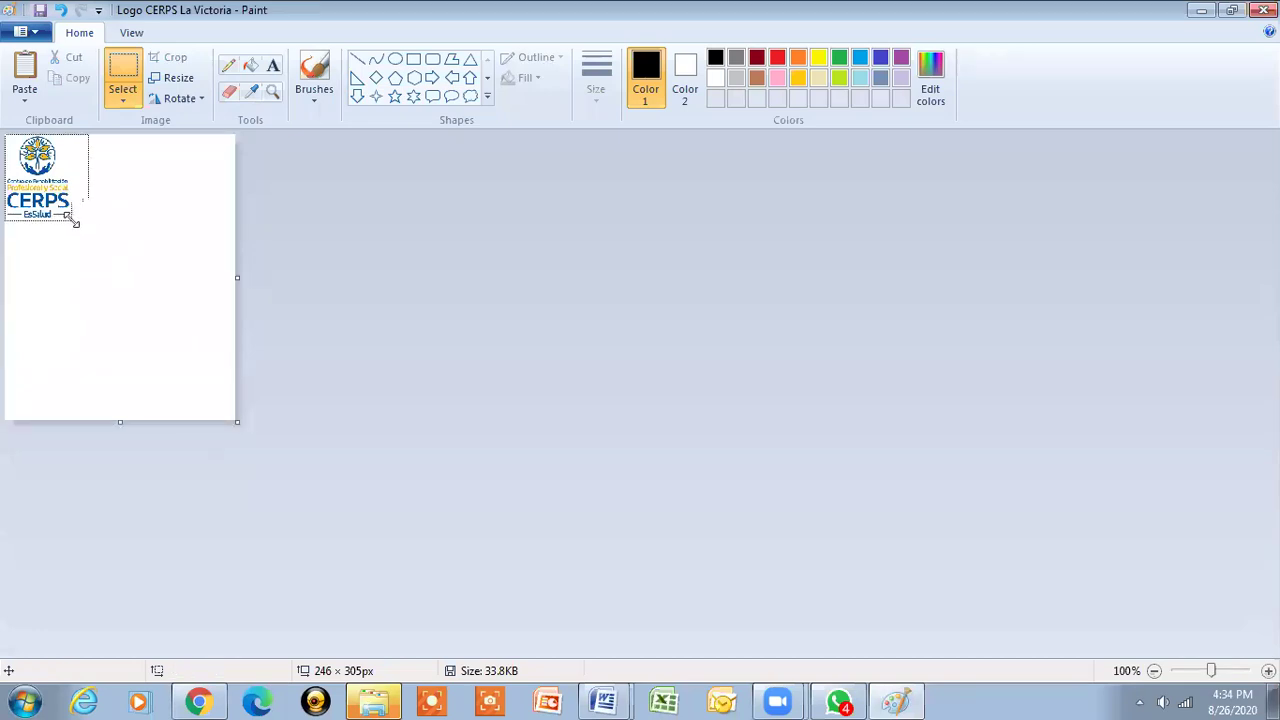
pyautogui.hotkey('ctrl', 'shift', 'x')
pyautogui.click(118, 100)
pyautogui.click(154, 210)
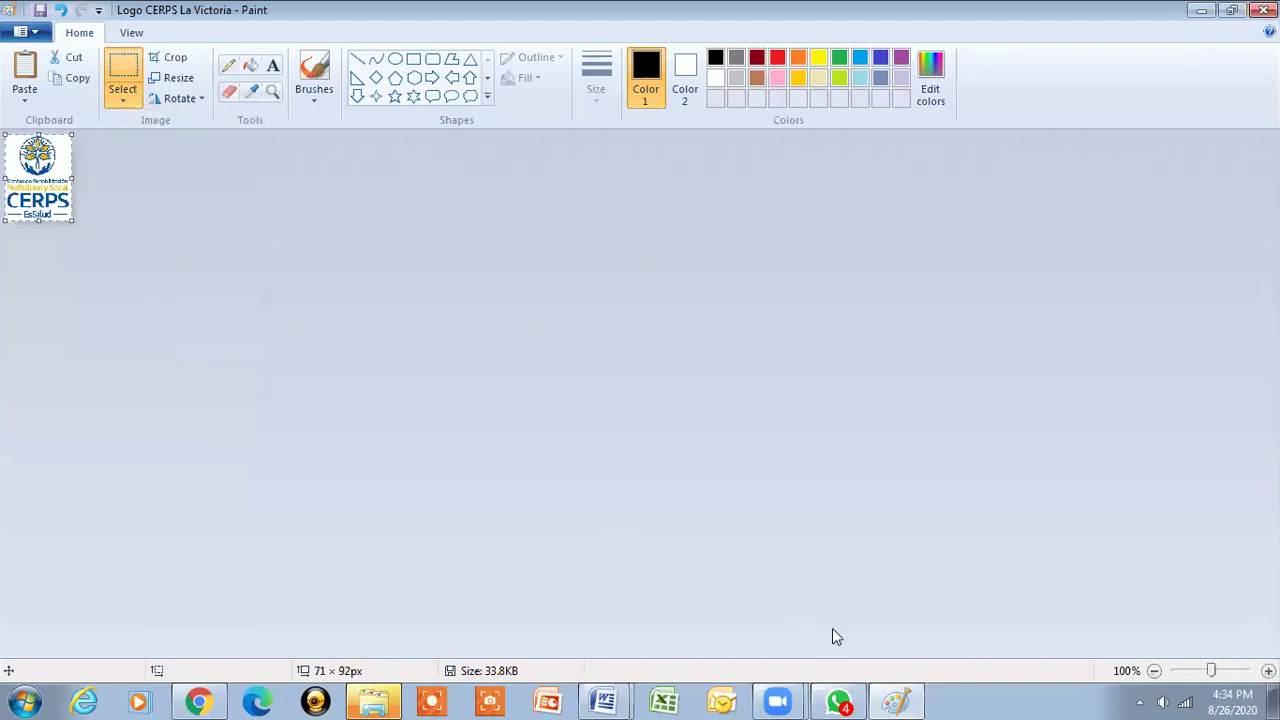
# - Paste the logo into the Documento3 grade table document
pyautogui.moveTo(612, 698)
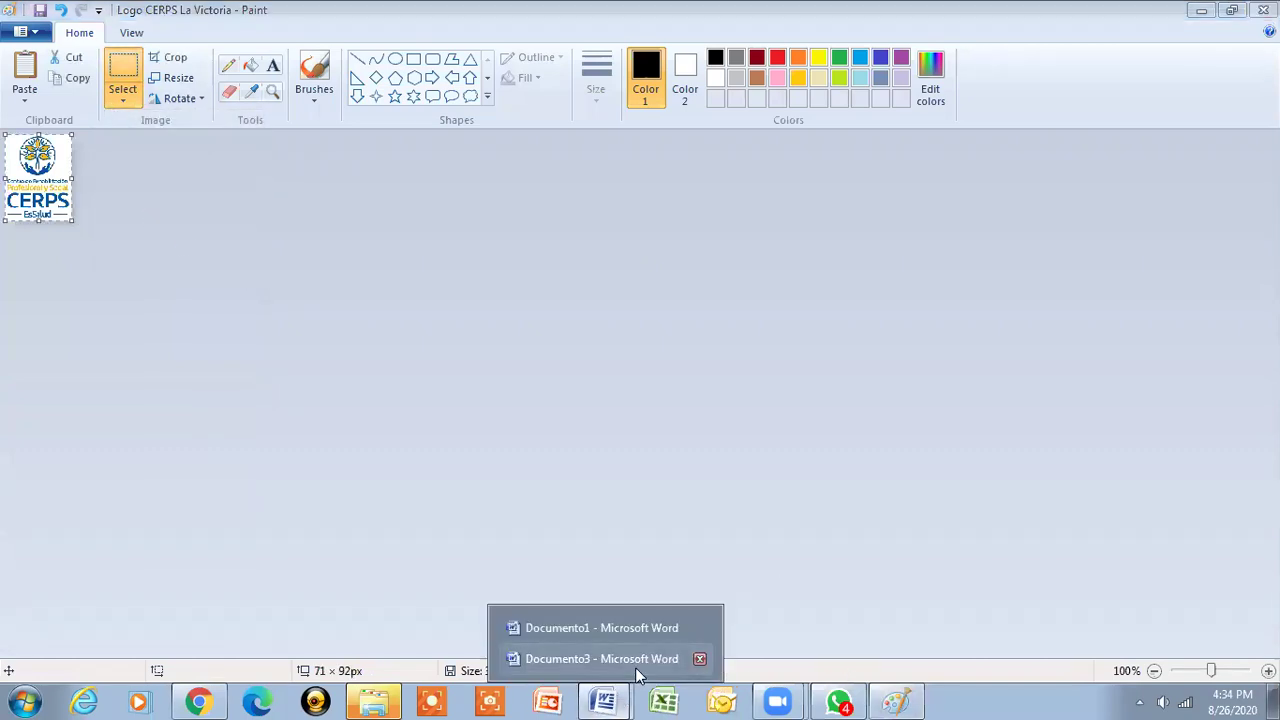
pyautogui.click(635, 659)
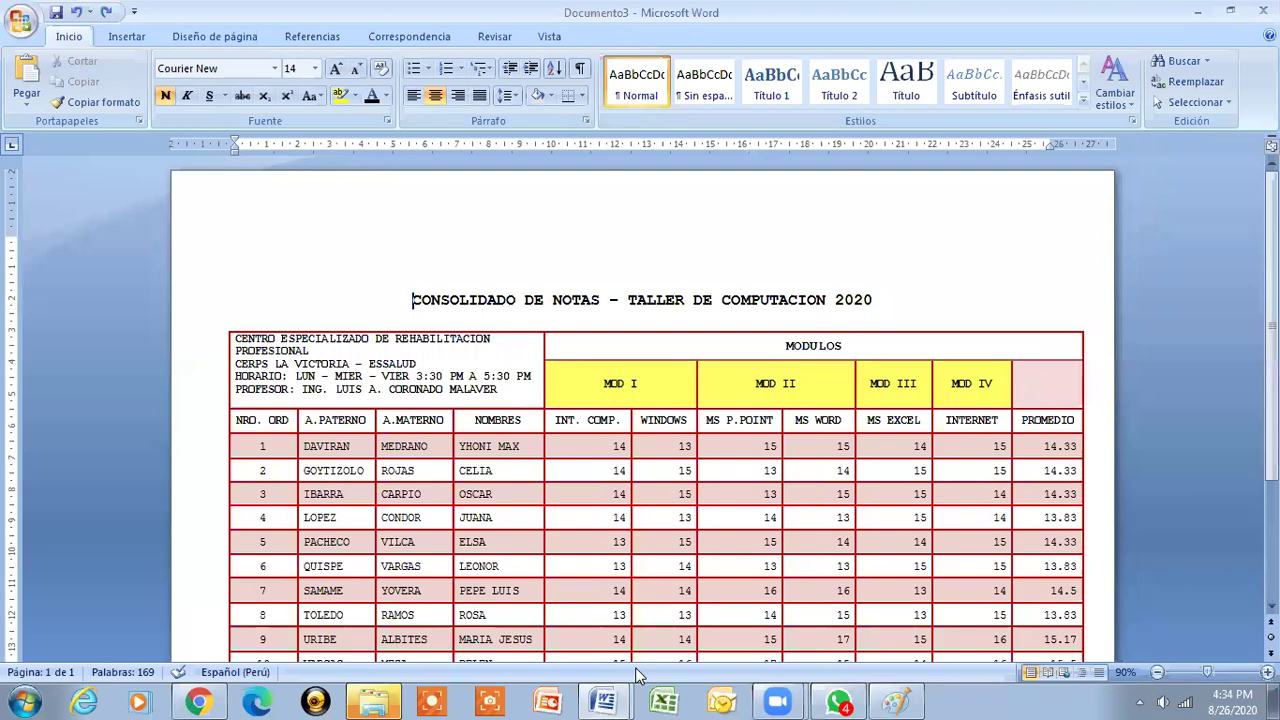
pyautogui.hotkey('ctrl', 'v')
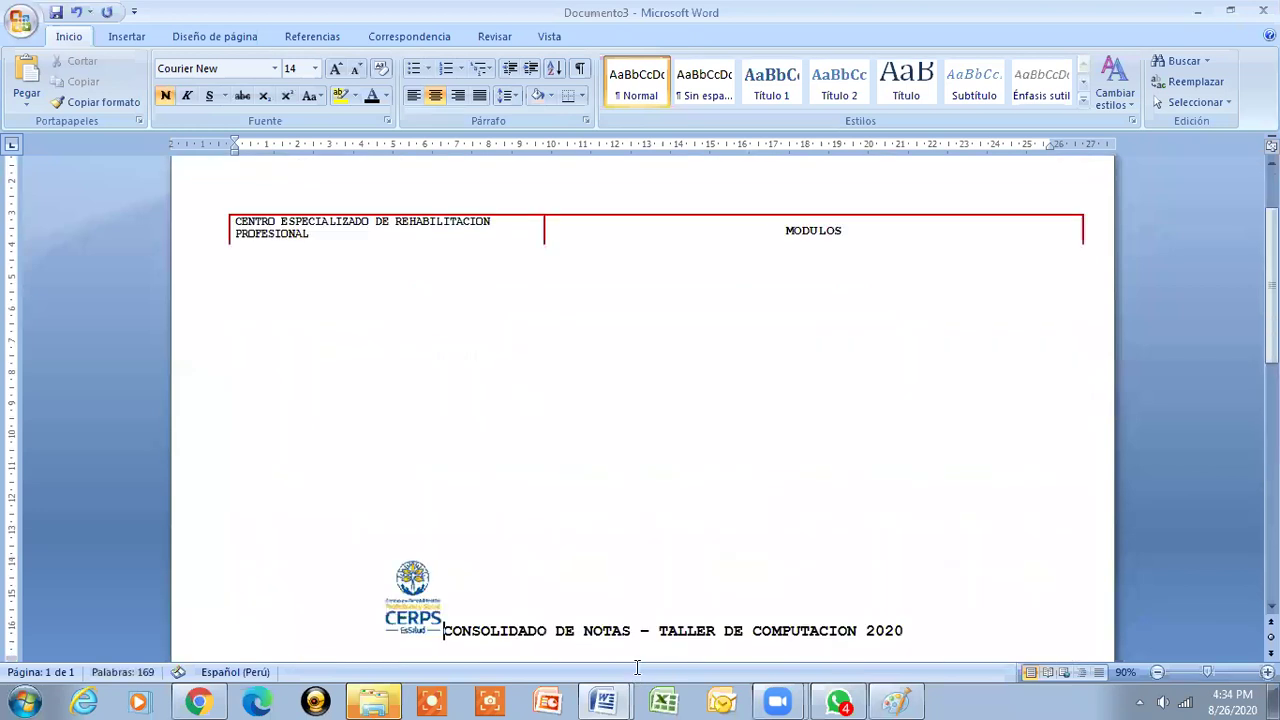
# - Set the pasted logo's Posición to top-left with text wrapping
pyautogui.click(410, 607)
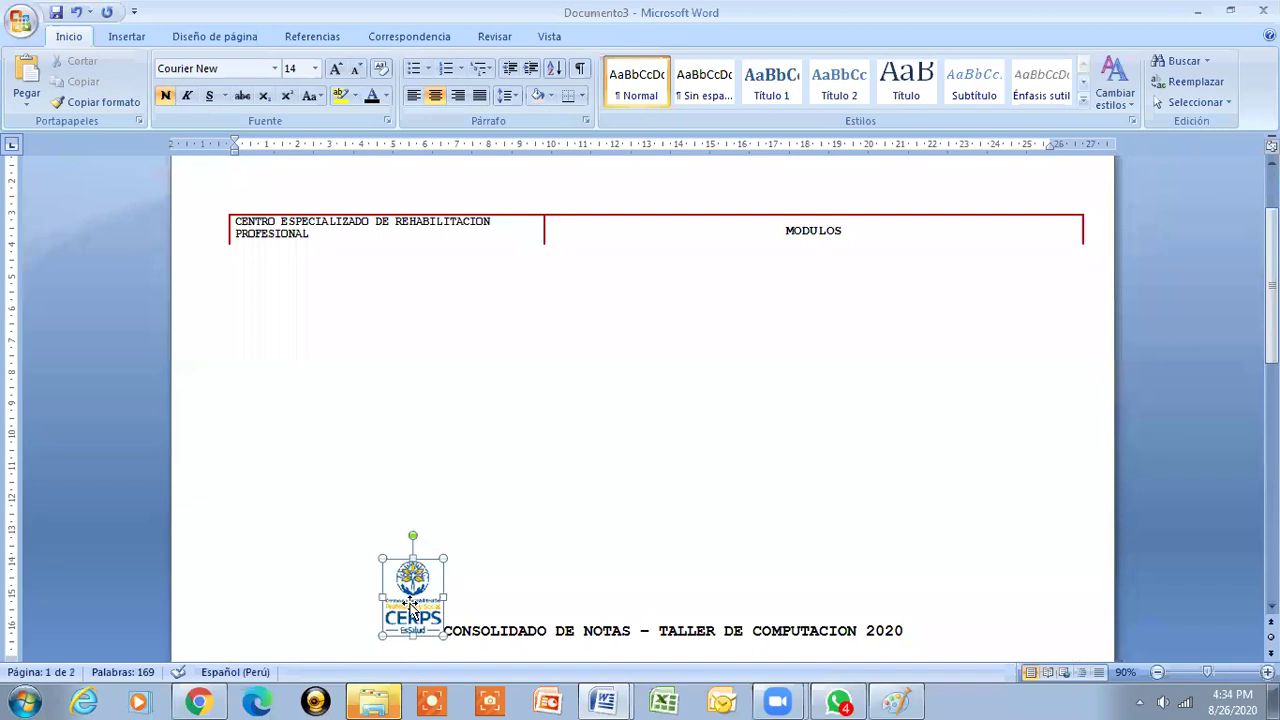
pyautogui.click(645, 37)
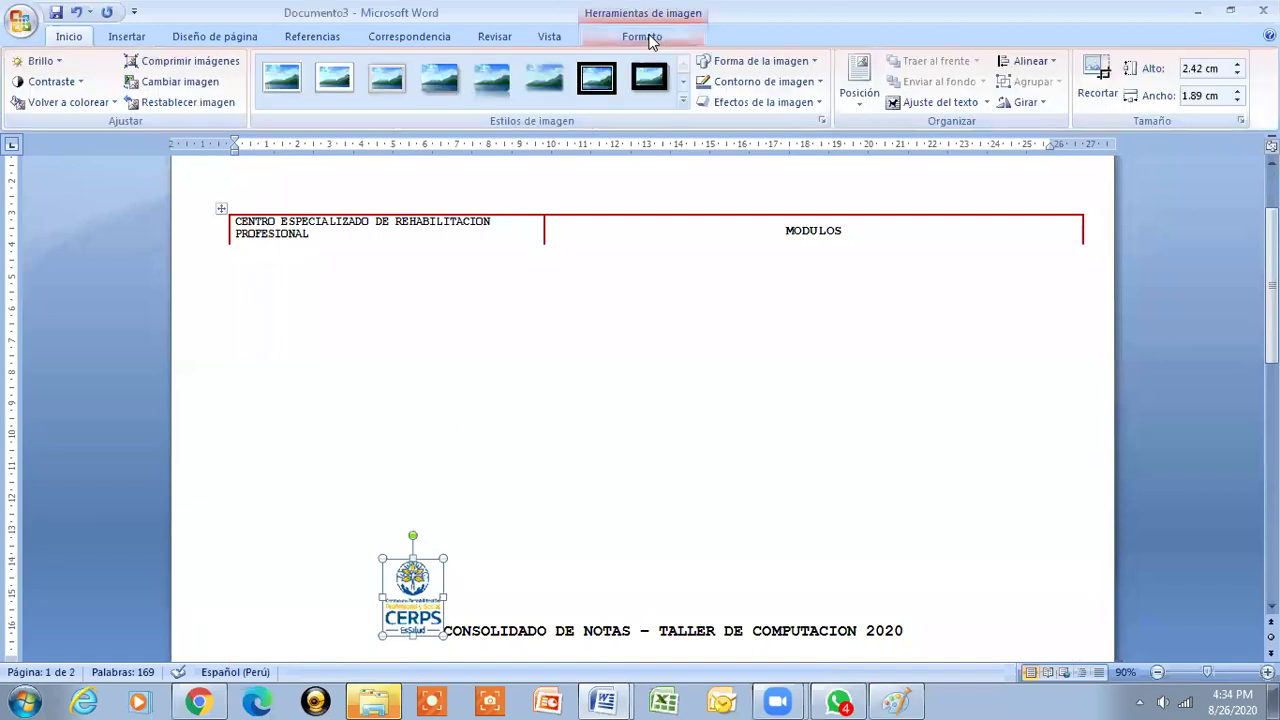
pyautogui.click(859, 80)
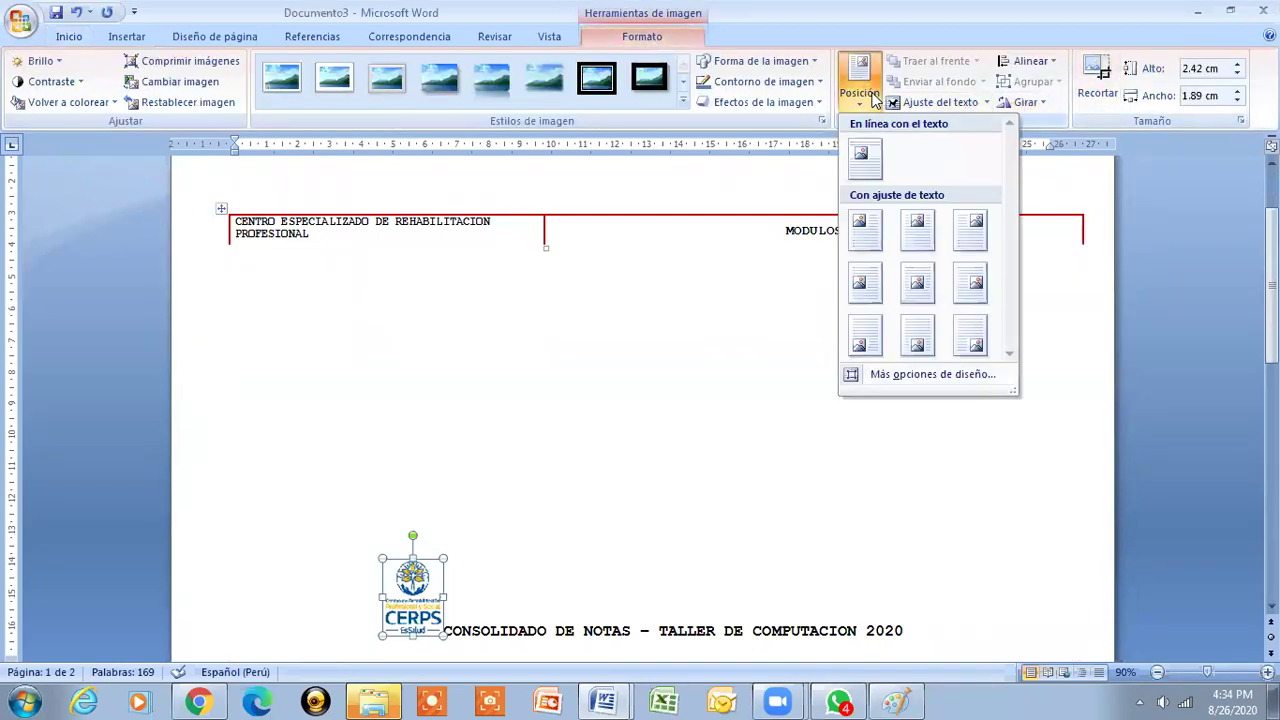
pyautogui.click(856, 229)
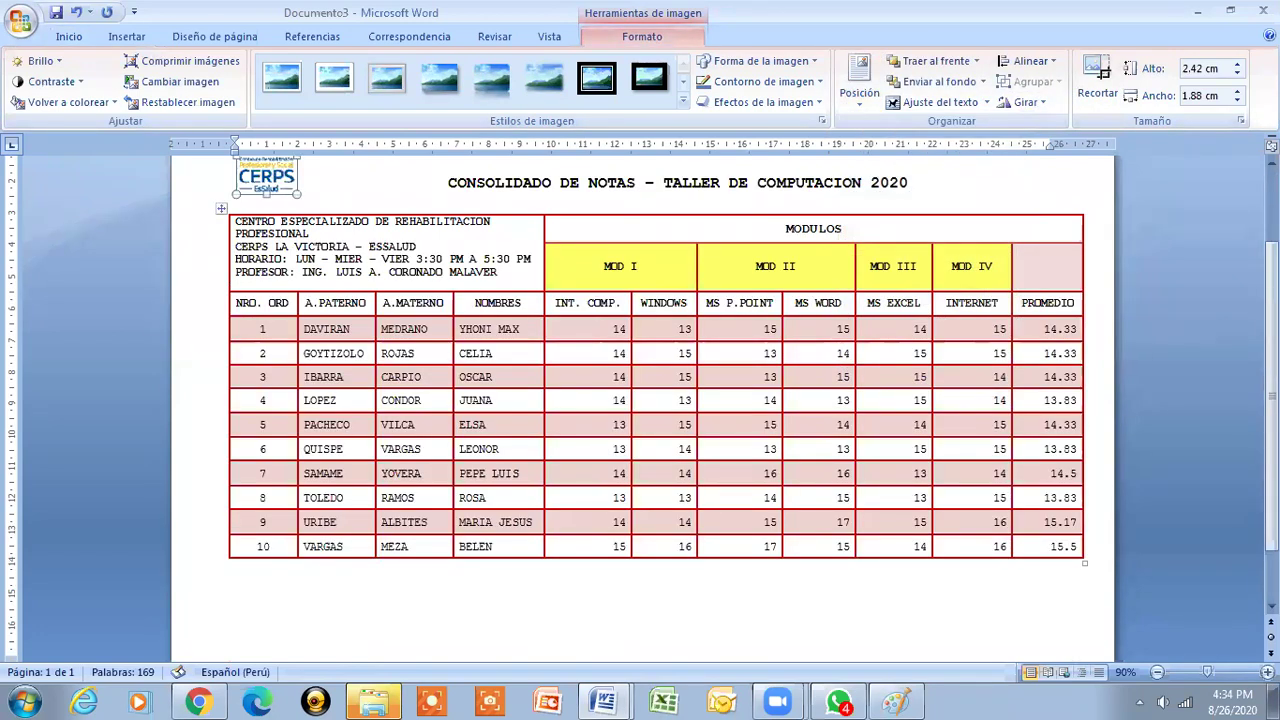
# - Move the logo toward the left margin and resize it slightly
pyautogui.scroll(2, 545, 211)
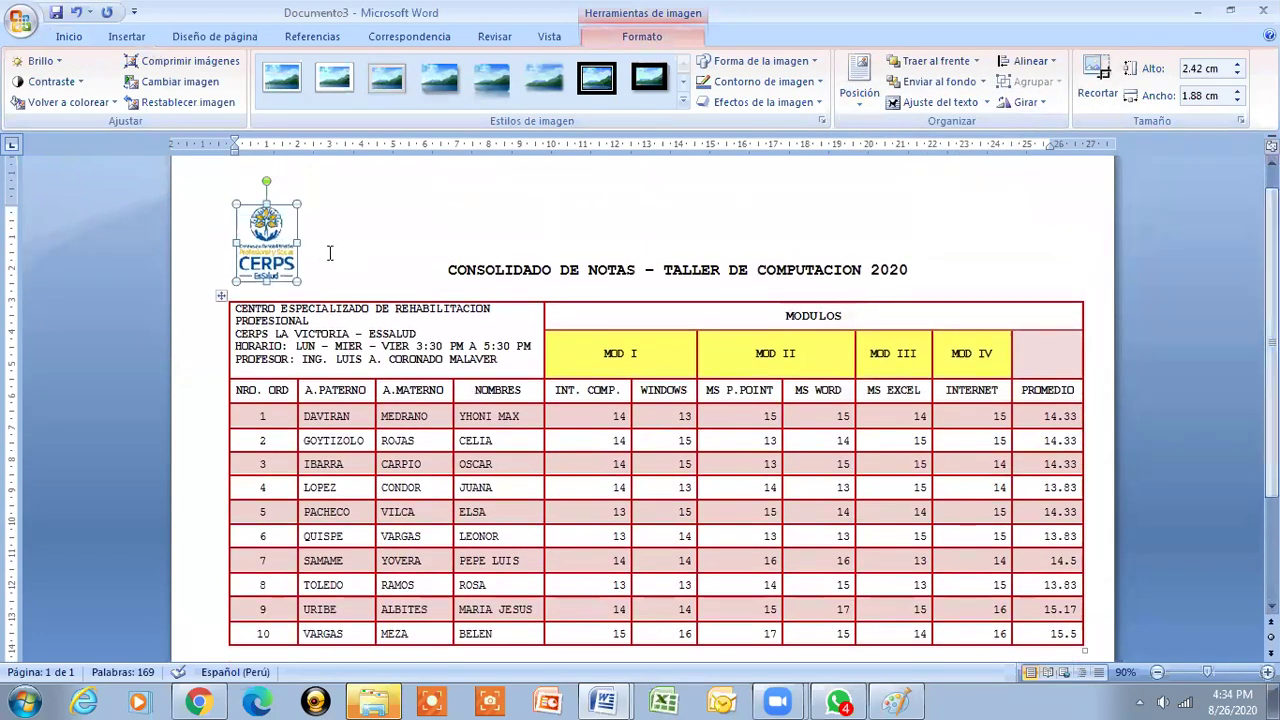
pyautogui.moveTo(276, 245)
pyautogui.mouseDown()
pyautogui.moveTo(400, 250)
pyautogui.moveTo(377, 270)
pyautogui.moveTo(263, 268)
pyautogui.mouseUp()
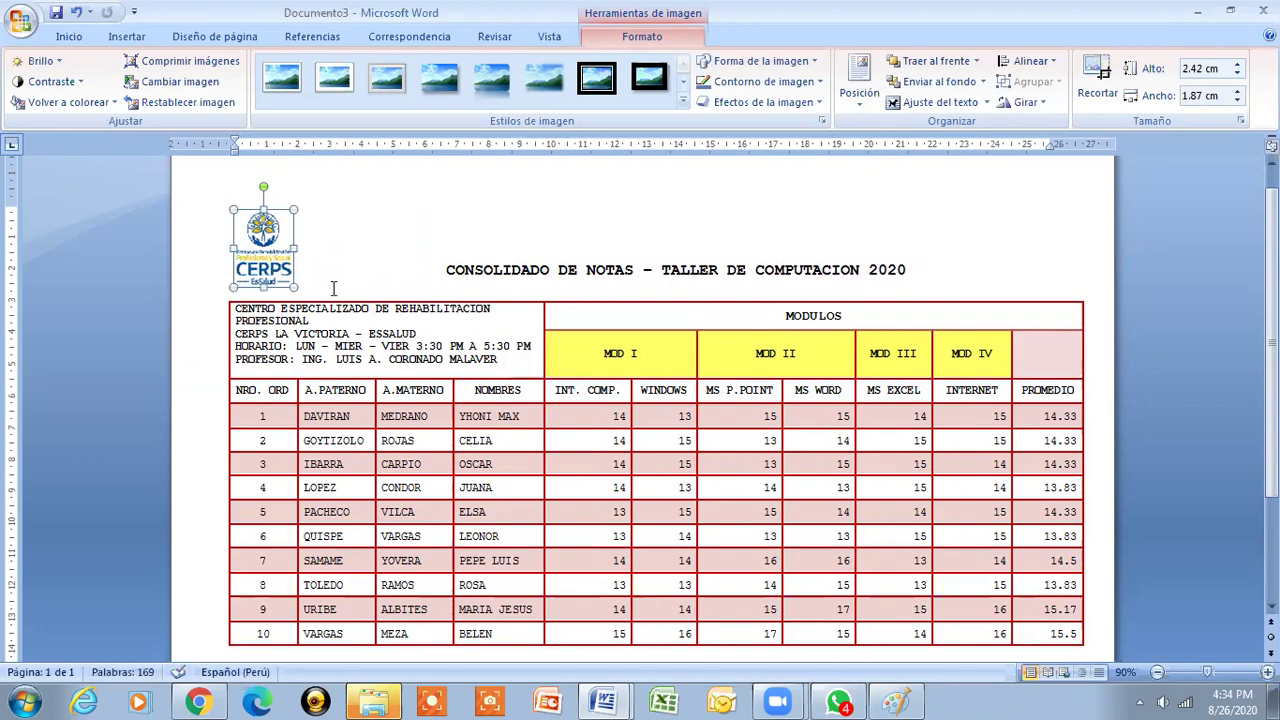
pyautogui.moveTo(296, 289); pyautogui.dragTo(300, 293)
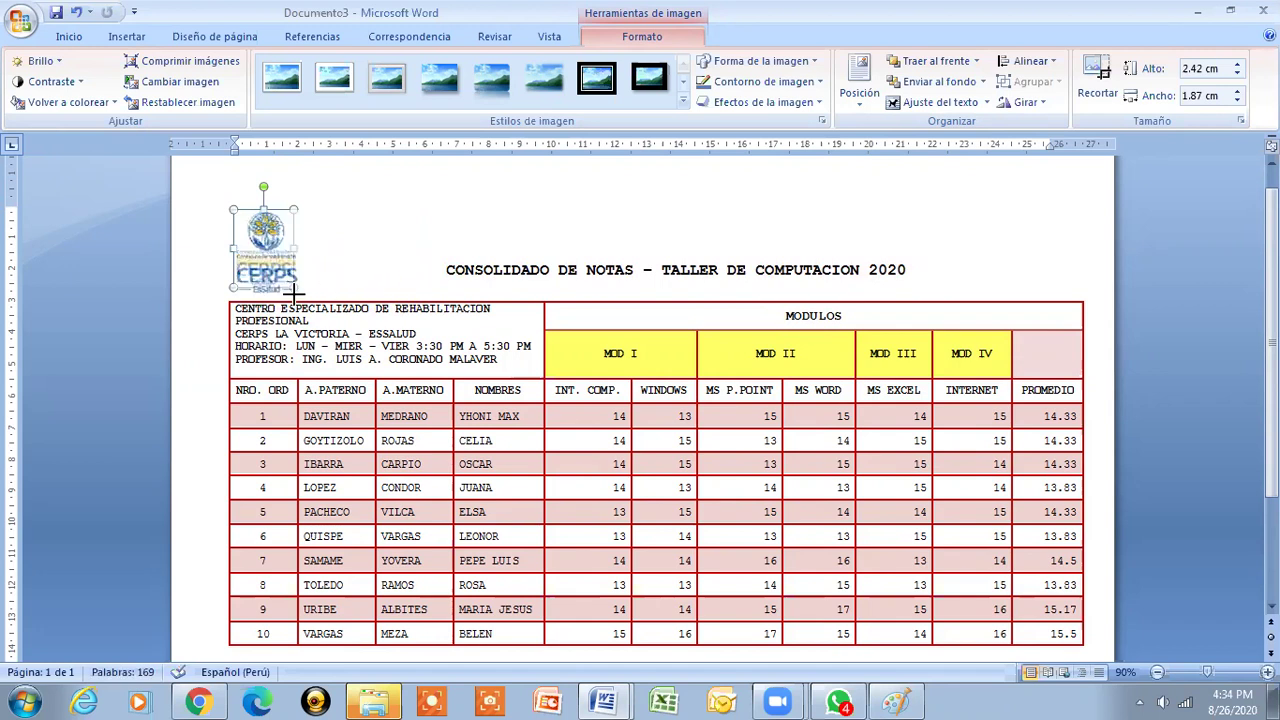
pyautogui.click(380, 194)
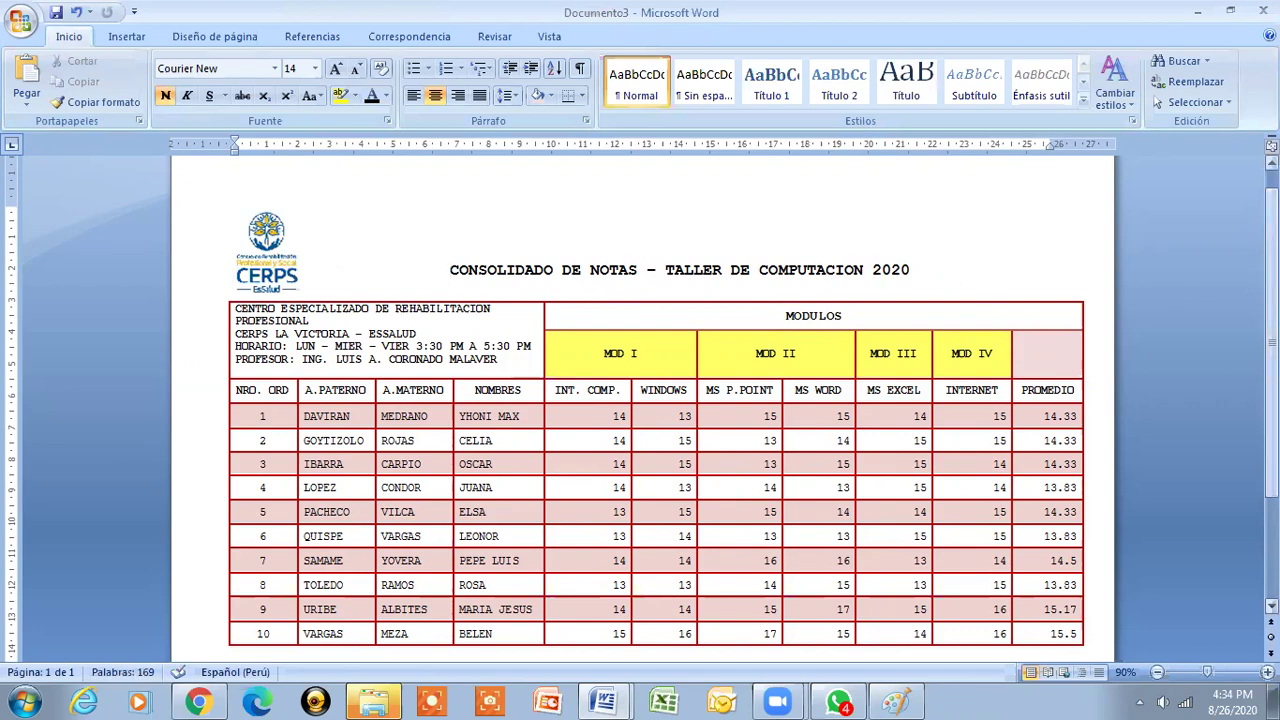
pyautogui.scroll(-1, 657, 410)
pyautogui.scroll(2, 657, 410)
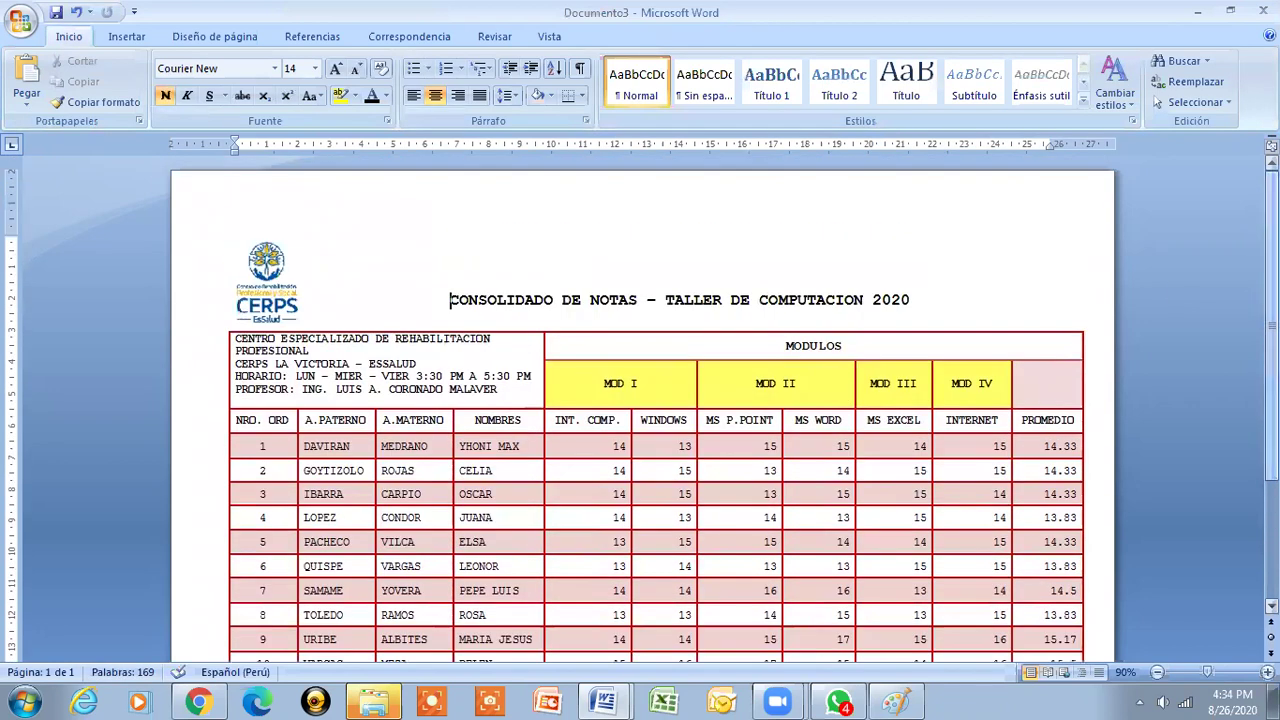
# - Delete the pasted logo and put the cursor at the title's start
pyautogui.click(266, 280)
pyautogui.press('Delete')
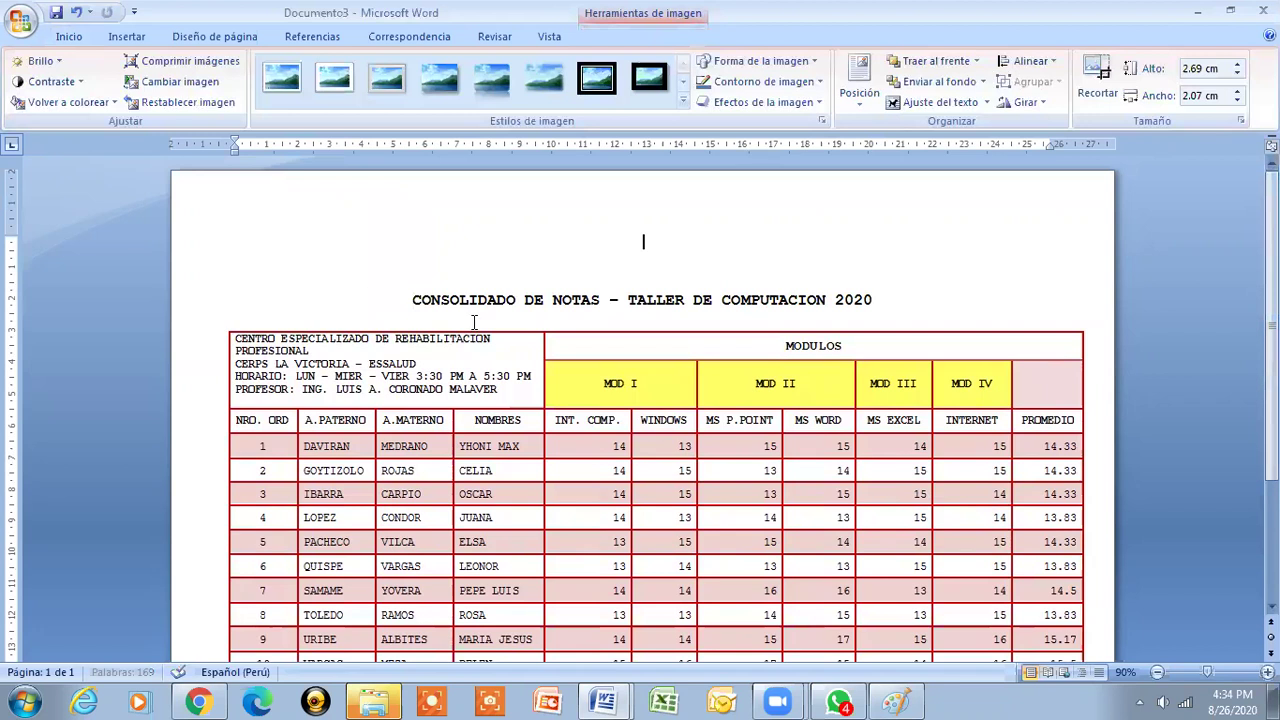
pyautogui.click(436, 310)
# - Open the Insertar table options and dismiss them without inserting
pyautogui.click(118, 38)
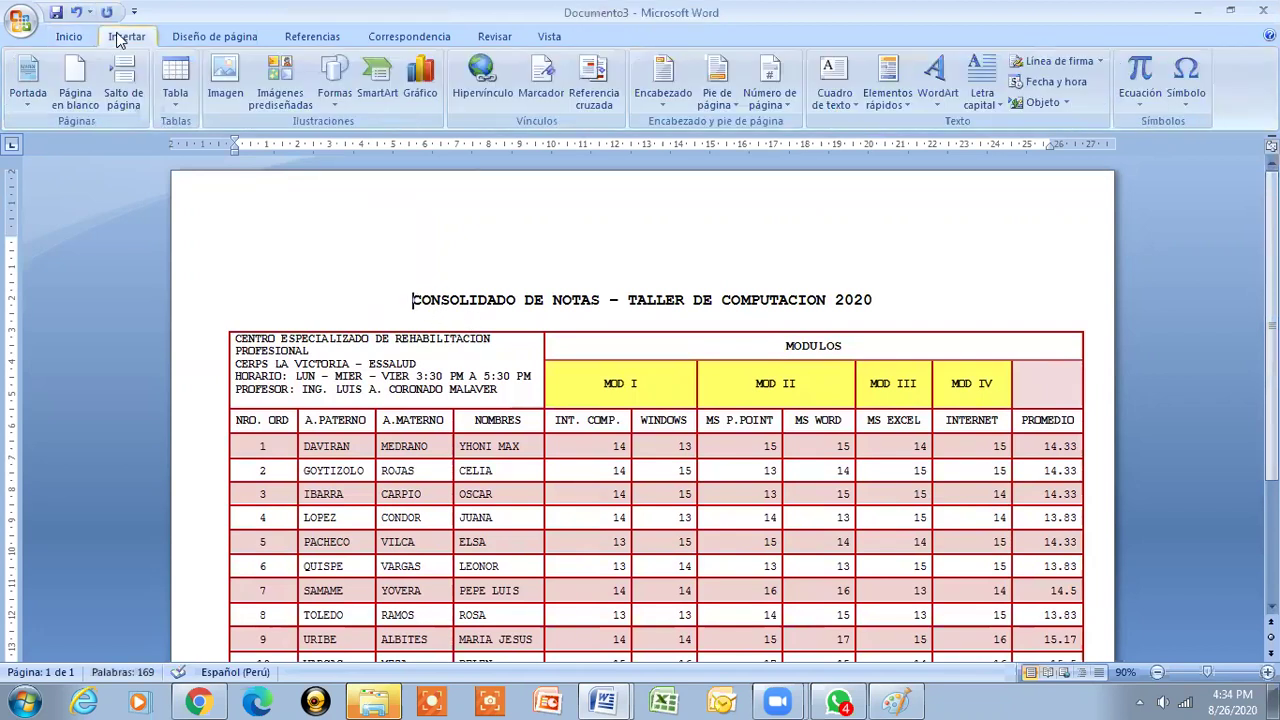
pyautogui.click(178, 103)
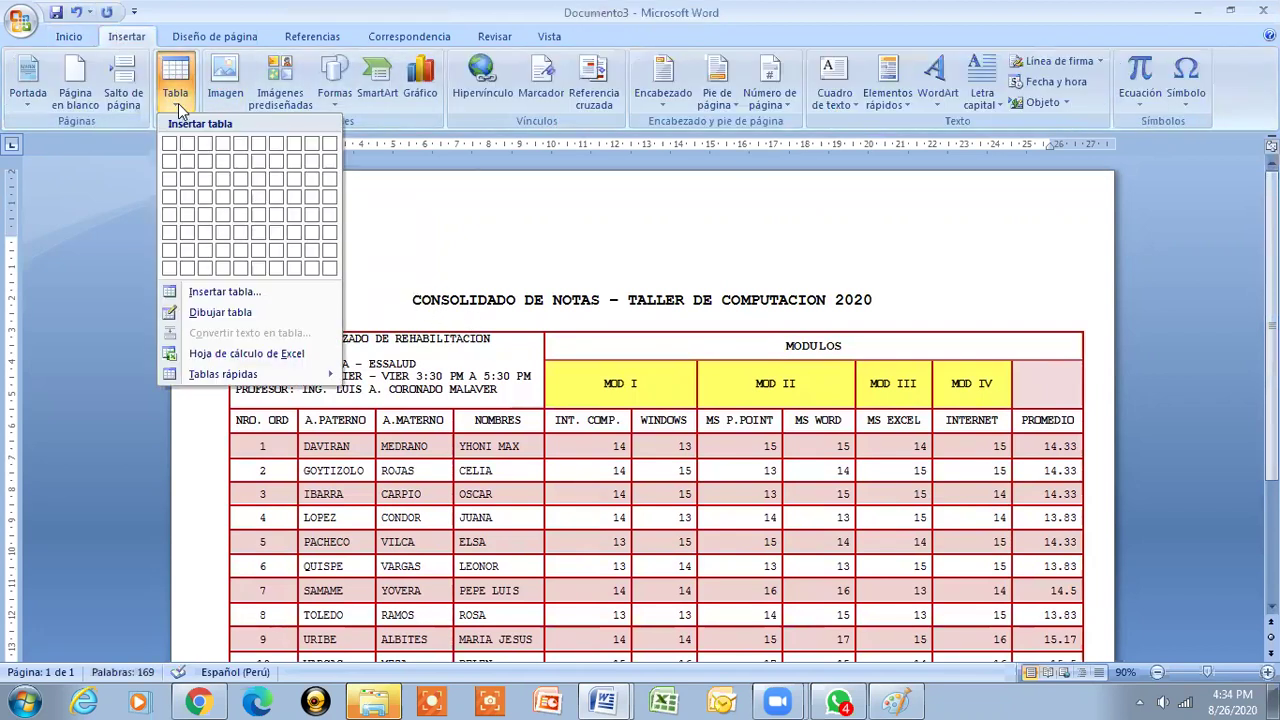
pyautogui.click(275, 88)
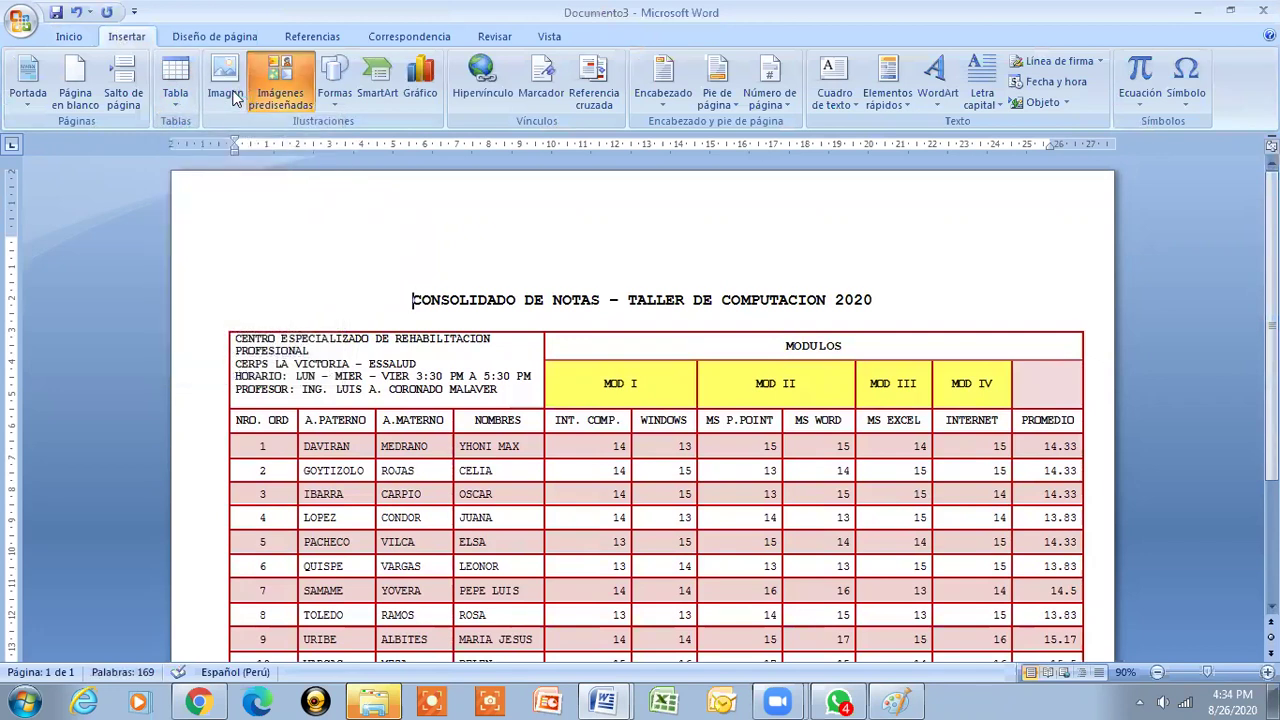
# - Insert the Logo CERPS La Victoria picture and shrink it
pyautogui.click(232, 95)
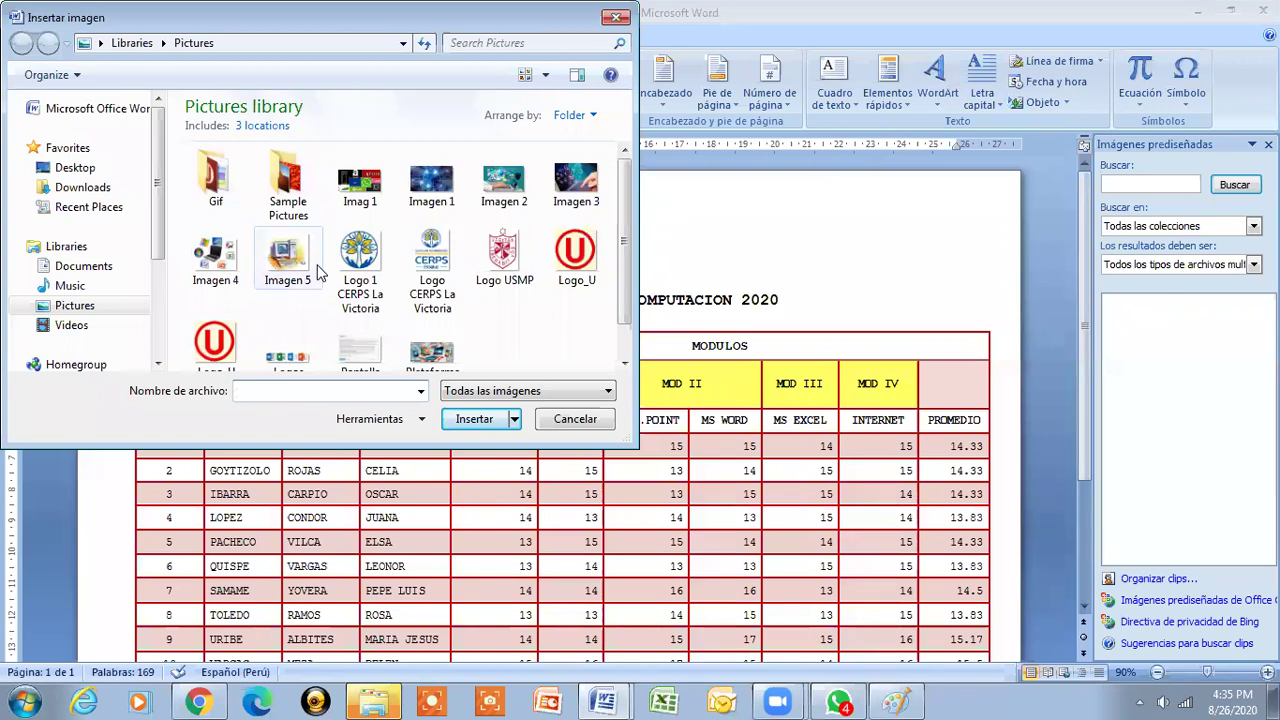
pyautogui.click(424, 258)
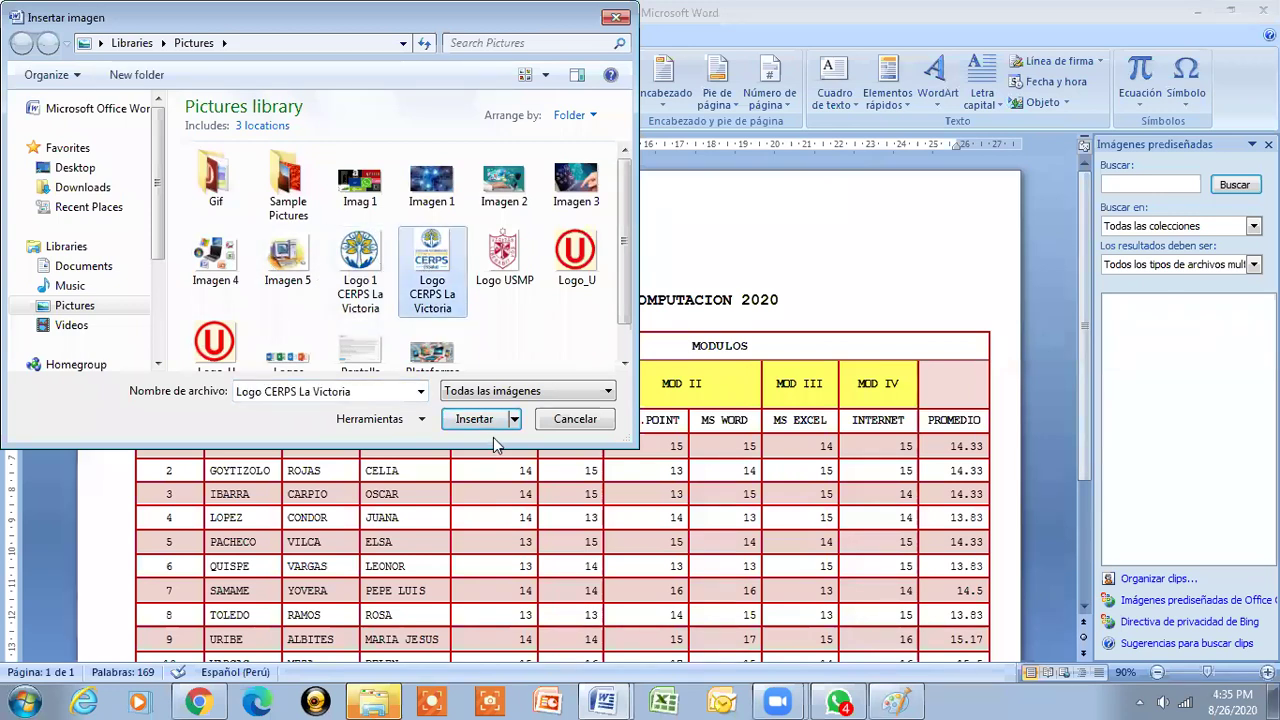
pyautogui.click(489, 427)
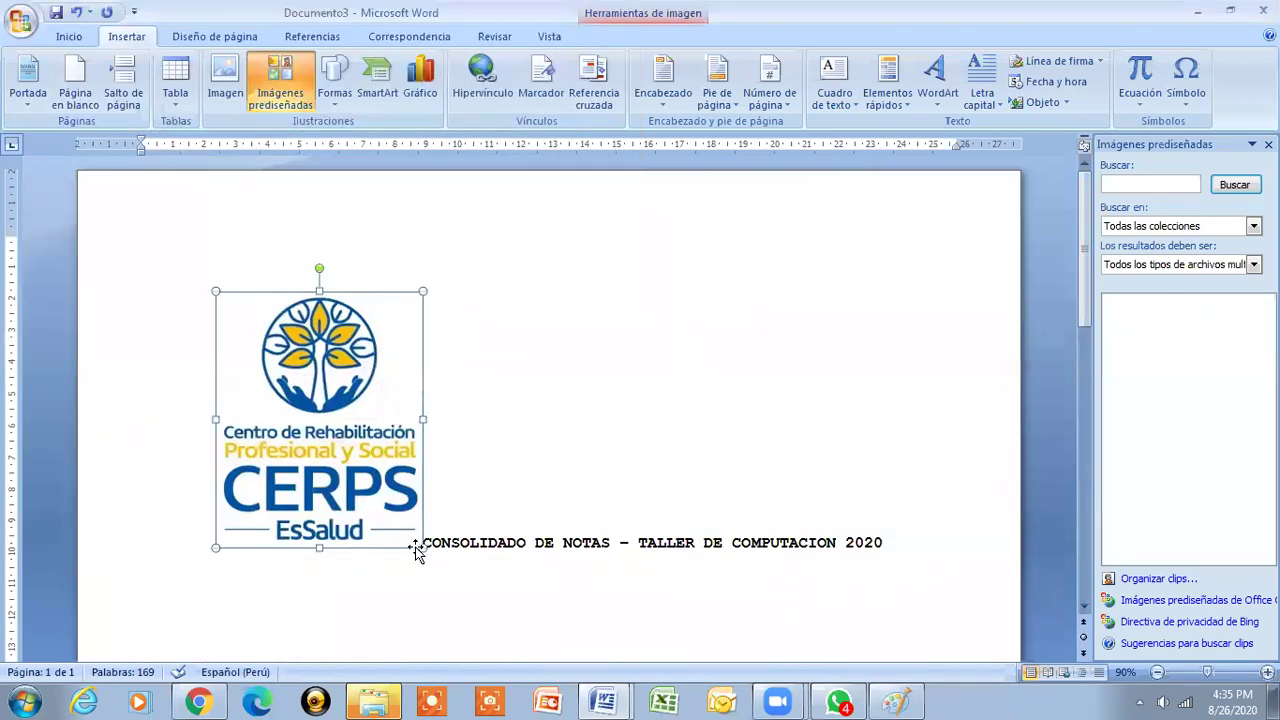
pyautogui.moveTo(423, 546); pyautogui.dragTo(310, 405)
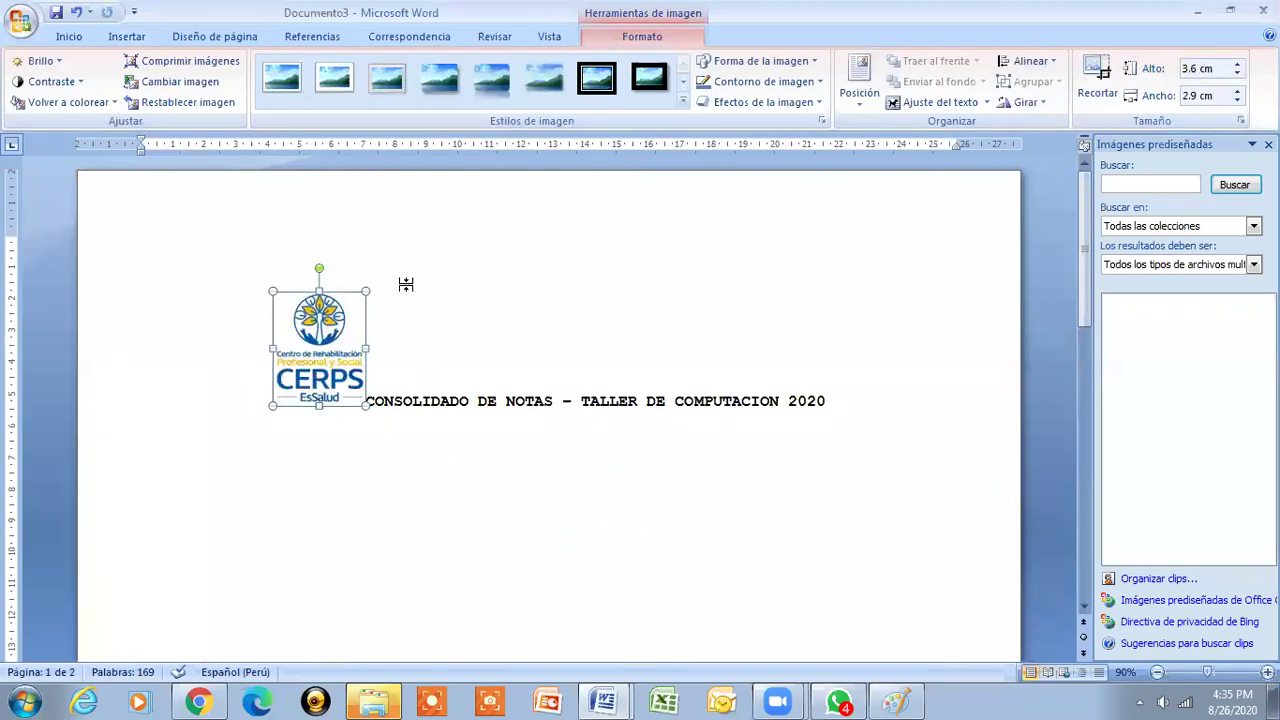
# - Position the logo top-left with wrapping and drag it beside the title
pyautogui.click(859, 80)
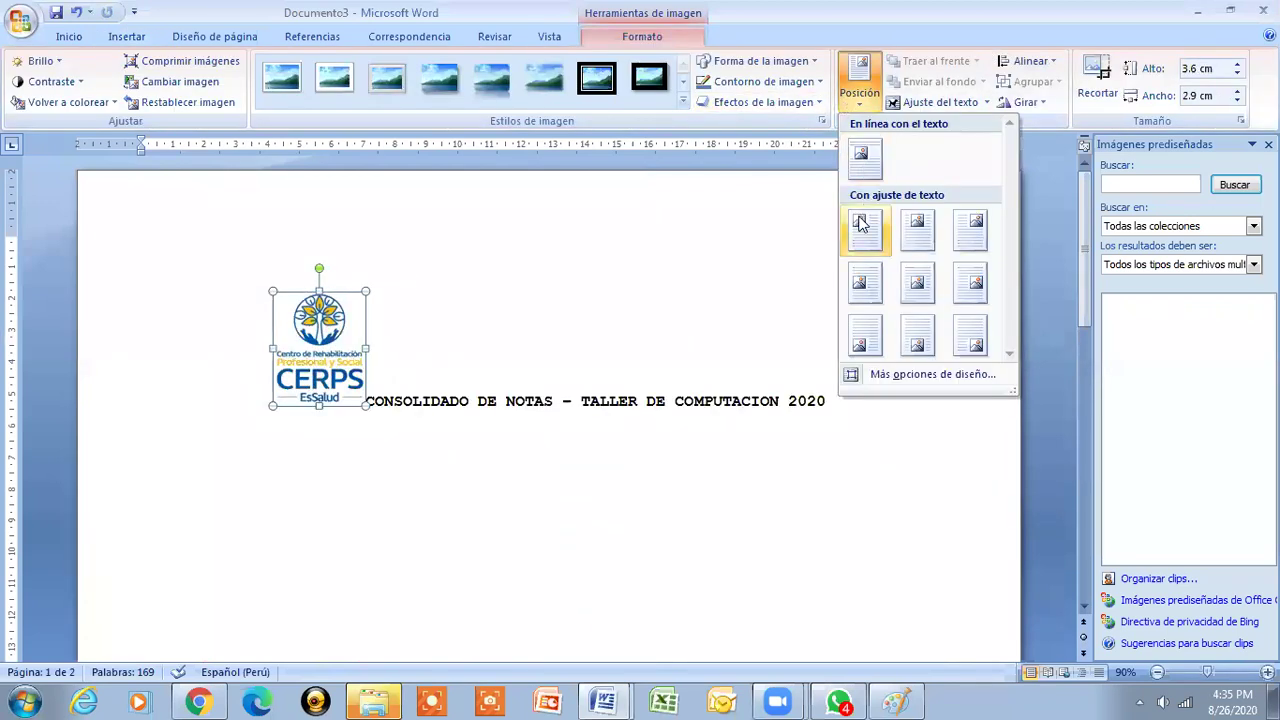
pyautogui.click(865, 229)
pyautogui.click(1268, 144)
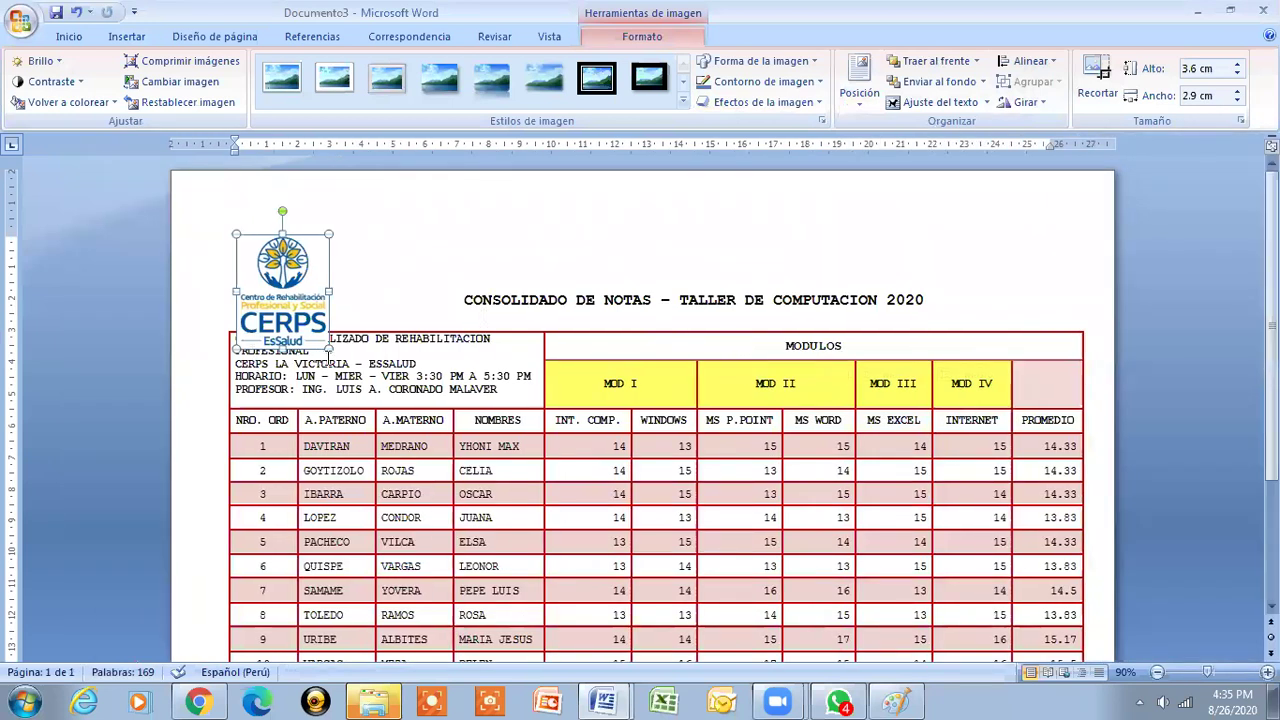
pyautogui.moveTo(301, 336)
pyautogui.mouseDown()
pyautogui.moveTo(281, 297)
pyautogui.moveTo(265, 295)
pyautogui.moveTo(294, 322)
pyautogui.mouseUp()
pyautogui.click(417, 299)
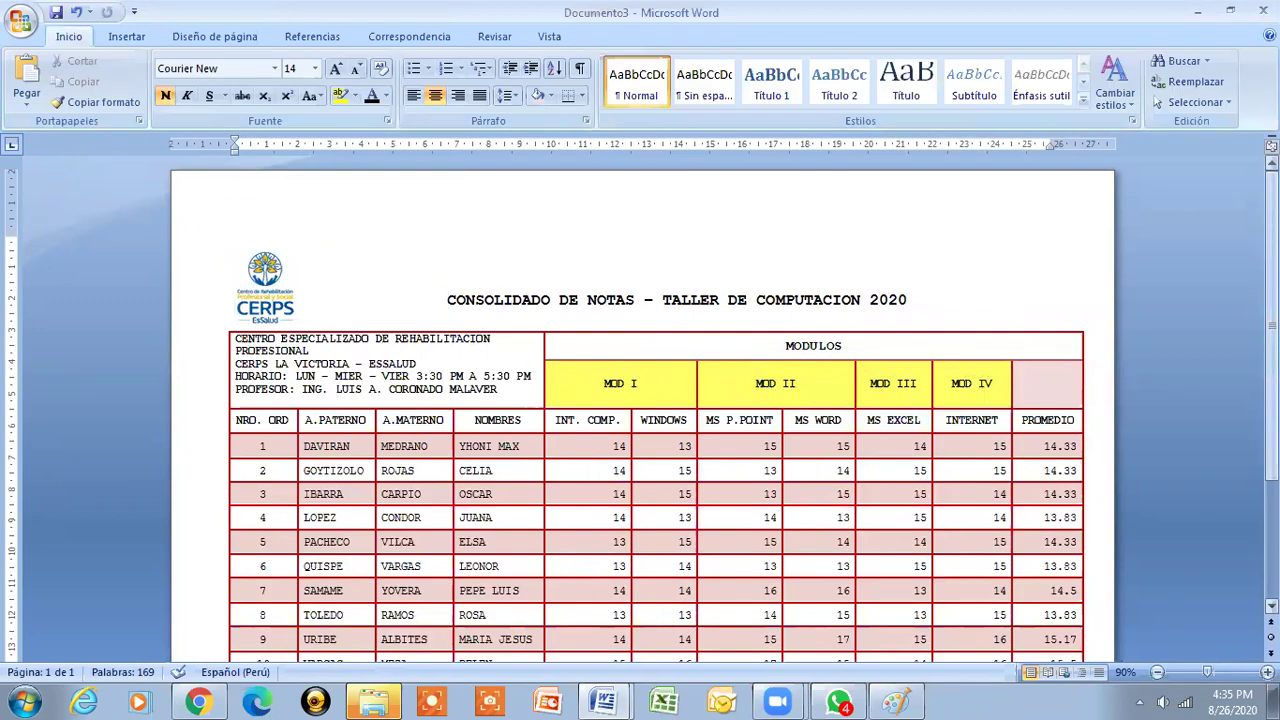
pyautogui.scroll(-3, 640, 400)
pyautogui.scroll(3, 640, 400)
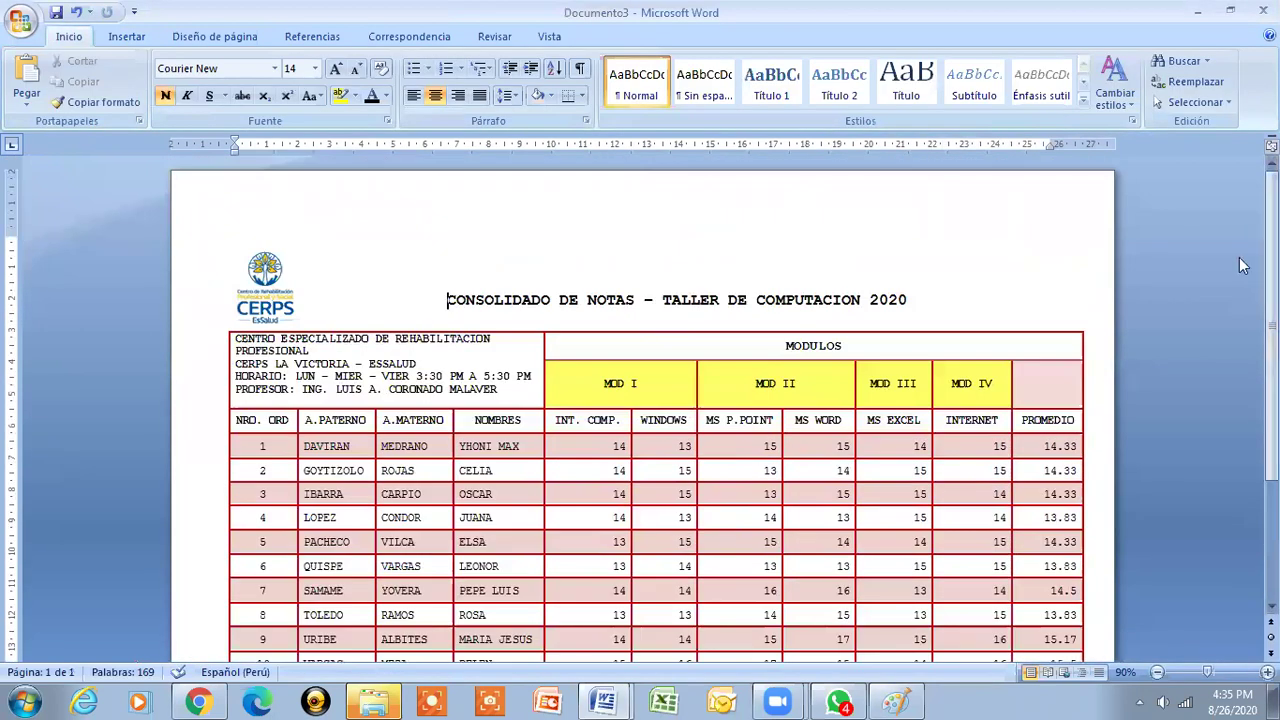
pyautogui.click(1158, 673)
pyautogui.click(1158, 673)
pyautogui.click(1158, 673)
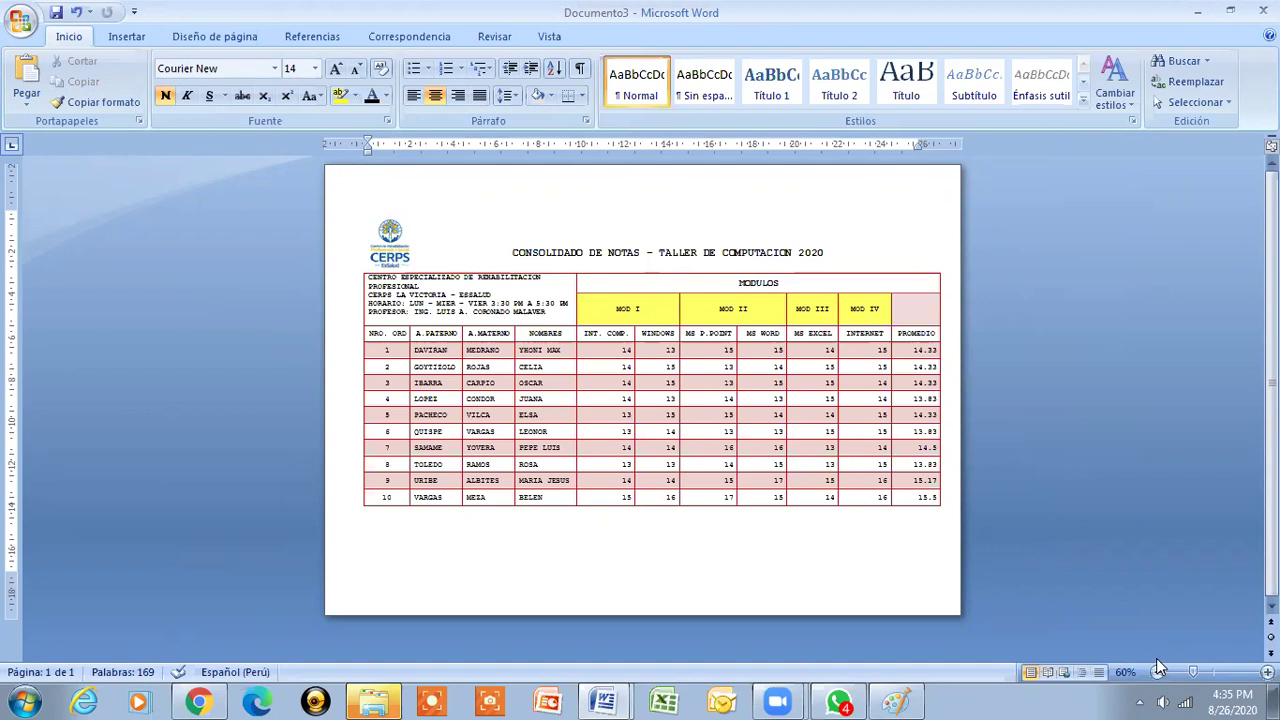
pyautogui.scroll(1, 645, 390)
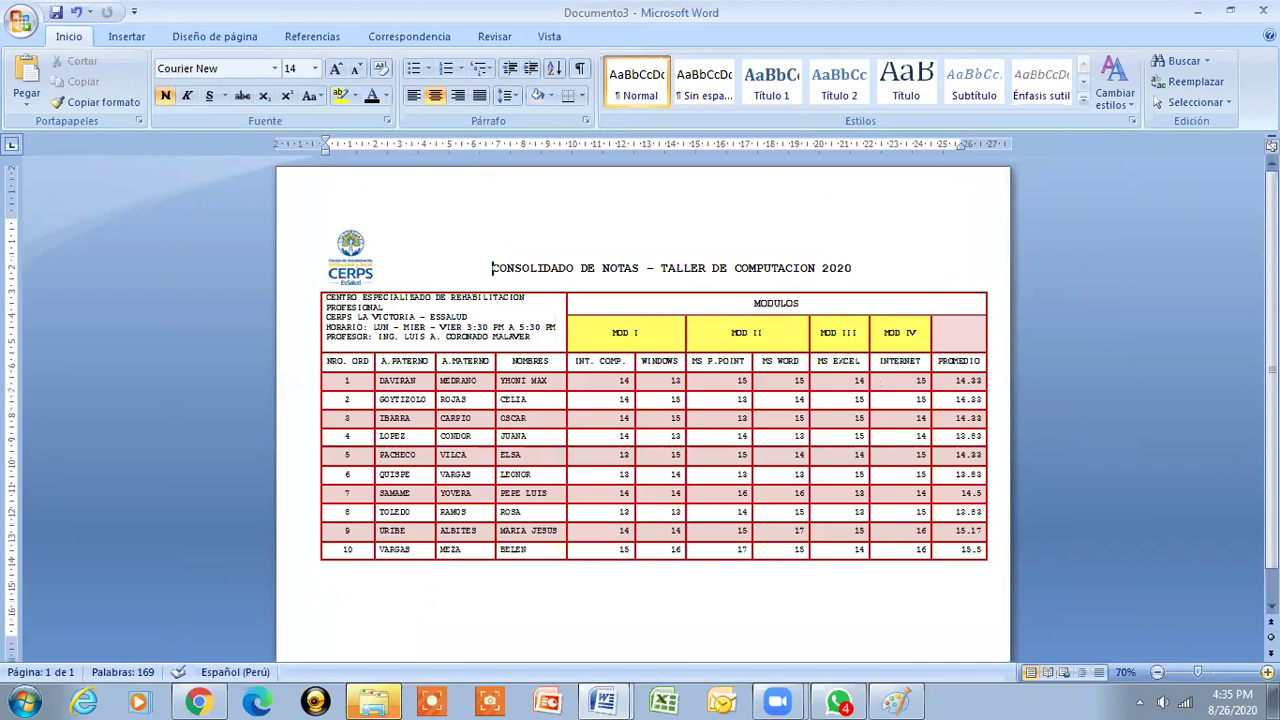
pyautogui.scroll(1, 645, 415)
pyautogui.scroll(1, 645, 415)
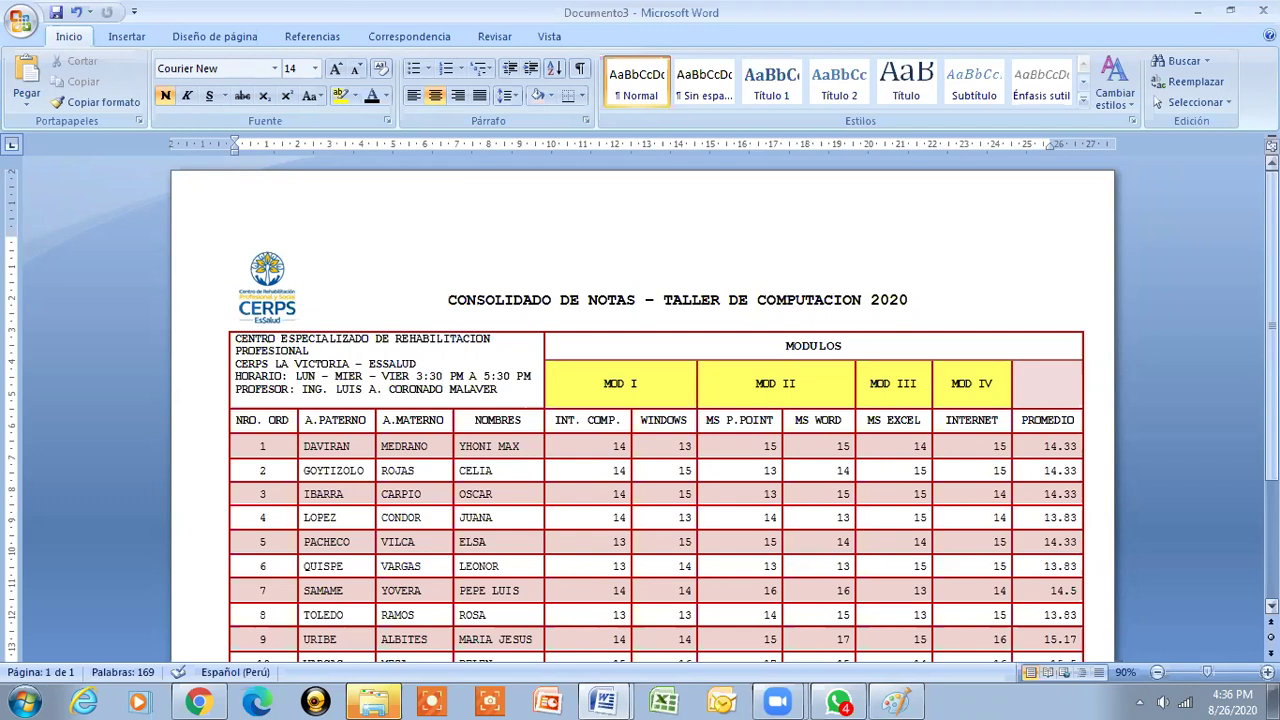
# - Delete the 14.33 average from the first row's PROMEDIO cell
pyautogui.scroll(-1, 1040, 386)
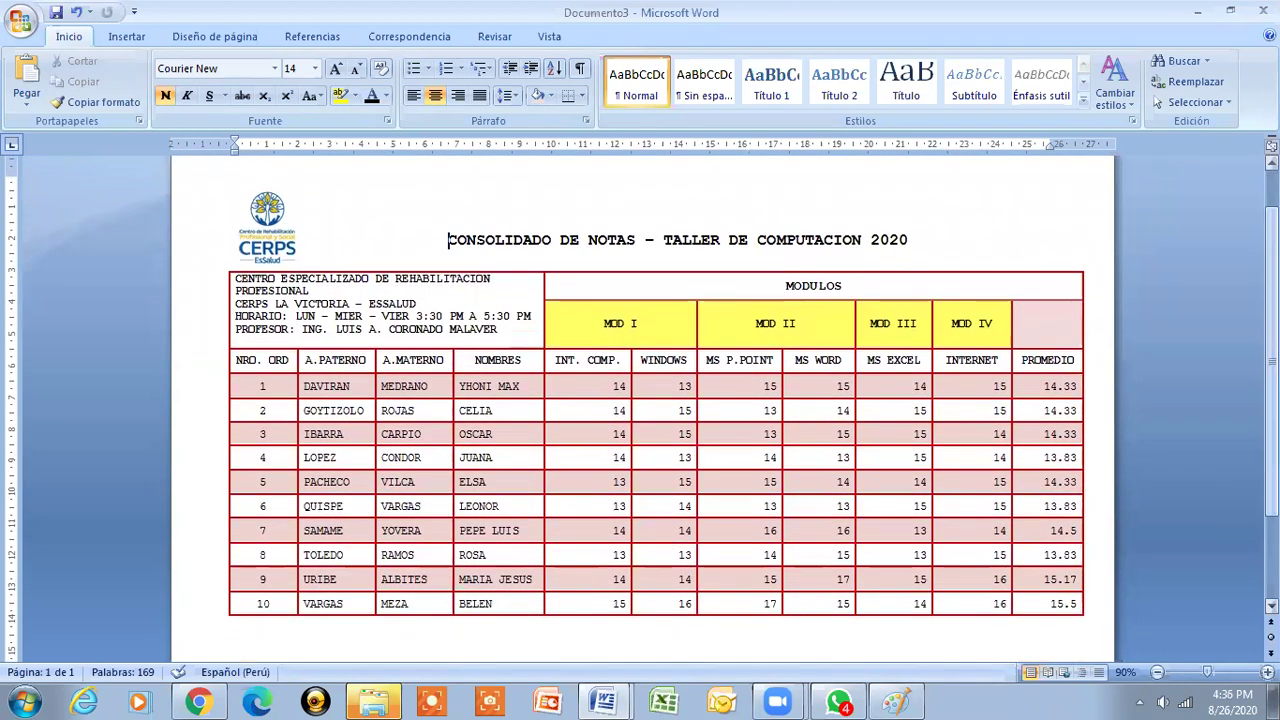
pyautogui.moveTo(1040, 386)
pyautogui.mouseDown()
pyautogui.moveTo(1078, 392)
pyautogui.moveTo(1048, 386)
pyautogui.mouseUp()
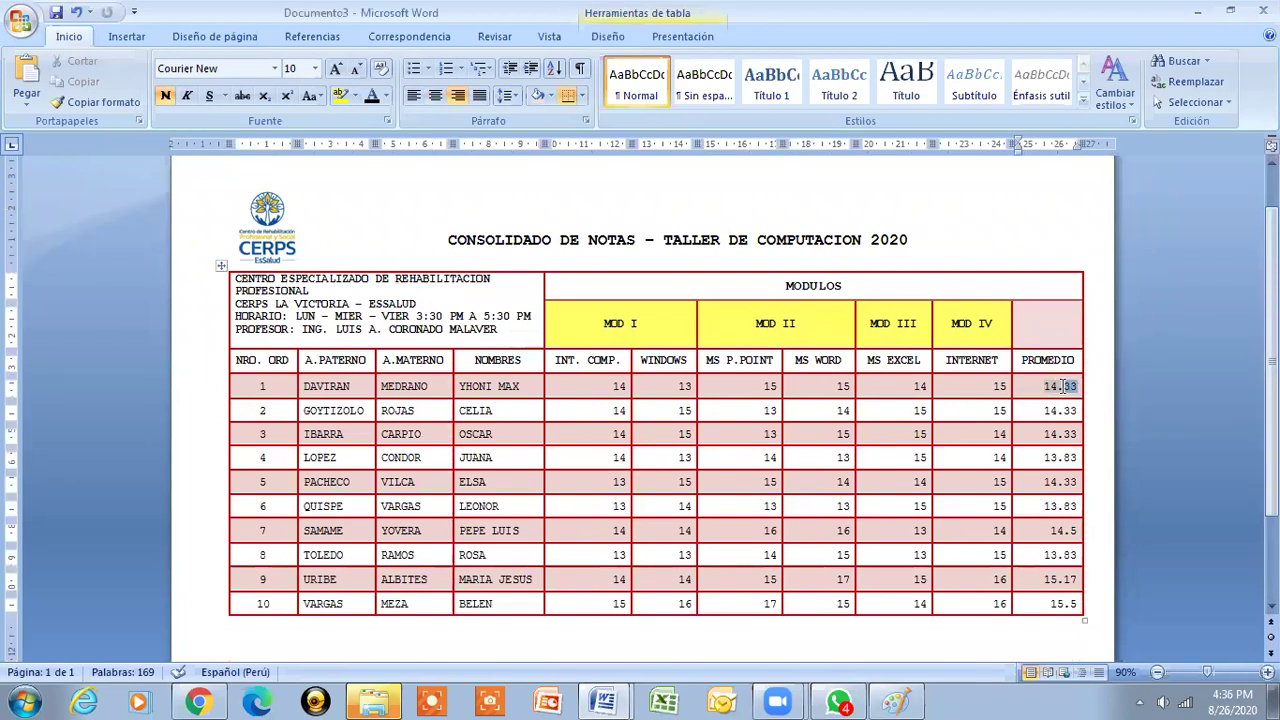
pyautogui.press('Delete')
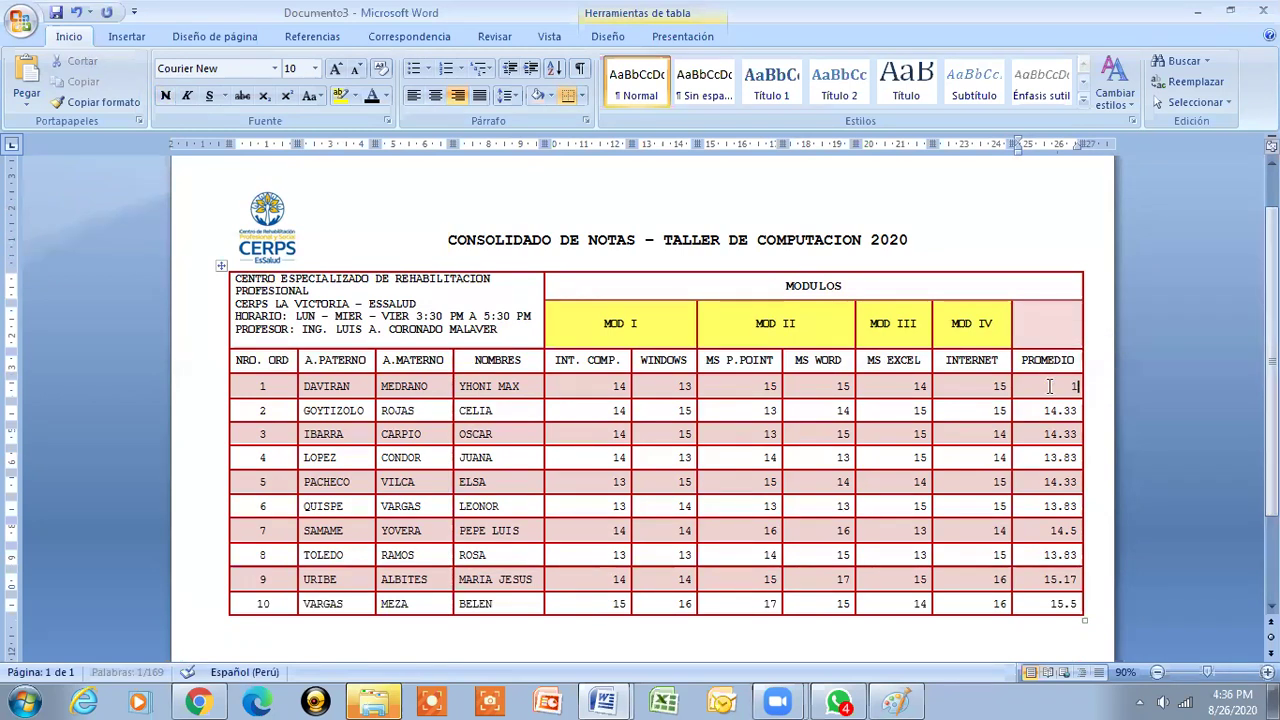
pyautogui.press('Delete')
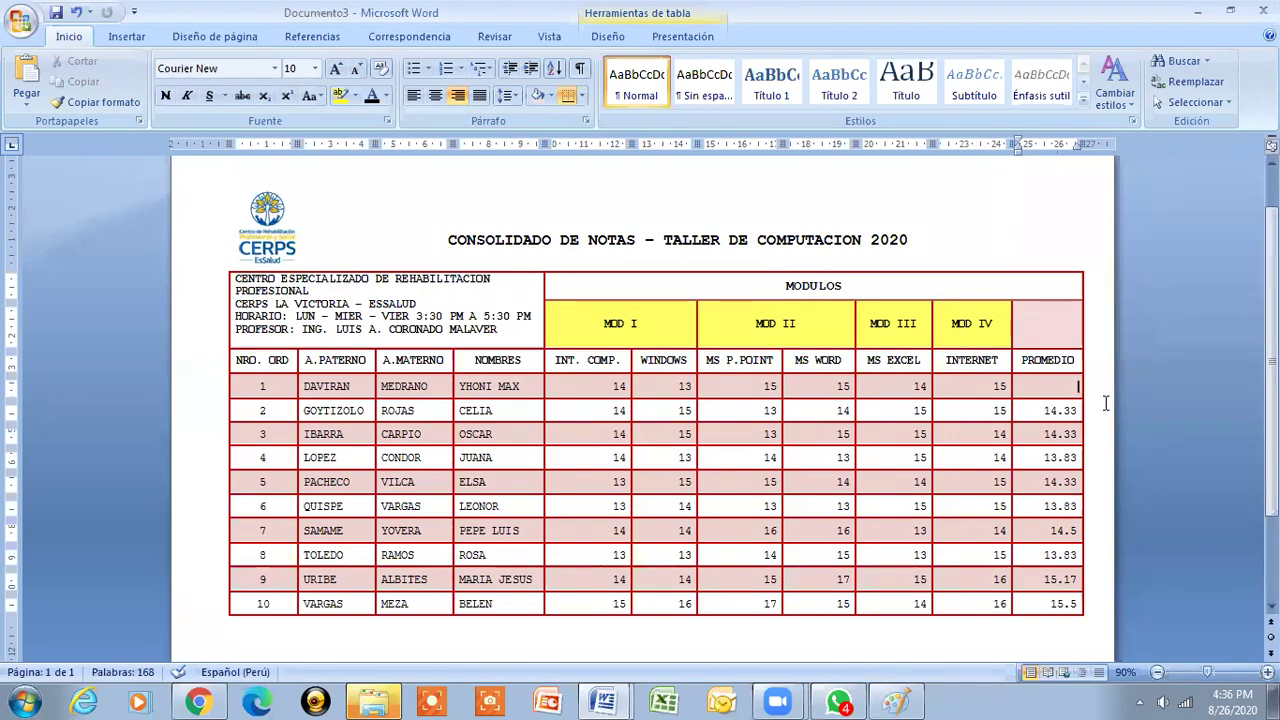
pyautogui.click(423, 241)
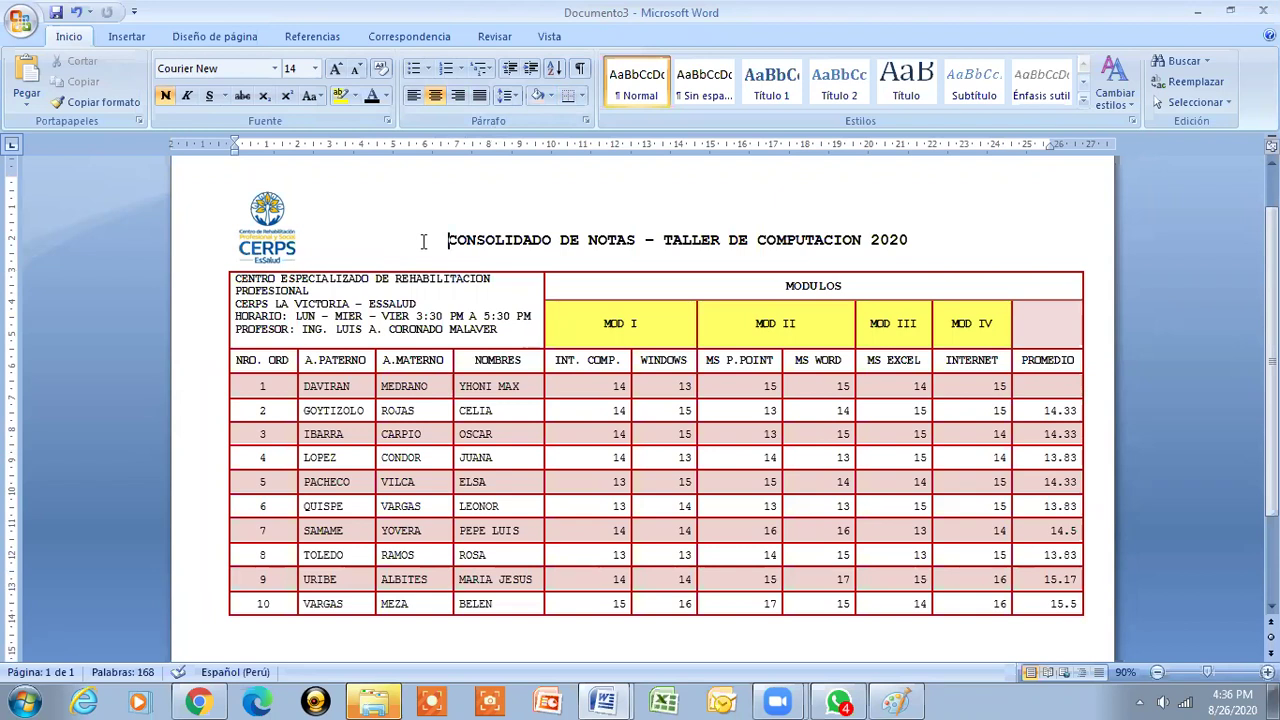
# - Fill row 1's PROMEDIO cell with the formula =SUM(LEFT)/6, giving 14.33
pyautogui.click(1048, 383)
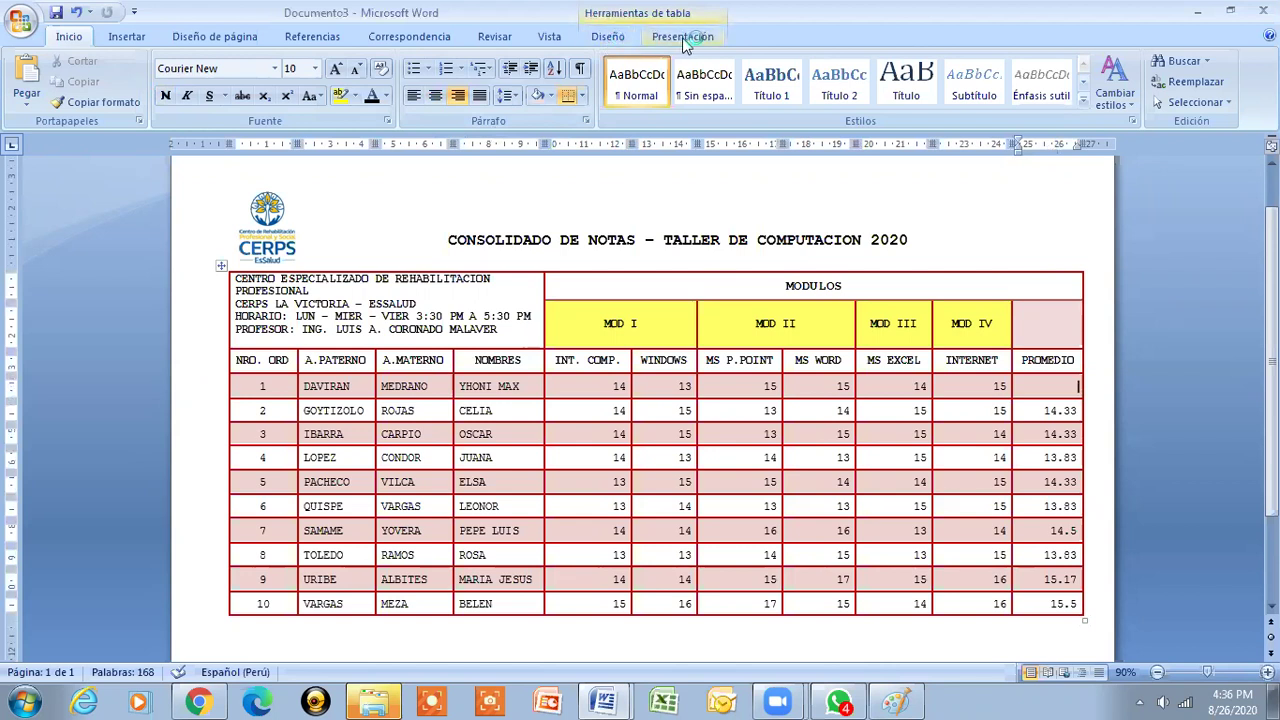
pyautogui.click(682, 37)
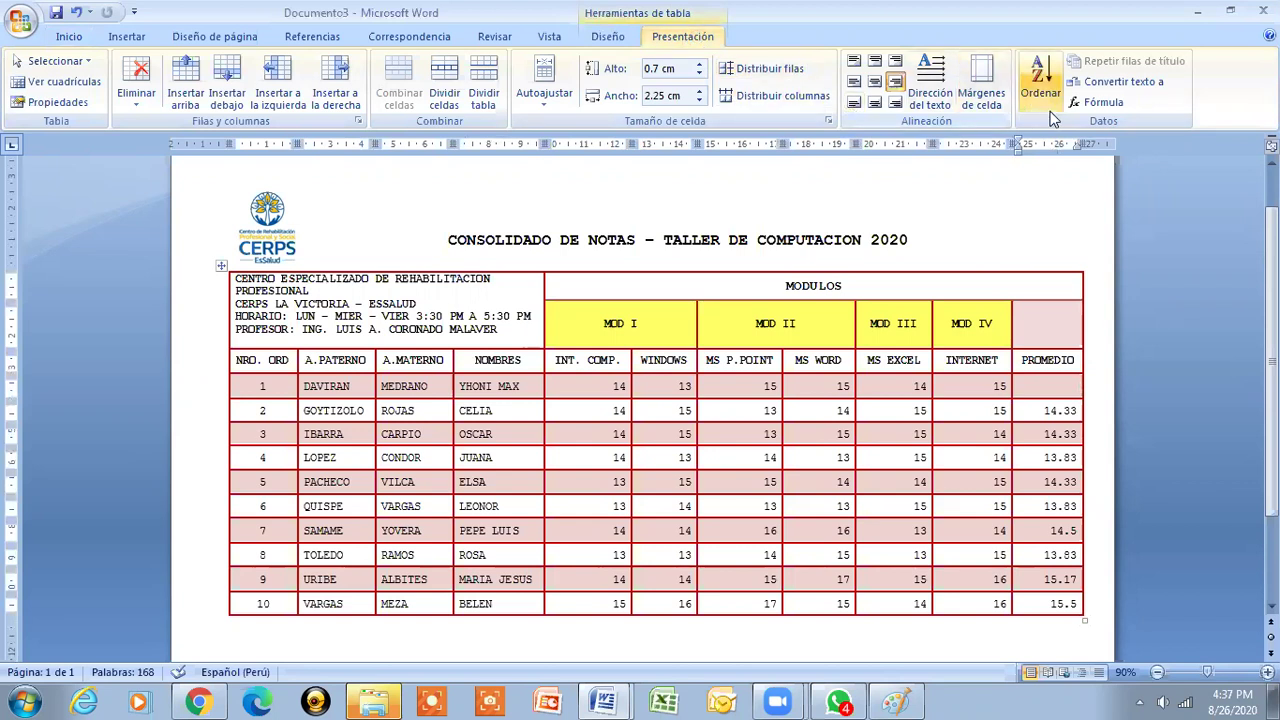
pyautogui.click(1102, 103)
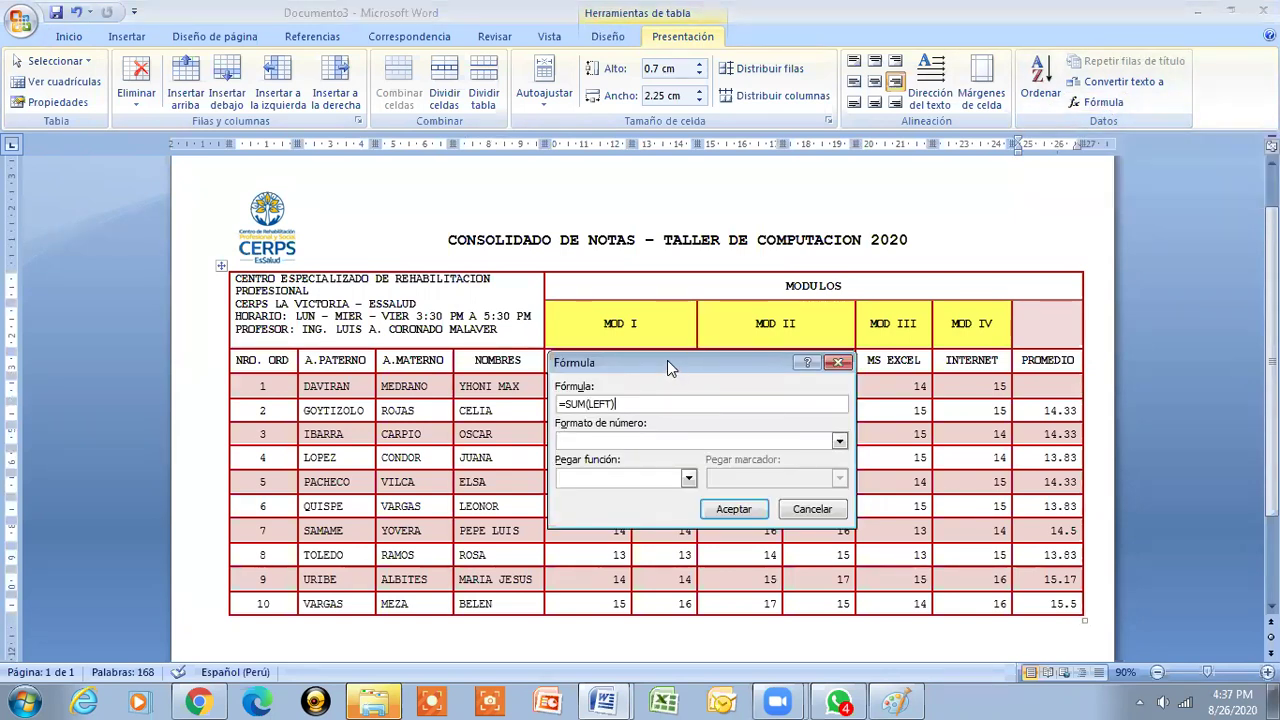
pyautogui.moveTo(667, 362); pyautogui.dragTo(619, 233)
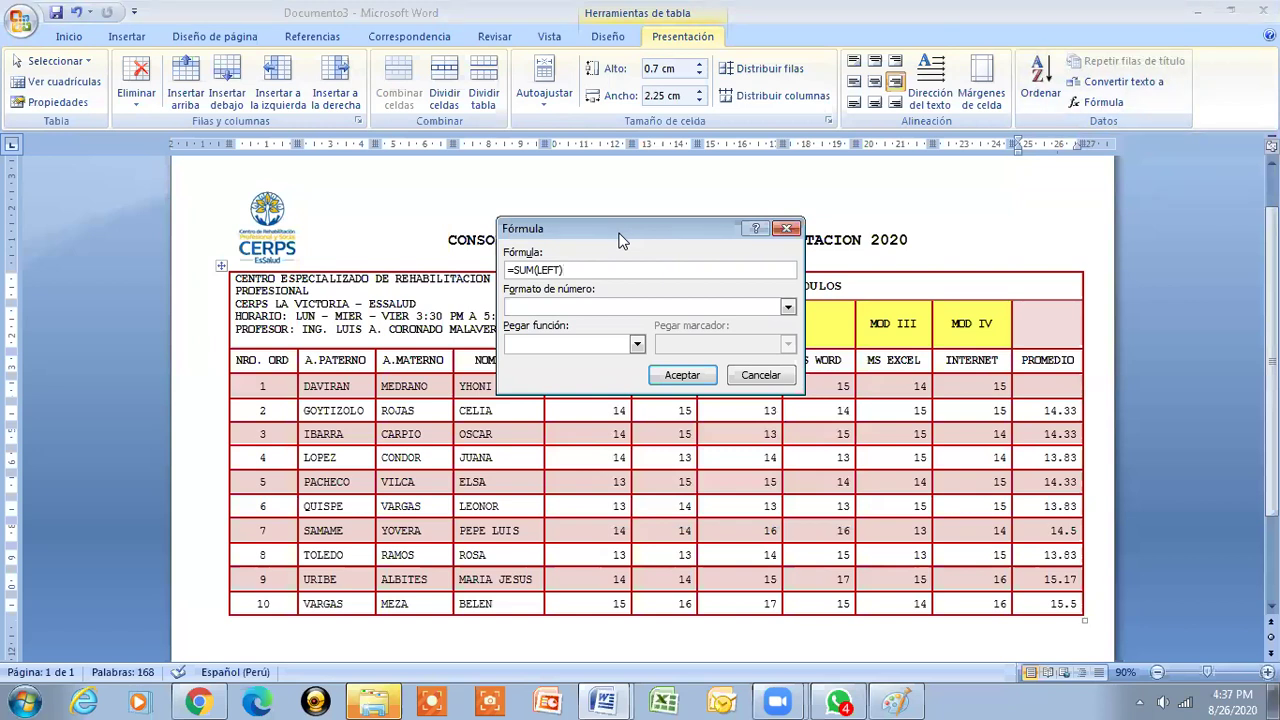
pyautogui.press('BackSpace')
pyautogui.press('BackSpace')
pyautogui.press('BackSpace')
pyautogui.press('BackSpace')
pyautogui.press('BackSpace')
pyautogui.press('BackSpace')
pyautogui.press('BackSpace')
pyautogui.press('BackSpace')
pyautogui.press('BackSpace')
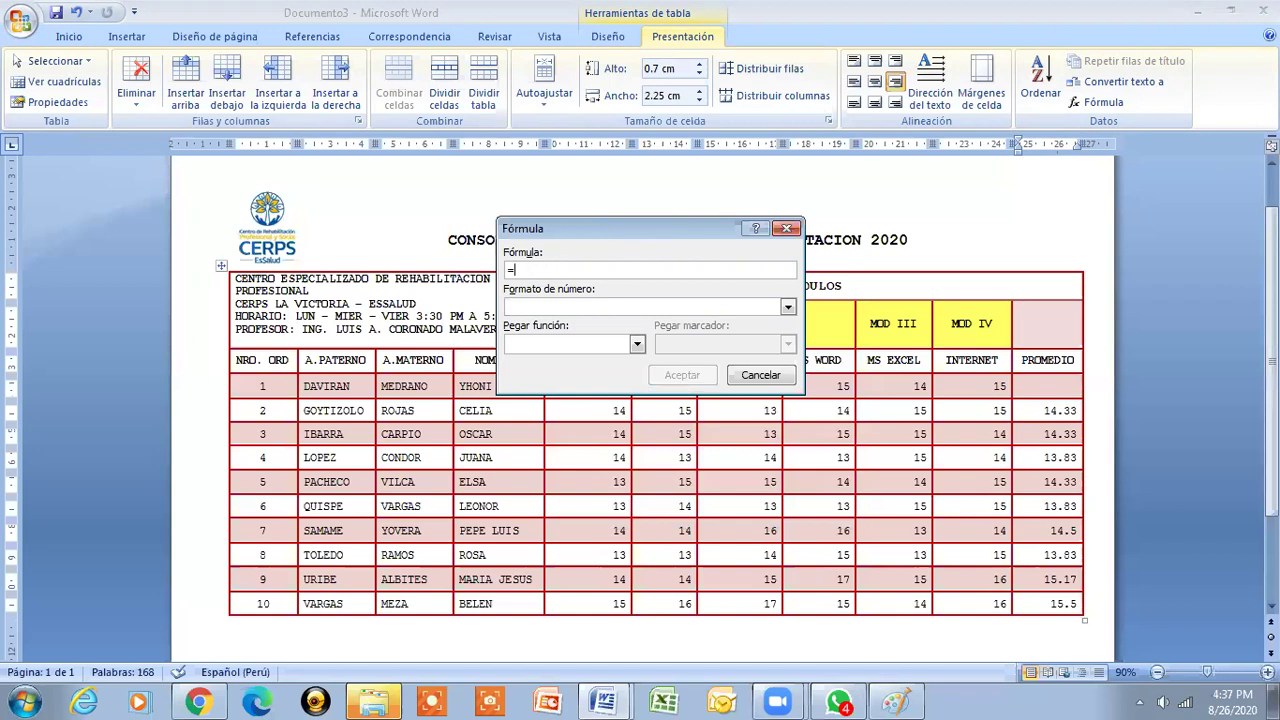
pyautogui.write('SUM')
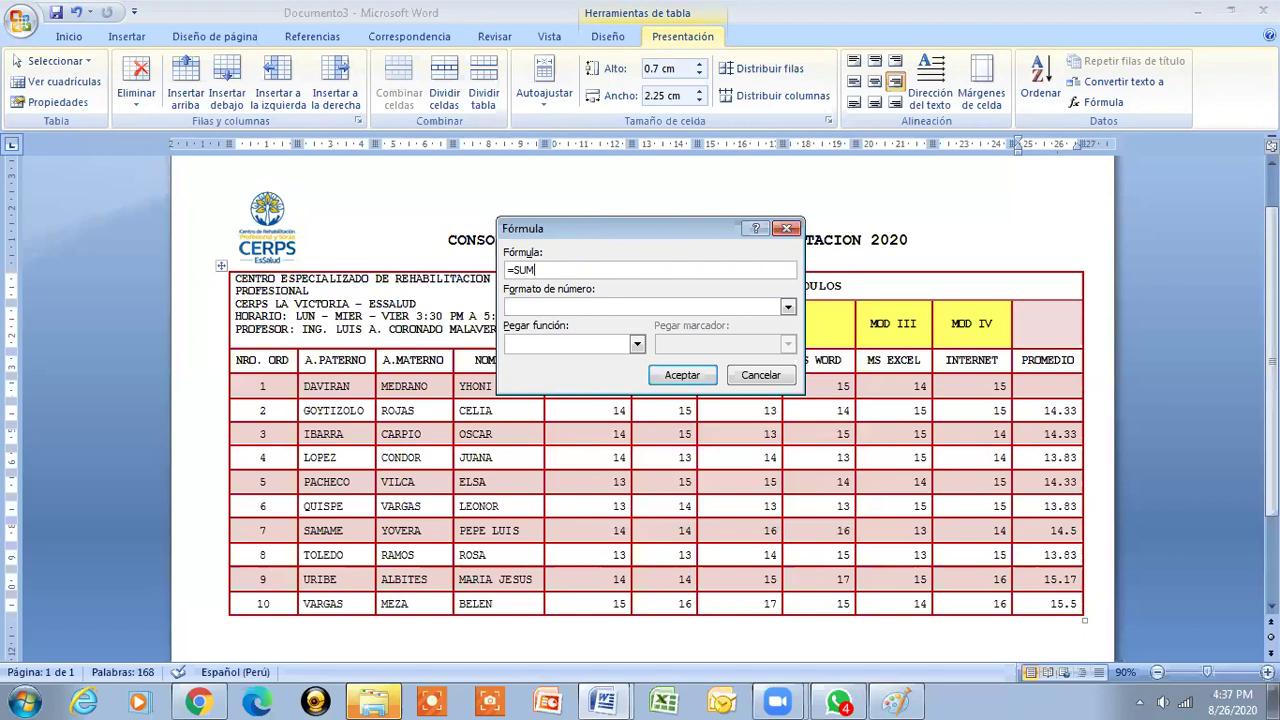
pyautogui.write('(')
pyautogui.write('LEFT)')
pyautogui.write('/')
pyautogui.moveTo(592, 232)
pyautogui.mouseDown()
pyautogui.moveTo(436, 179)
pyautogui.moveTo(553, 215)
pyautogui.mouseUp()
pyautogui.write('6')
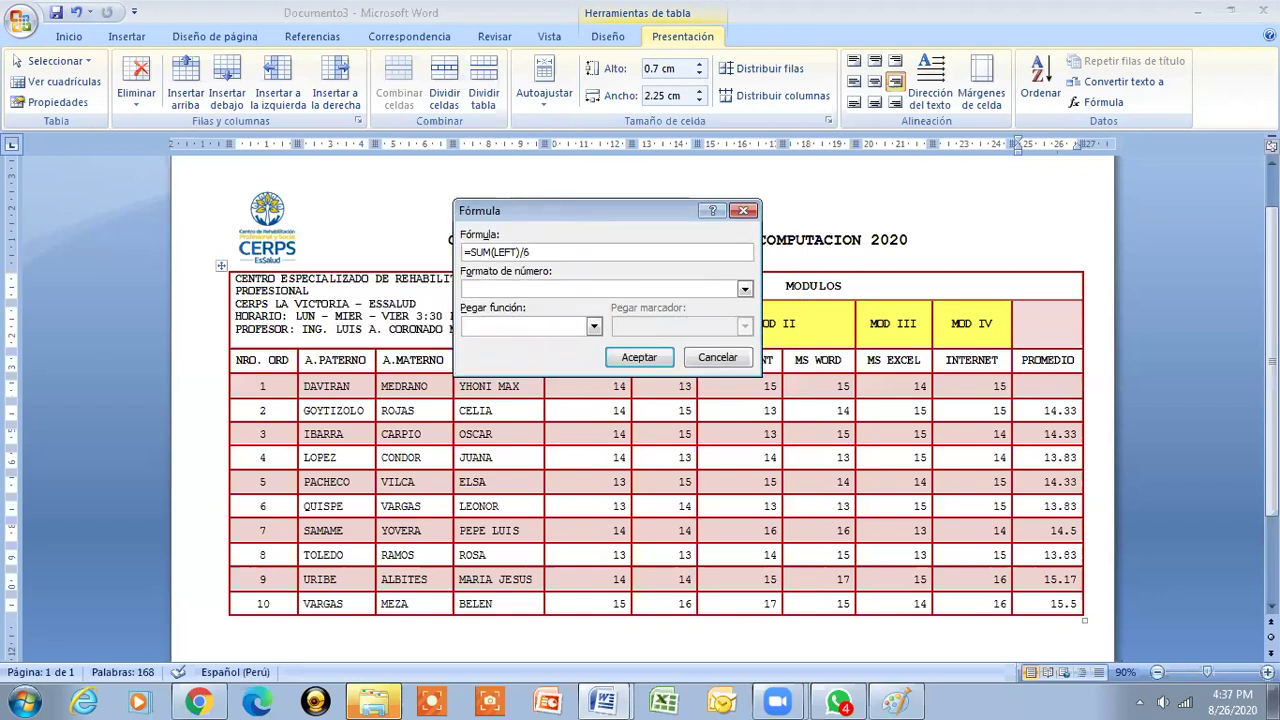
pyautogui.press('Return')
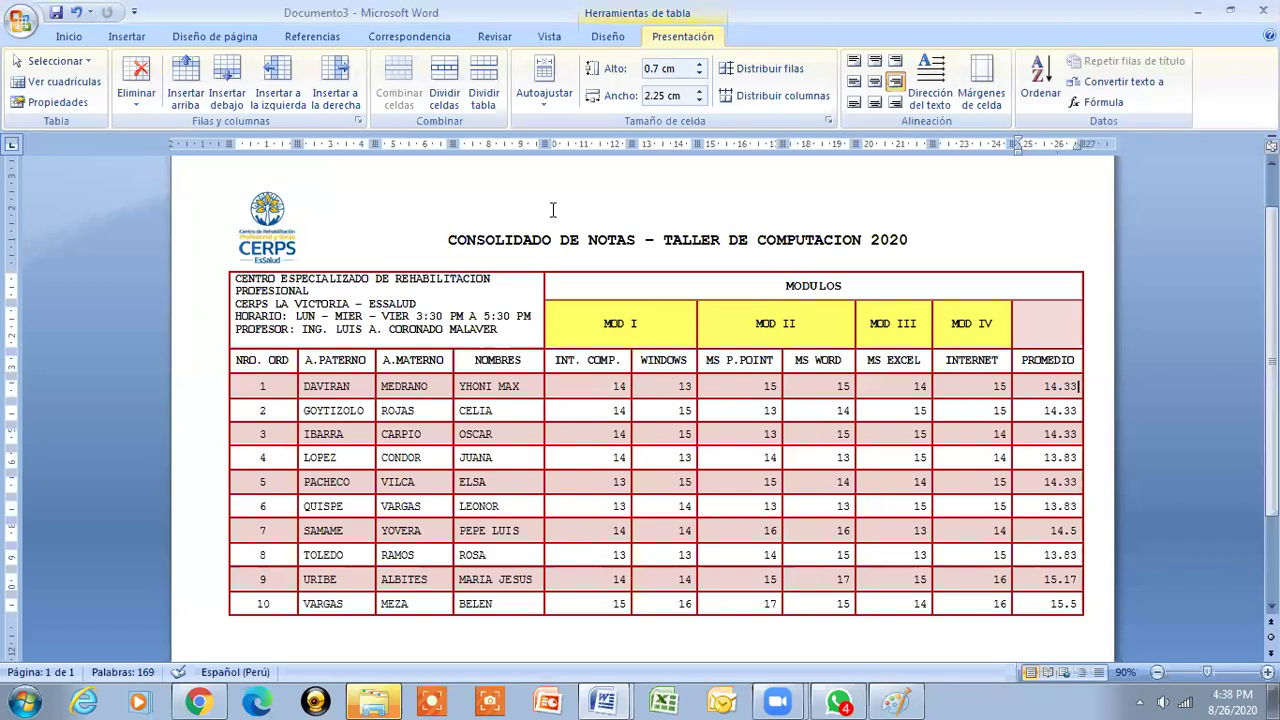
pyautogui.click(435, 238)
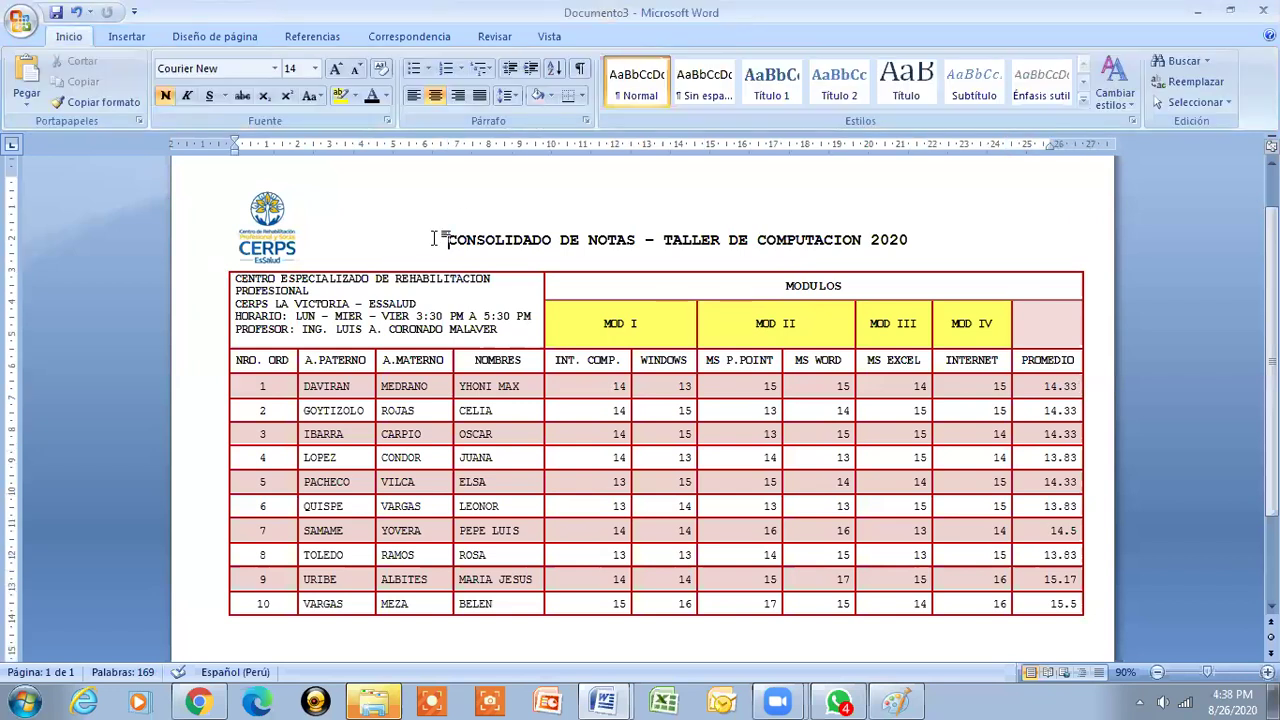
# - Shade the empty header cell right of MOD IV with the recent yellow
pyautogui.click(570, 282)
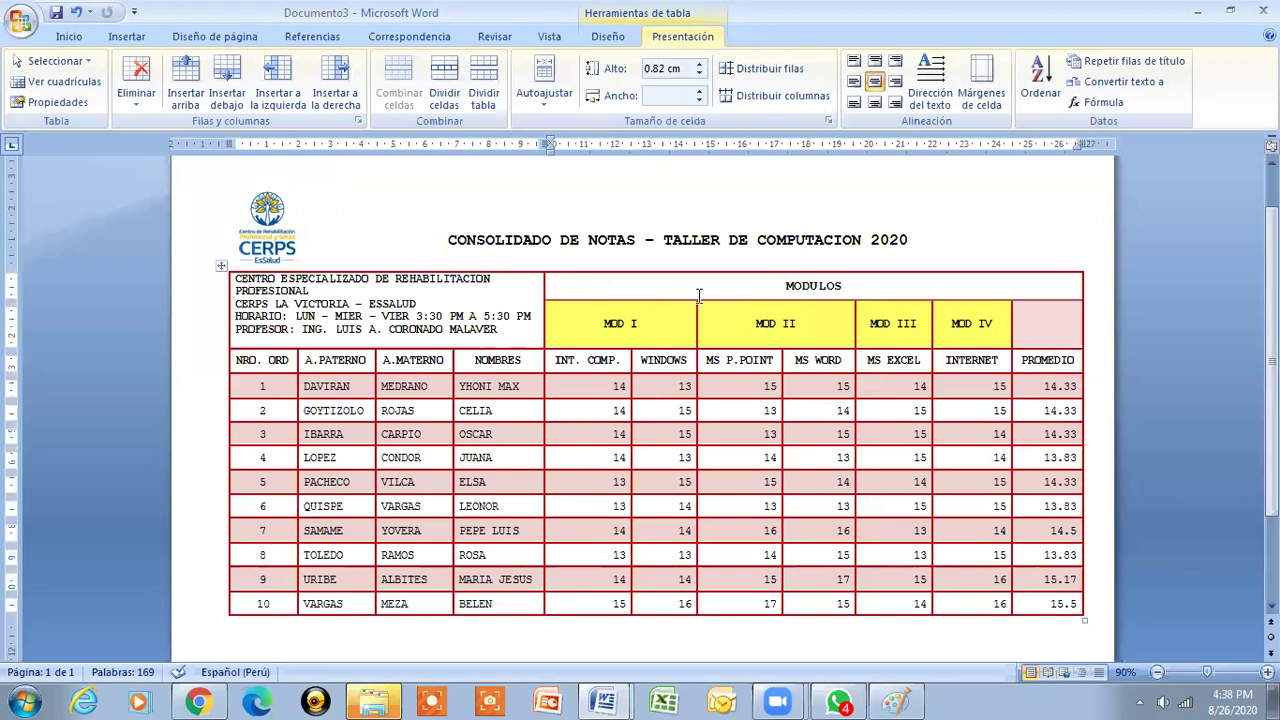
pyautogui.click(1043, 327)
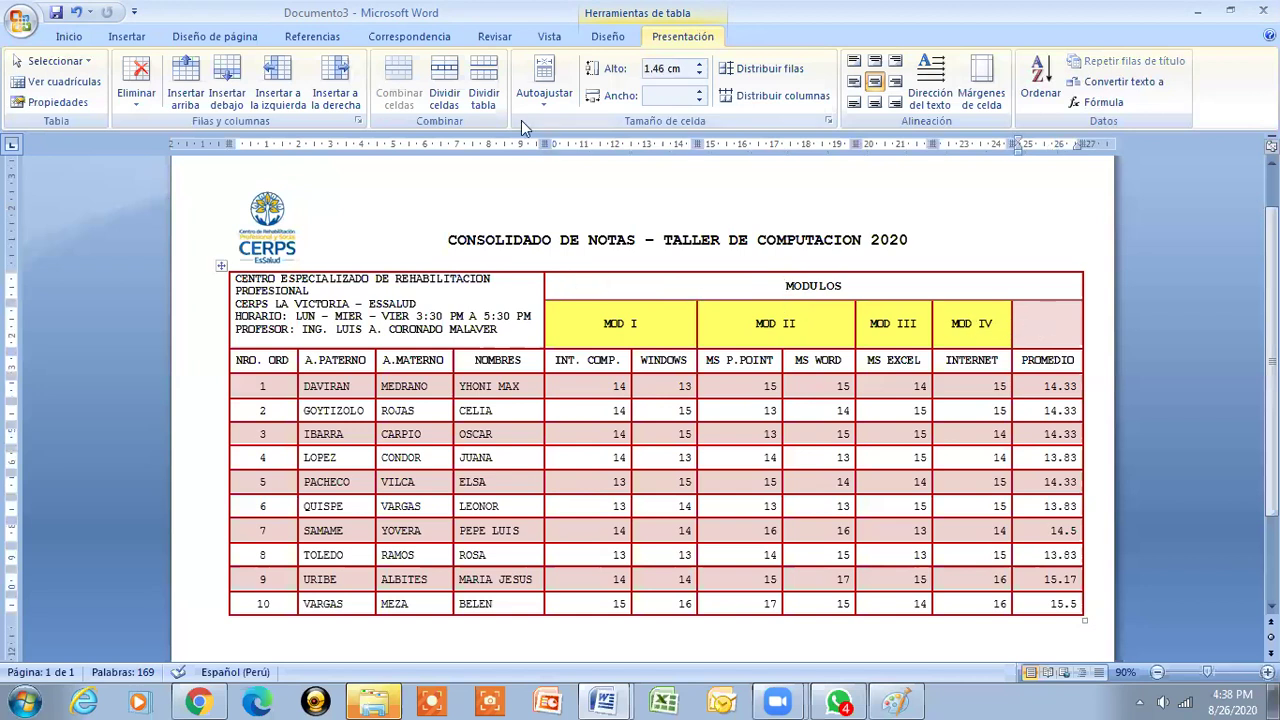
pyautogui.click(66, 36)
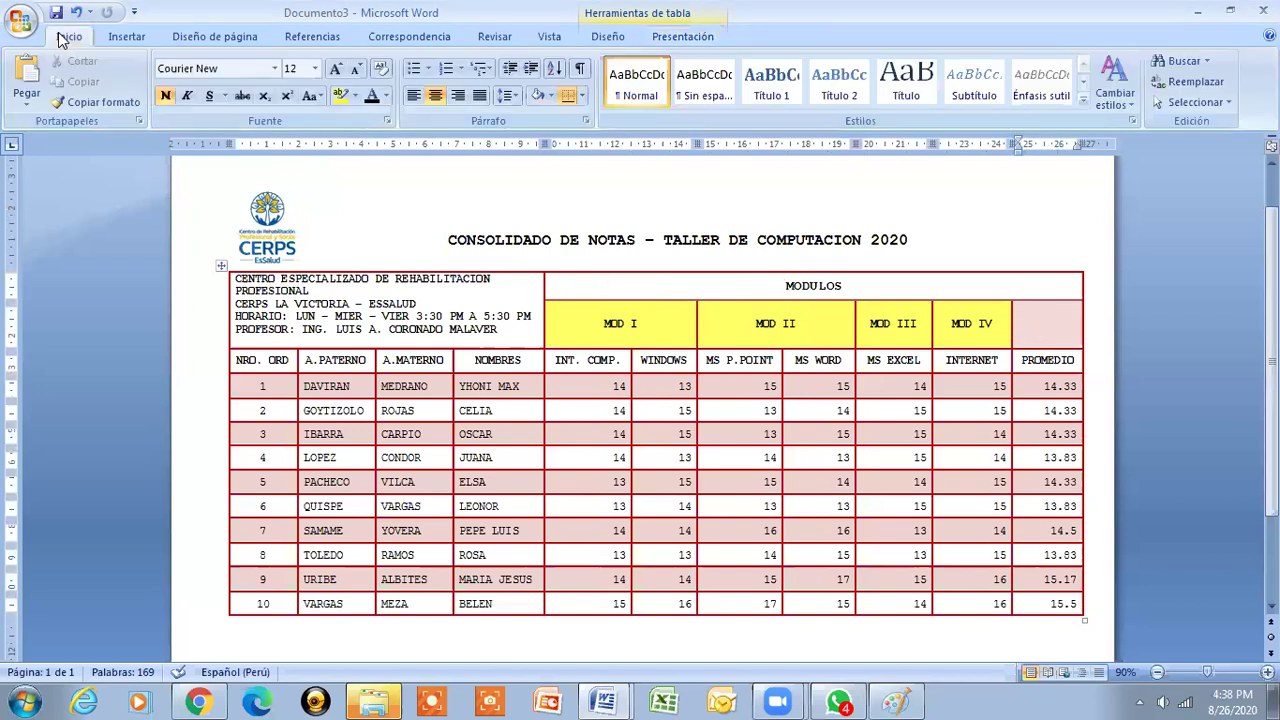
pyautogui.click(551, 97)
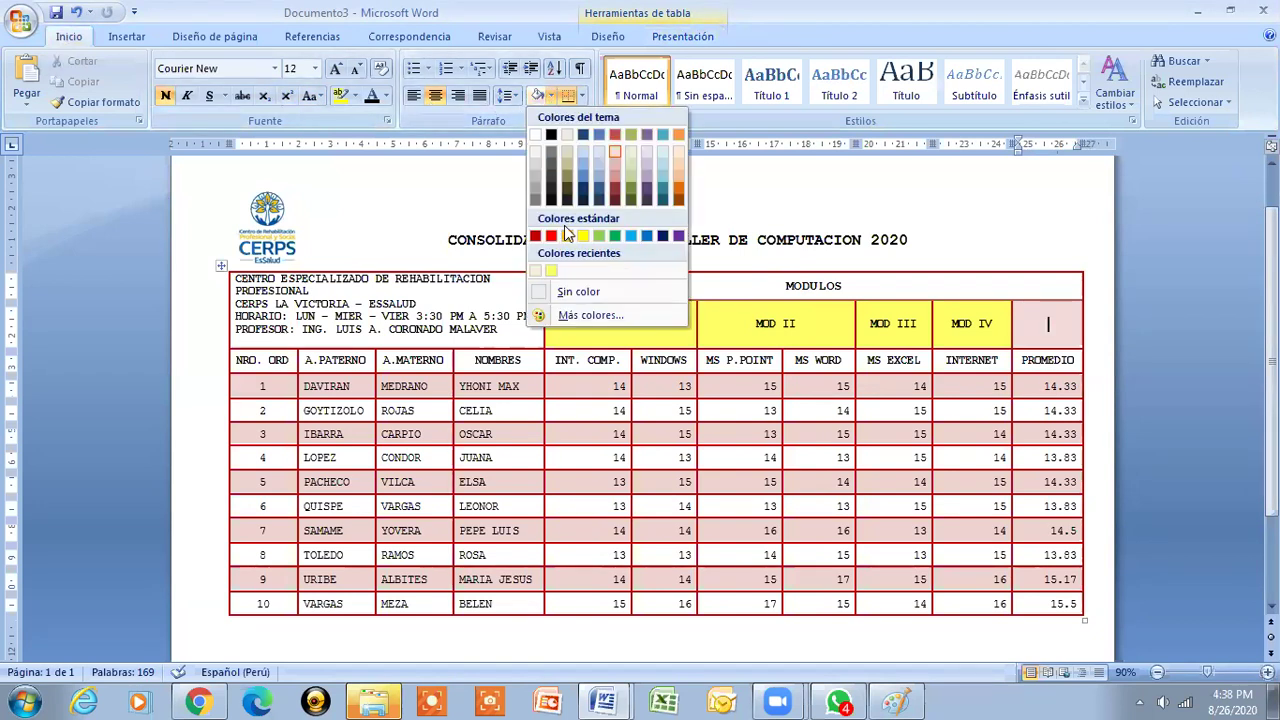
pyautogui.click(550, 268)
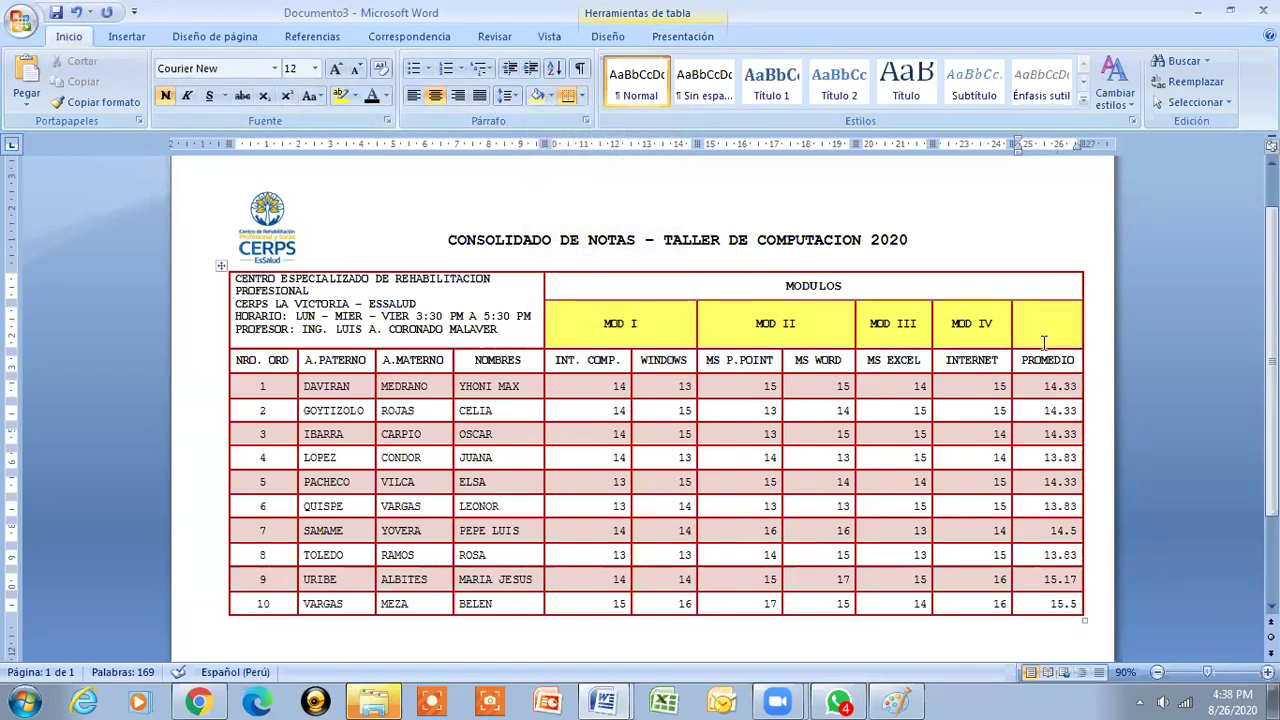
pyautogui.click(1097, 360)
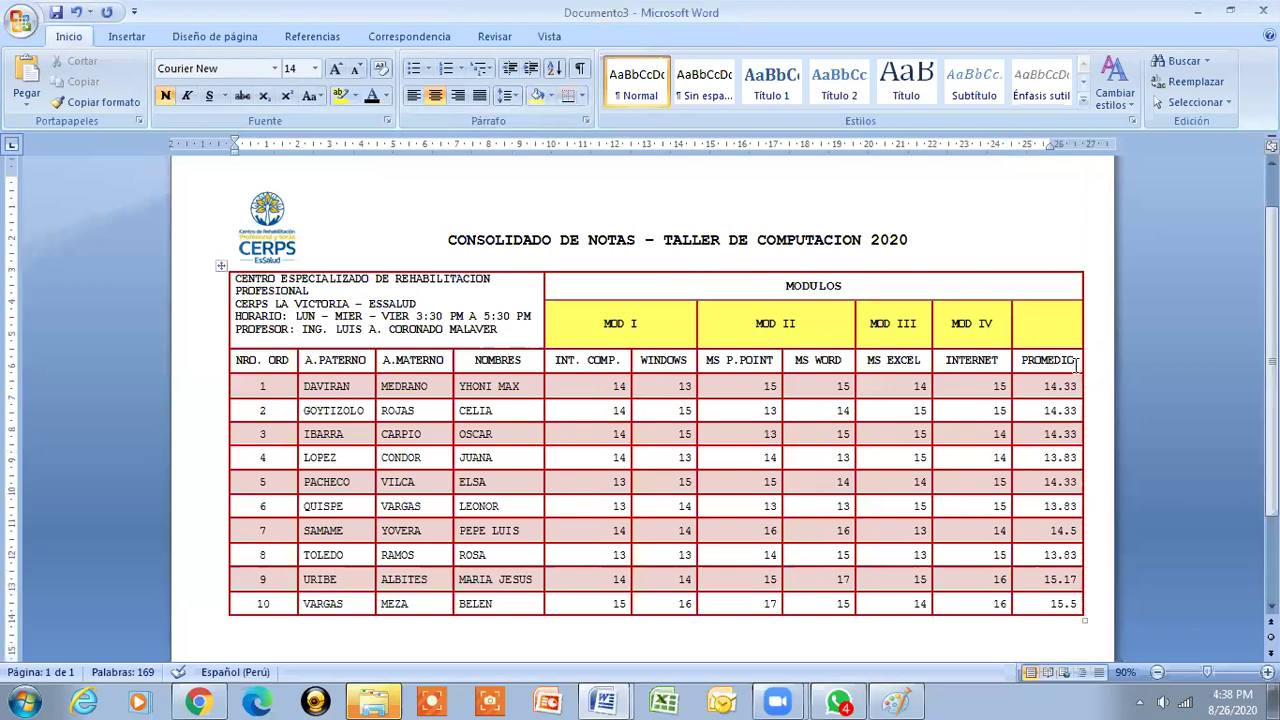
# - Select row 1's 14.33 average, then return to the new yellow cell
pyautogui.doubleClick(1068, 386)
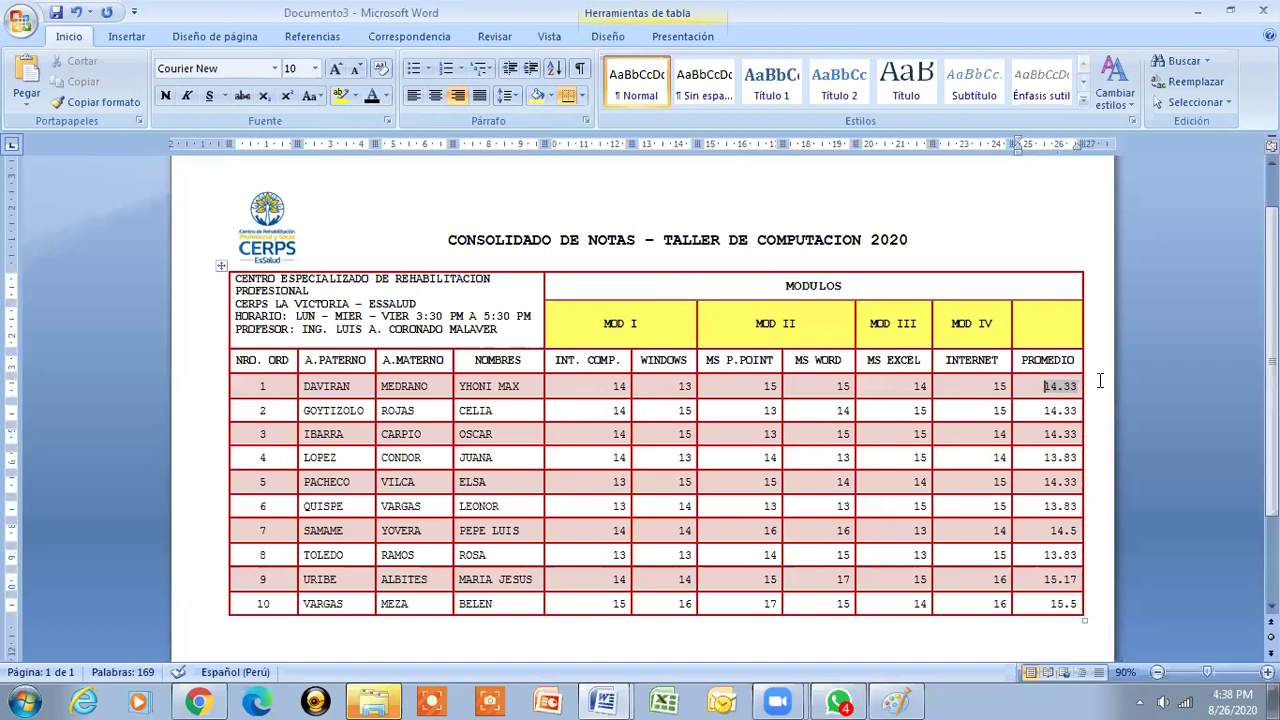
pyautogui.click(785, 287)
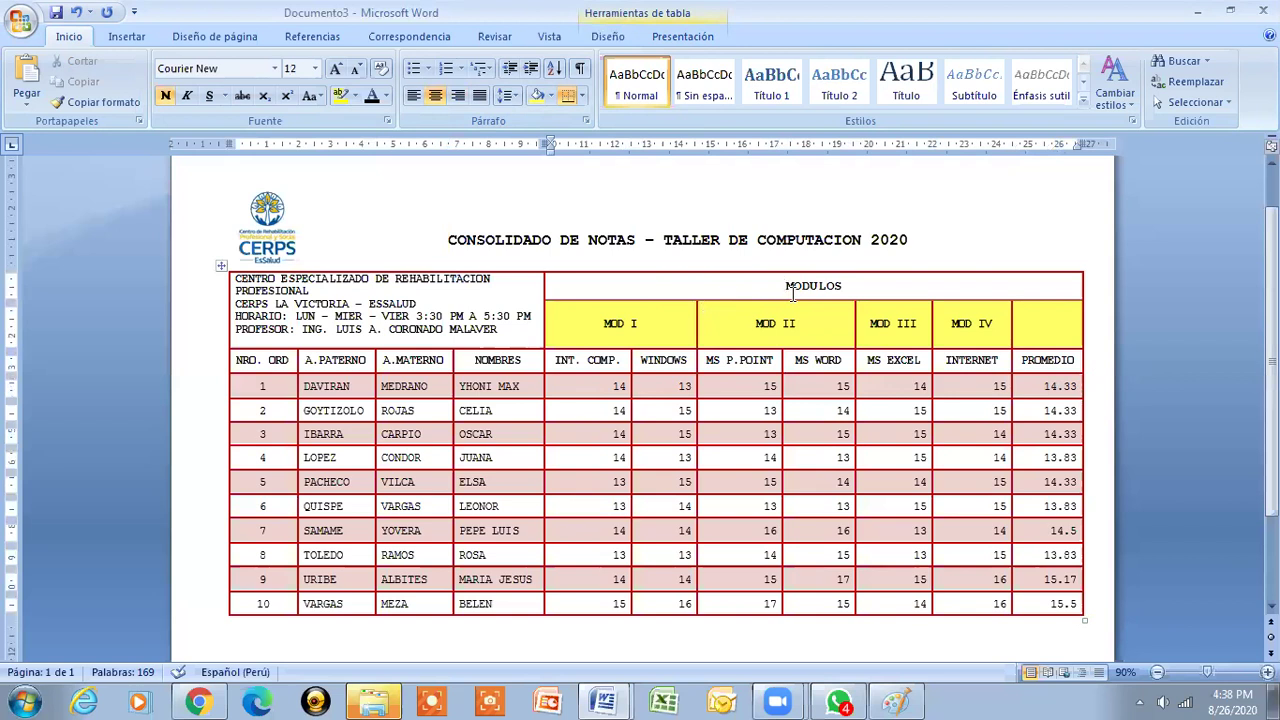
pyautogui.click(1023, 333)
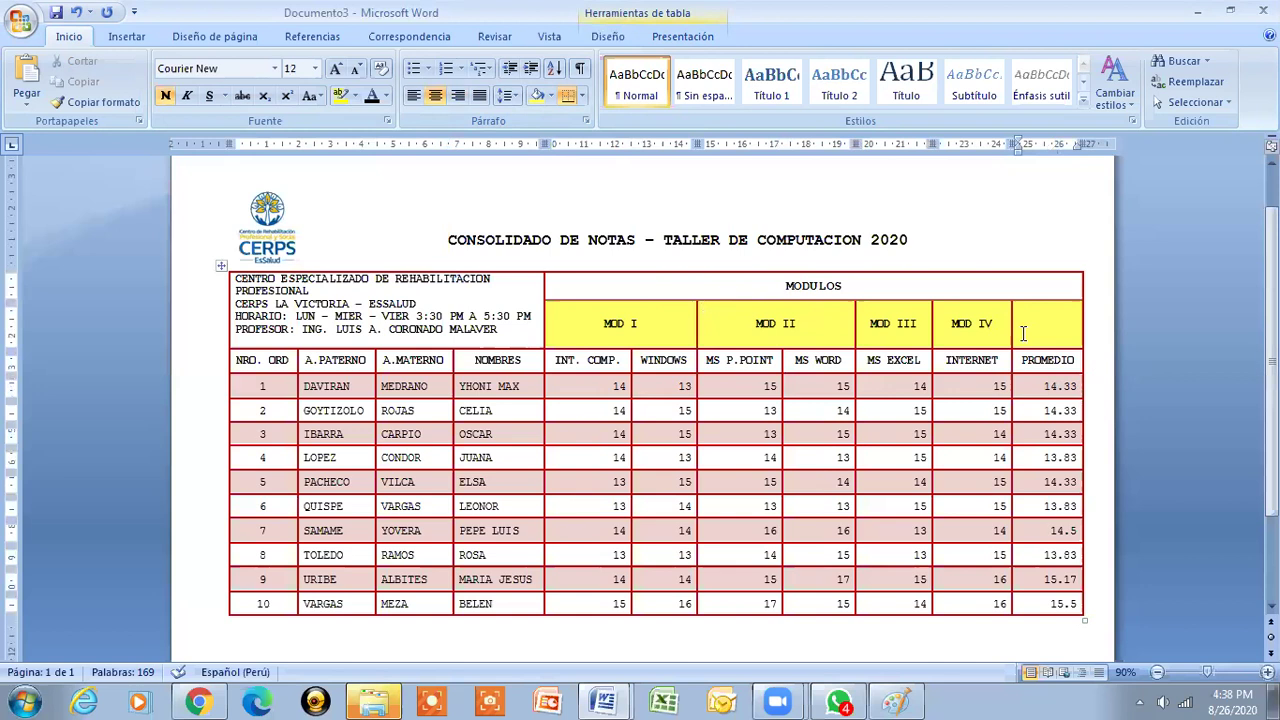
# - Put the cursor in the MODULOS cell and show the Table Tools Diseño options
pyautogui.click(450, 240)
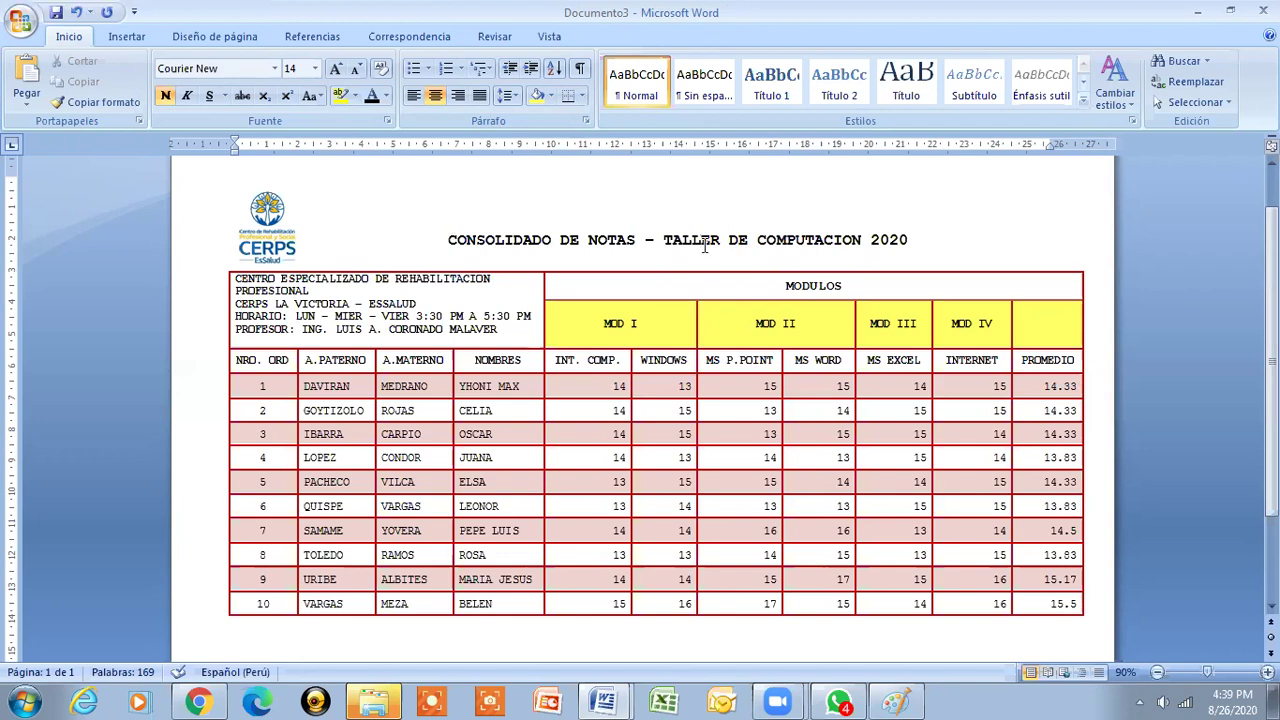
pyautogui.click(768, 291)
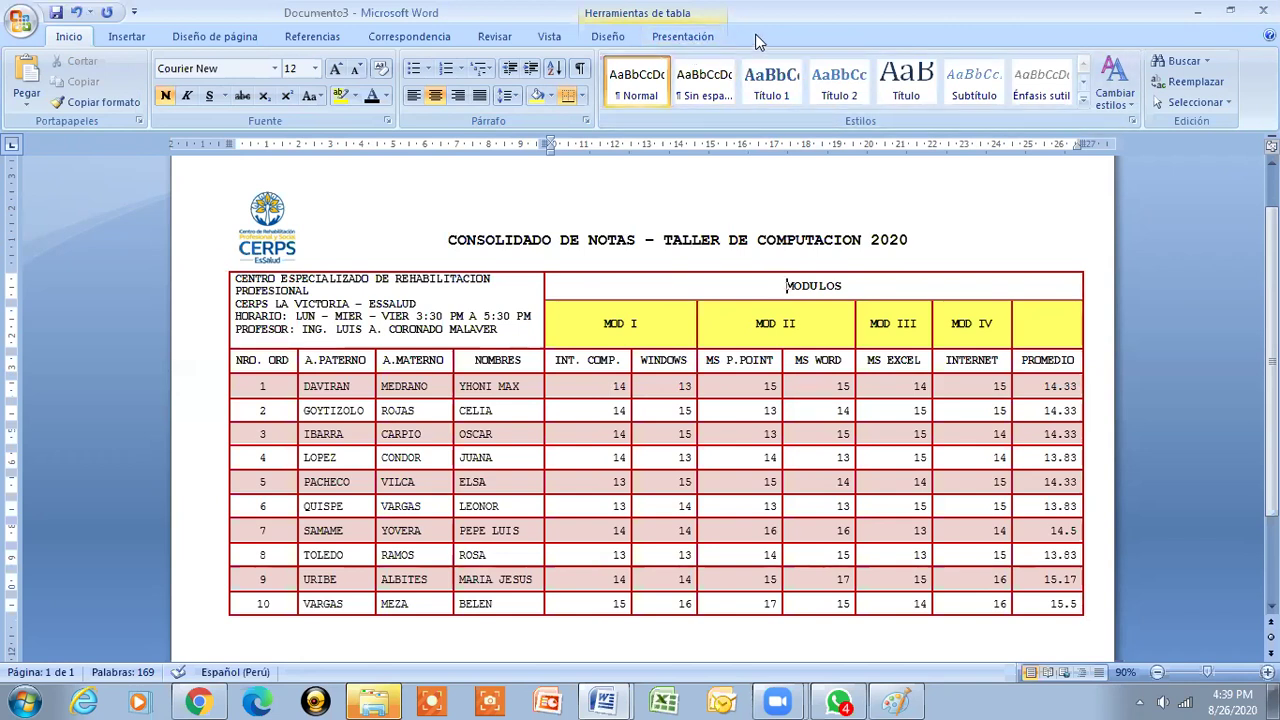
pyautogui.click(609, 40)
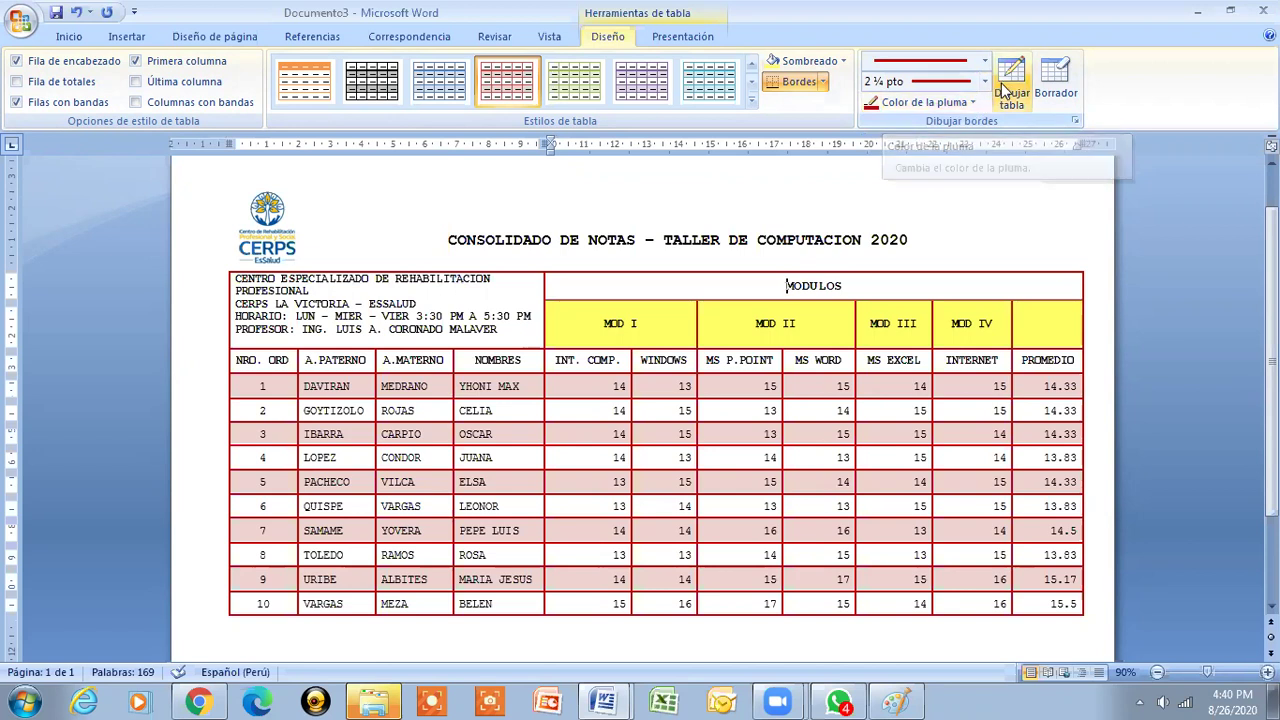
# - Browse the pen weight list and Presentación's Eliminar menu without changing anything
pyautogui.click(984, 82)
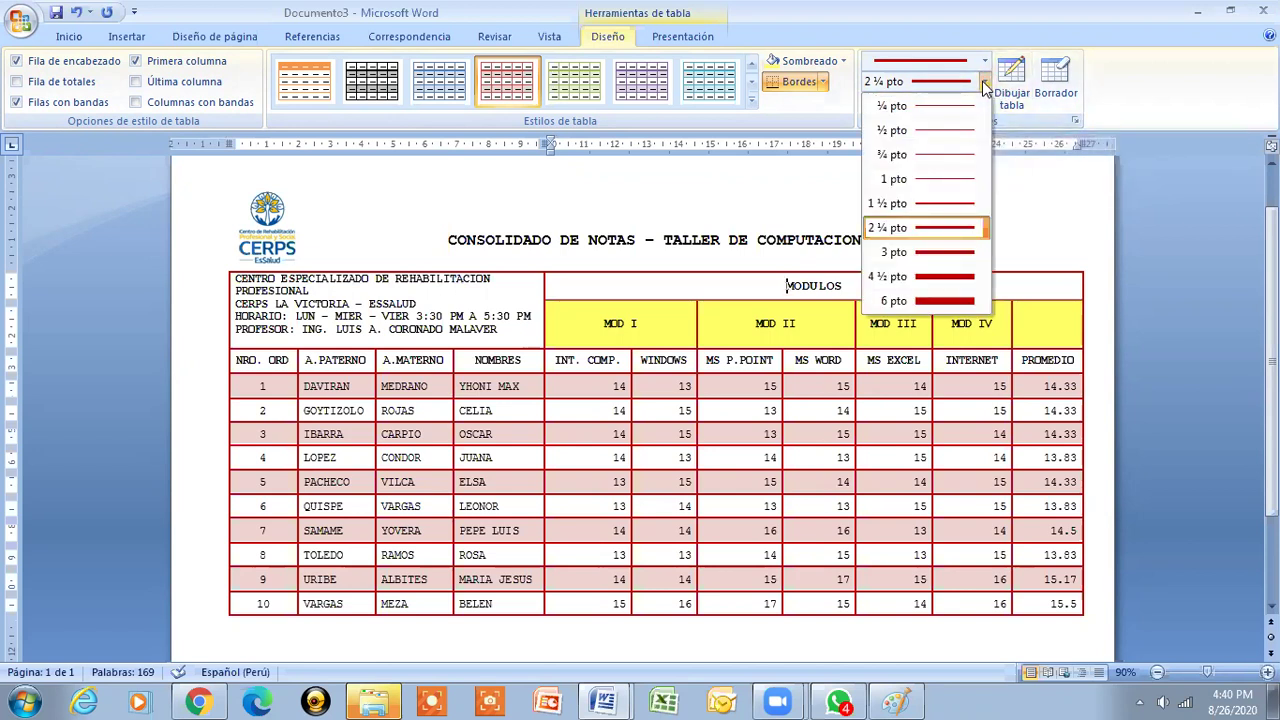
pyautogui.click(982, 81)
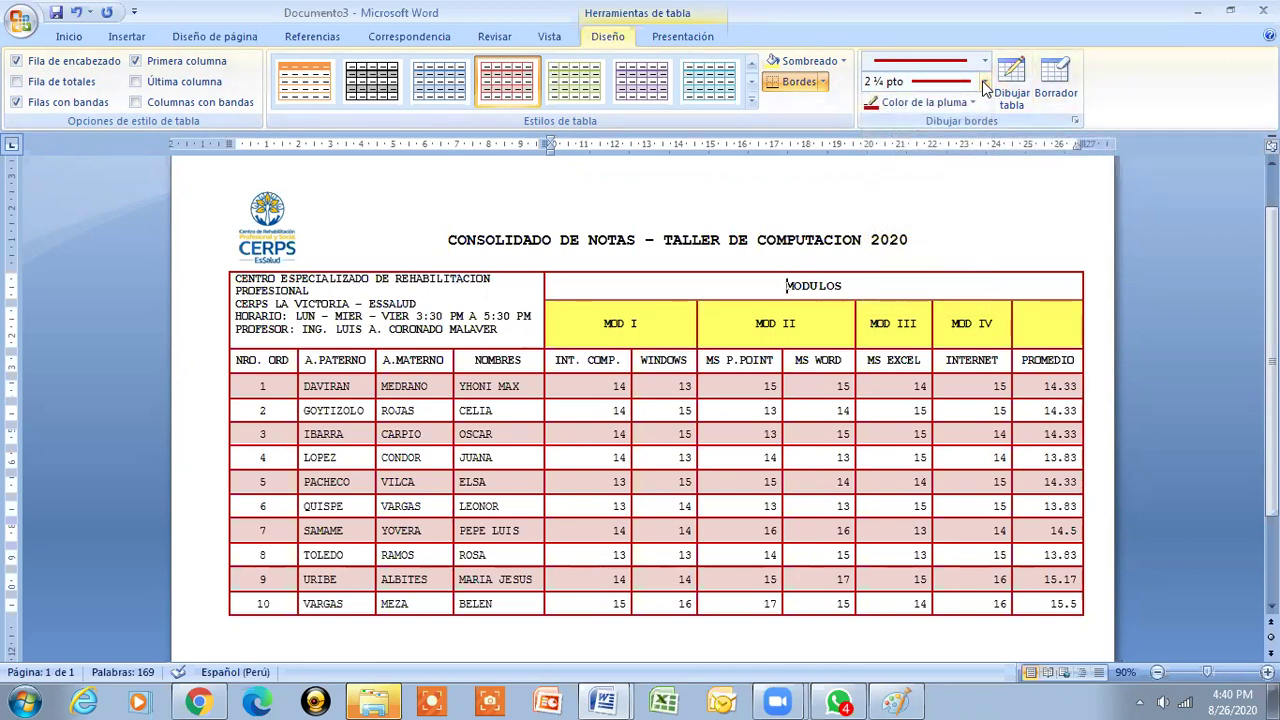
pyautogui.click(708, 38)
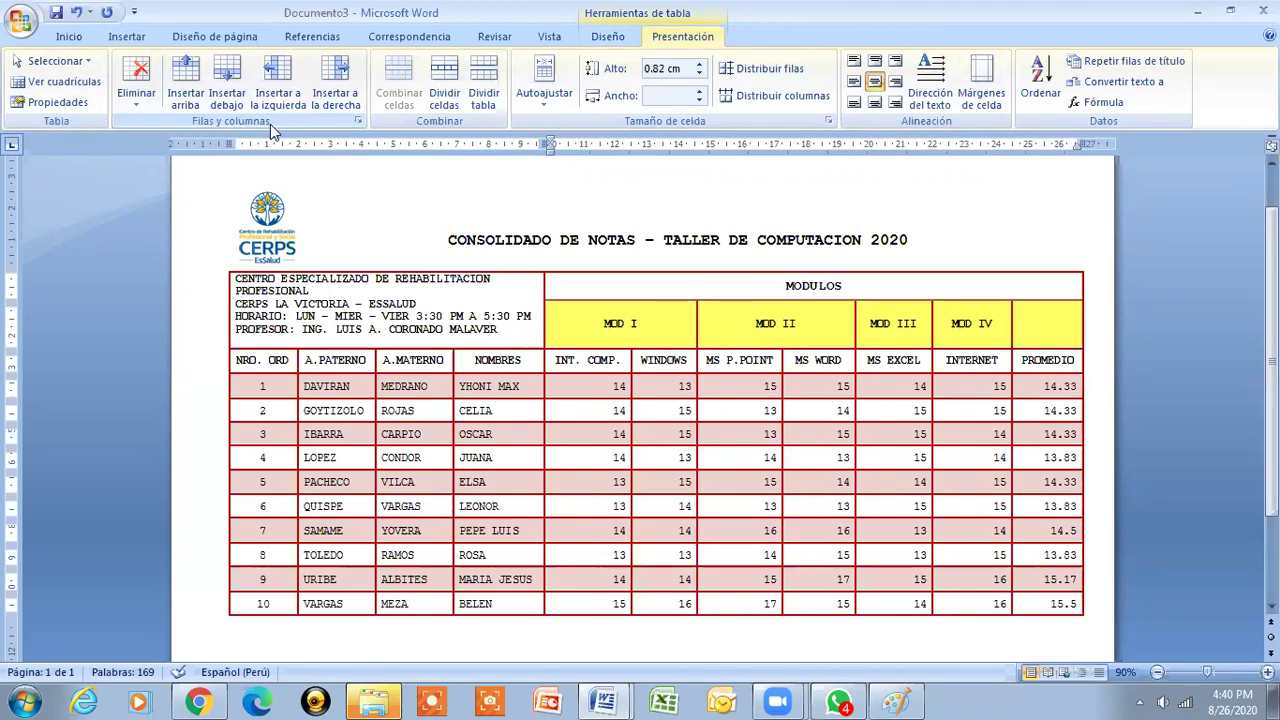
pyautogui.click(137, 105)
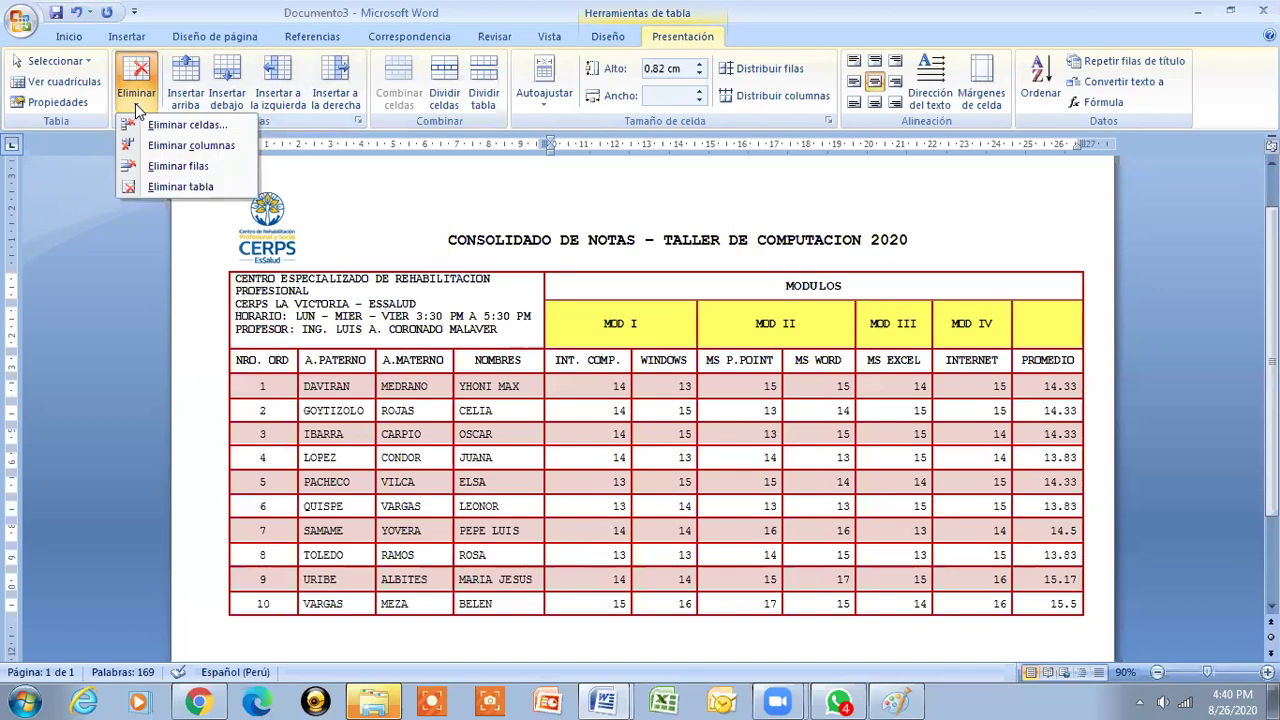
pyautogui.click(315, 125)
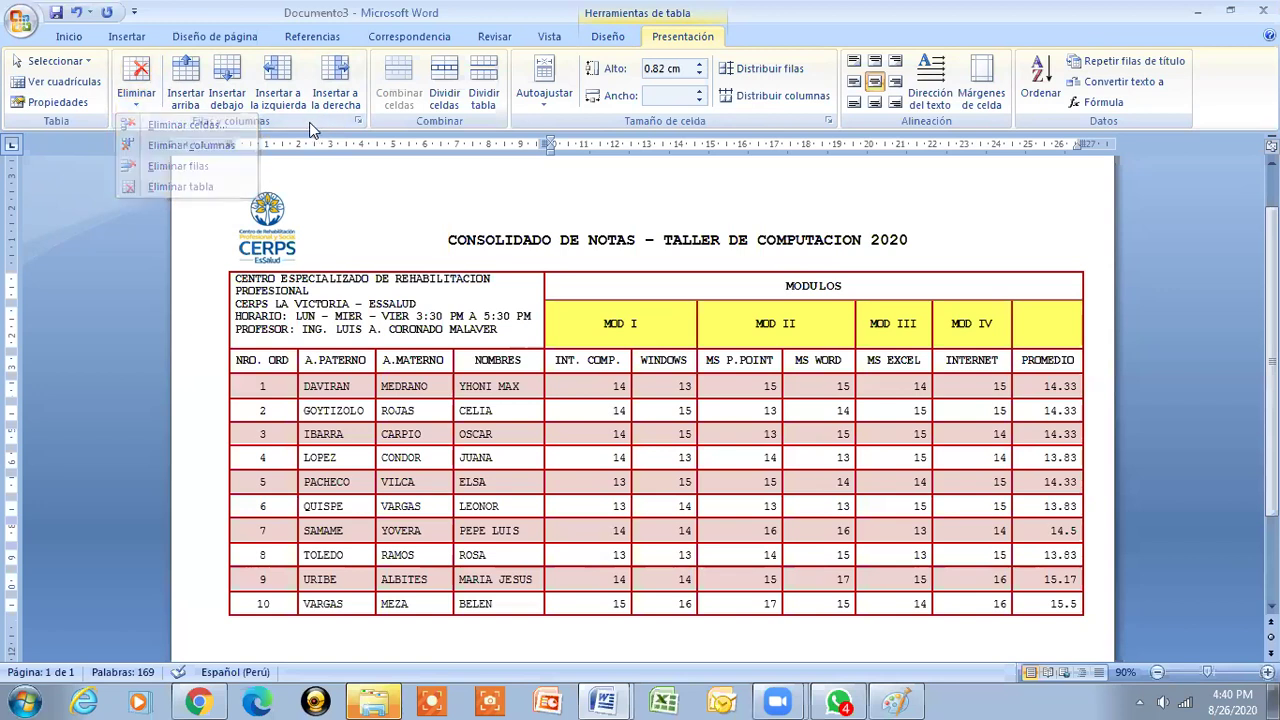
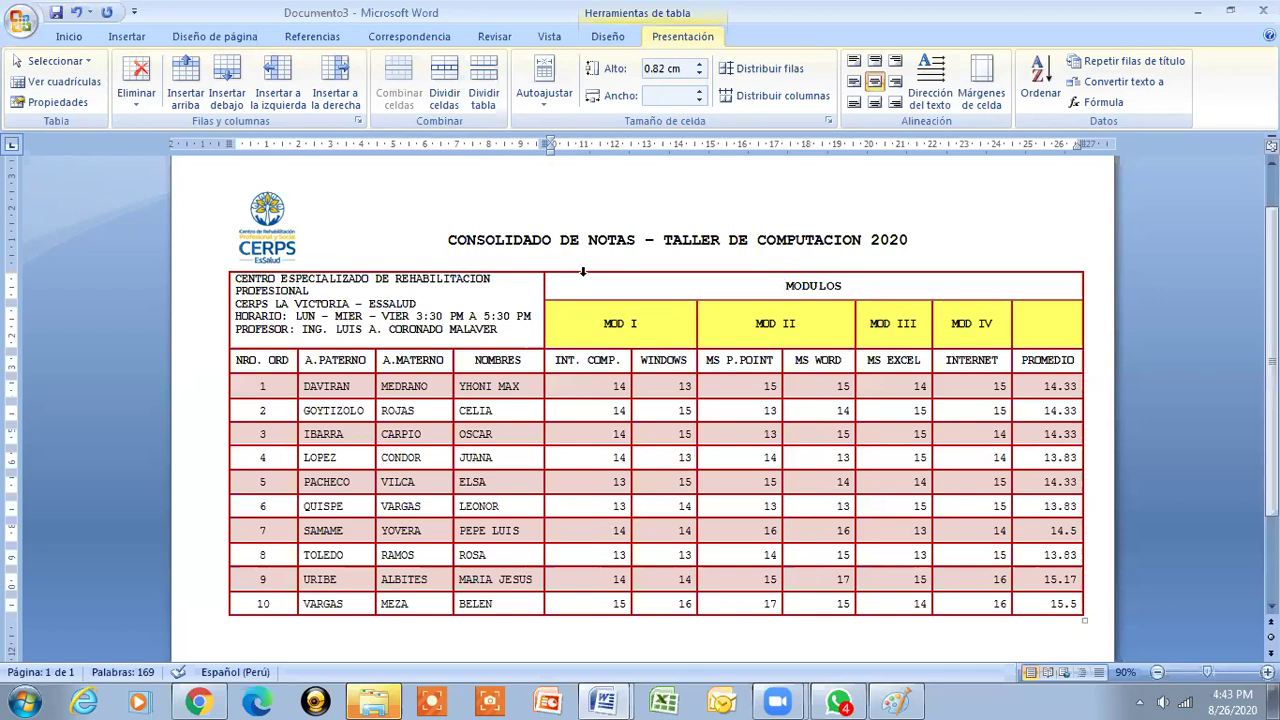
# - Delete the 14.33 average from the first student's PROMEDIO cell
pyautogui.click(438, 241)
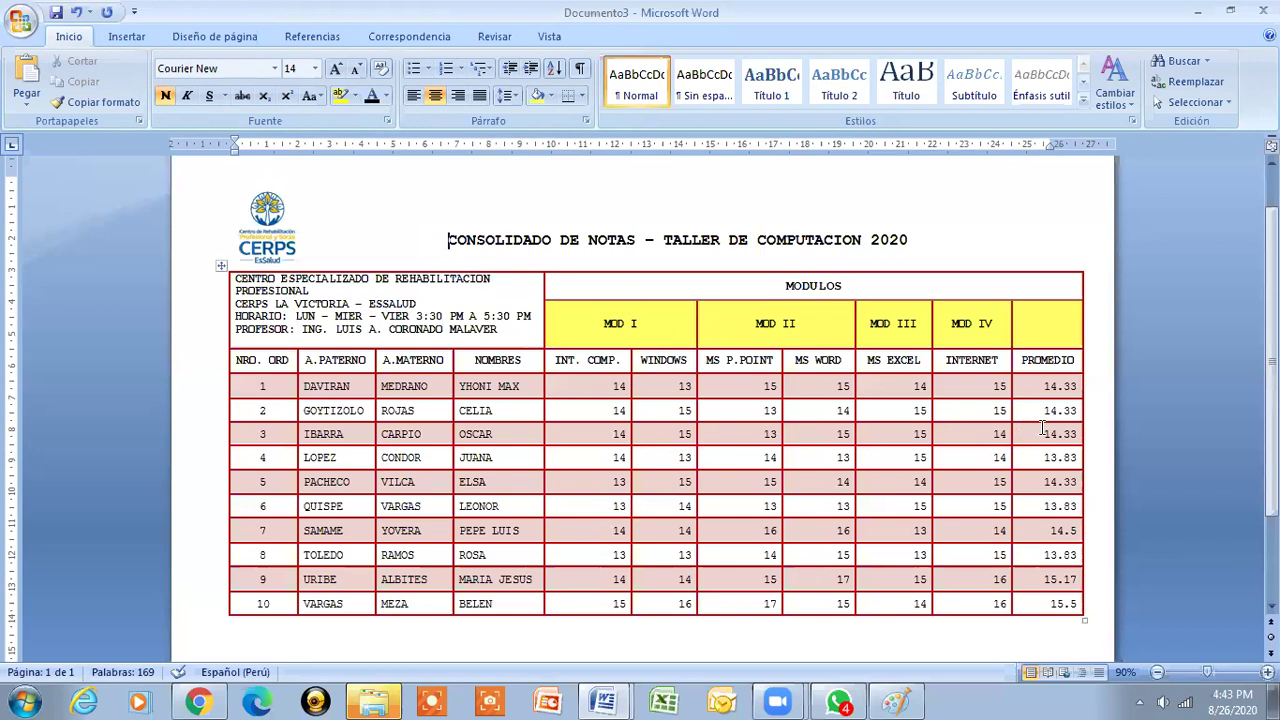
pyautogui.click(1077, 389)
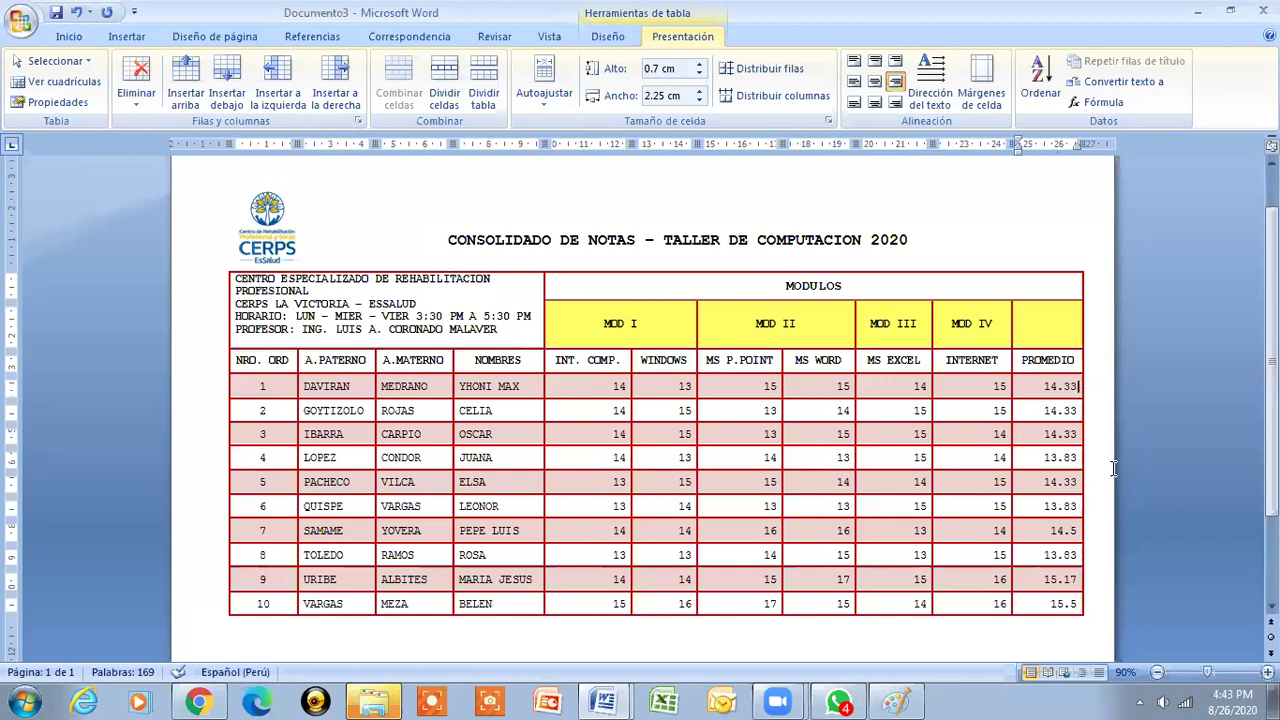
pyautogui.hotkey('shift', 'Home')
pyautogui.press('Delete')
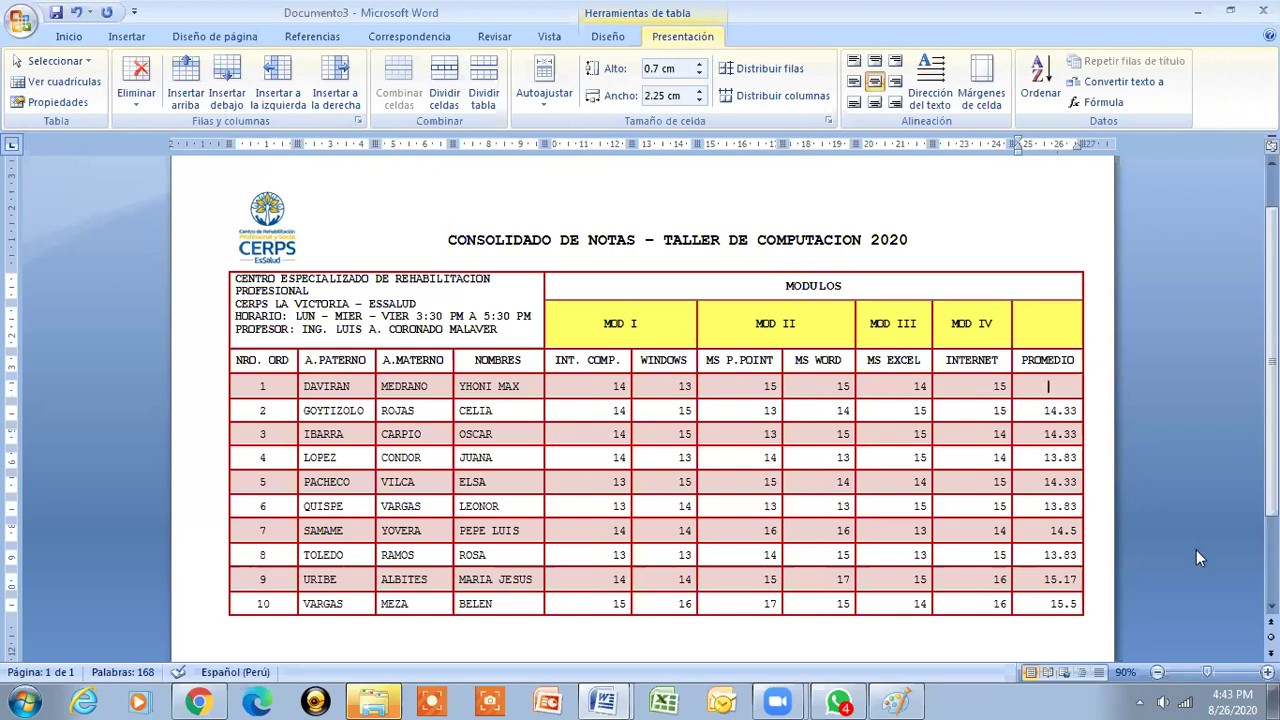
# - Zoom in on the grades table for a closer view
pyautogui.click(1267, 672)
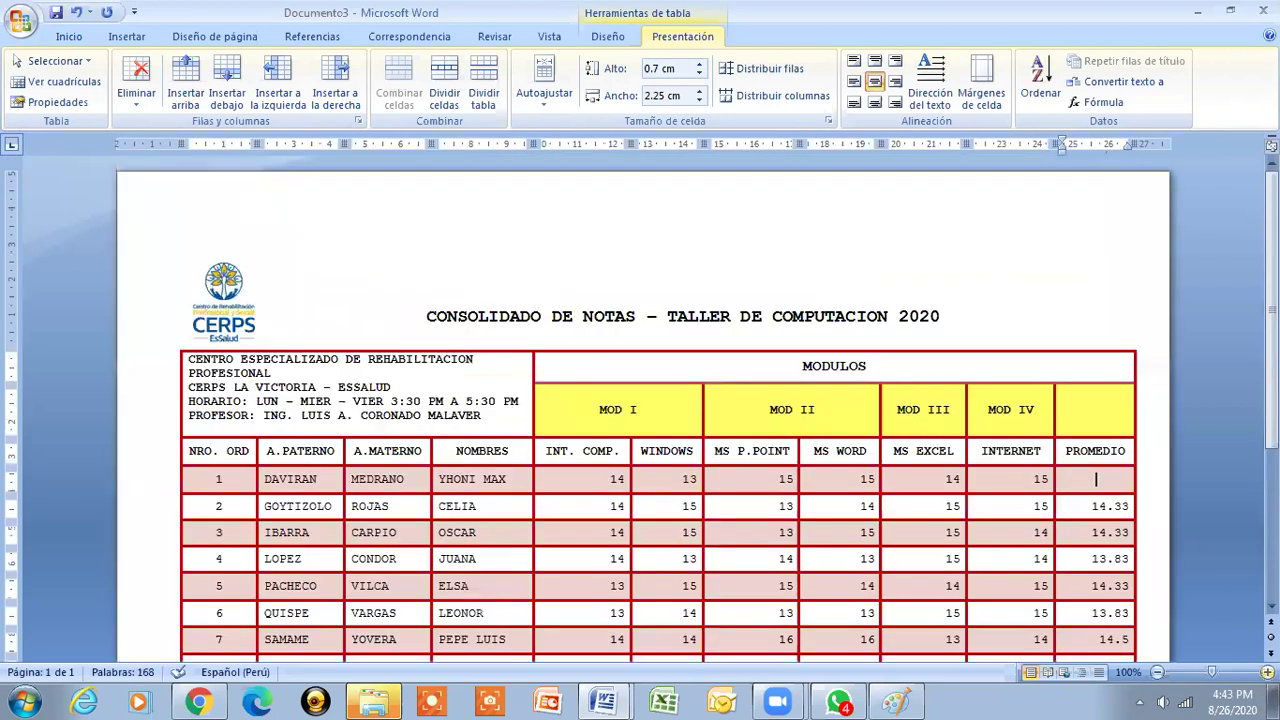
pyautogui.click(1267, 672)
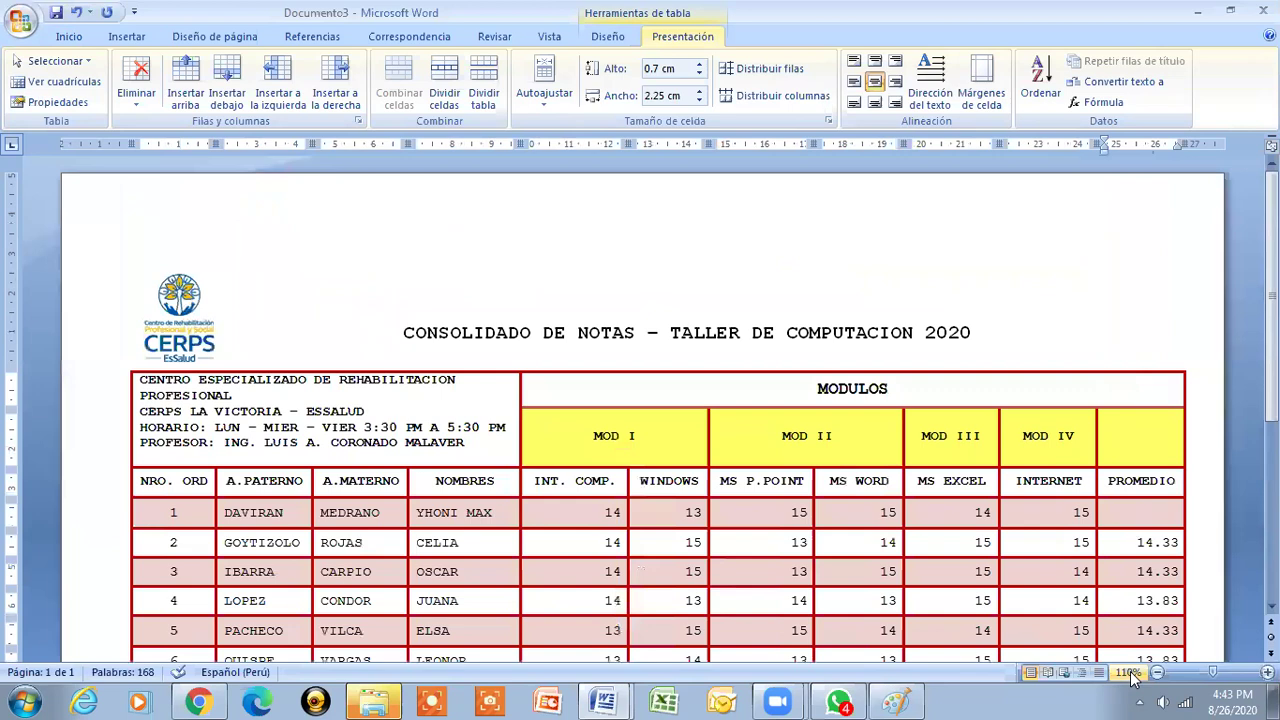
pyautogui.scroll(-4, 658, 420)
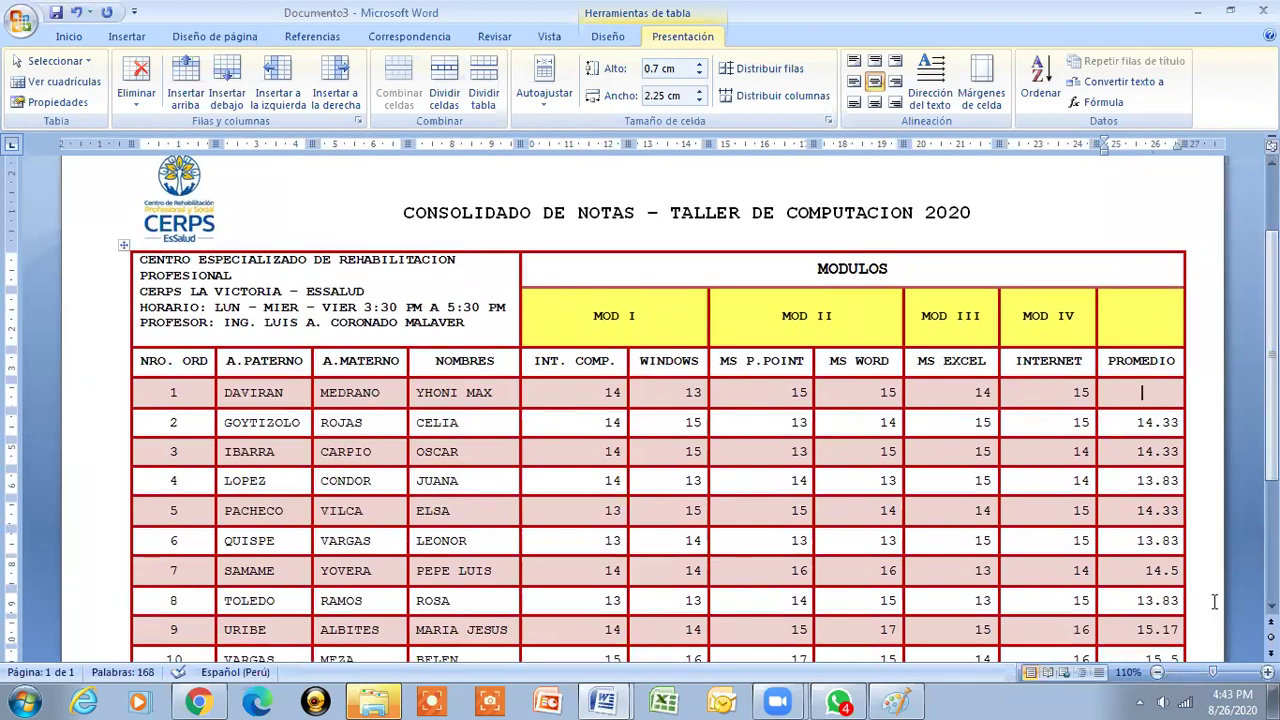
pyautogui.click(1267, 672)
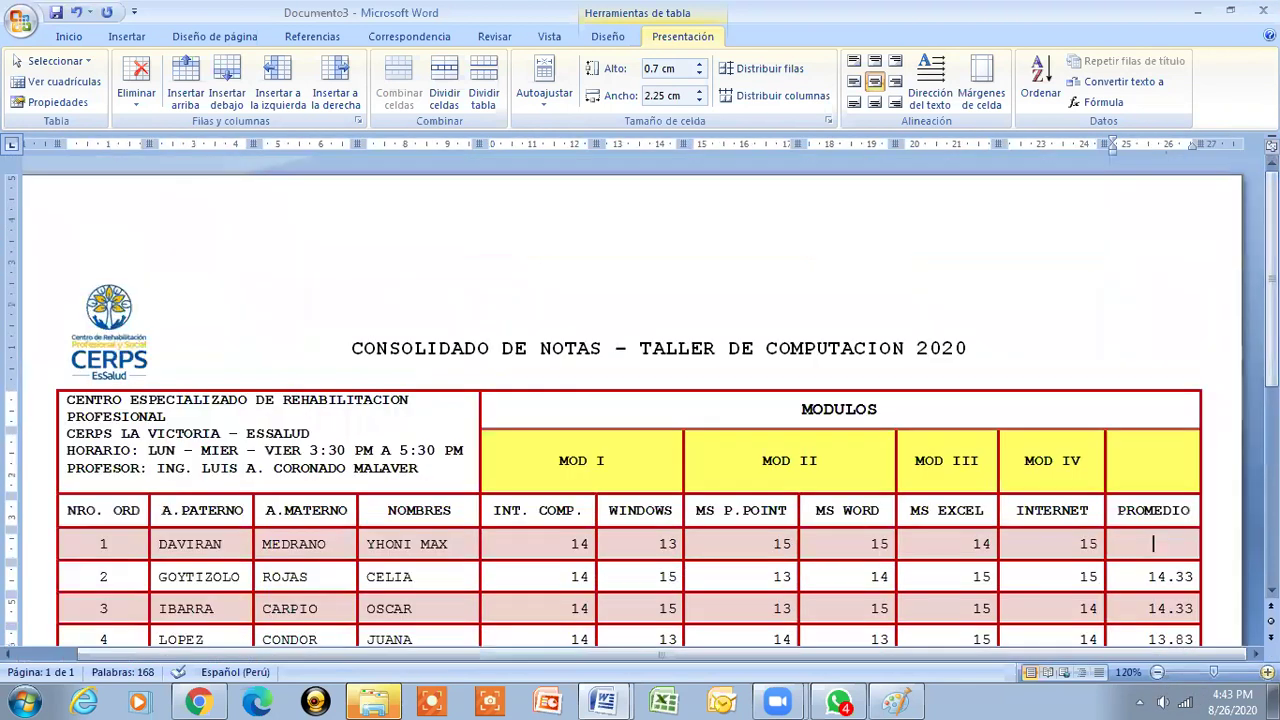
pyautogui.click(1267, 672)
pyautogui.moveTo(1271, 300); pyautogui.dragTo(1271, 325)
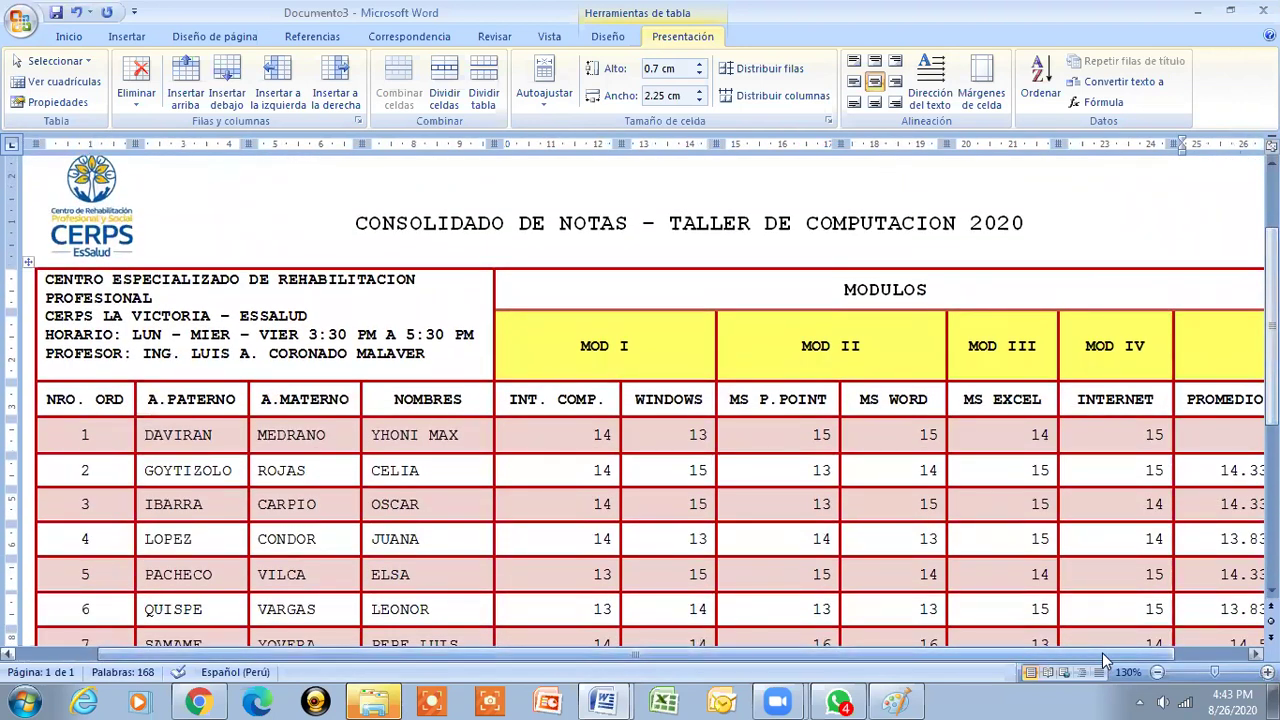
pyautogui.moveTo(1102, 654); pyautogui.dragTo(1175, 654)
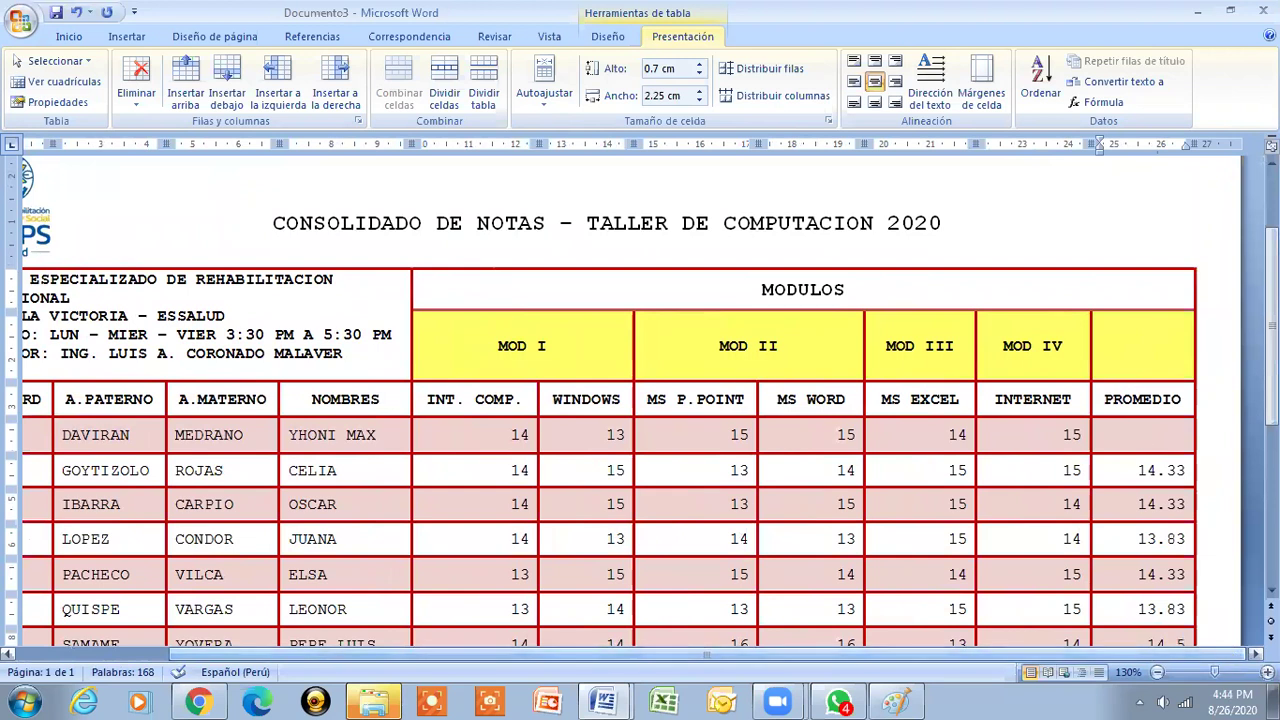
pyautogui.moveTo(1271, 325); pyautogui.dragTo(1271, 333)
# - Enter the formula =SUM(LEFT)/6 in the first PROMEDIO cell, giving 14.33
pyautogui.click(1103, 102)
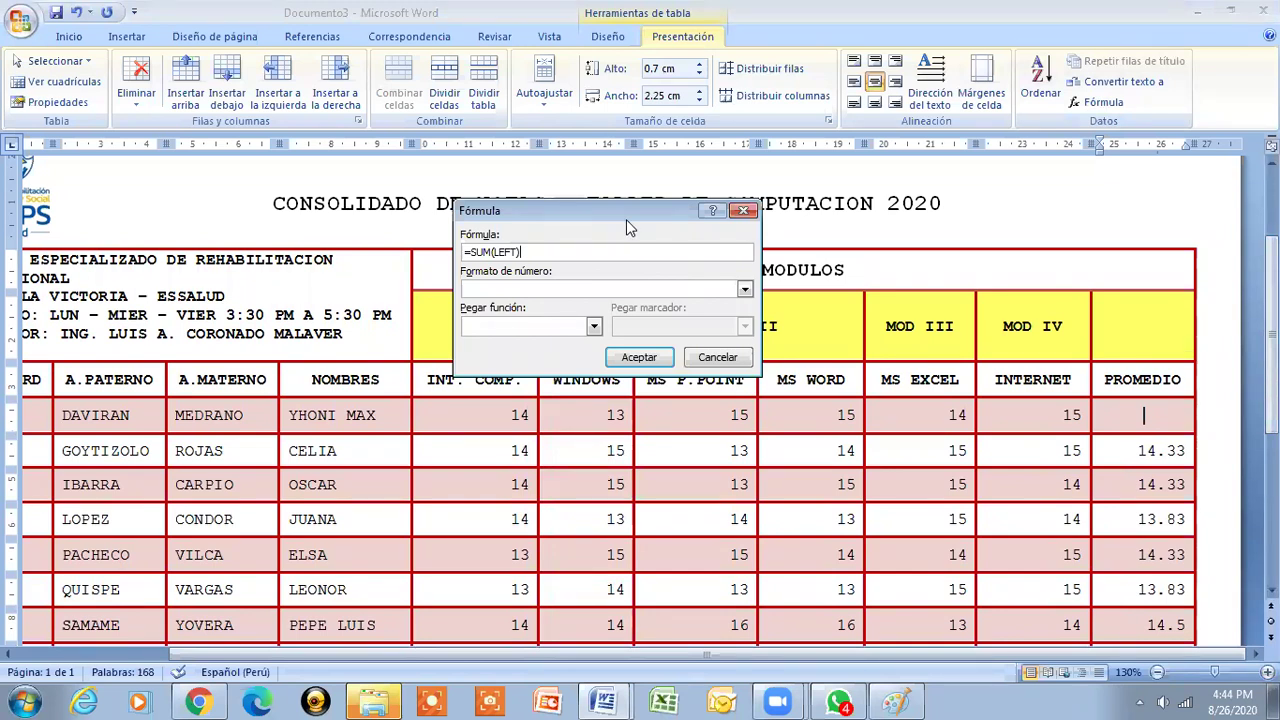
pyautogui.moveTo(627, 221); pyautogui.dragTo(627, 201)
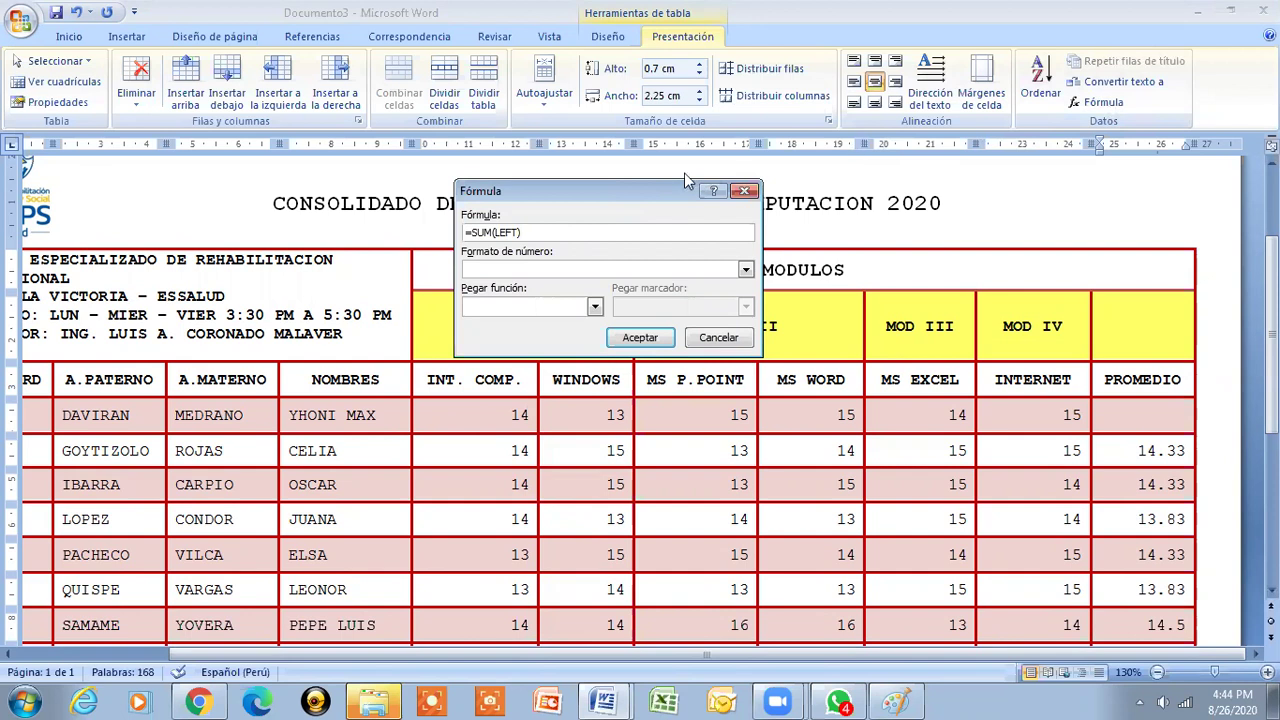
pyautogui.moveTo(658, 190); pyautogui.dragTo(676, 186)
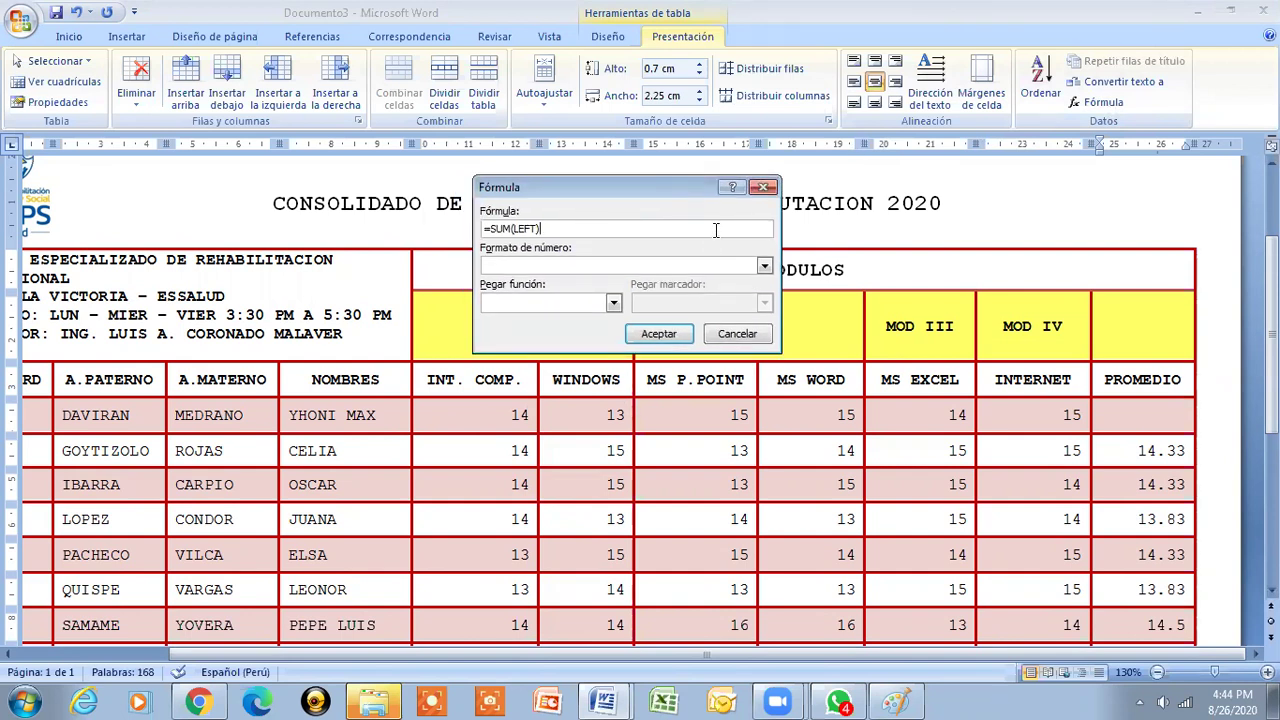
pyautogui.press('BackSpace')
pyautogui.press('BackSpace')
pyautogui.press('BackSpace')
pyautogui.press('BackSpace')
pyautogui.press('BackSpace')
pyautogui.press('BackSpace')
pyautogui.press('BackSpace')
pyautogui.press('BackSpace')
pyautogui.press('BackSpace')
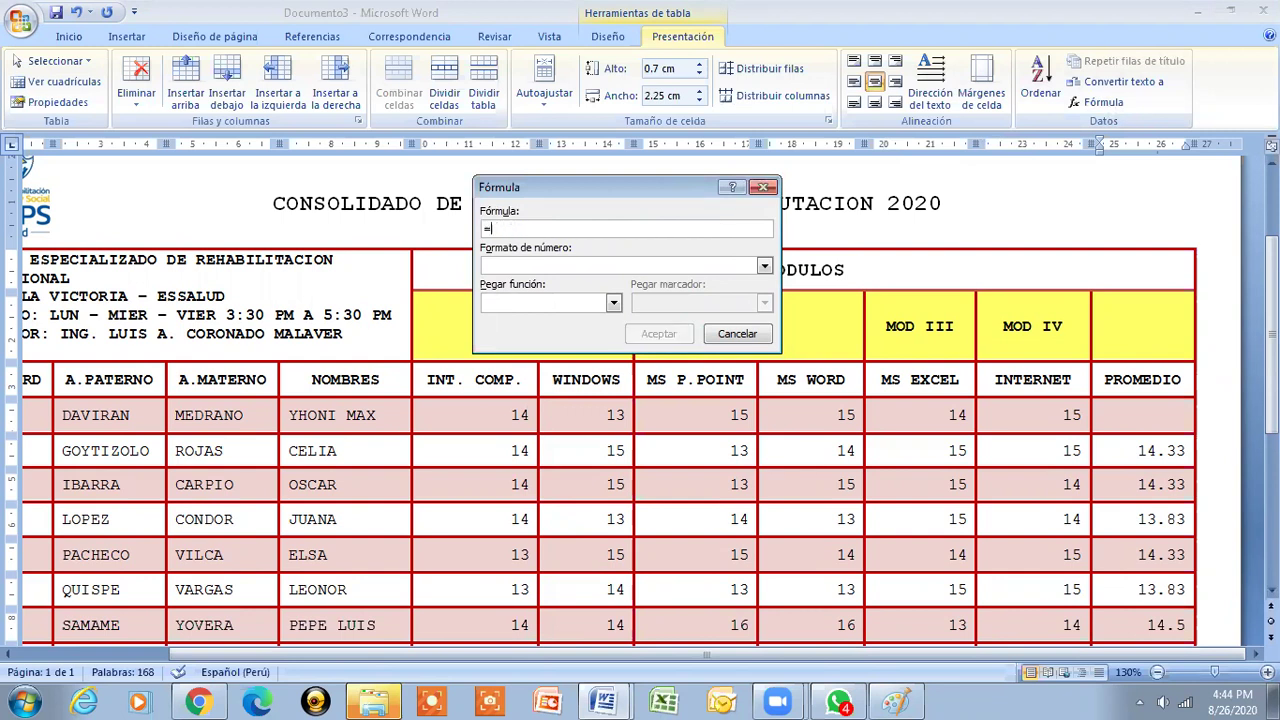
pyautogui.click(614, 303)
pyautogui.moveTo(614, 326); pyautogui.dragTo(615, 405)
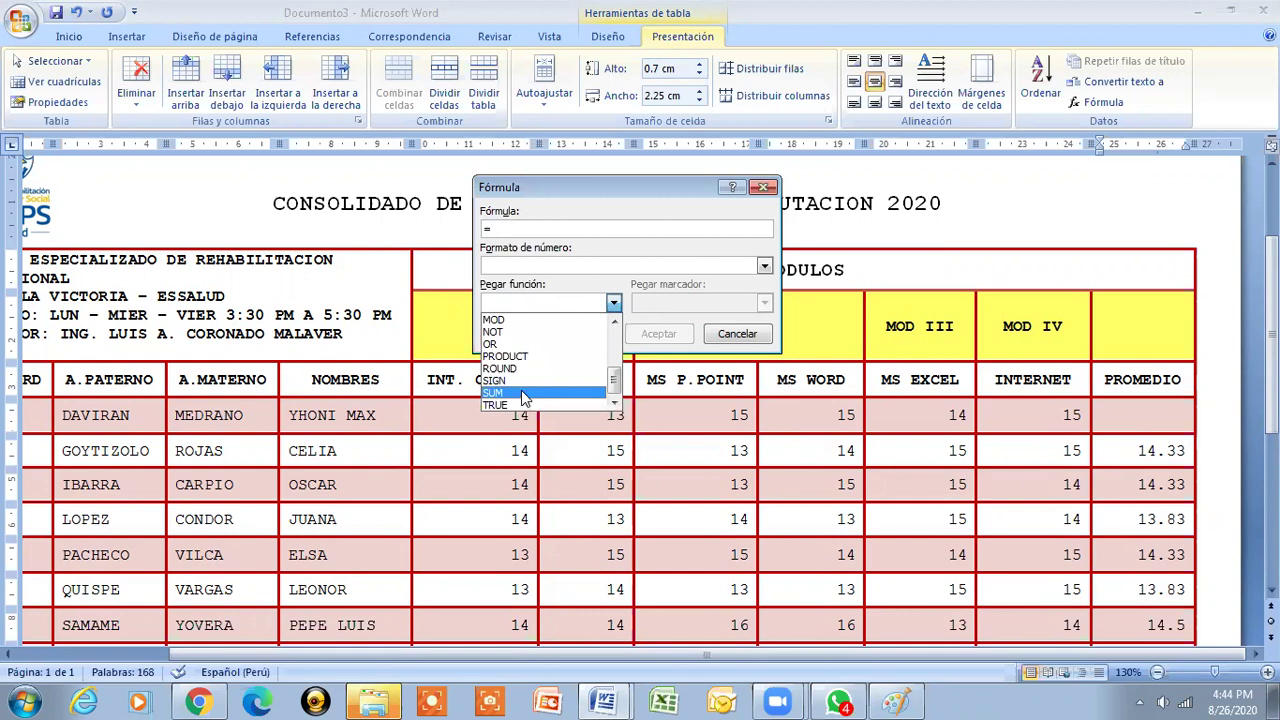
pyautogui.click(524, 393)
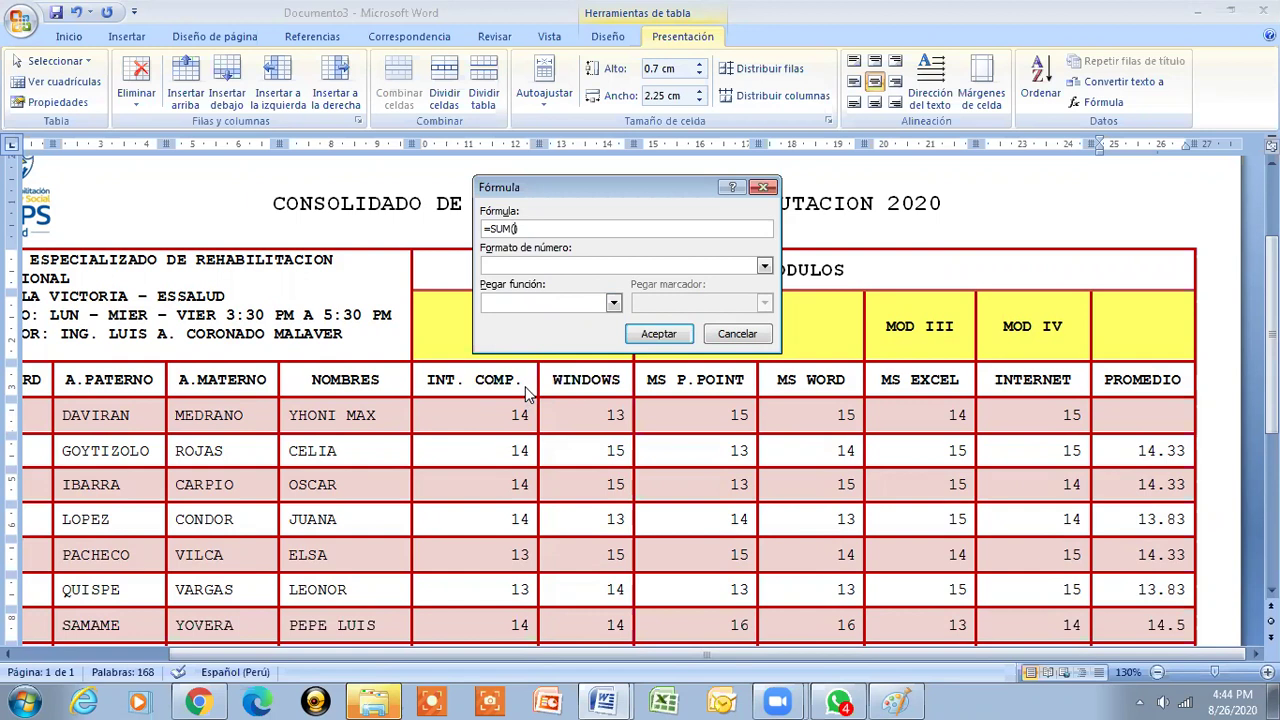
pyautogui.write('LEFT')
pyautogui.write('/')
pyautogui.write('6')
pyautogui.press('Return')
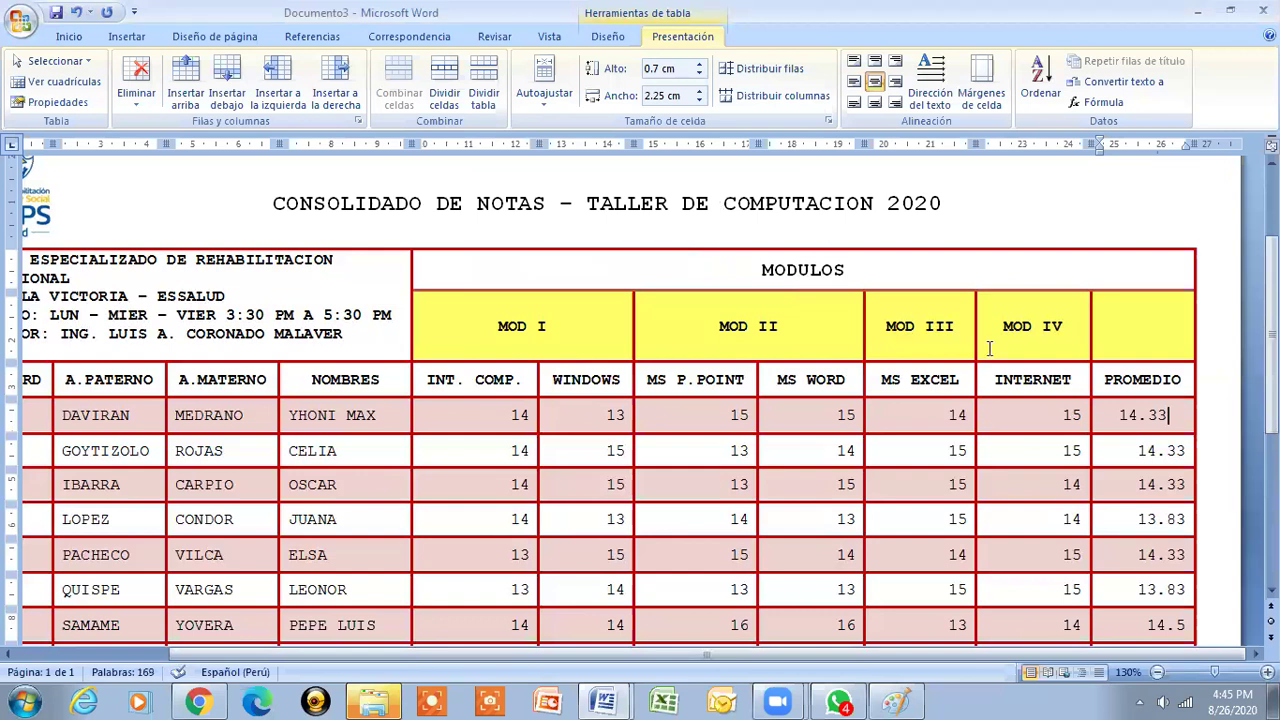
# - Right-align the 14.33 average and zoom out to 90% to see the whole table
pyautogui.click(893, 85)
pyautogui.click(1137, 420)
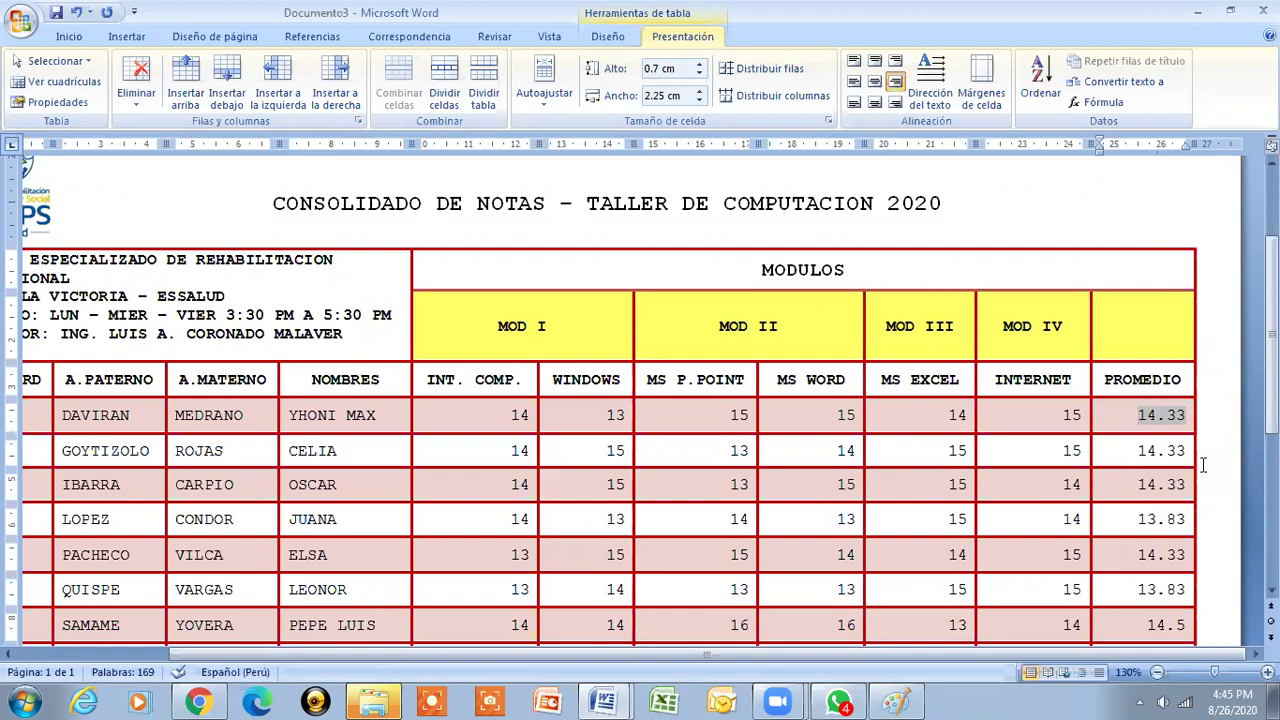
pyautogui.click(1157, 673)
pyautogui.click(1157, 673)
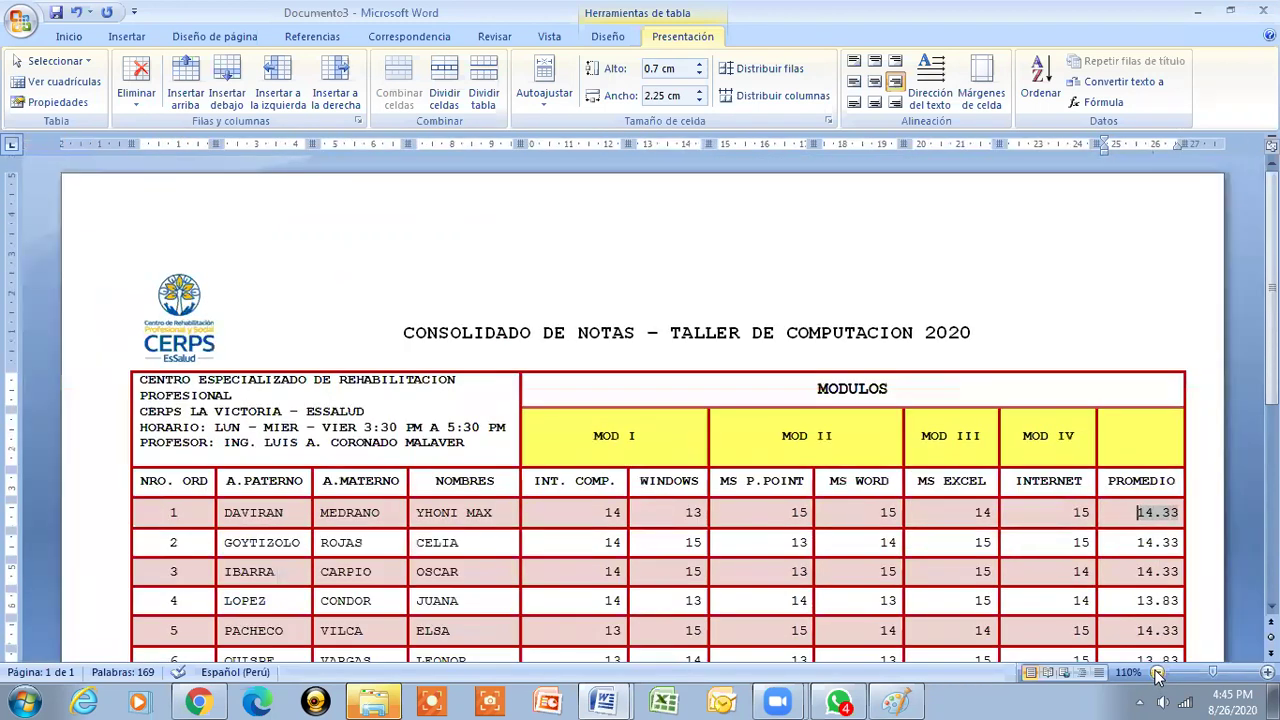
pyautogui.click(1157, 673)
pyautogui.click(1157, 673)
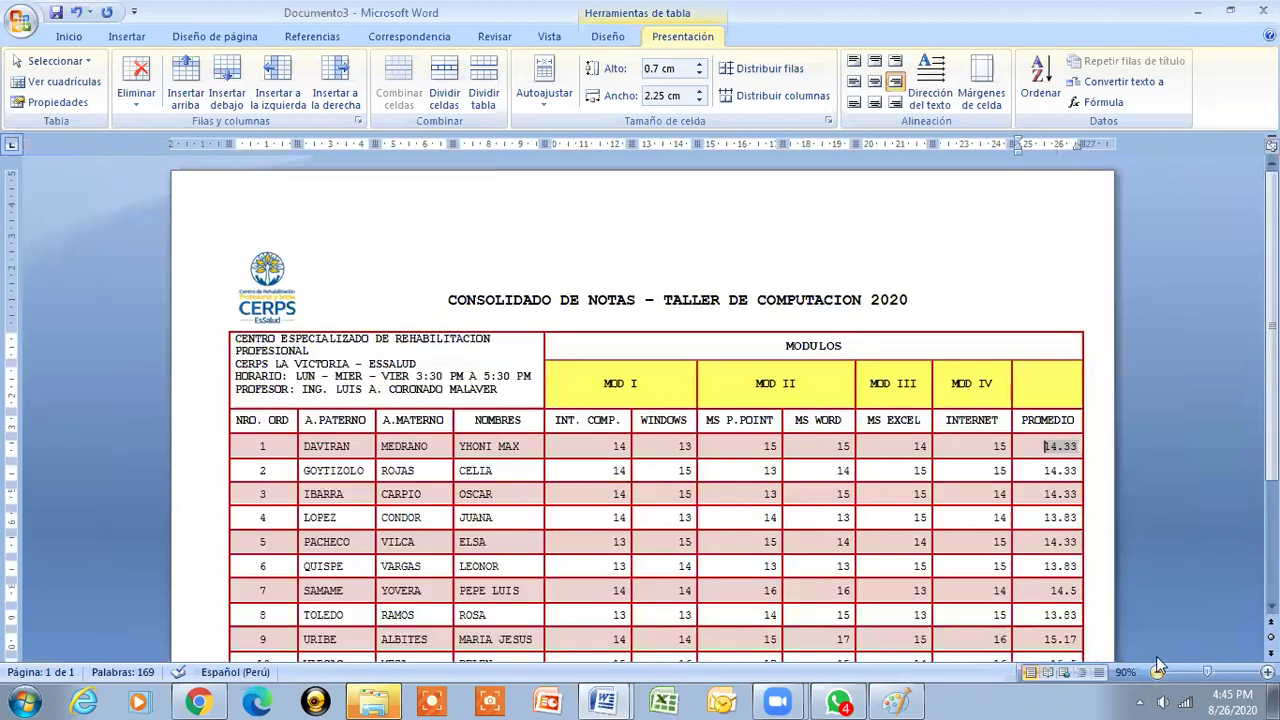
pyautogui.scroll(-1, 890, 376)
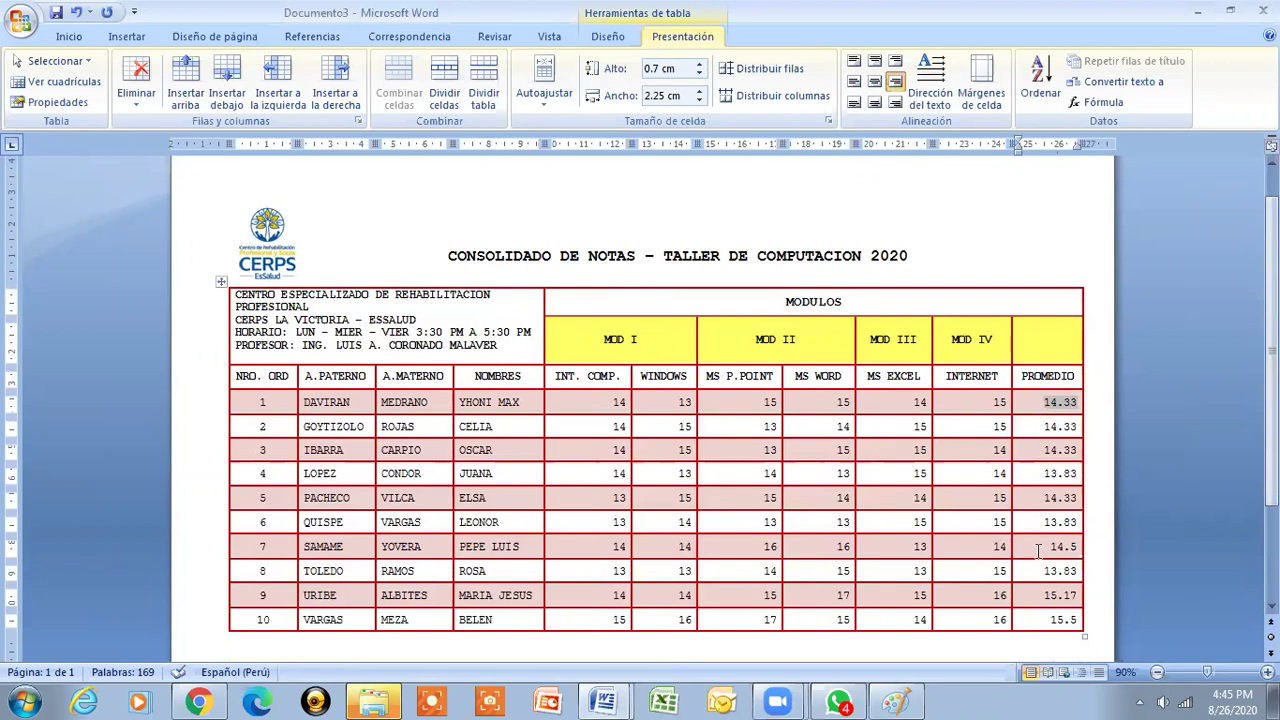
pyautogui.scroll(-1, 656, 450)
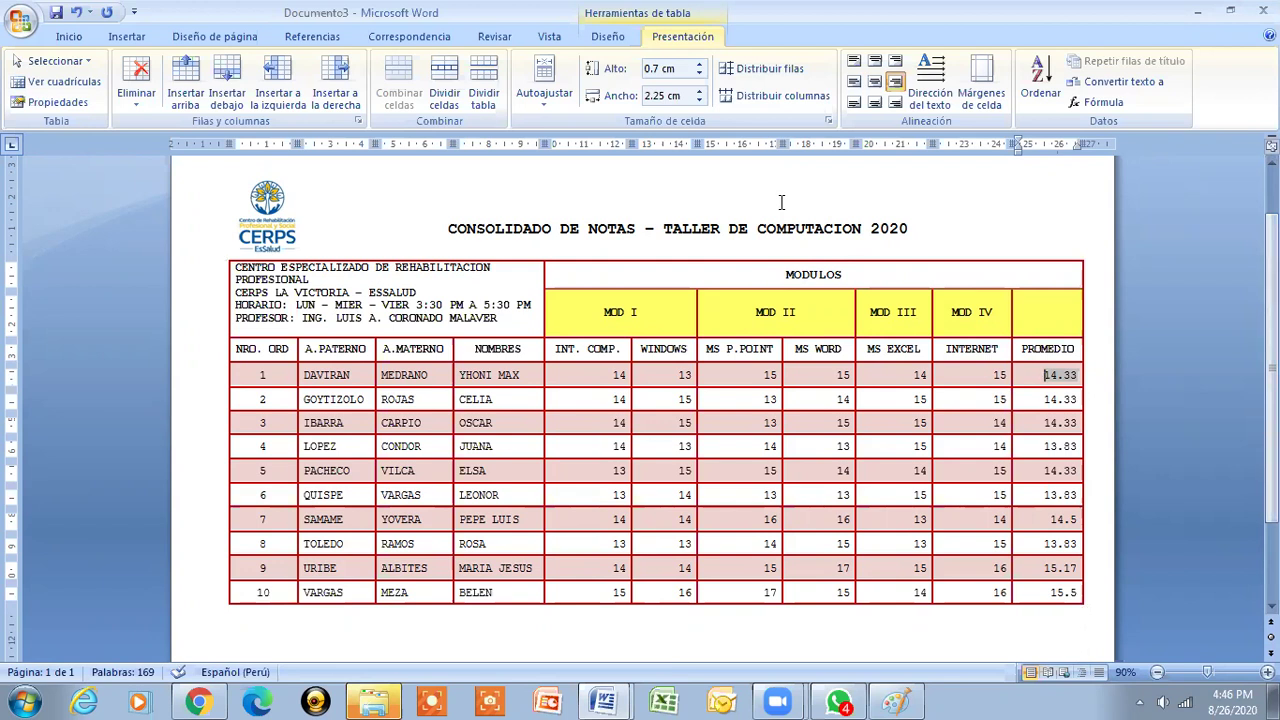
# - Start a new blank document with landscape page orientation
pyautogui.hotkey('ctrl', 'u')
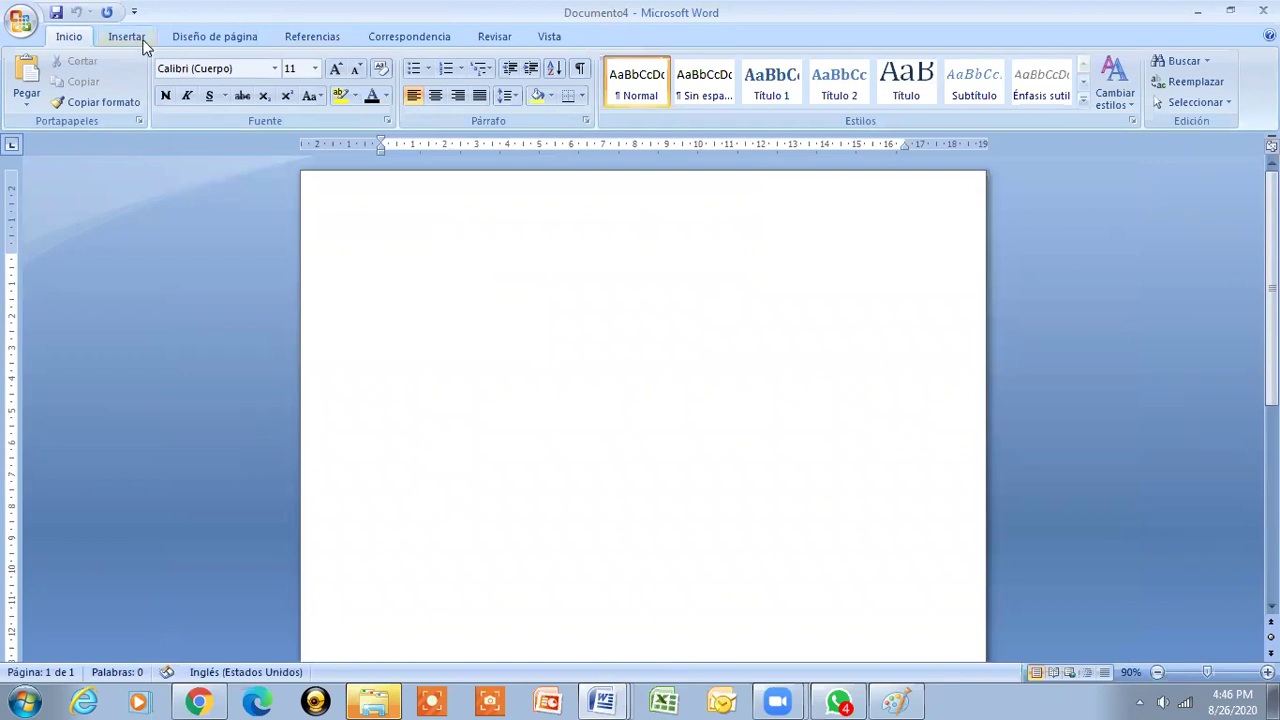
pyautogui.click(206, 40)
pyautogui.click(197, 99)
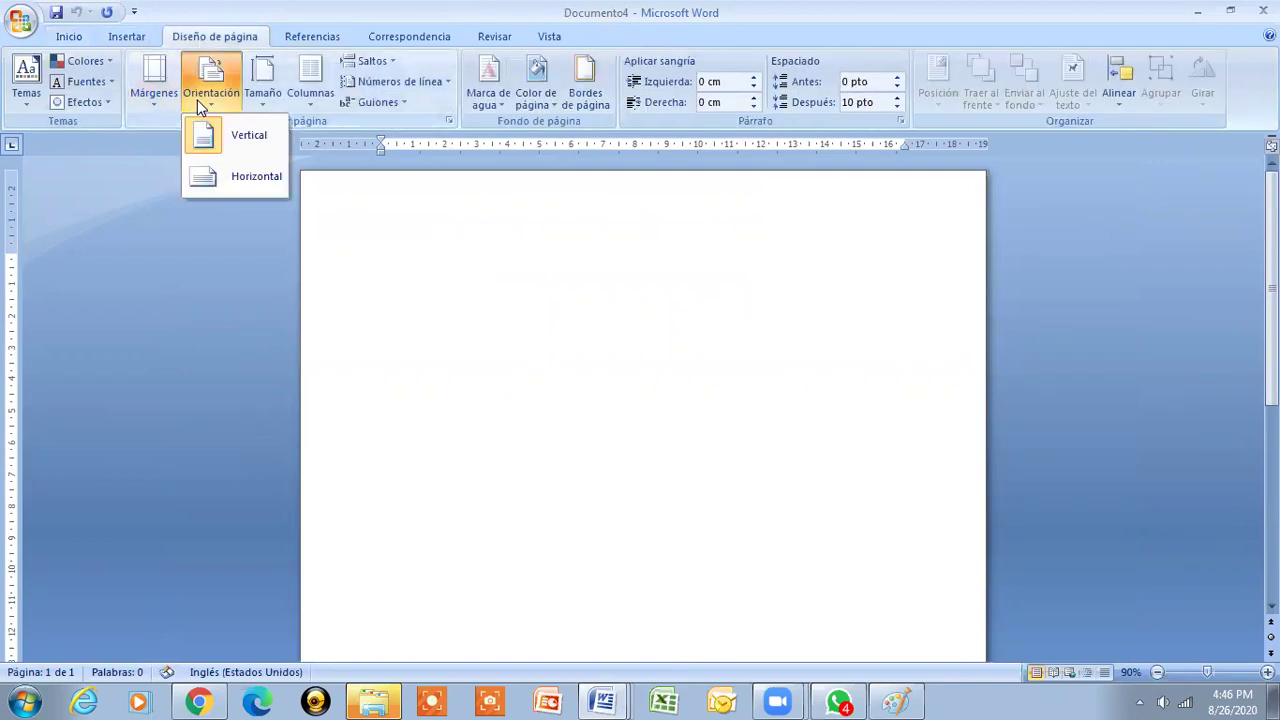
pyautogui.click(200, 180)
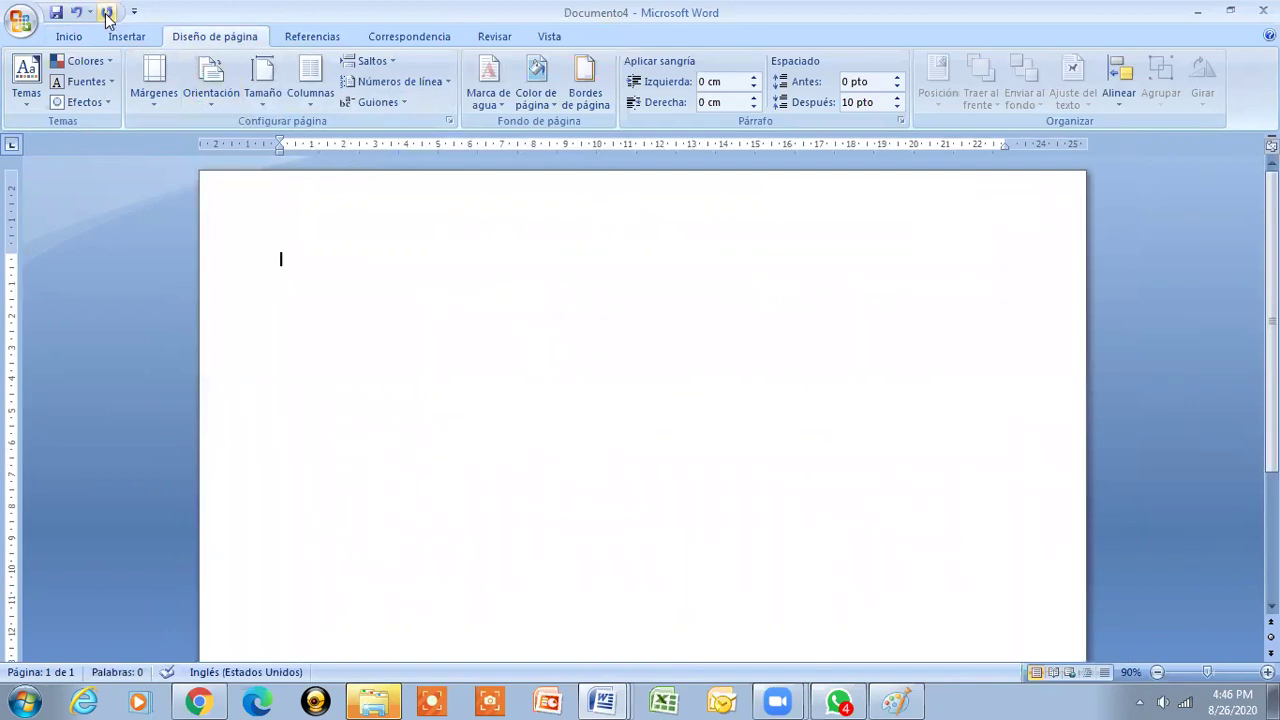
# - Insert a 6-column by 5-row table and move through its cells
pyautogui.click(118, 36)
pyautogui.click(172, 98)
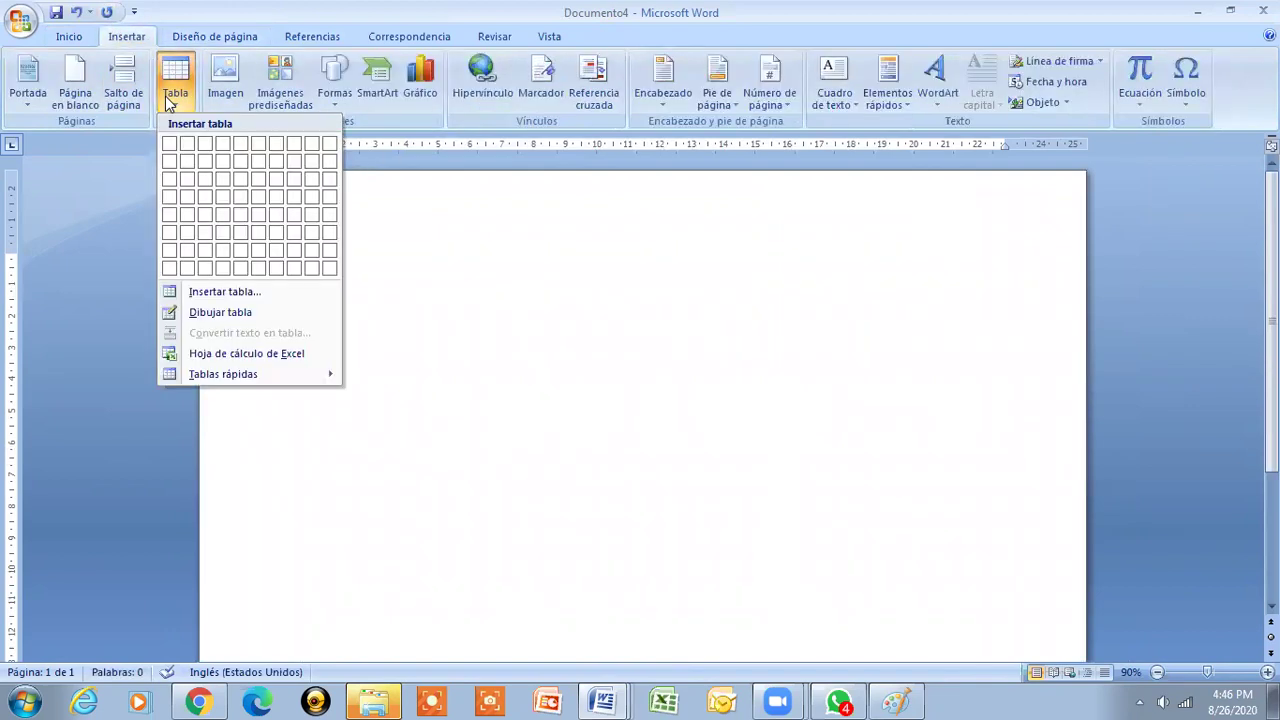
pyautogui.click(256, 214)
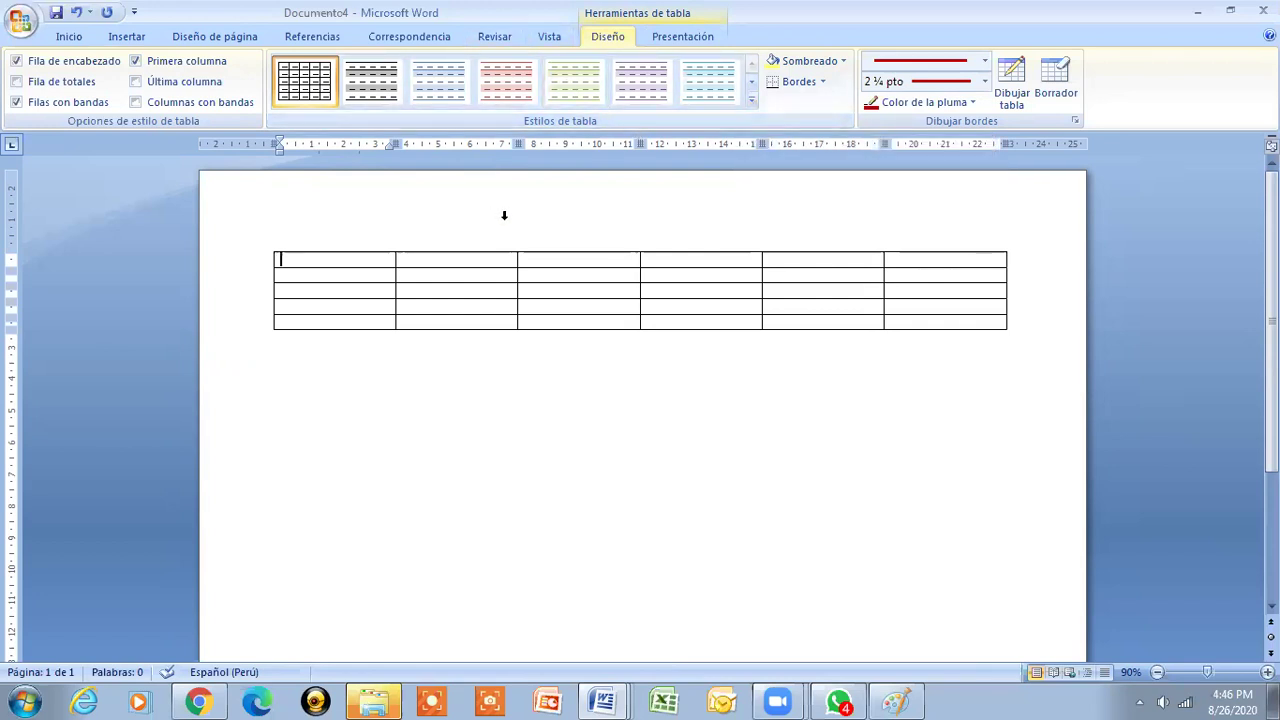
pyautogui.press('Tab')
pyautogui.press('Tab')
pyautogui.press('Tab')
pyautogui.press('Tab')
pyautogui.press('Tab')
pyautogui.press('Down')
pyautogui.press('Down')
pyautogui.press('Down')
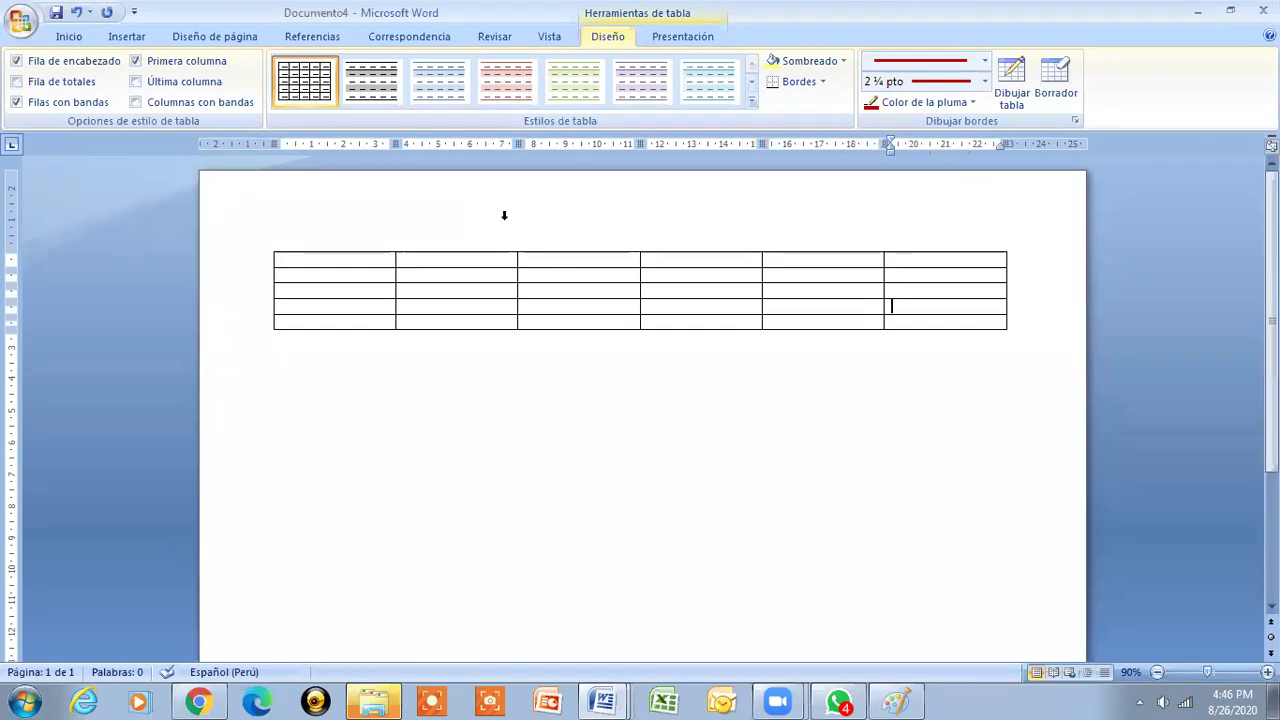
pyautogui.press('Down')
# - Apply a red banded table style with red header row and first column
pyautogui.click(752, 100)
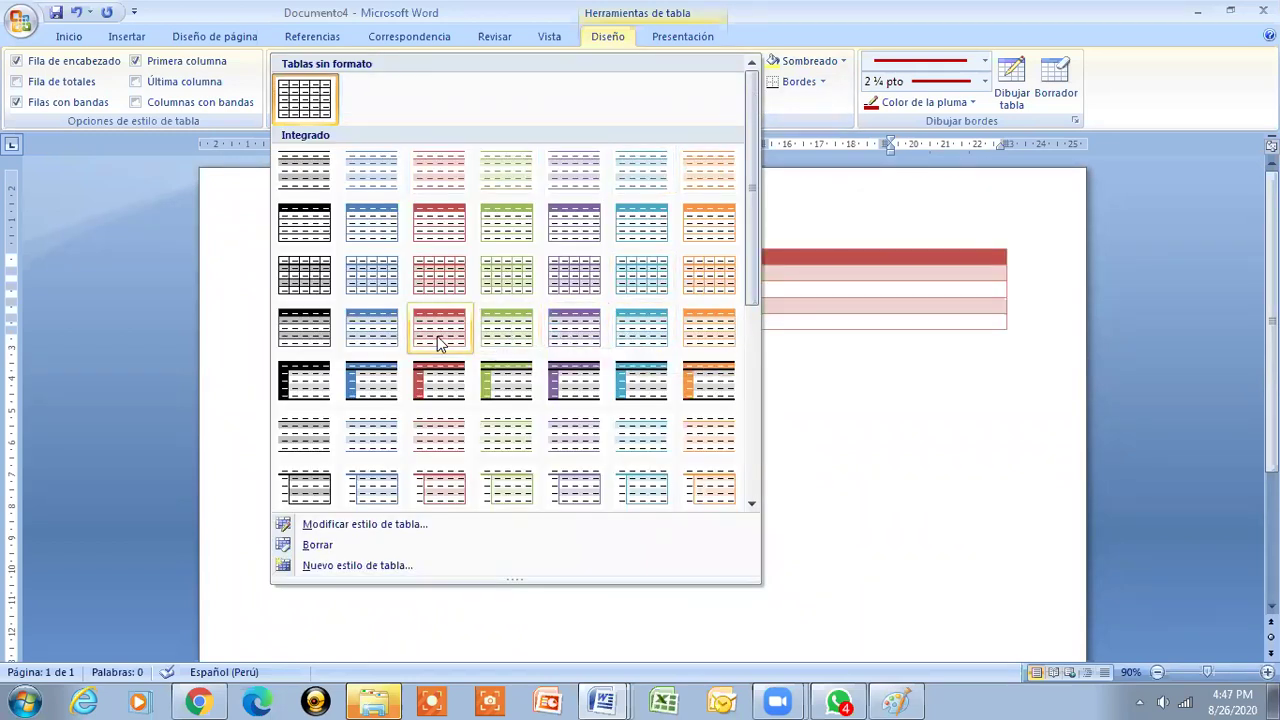
pyautogui.click(428, 385)
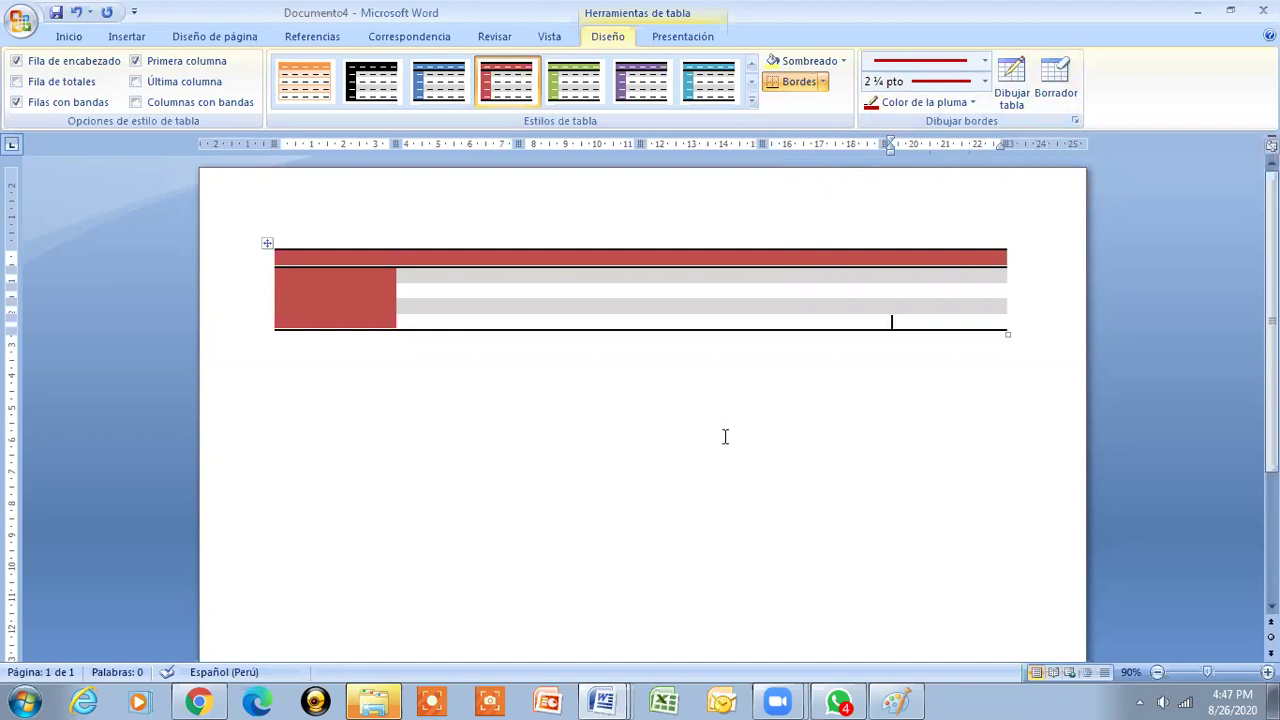
pyautogui.click(603, 702)
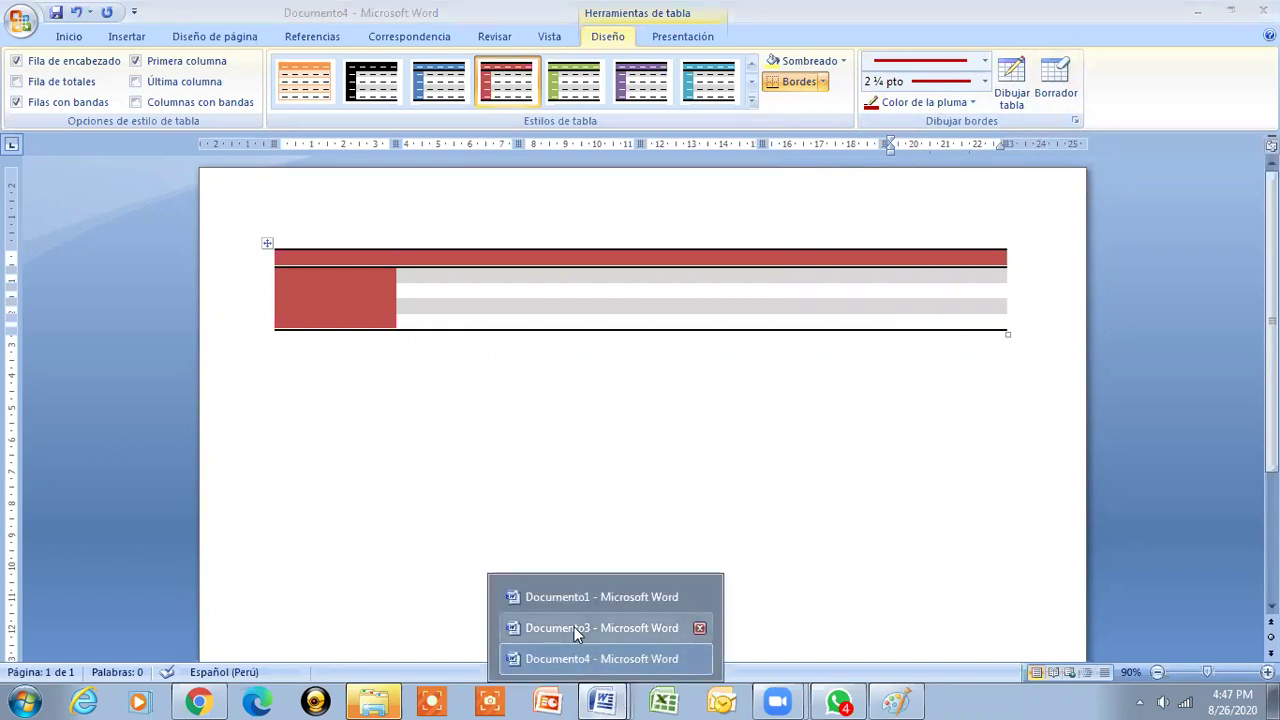
# - Switch between Documento3 and Documento1, ending on Documento3 with the grades table selected
pyautogui.click(575, 628)
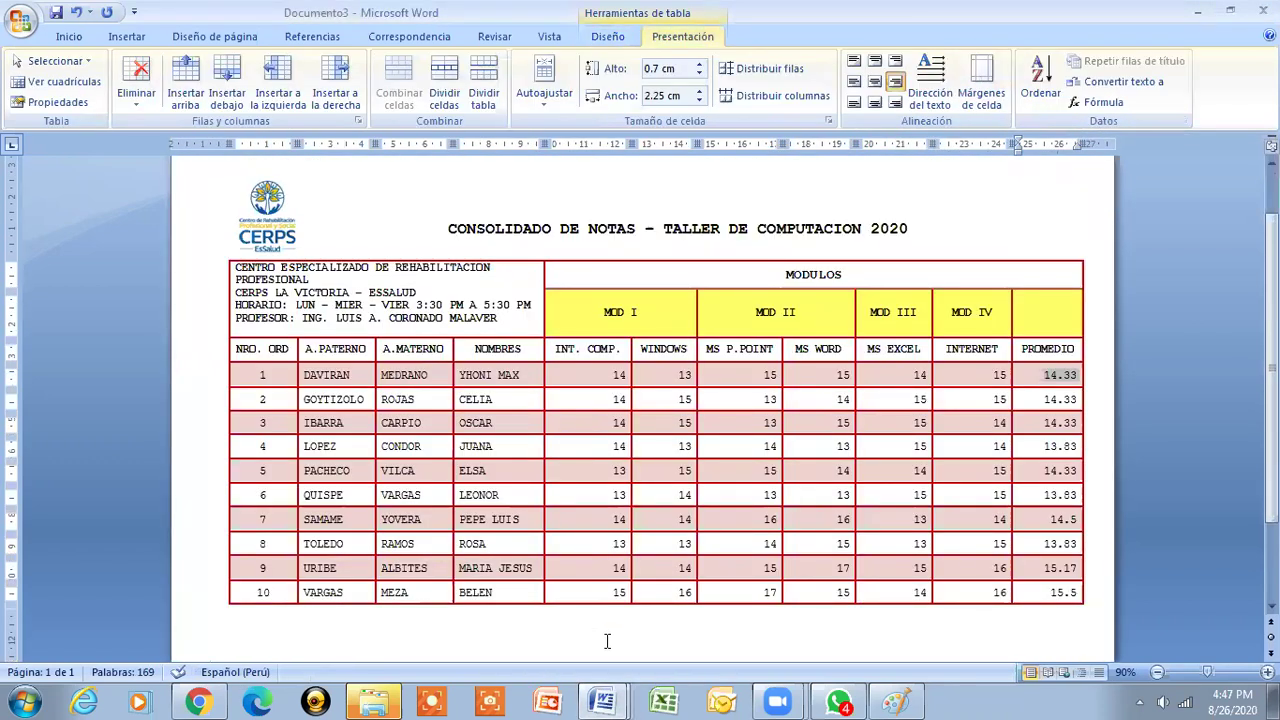
pyautogui.click(603, 702)
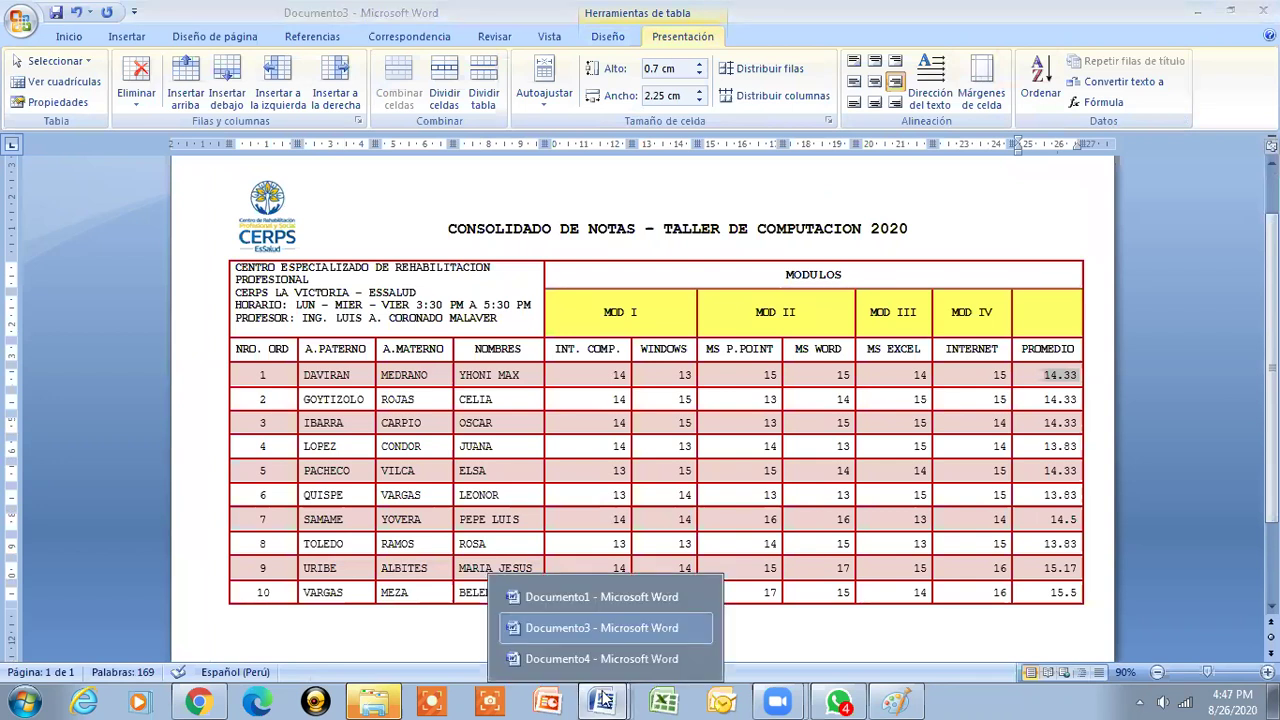
pyautogui.click(549, 600)
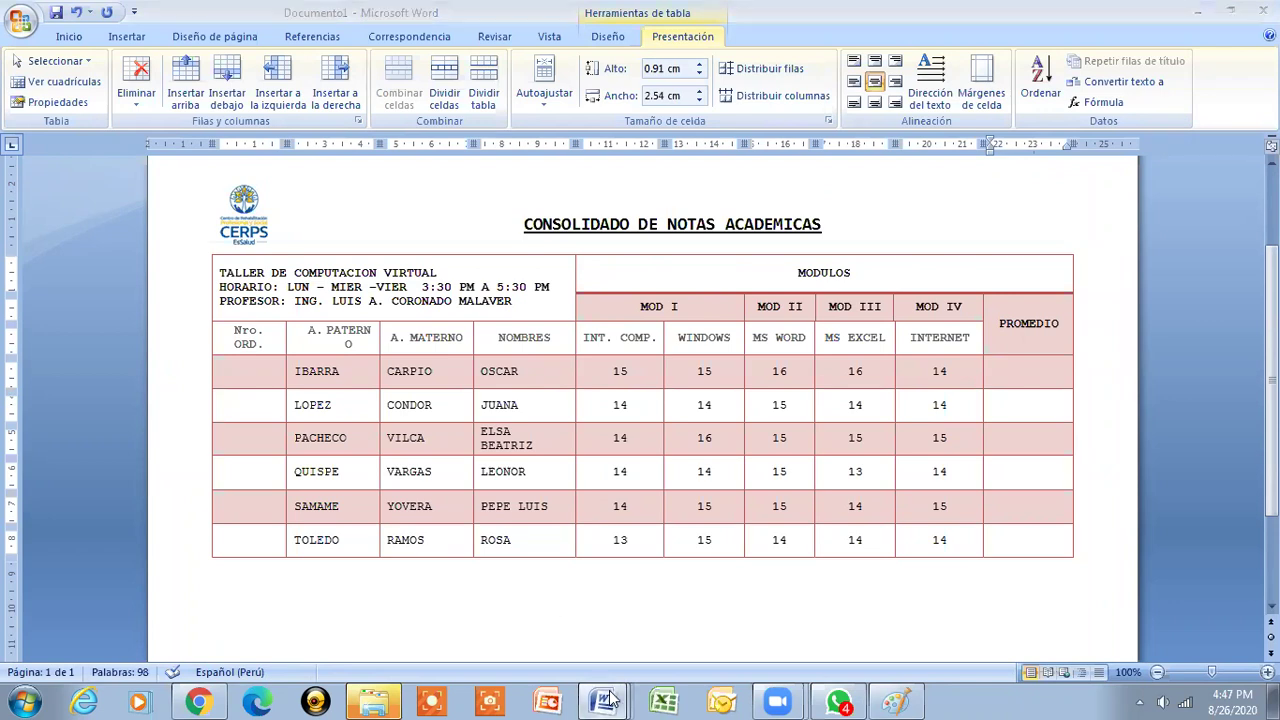
pyautogui.click(598, 700)
pyautogui.click(587, 626)
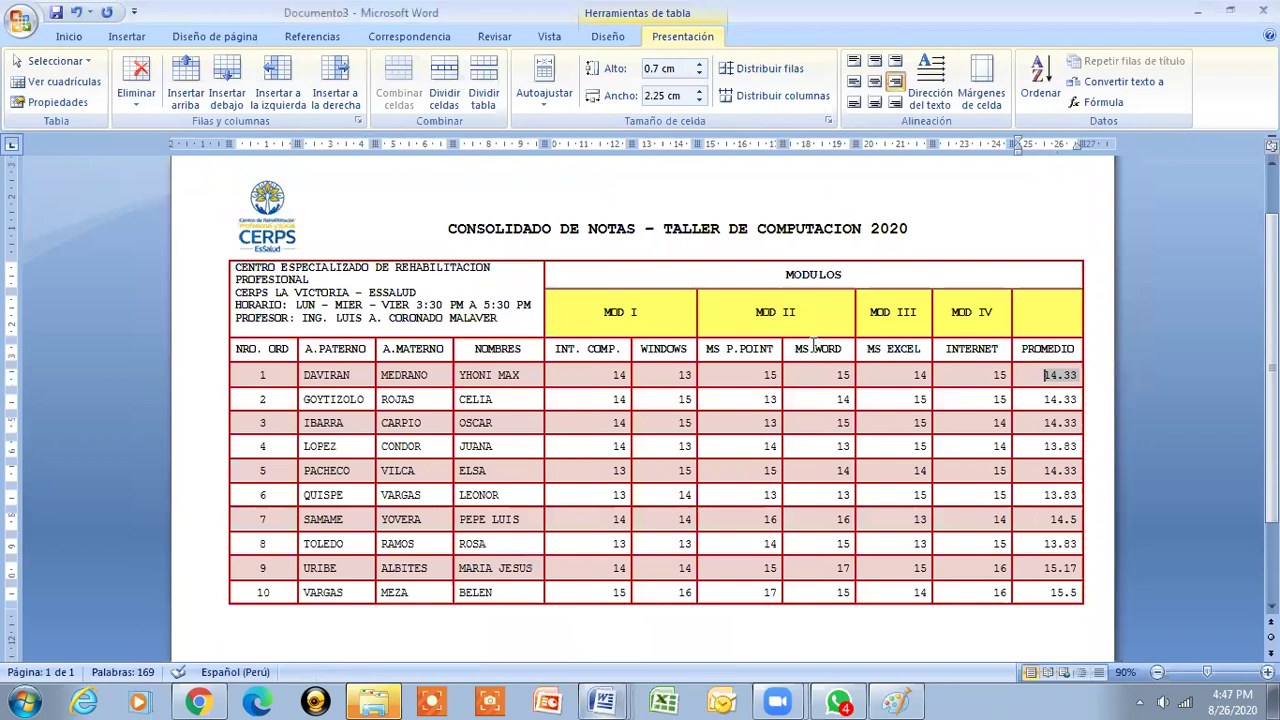
pyautogui.click(701, 260)
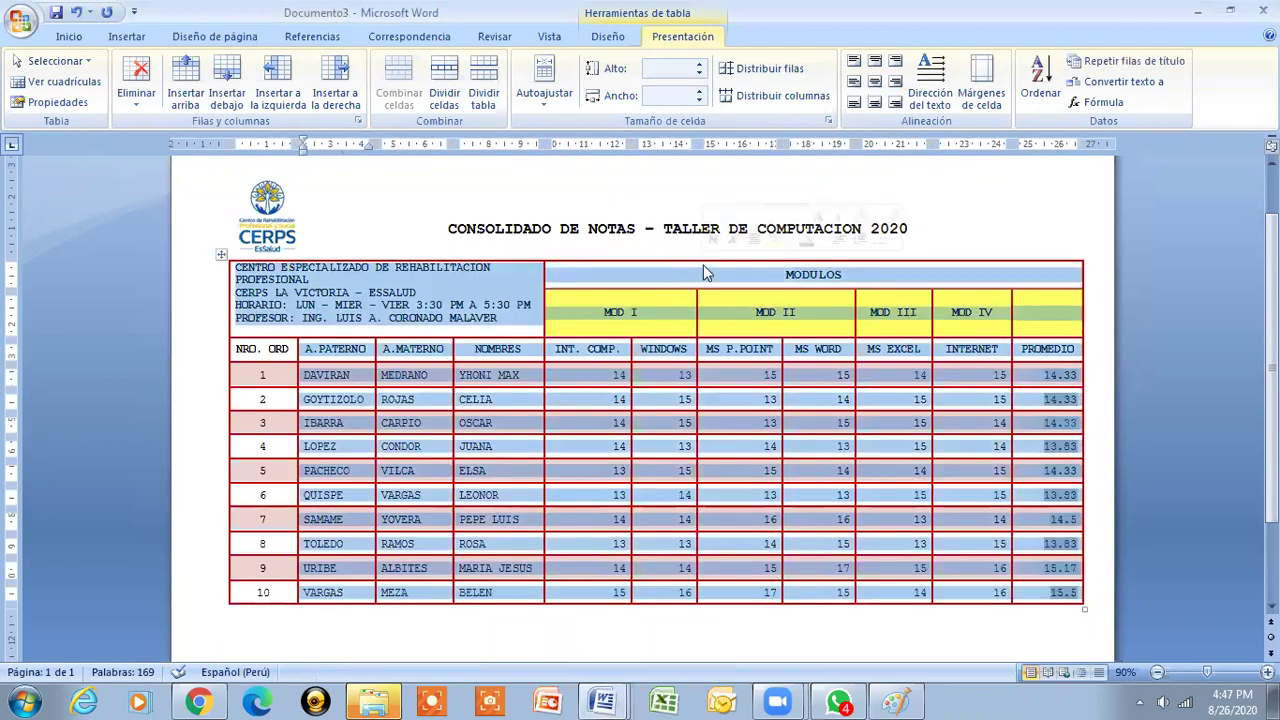
# - Place the cursor in the MODULOS cell and show the Table Tools Design options
pyautogui.click(680, 280)
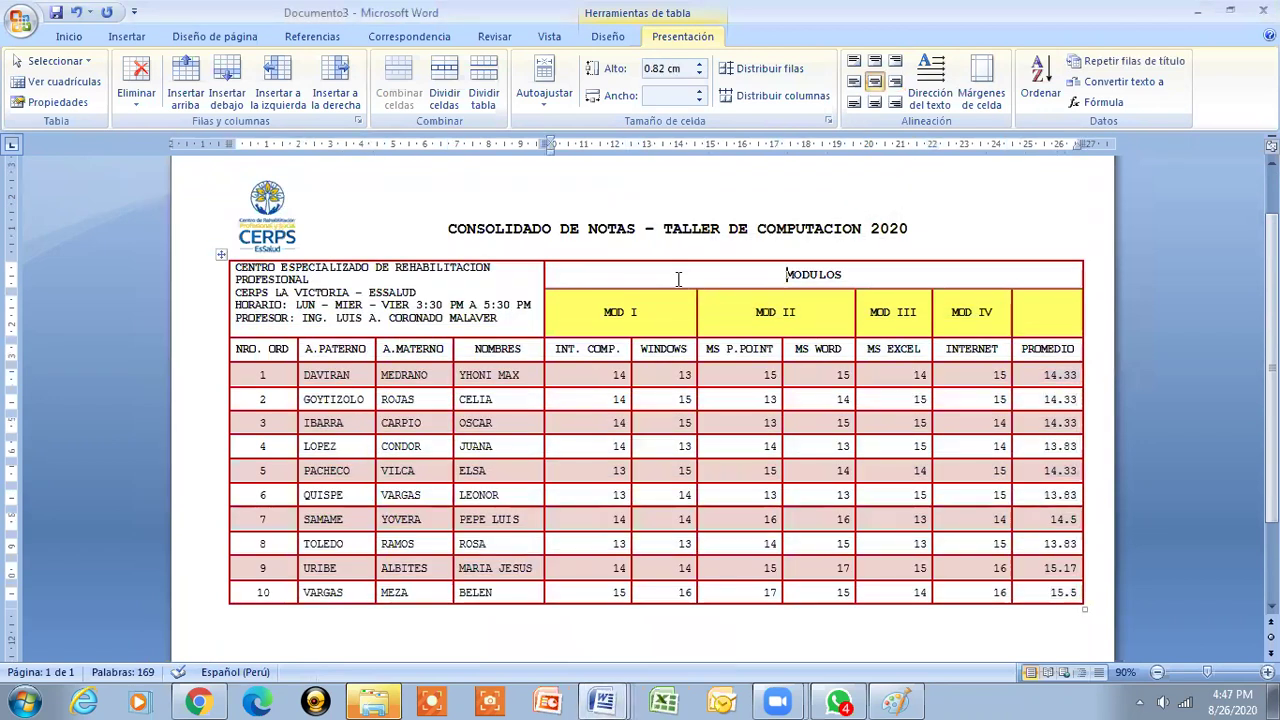
pyautogui.click(607, 36)
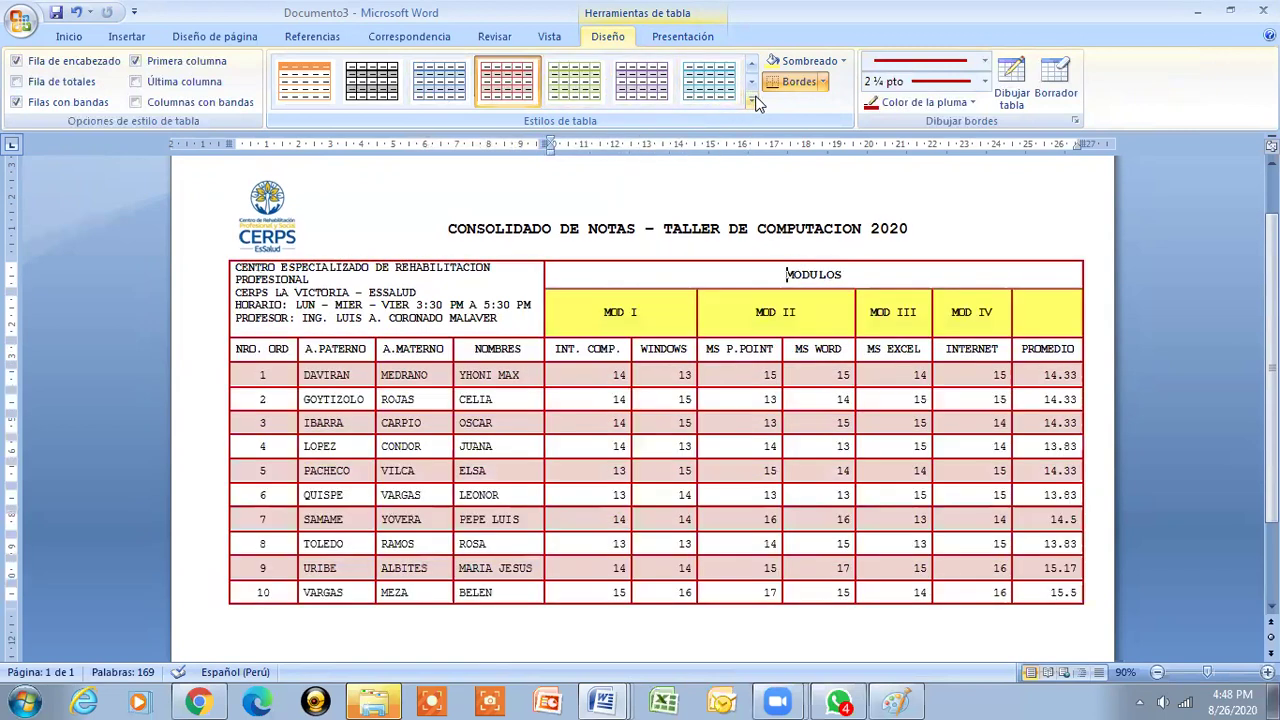
# - Apply the Cuadrícula clara - Énfasis 5 style and select the MOD I–MOD IV headers
pyautogui.click(751, 100)
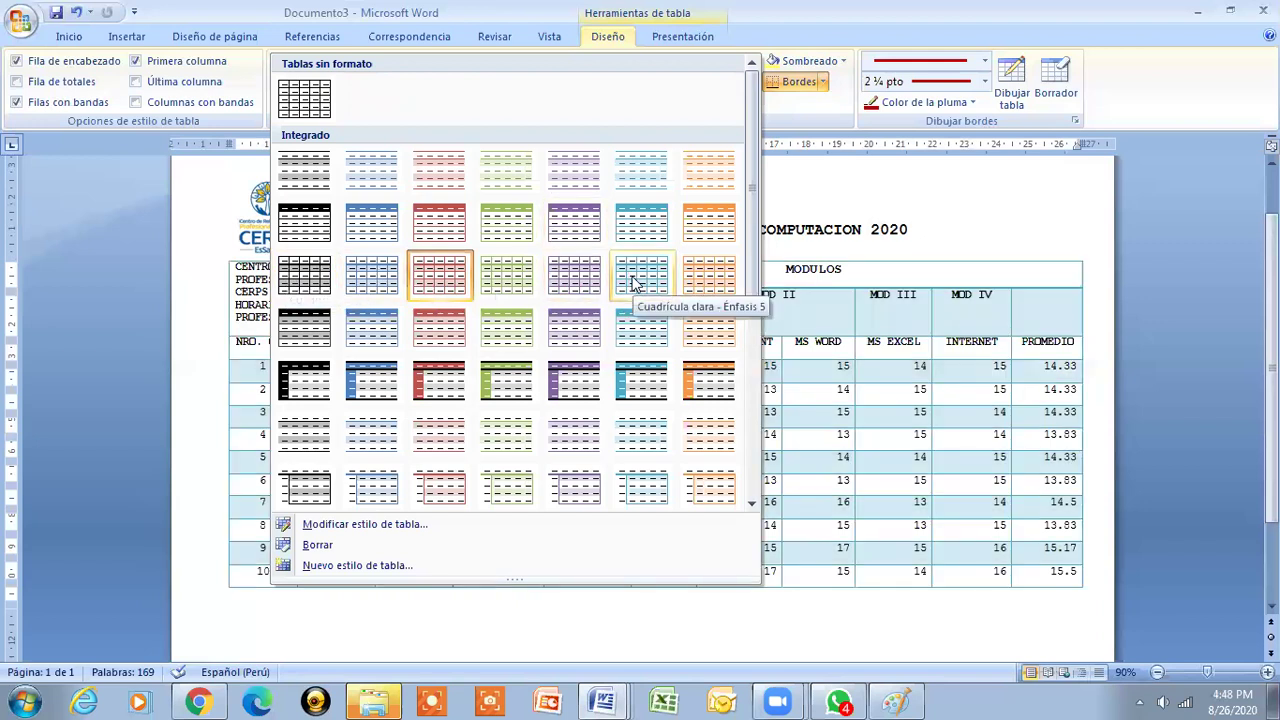
pyautogui.click(632, 284)
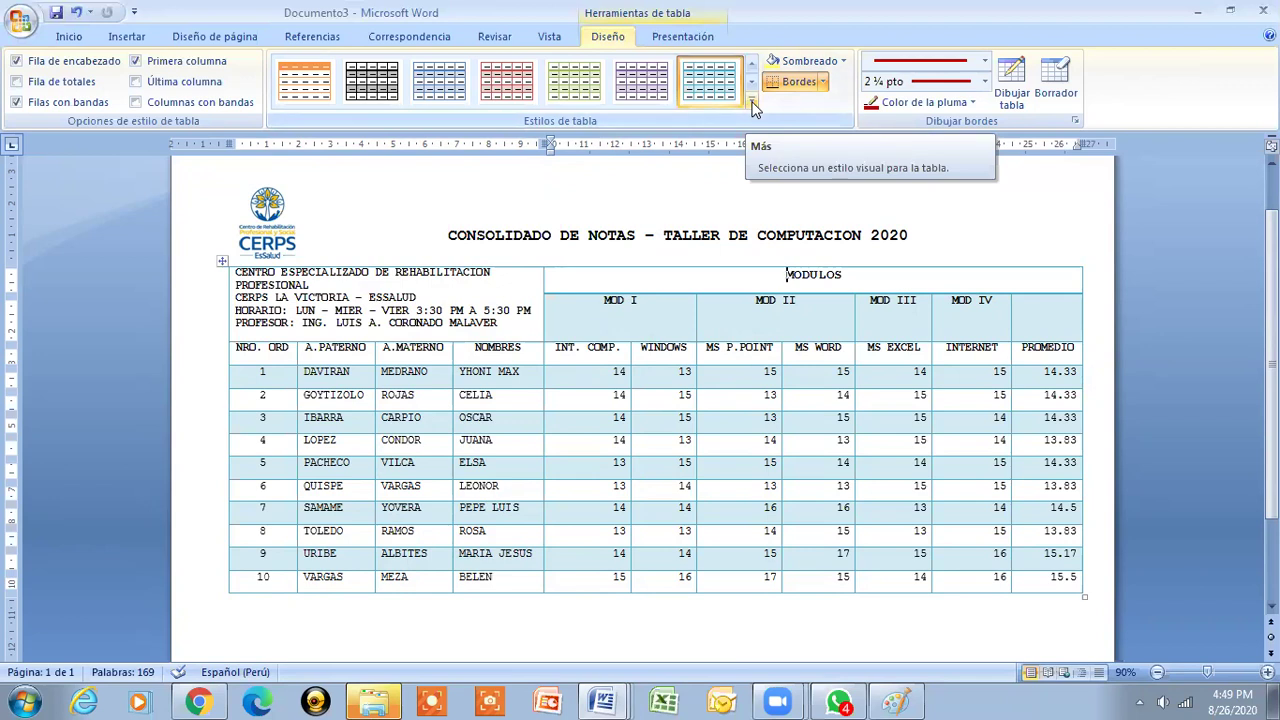
pyautogui.moveTo(605, 306); pyautogui.dragTo(996, 305)
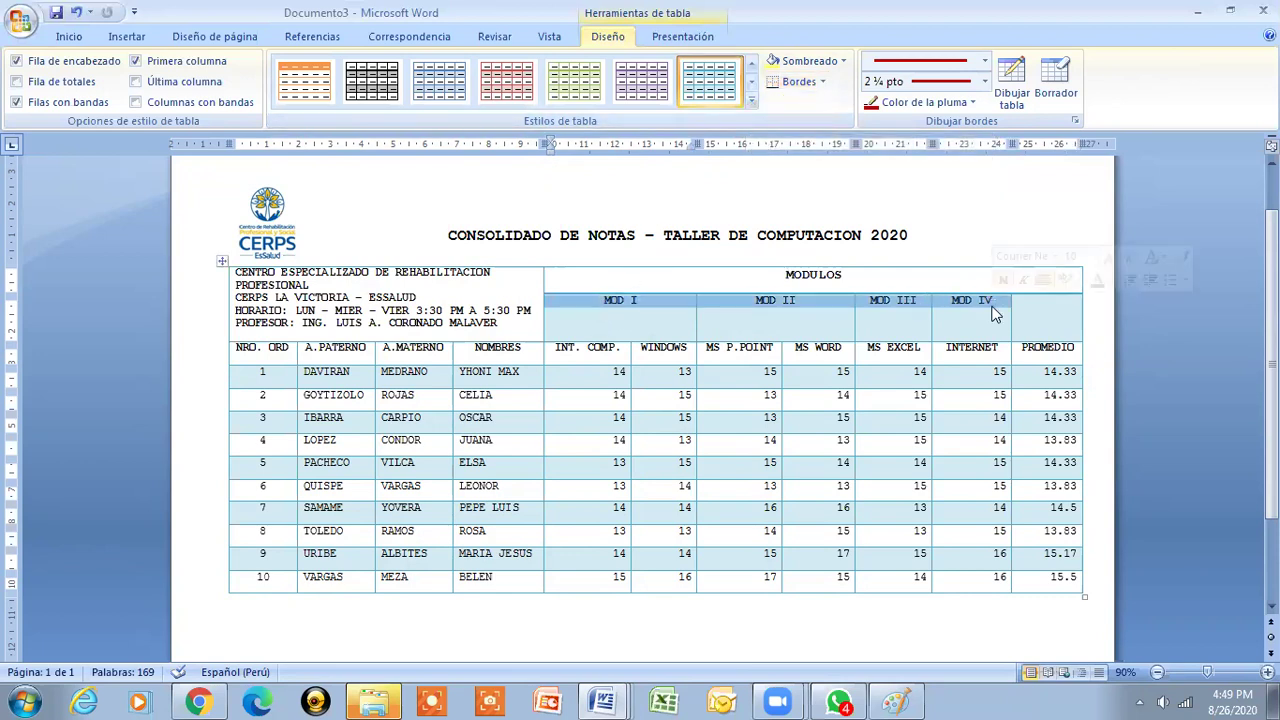
# - Vertically centre the MOD headers, the column headings and order numbers 1–10
pyautogui.click(698, 40)
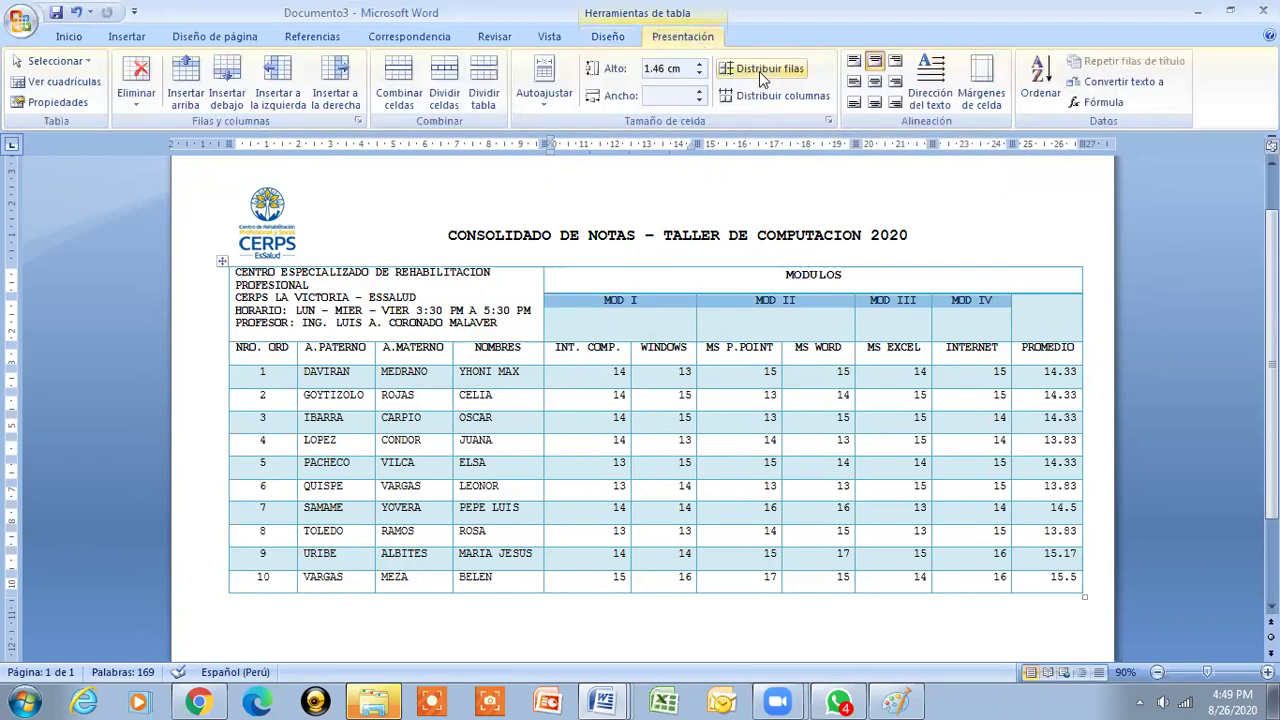
pyautogui.click(875, 82)
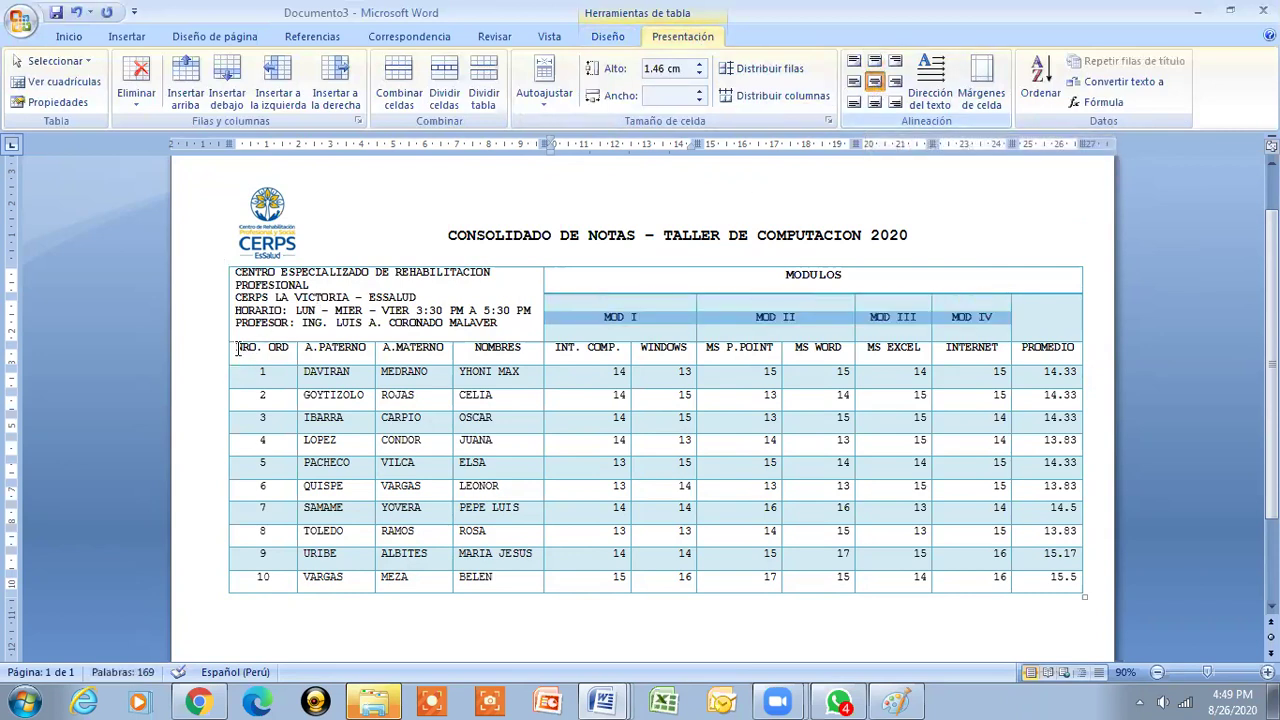
pyautogui.moveTo(238, 348); pyautogui.dragTo(1038, 345)
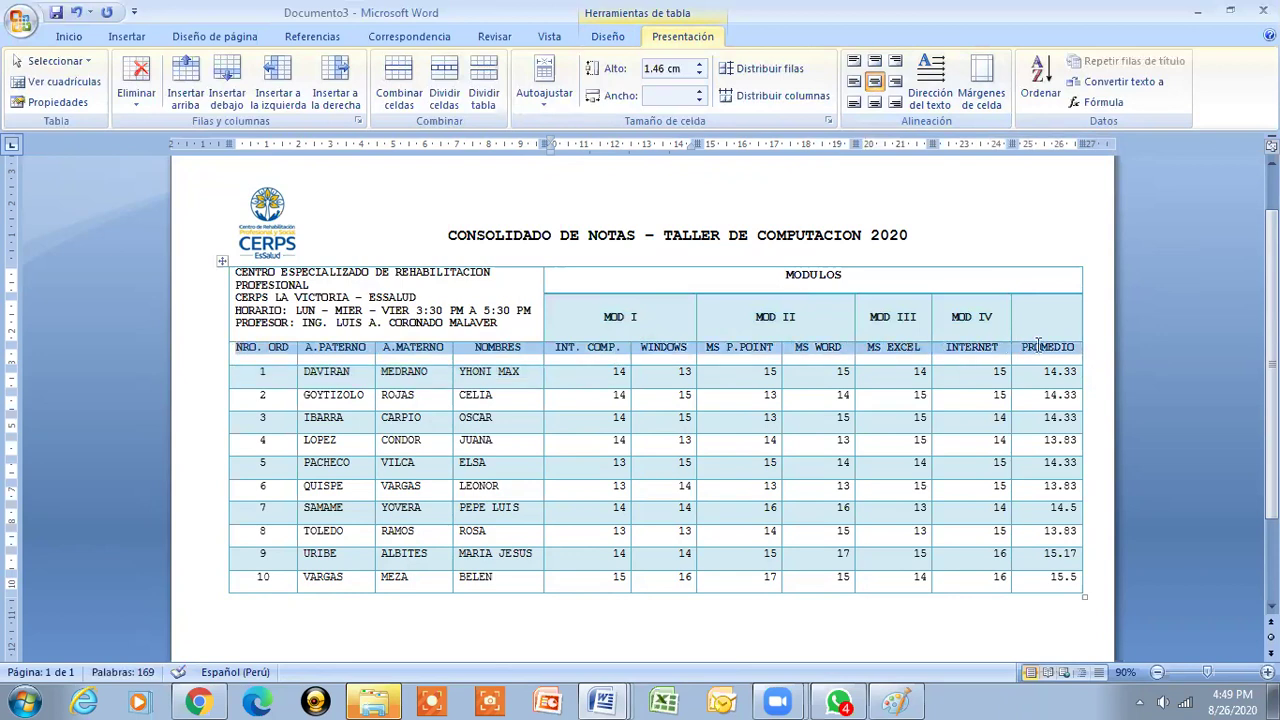
pyautogui.click(875, 85)
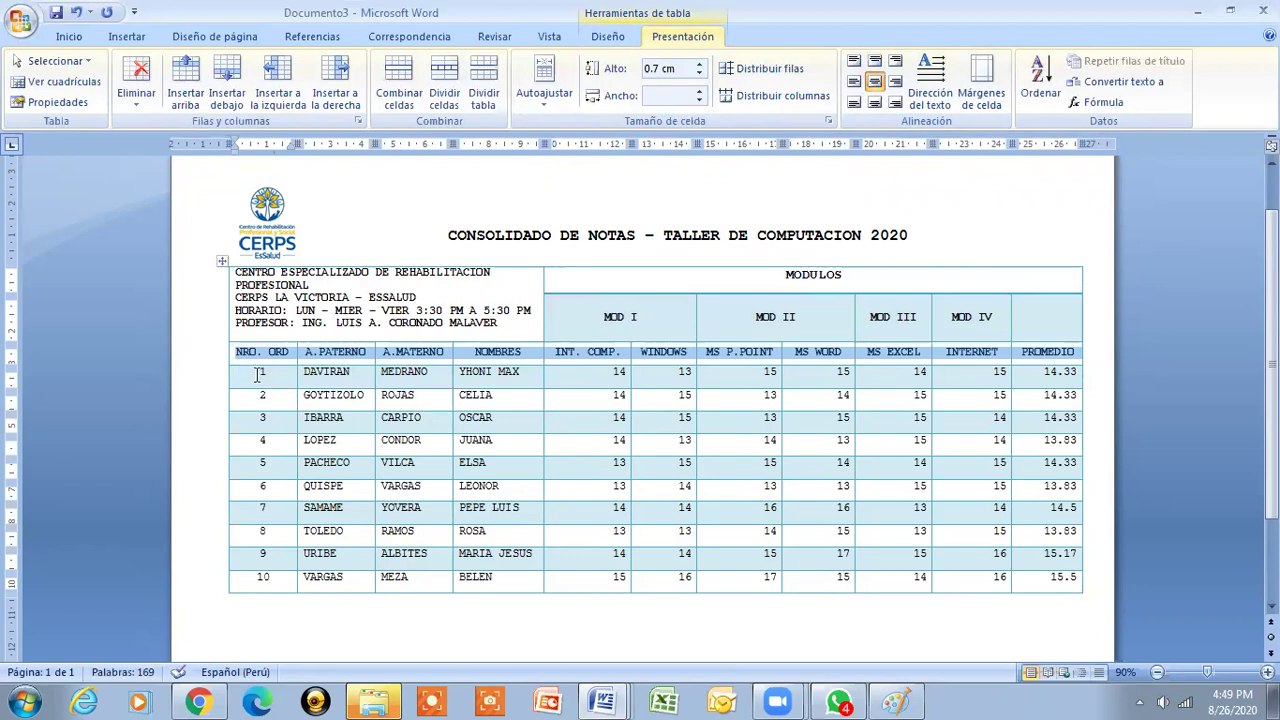
pyautogui.moveTo(257, 374); pyautogui.dragTo(250, 577)
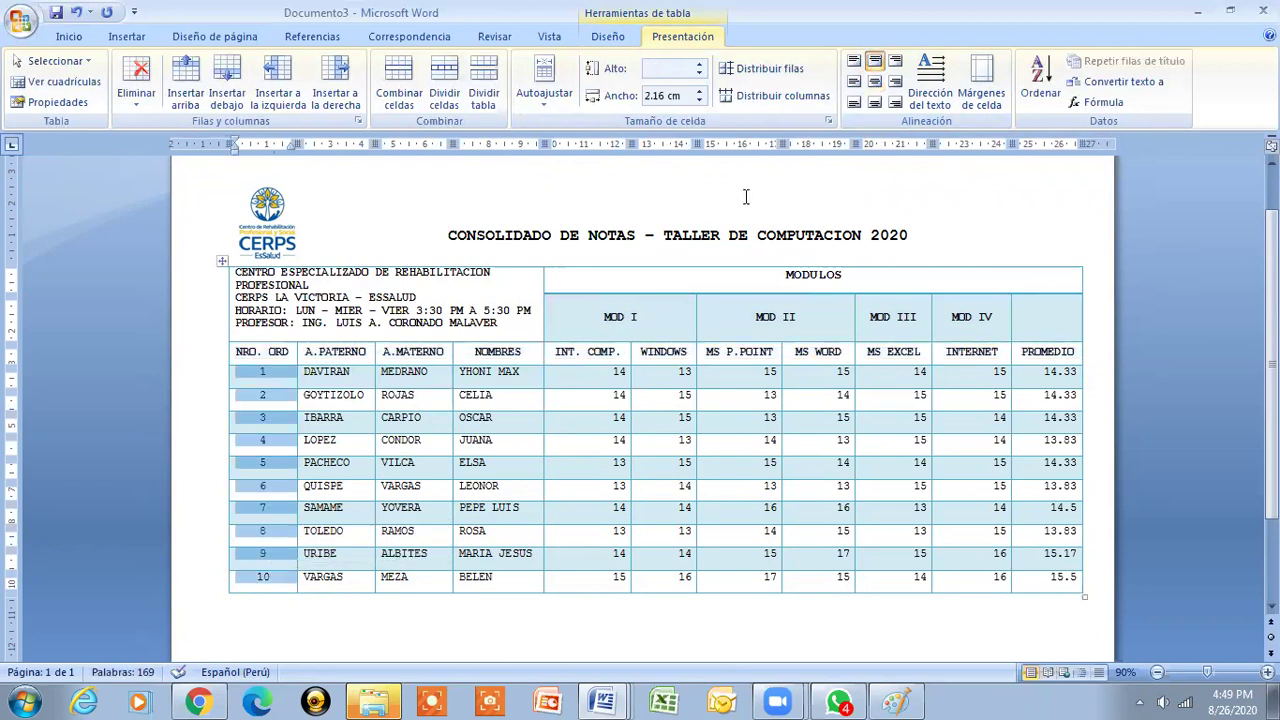
pyautogui.click(875, 82)
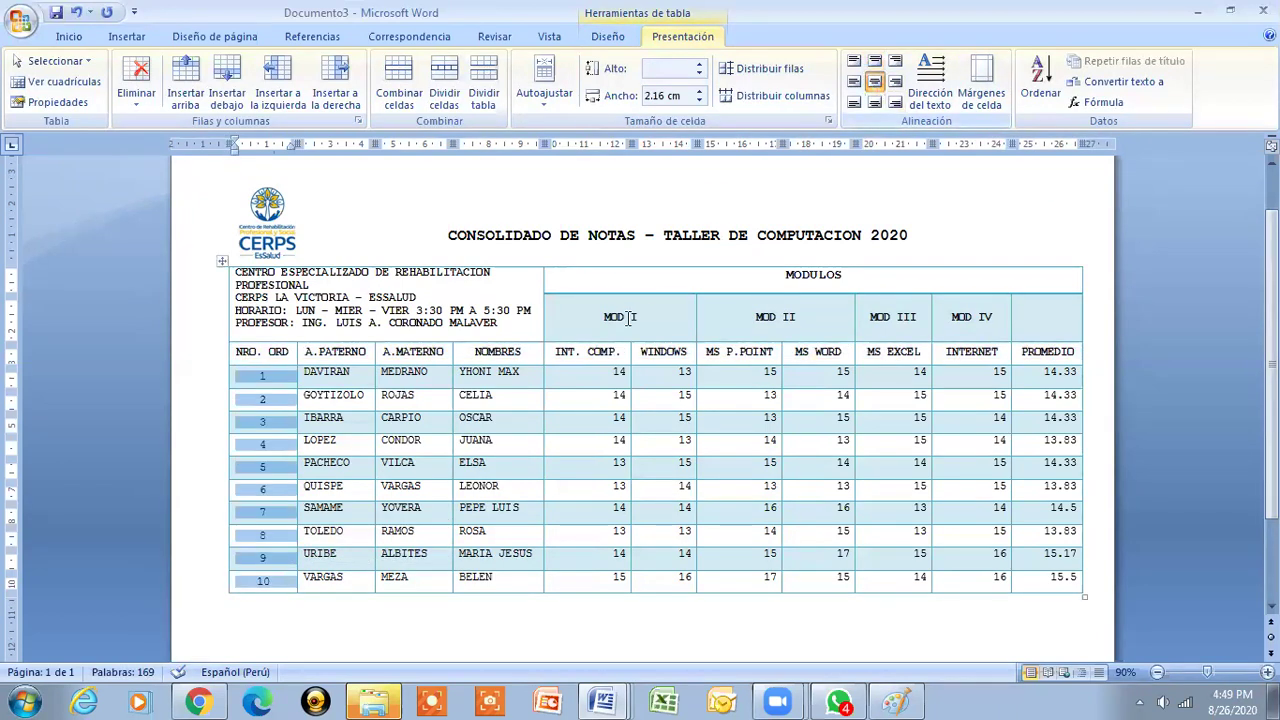
# - Align all ten rows' scores and averages middle-right and names middle-left
pyautogui.moveTo(595, 372); pyautogui.dragTo(960, 512)
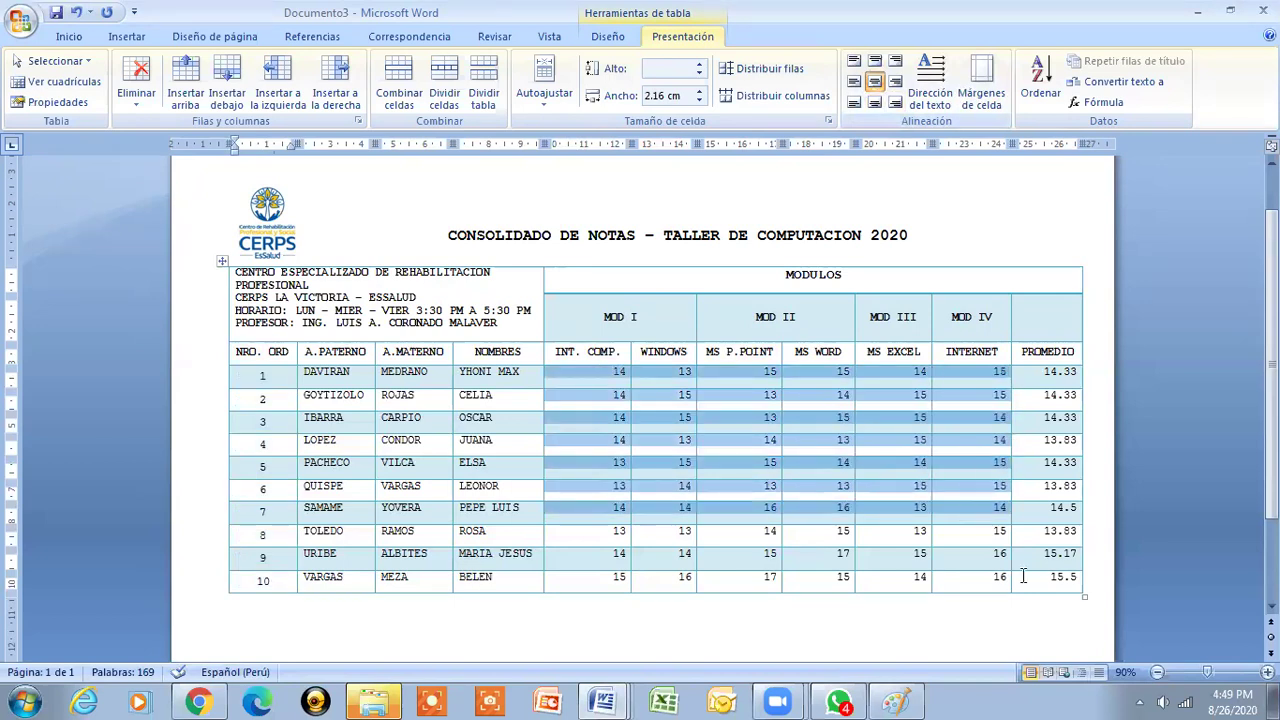
pyautogui.moveTo(1023, 576); pyautogui.dragTo(1030, 578)
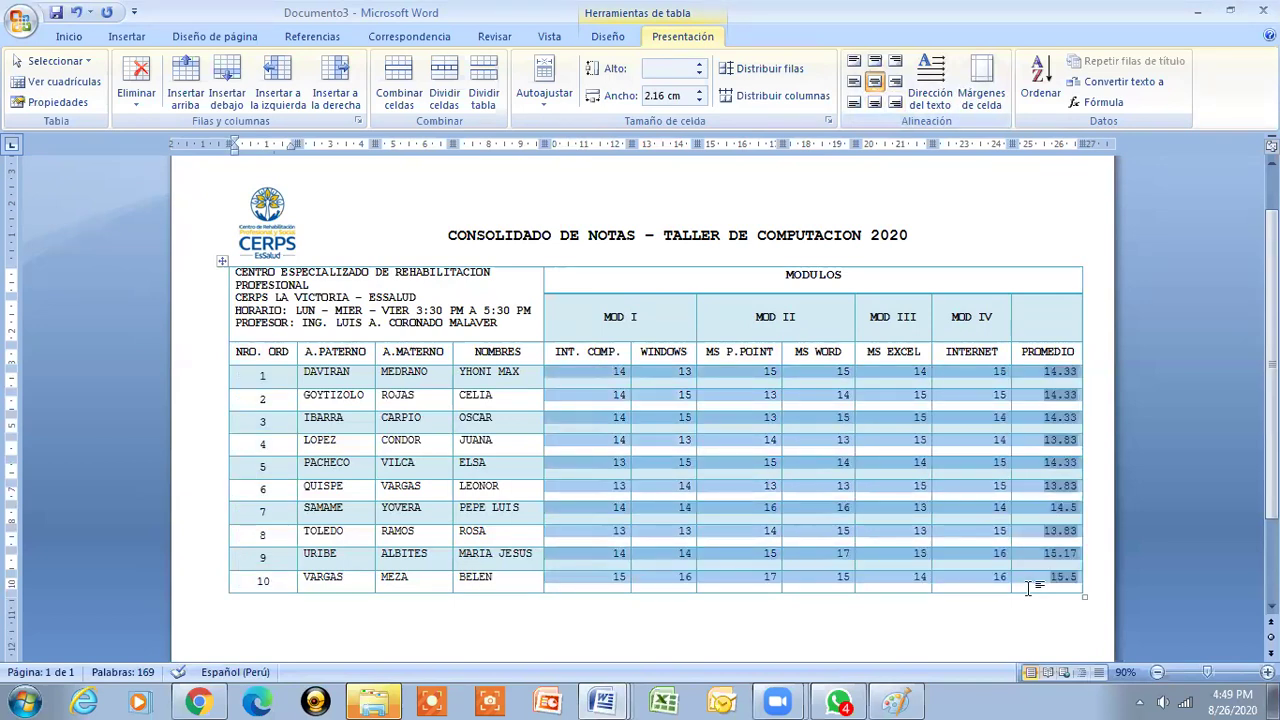
pyautogui.click(895, 84)
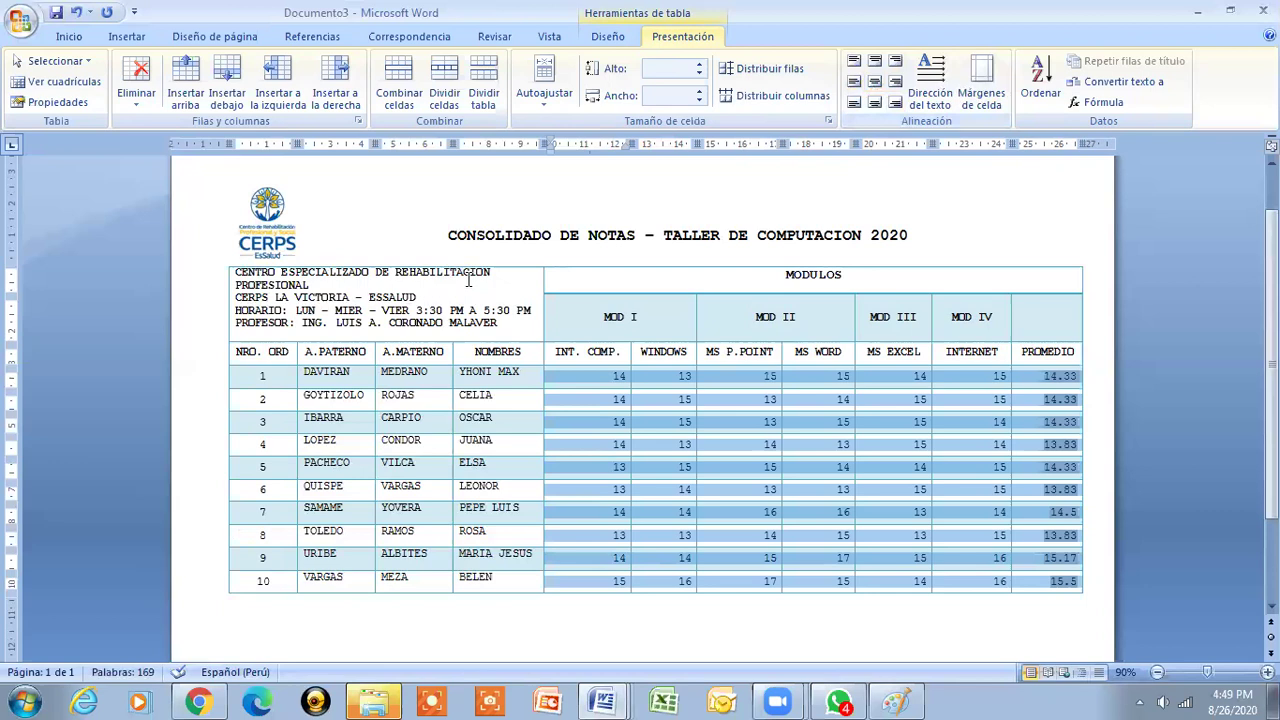
pyautogui.click(313, 376)
pyautogui.moveTo(313, 376); pyautogui.dragTo(518, 580)
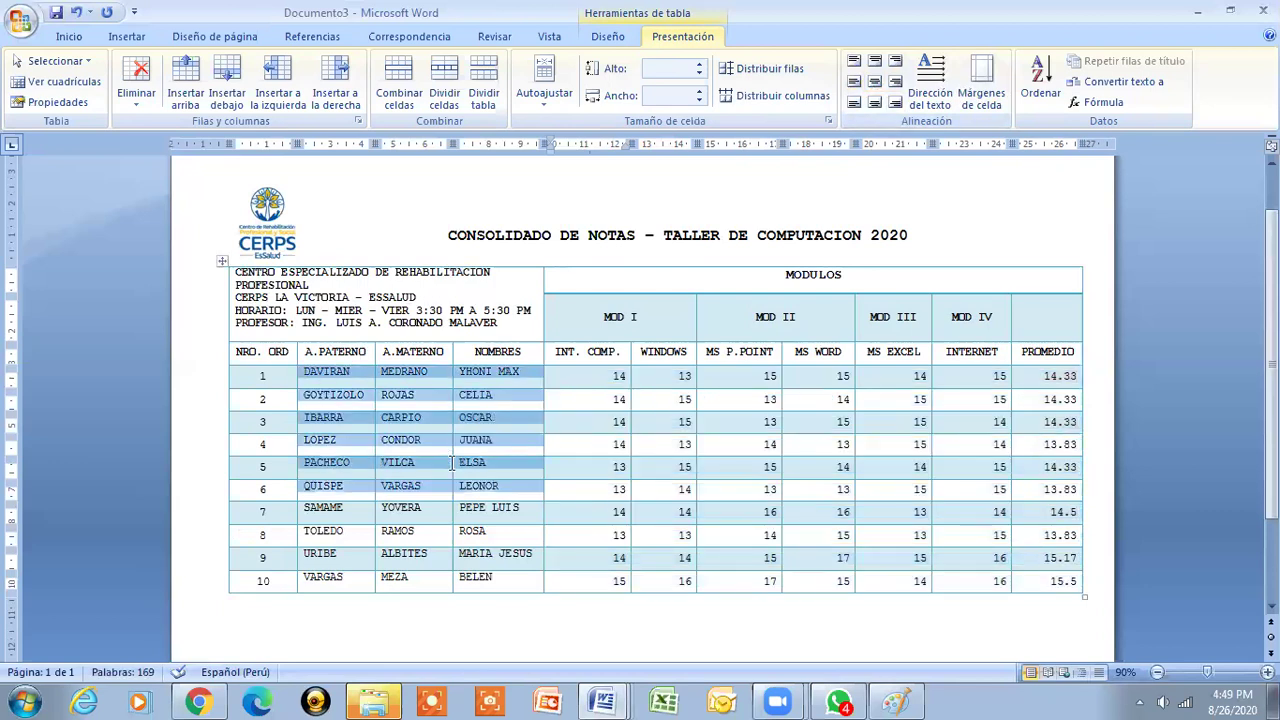
pyautogui.click(854, 81)
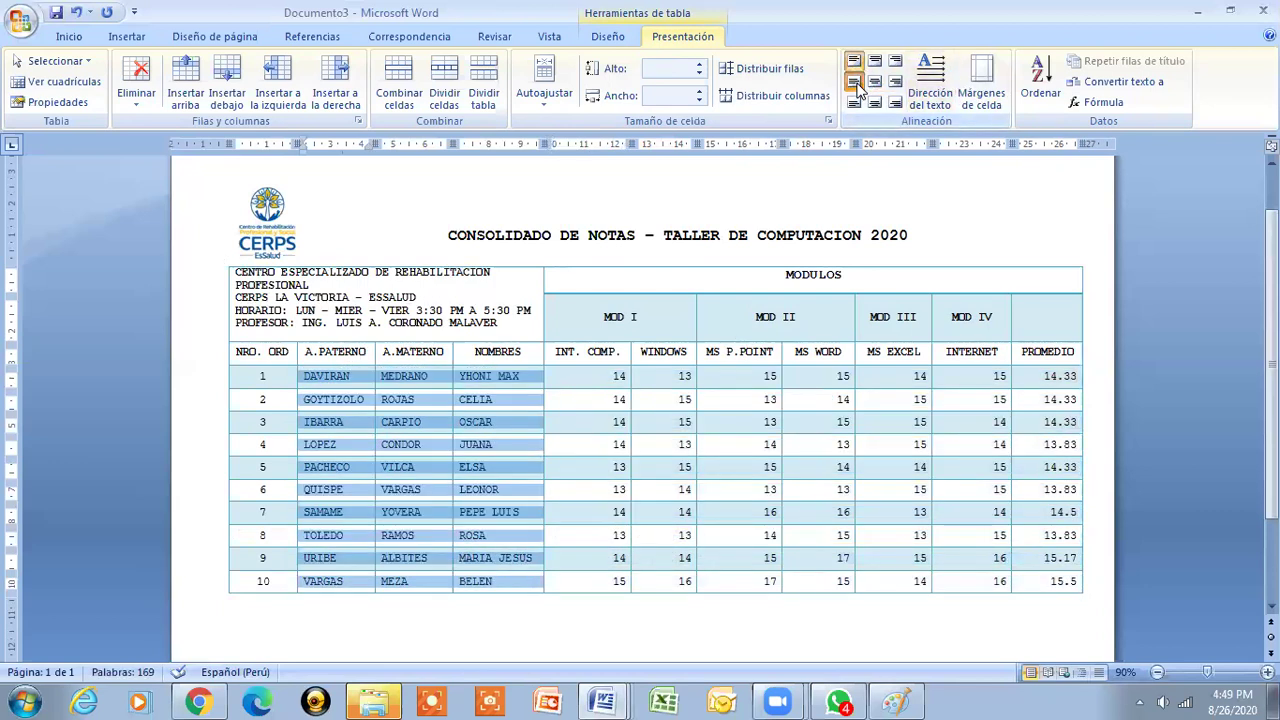
pyautogui.click(447, 237)
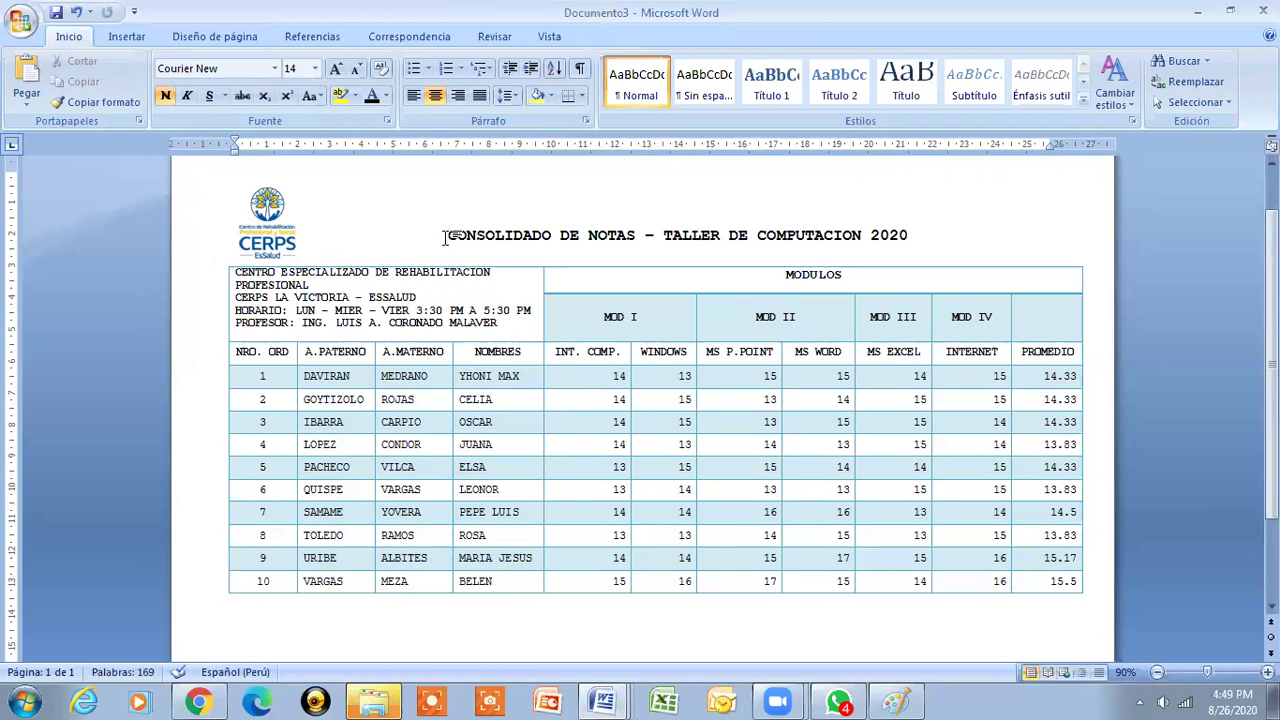
# - Zoom out from 90% to 70% so the entire grades page fits the window
pyautogui.click(722, 204)
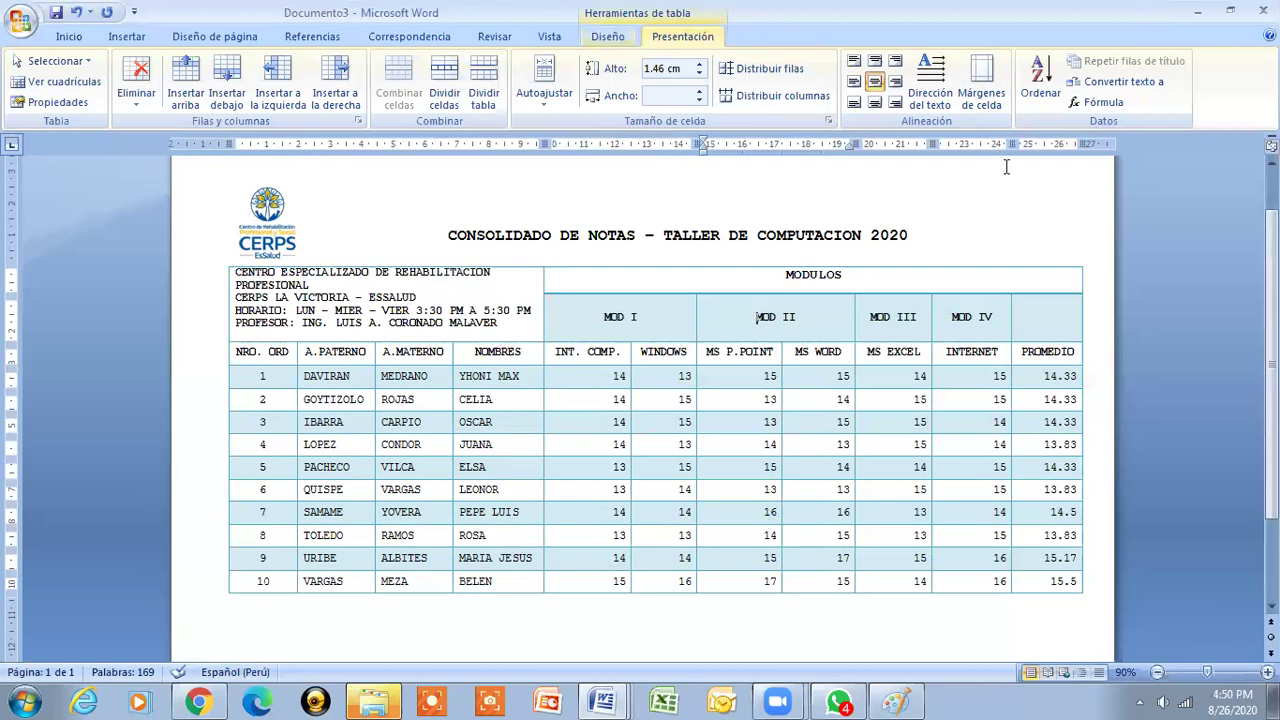
pyautogui.scroll(-1, 1179, 620)
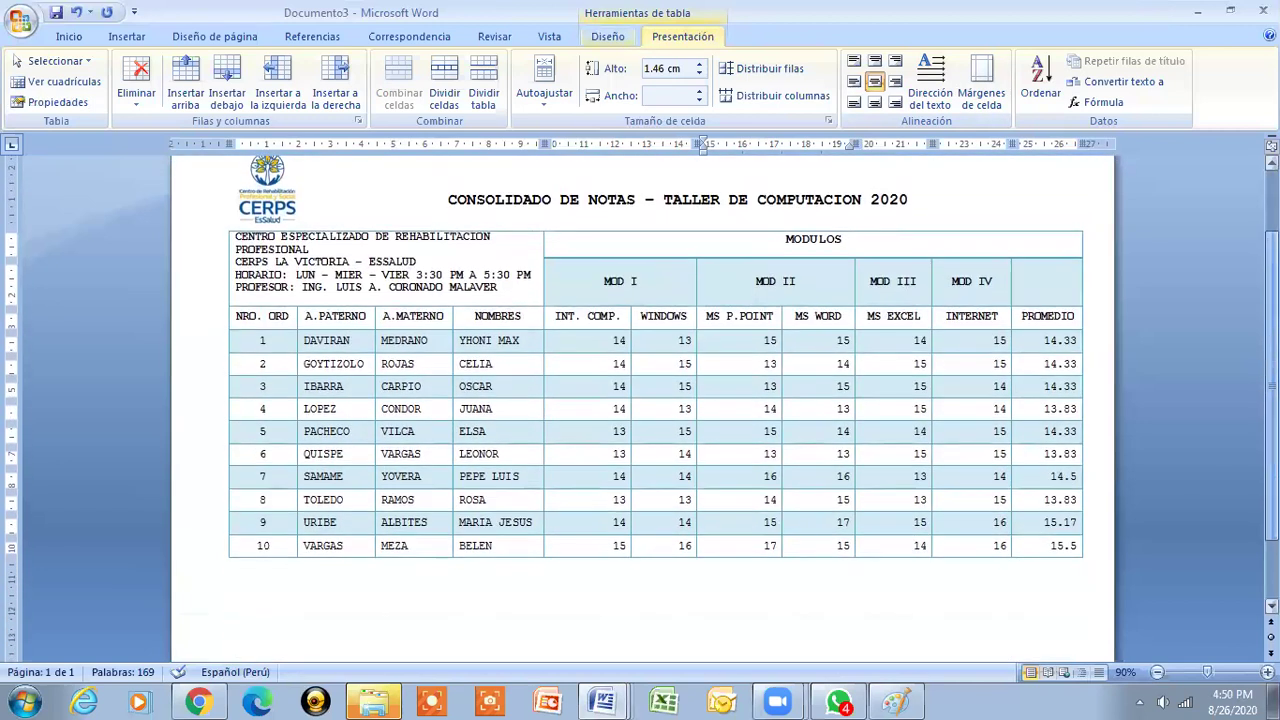
pyautogui.click(1157, 672)
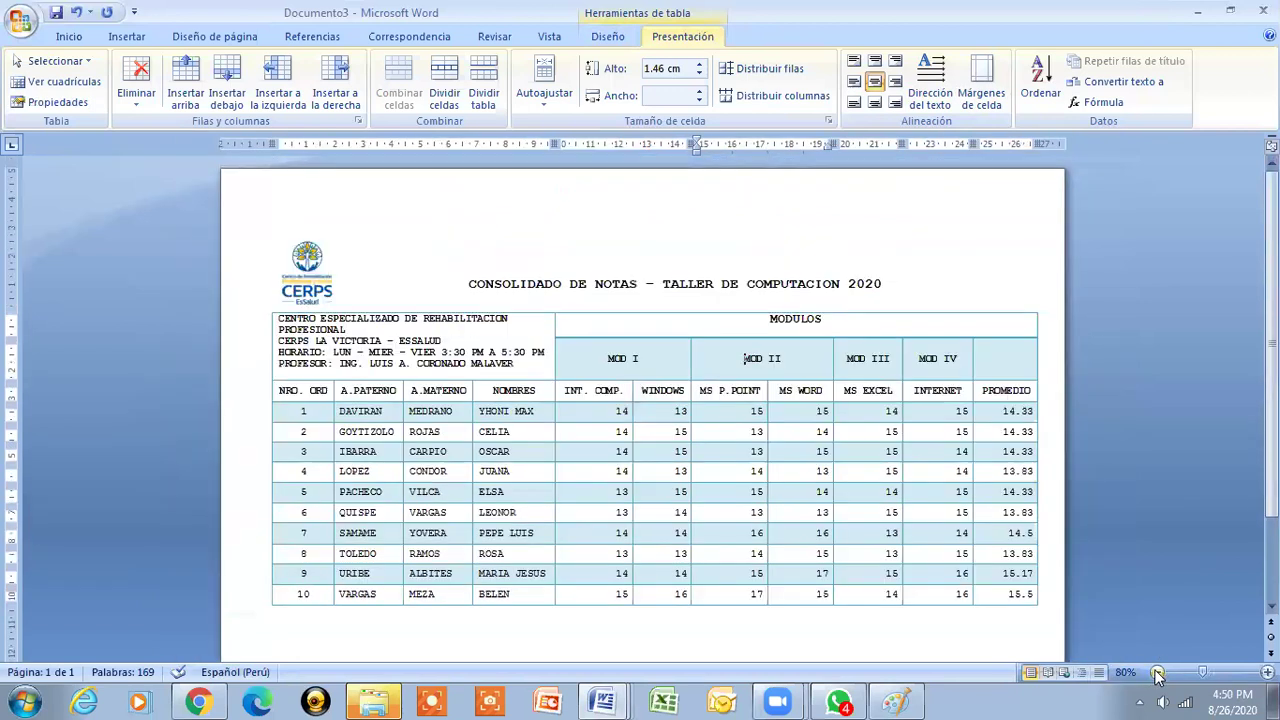
pyautogui.click(1157, 672)
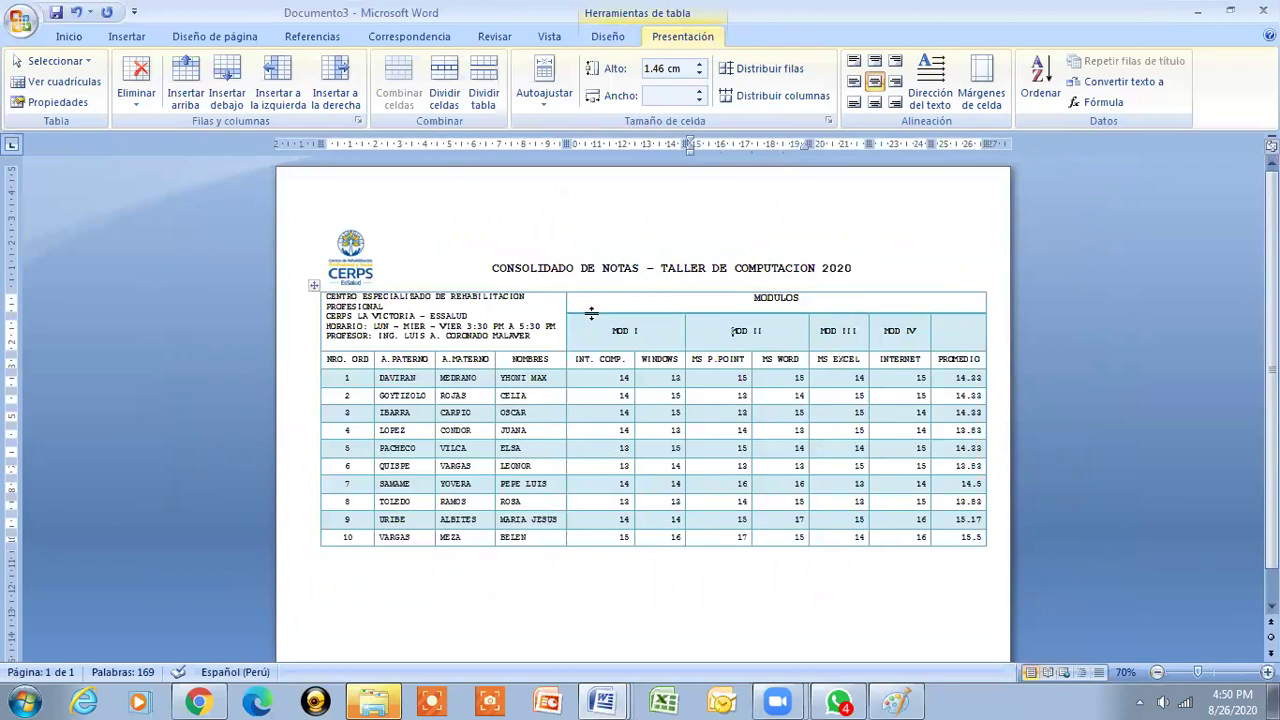
pyautogui.click(492, 270)
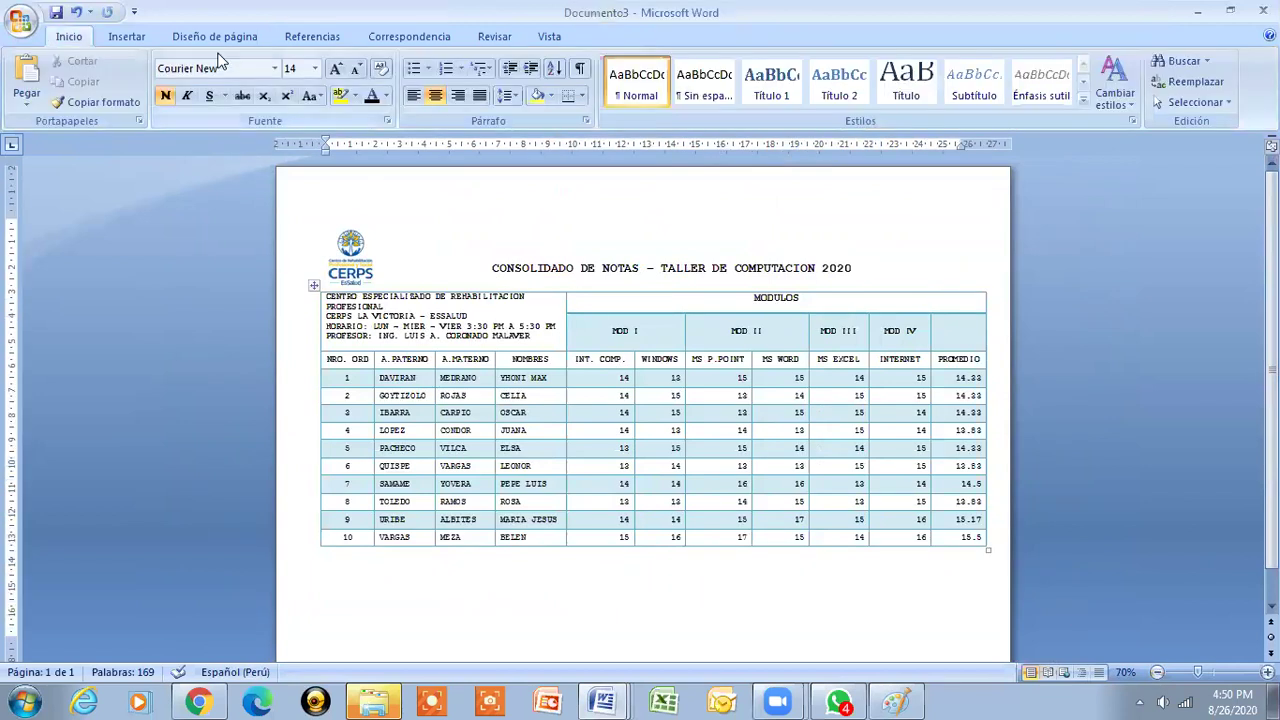
pyautogui.click(21, 22)
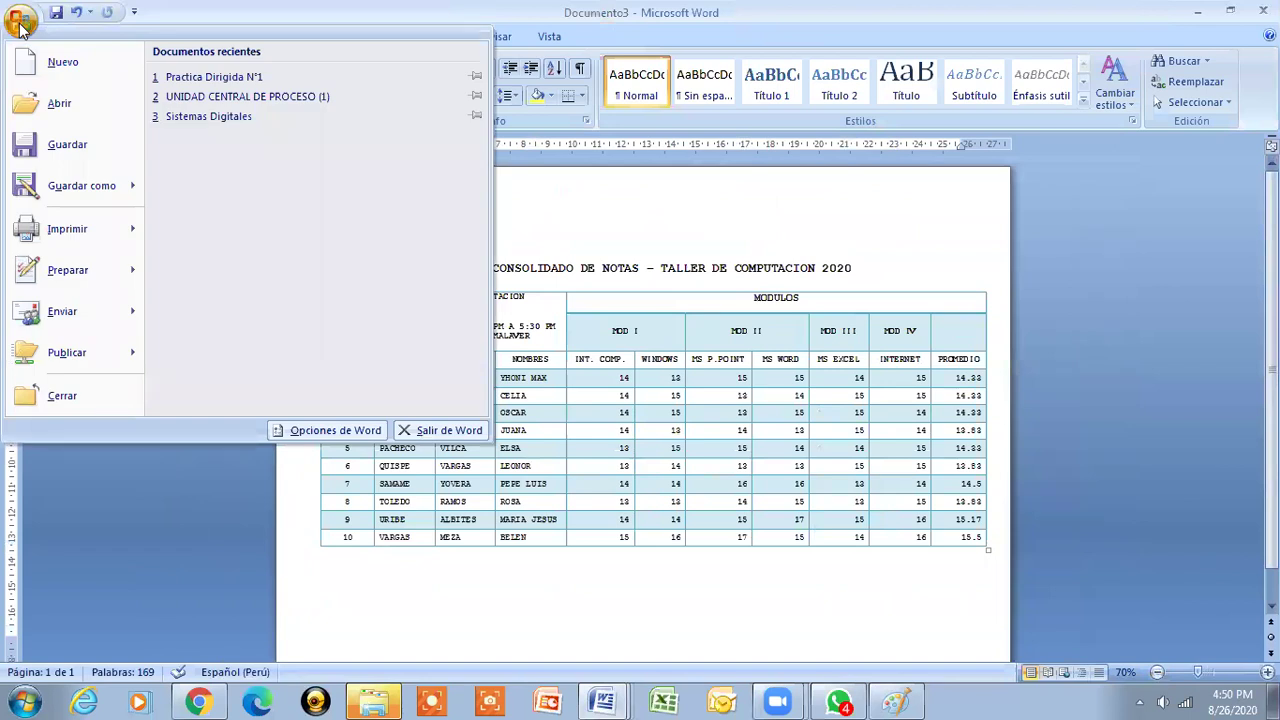
pyautogui.moveTo(42, 232)
pyautogui.click(241, 178)
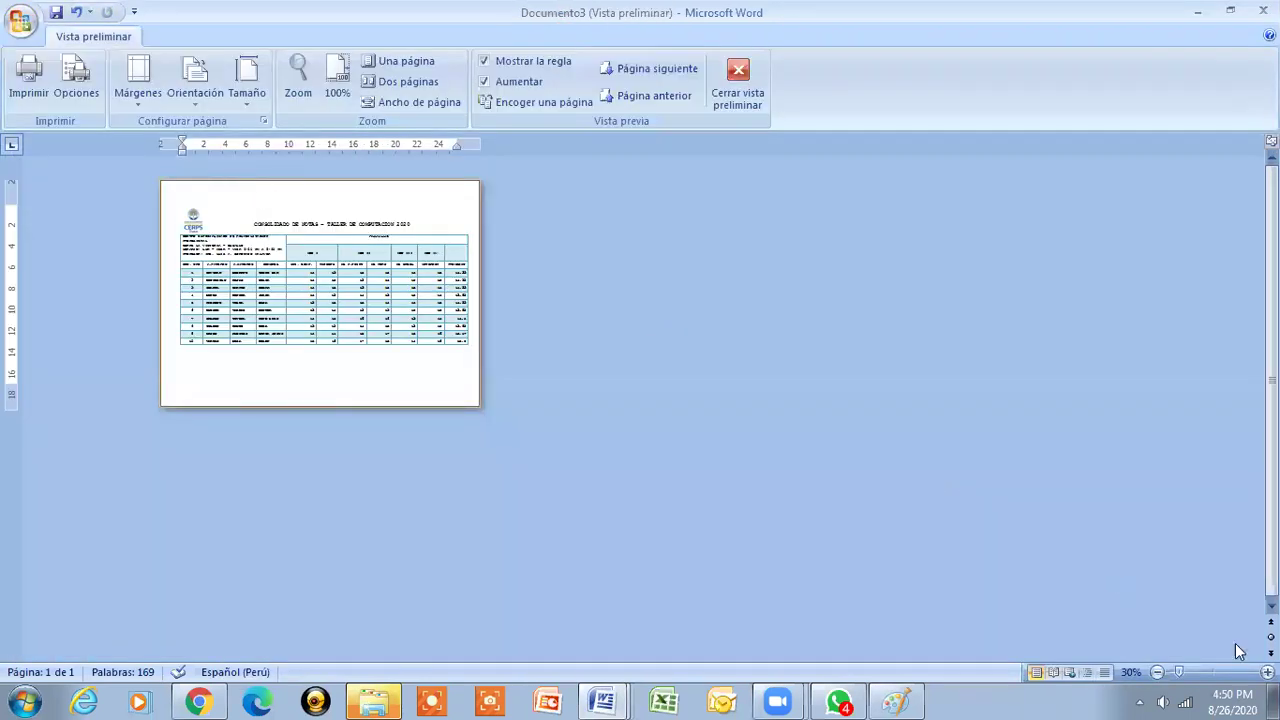
pyautogui.click(1267, 672)
pyautogui.click(1267, 672)
pyautogui.click(1267, 672)
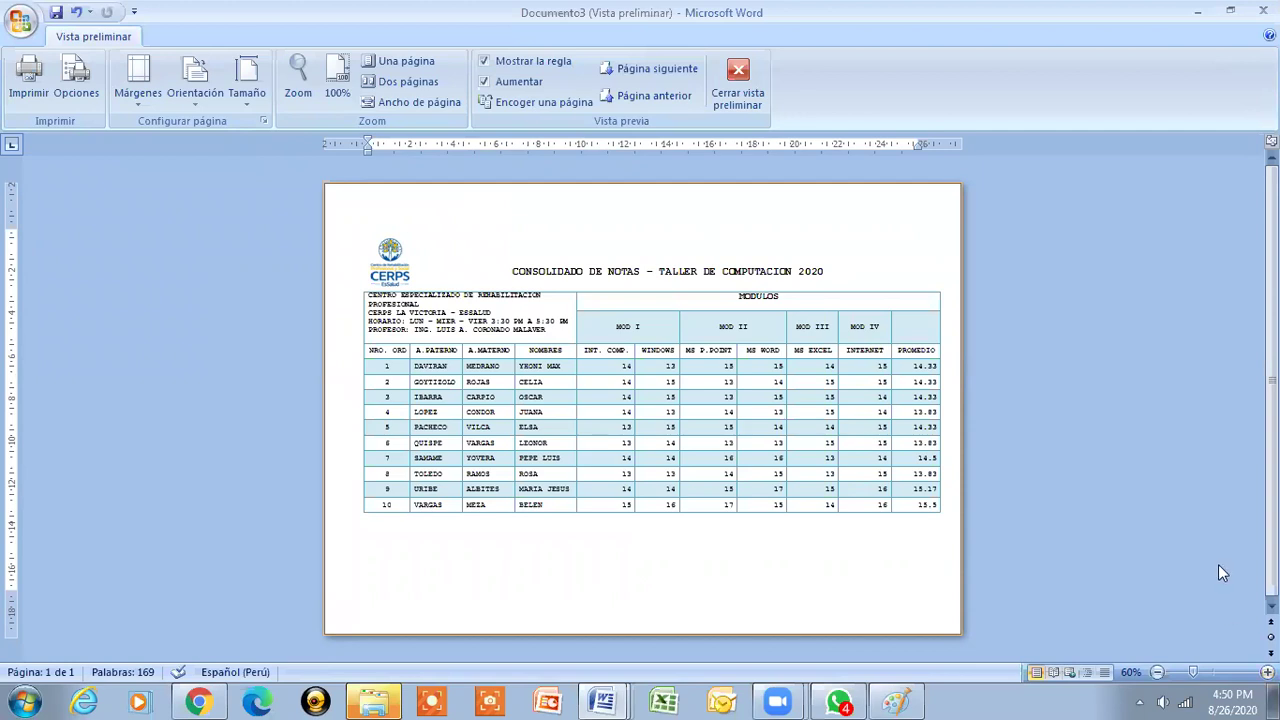
# - Close the print preview and return the document to 90% zoom
pyautogui.click(737, 80)
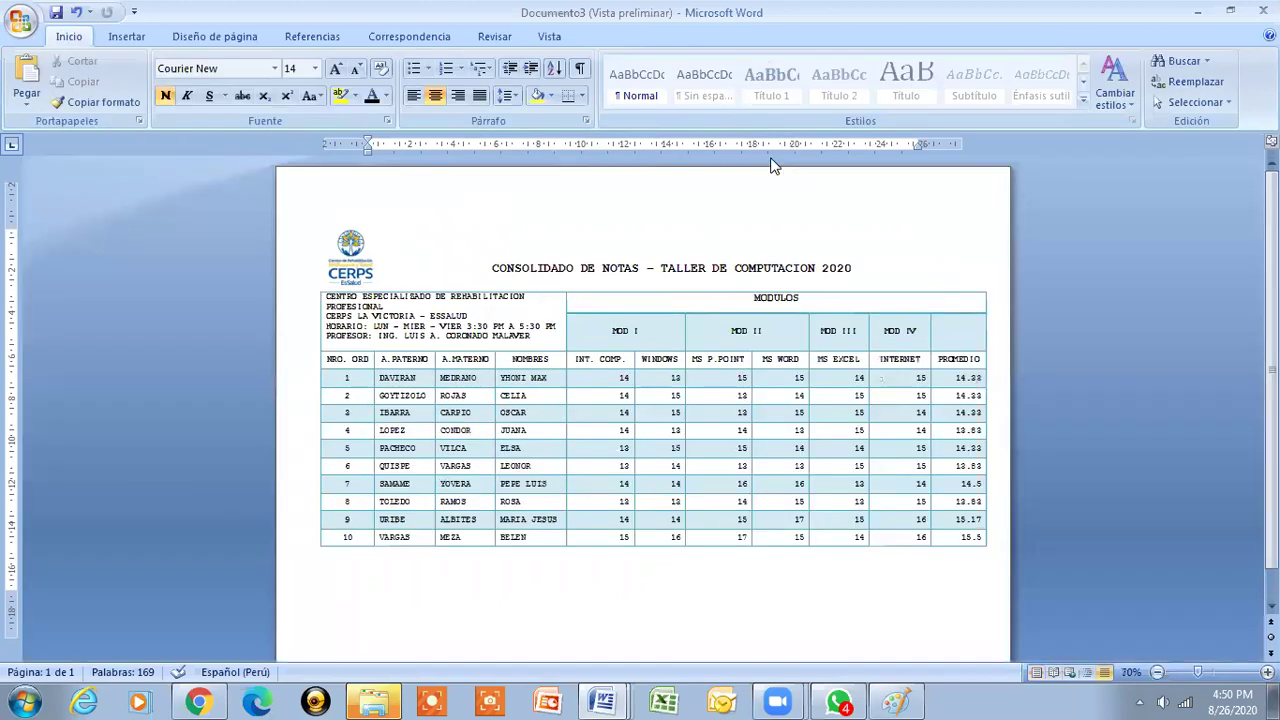
pyautogui.moveTo(1202, 671); pyautogui.dragTo(1207, 672)
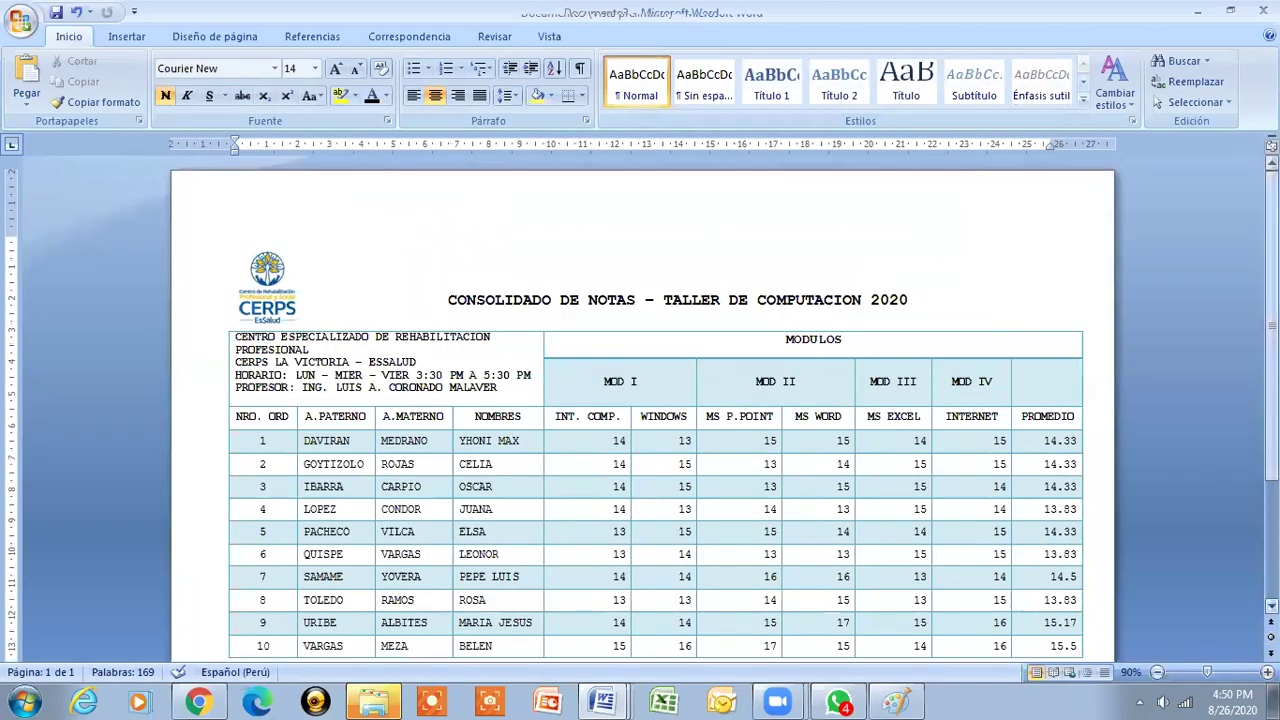
pyautogui.scroll(-2, 656, 400)
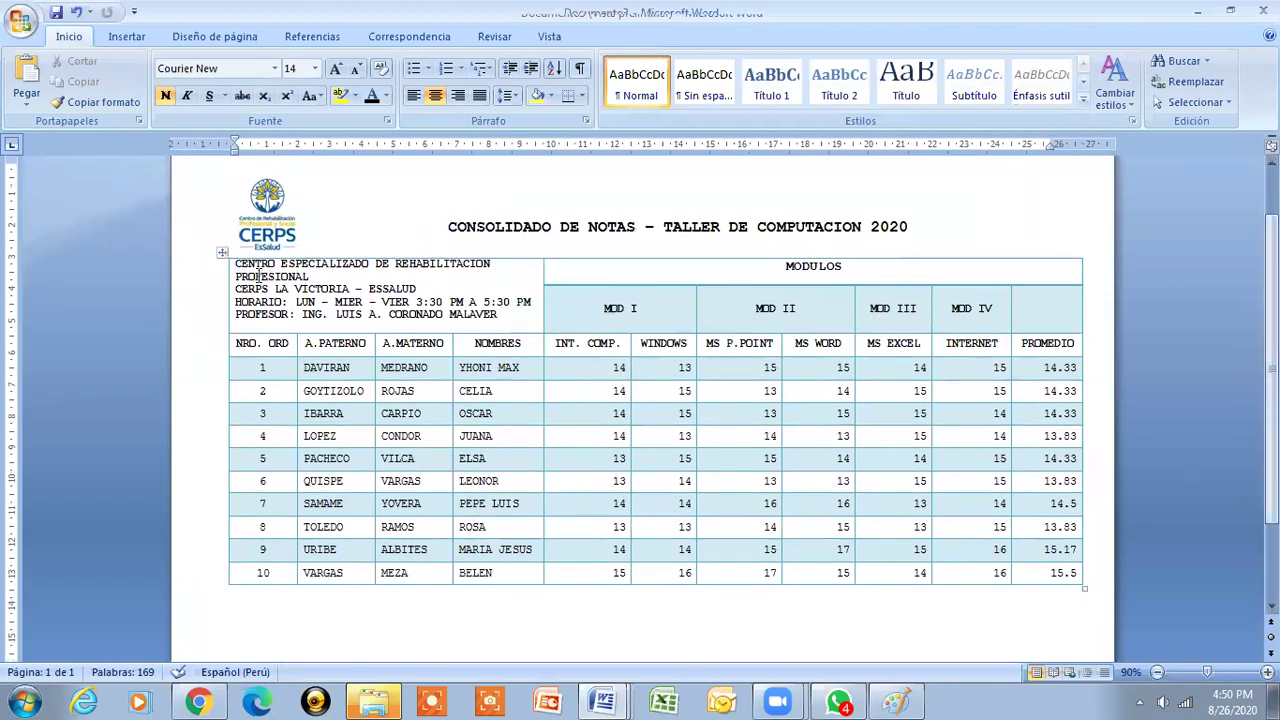
# - Align the school information text centre-left and centre the MODULOS heading in its cell
pyautogui.moveTo(236, 264)
pyautogui.mouseDown()
pyautogui.moveTo(451, 320)
pyautogui.moveTo(500, 318)
pyautogui.mouseUp()
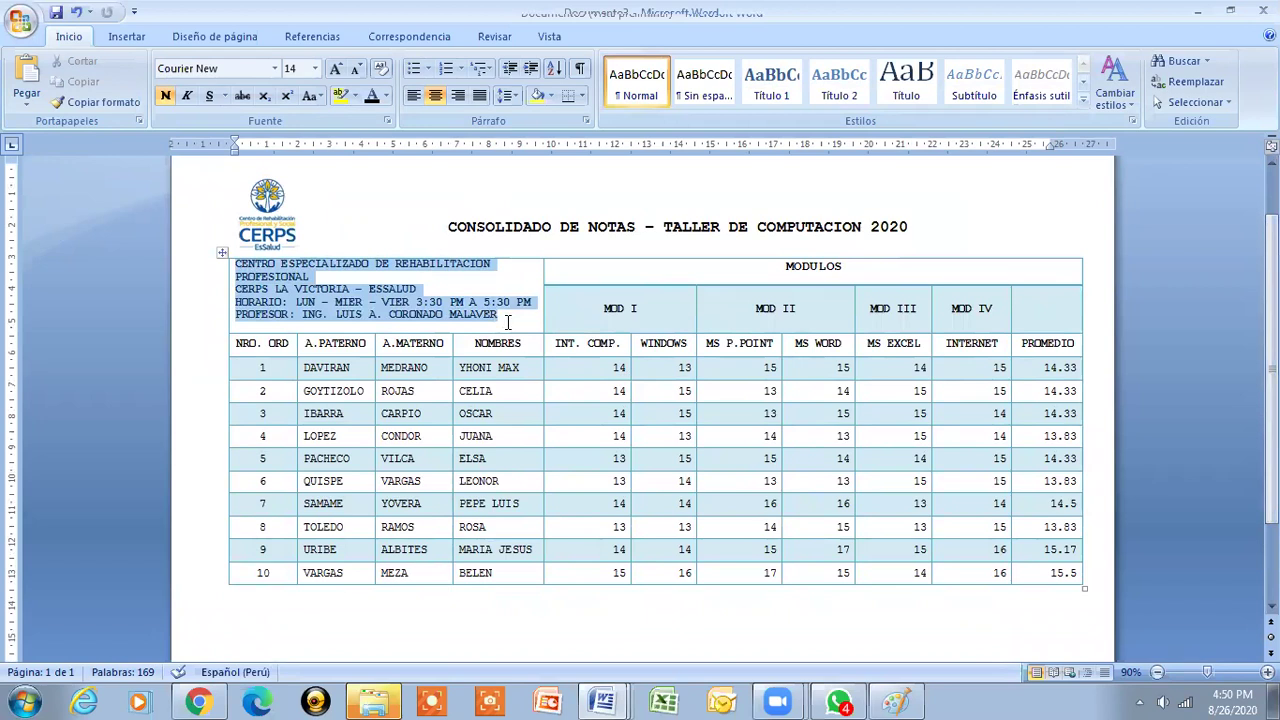
pyautogui.click(613, 36)
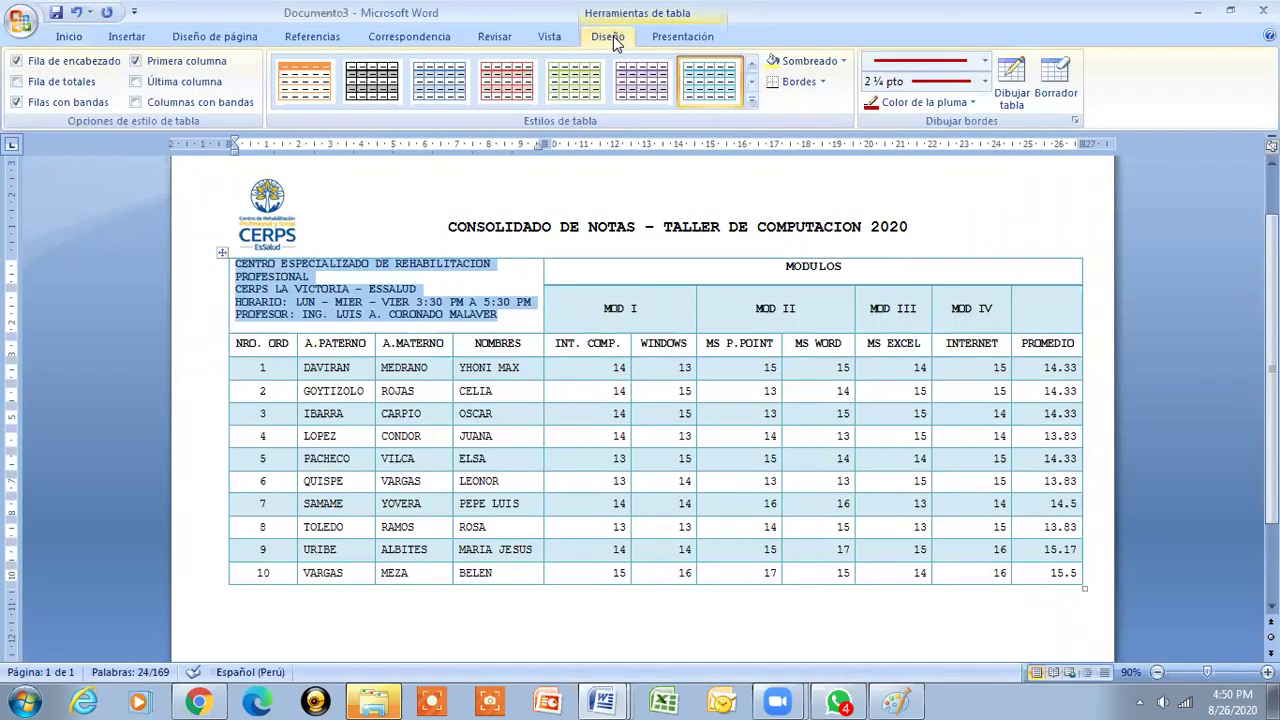
pyautogui.click(712, 37)
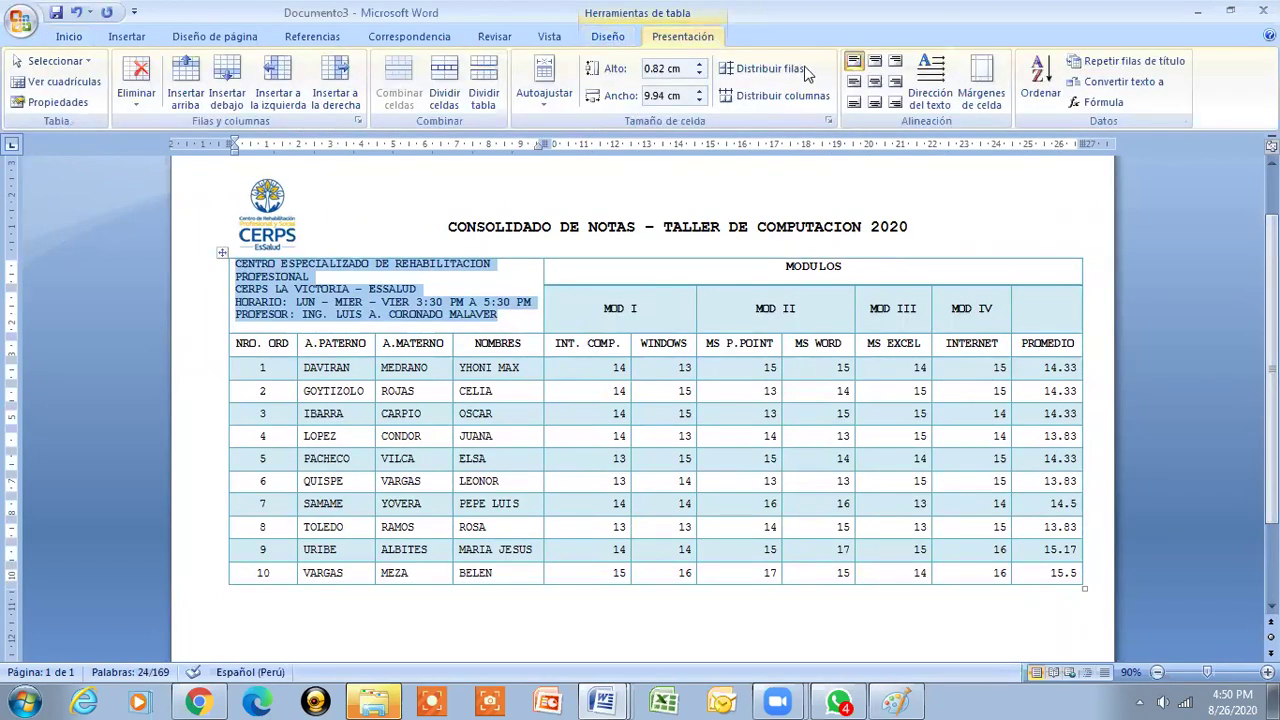
pyautogui.click(853, 81)
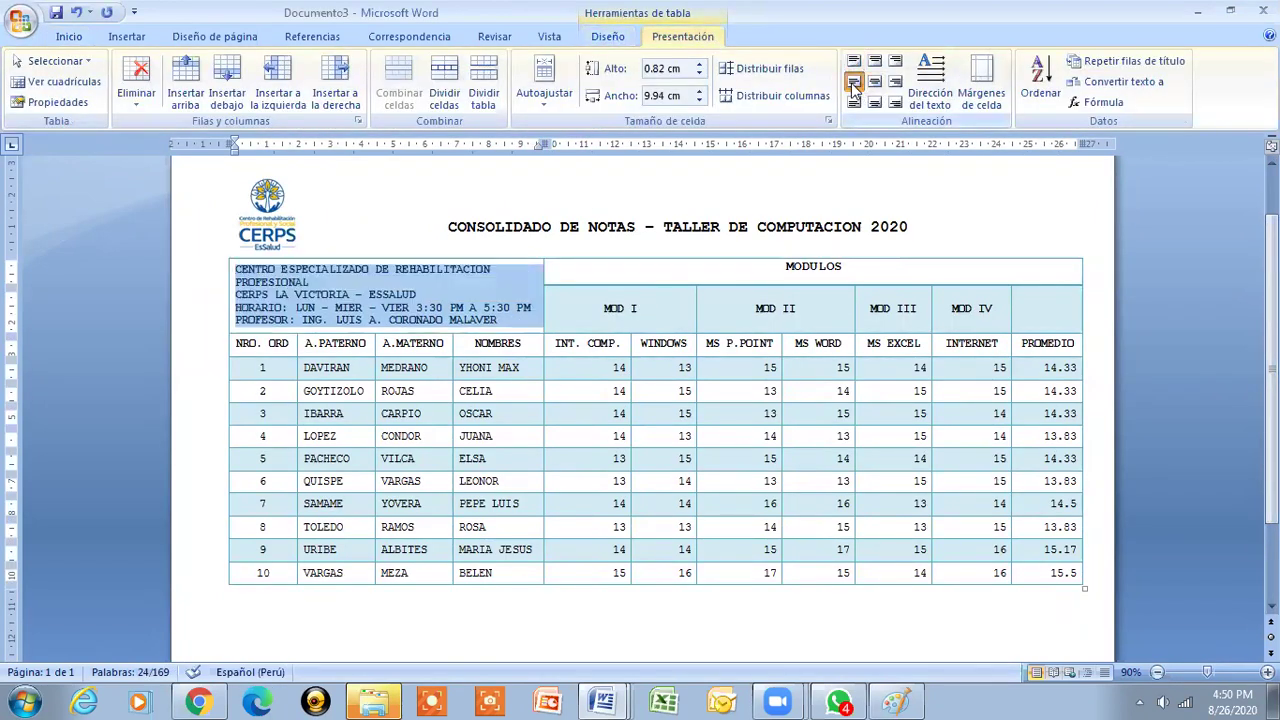
pyautogui.click(655, 266)
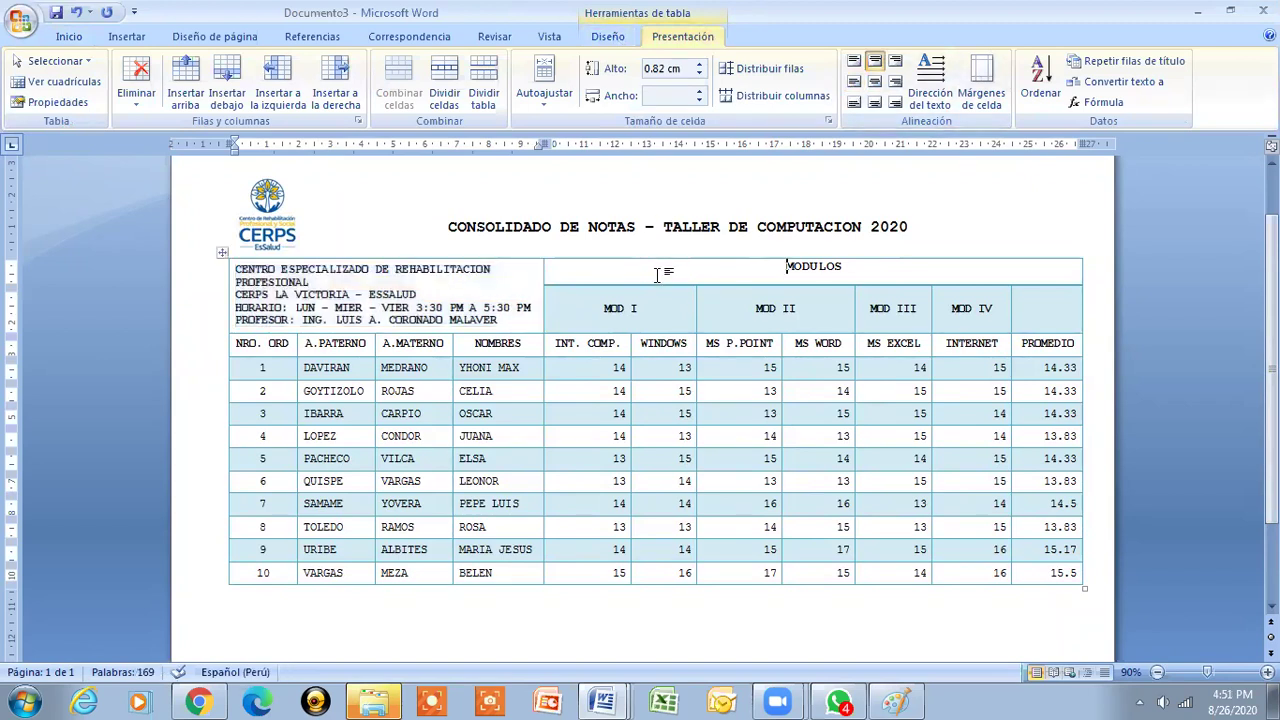
pyautogui.click(875, 81)
pyautogui.click(836, 308)
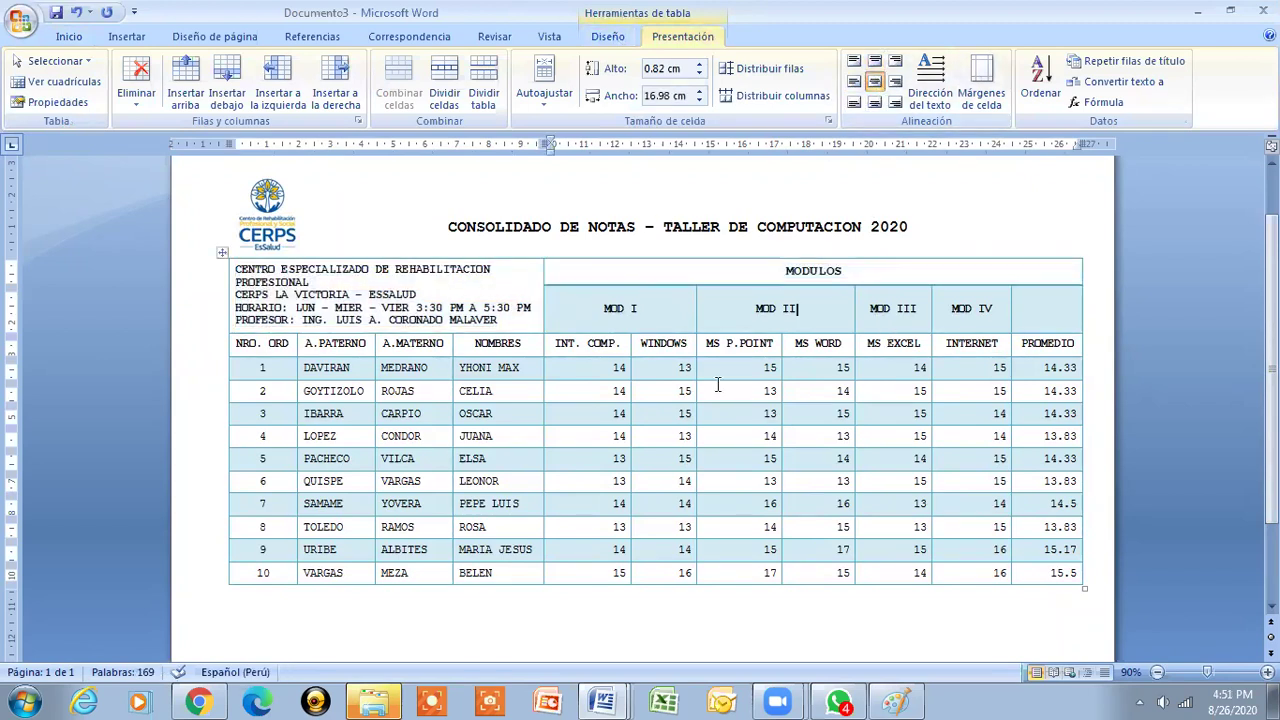
# - Check the title, the DAVIRAN cell and the first PROMEDIO value 14.33, then deselect
pyautogui.click(447, 226)
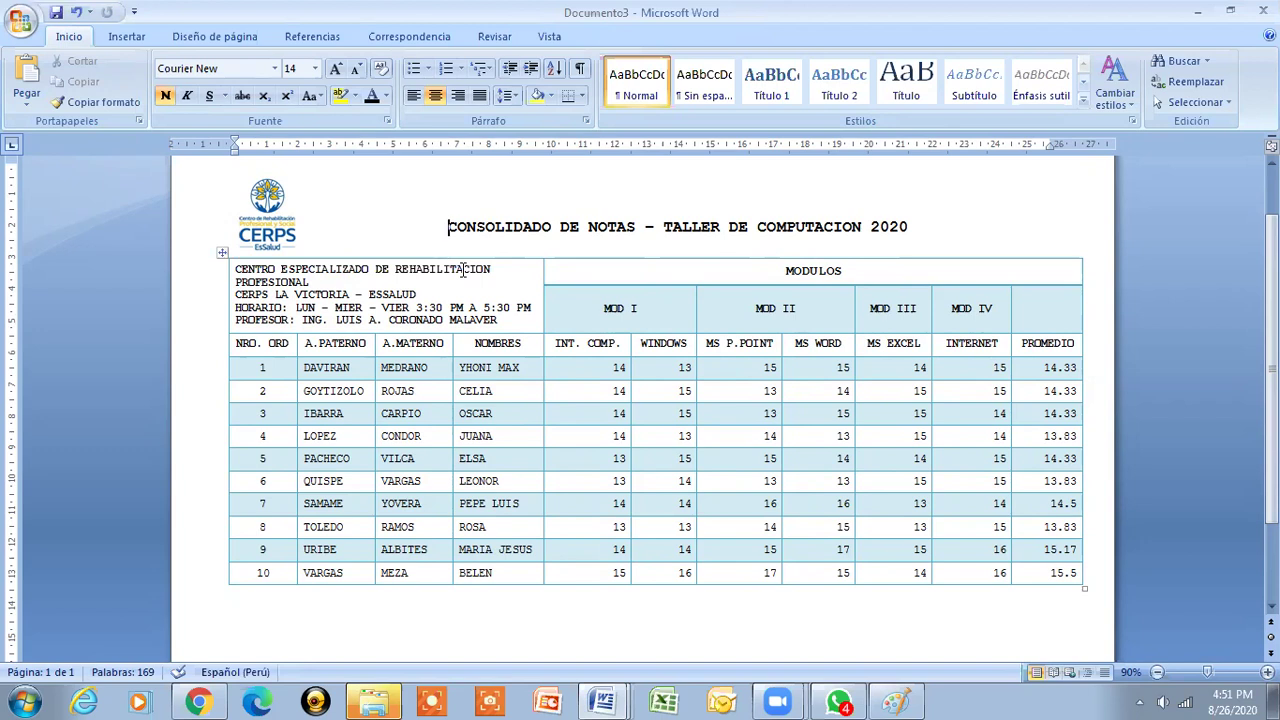
pyautogui.click(299, 370)
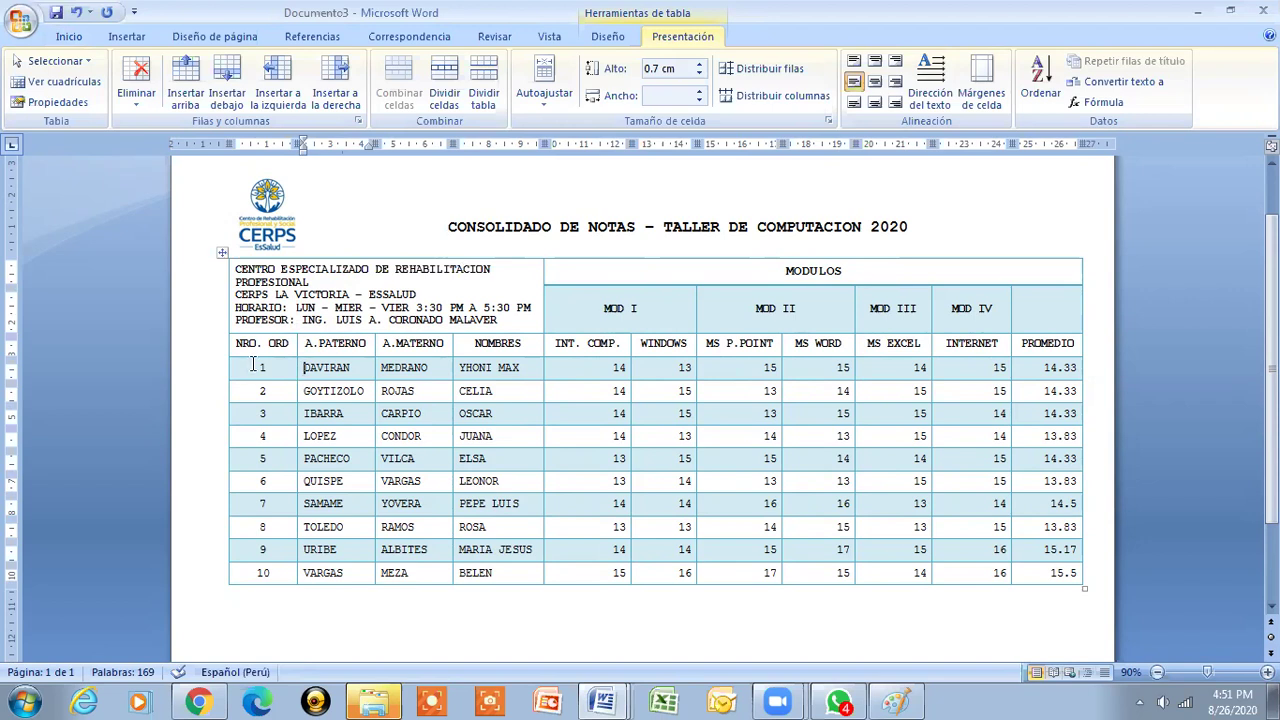
pyautogui.click(444, 228)
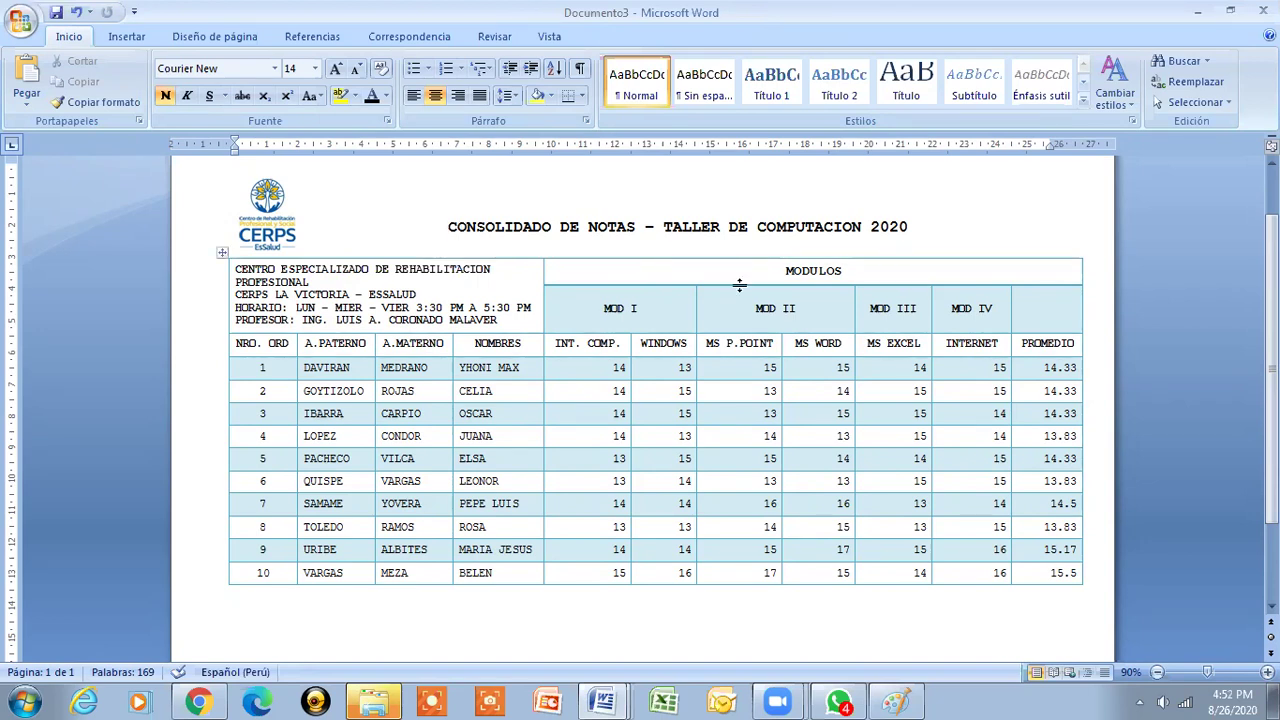
pyautogui.doubleClick(1045, 367)
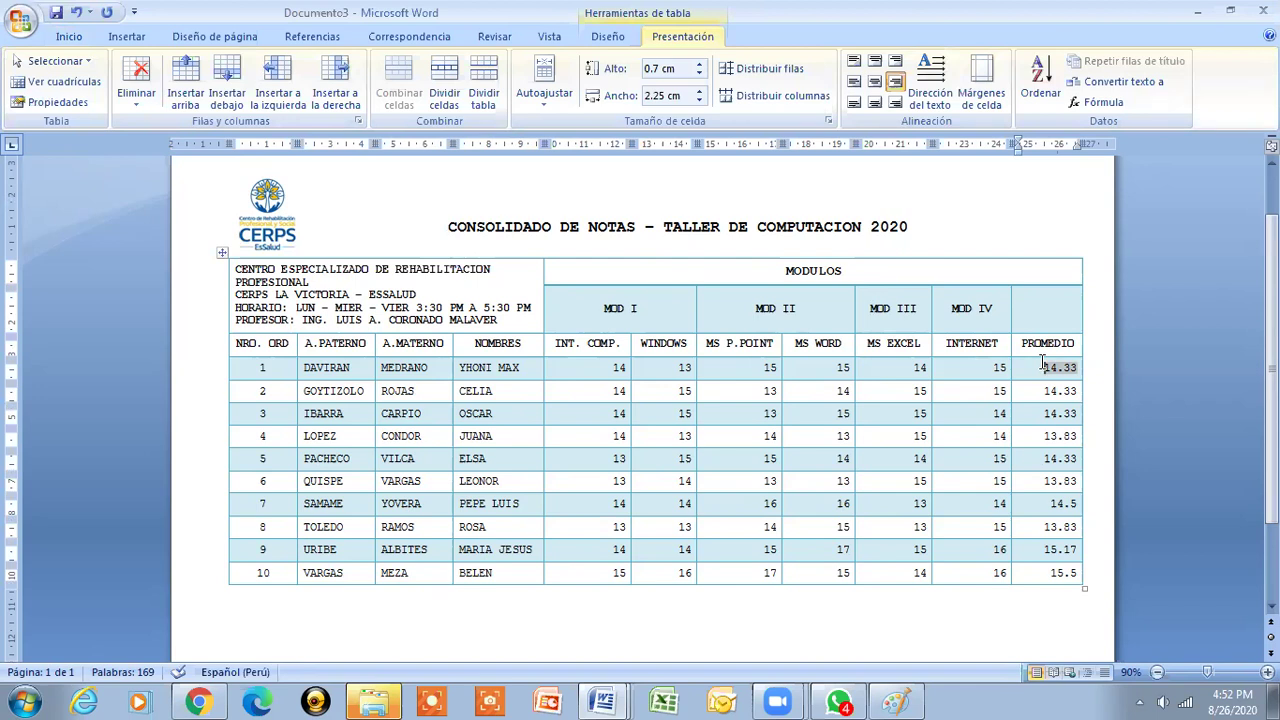
pyautogui.click(440, 230)
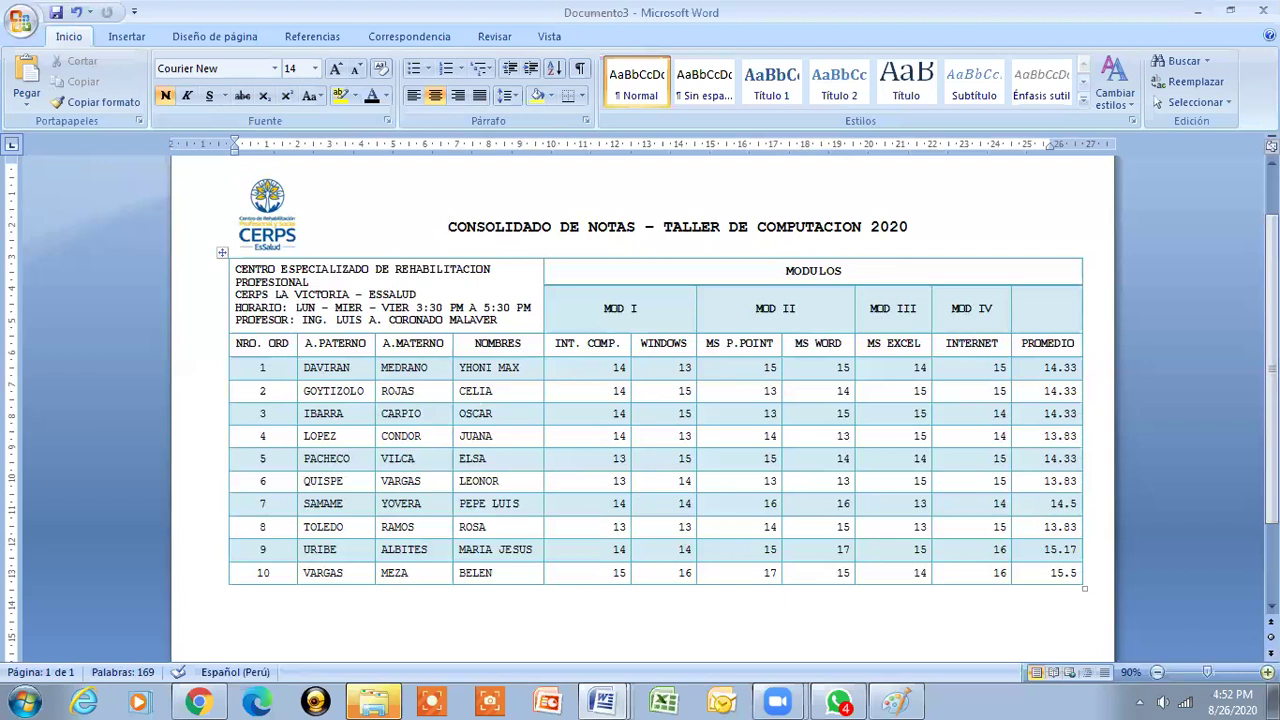
# - Sort the rows by the A.PATERNO surnames in descending order, VARGAS first down to DAVIRAN
pyautogui.keyDown('ctrl'); pyautogui.scroll(1, 1268, 485); pyautogui.keyUp('ctrl')
pyautogui.scroll(-2, 1268, 485)
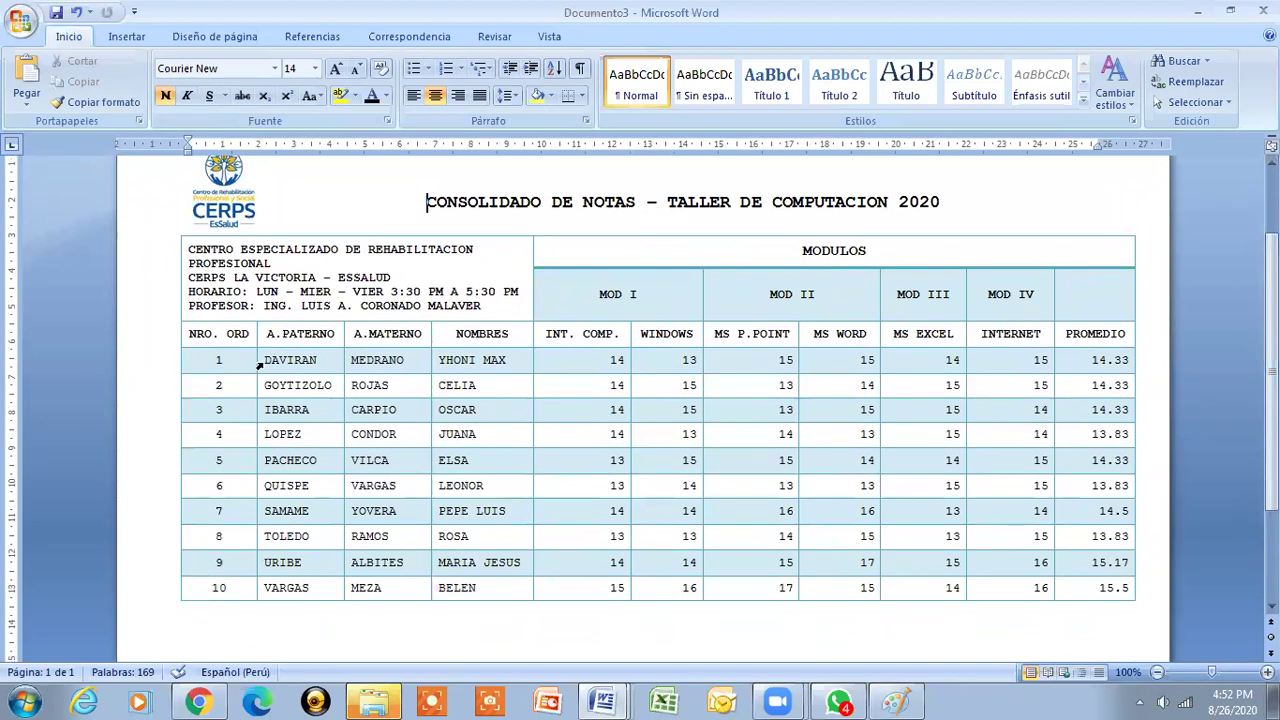
pyautogui.moveTo(260, 362); pyautogui.dragTo(318, 588)
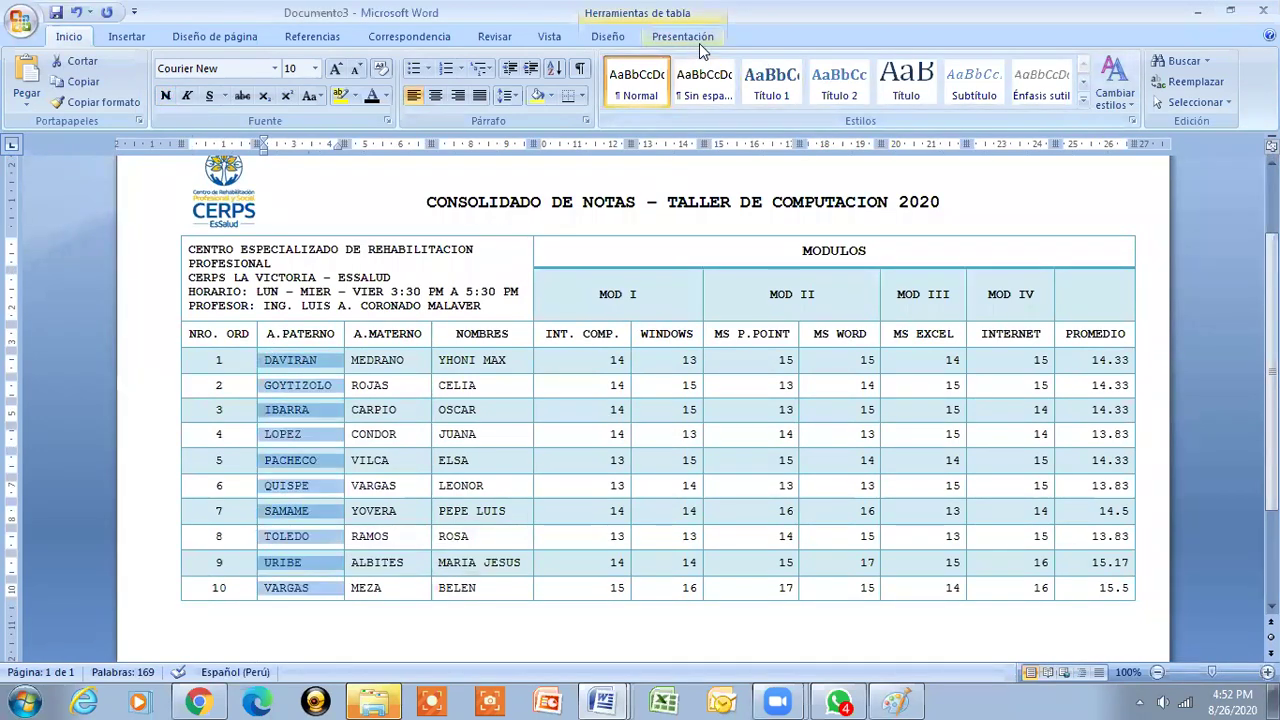
pyautogui.click(683, 38)
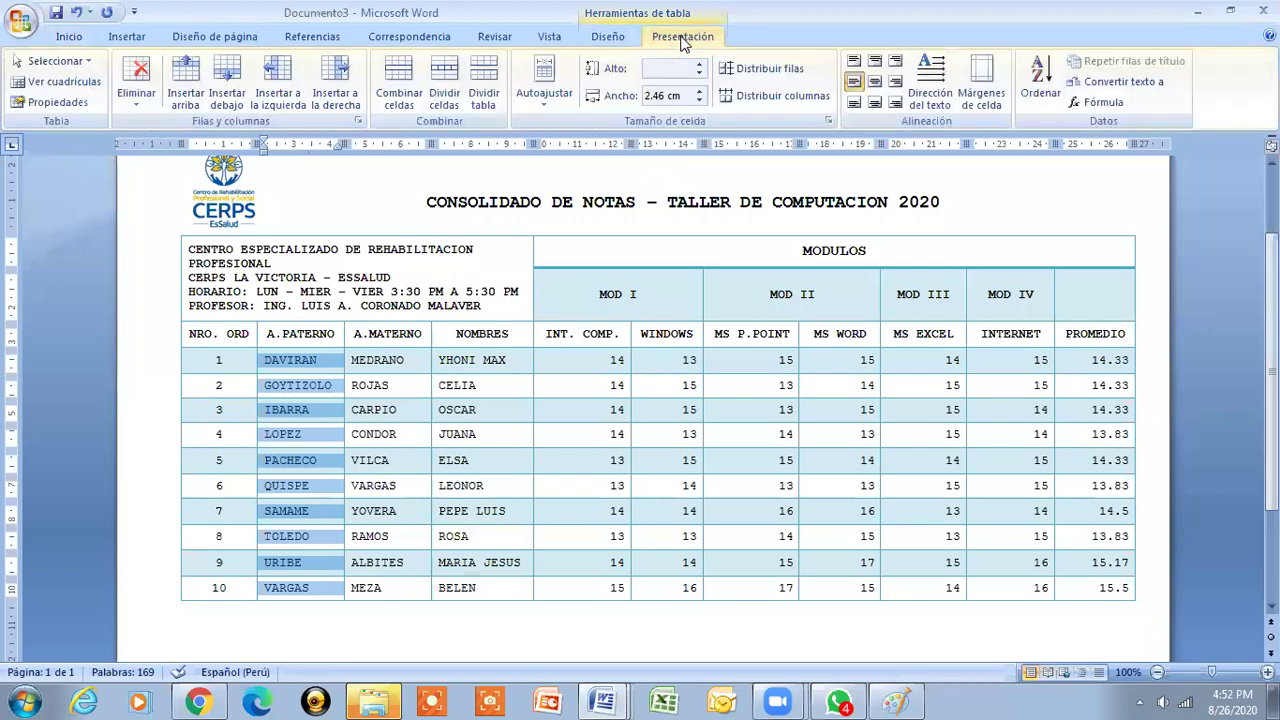
pyautogui.click(1037, 100)
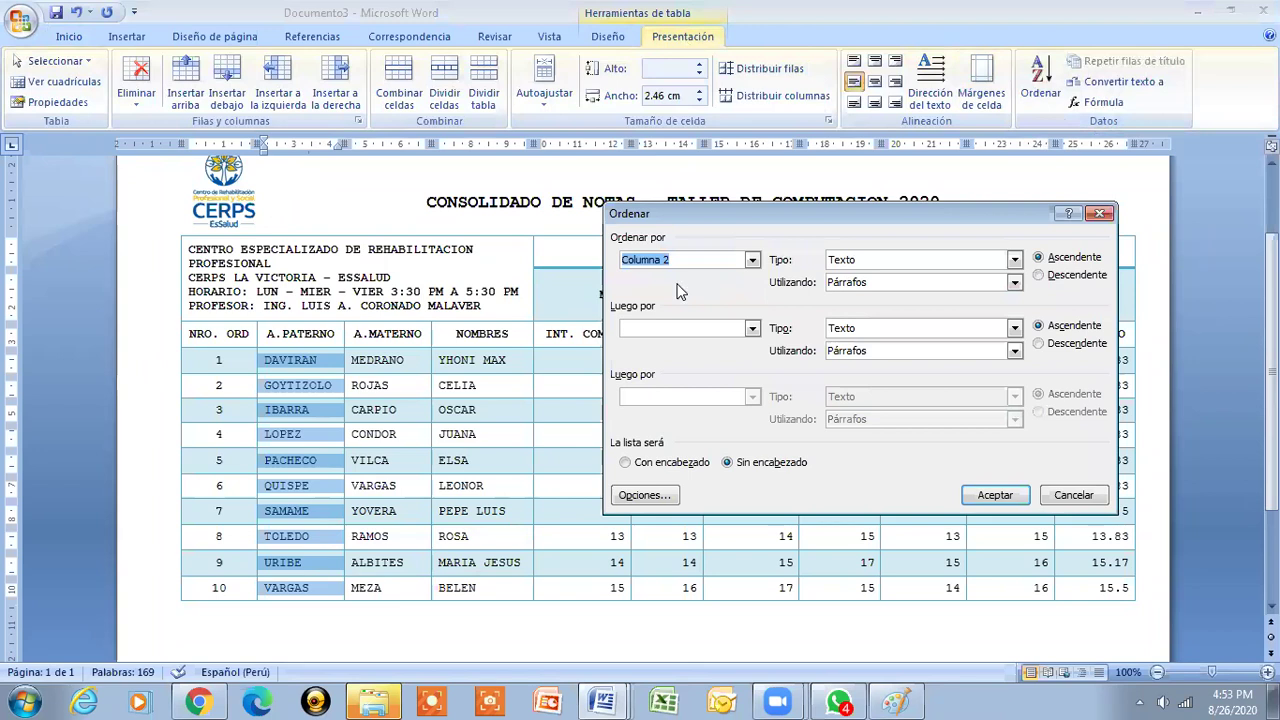
pyautogui.moveTo(713, 220); pyautogui.dragTo(710, 212)
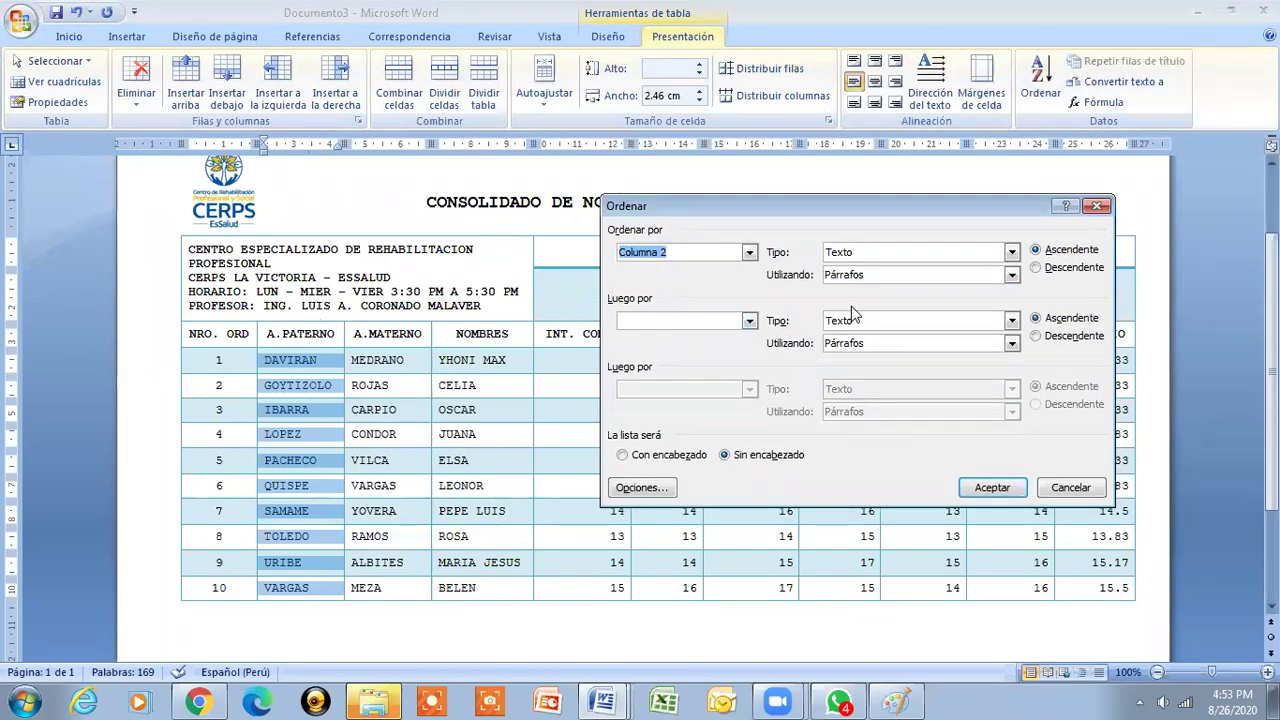
pyautogui.click(1044, 268)
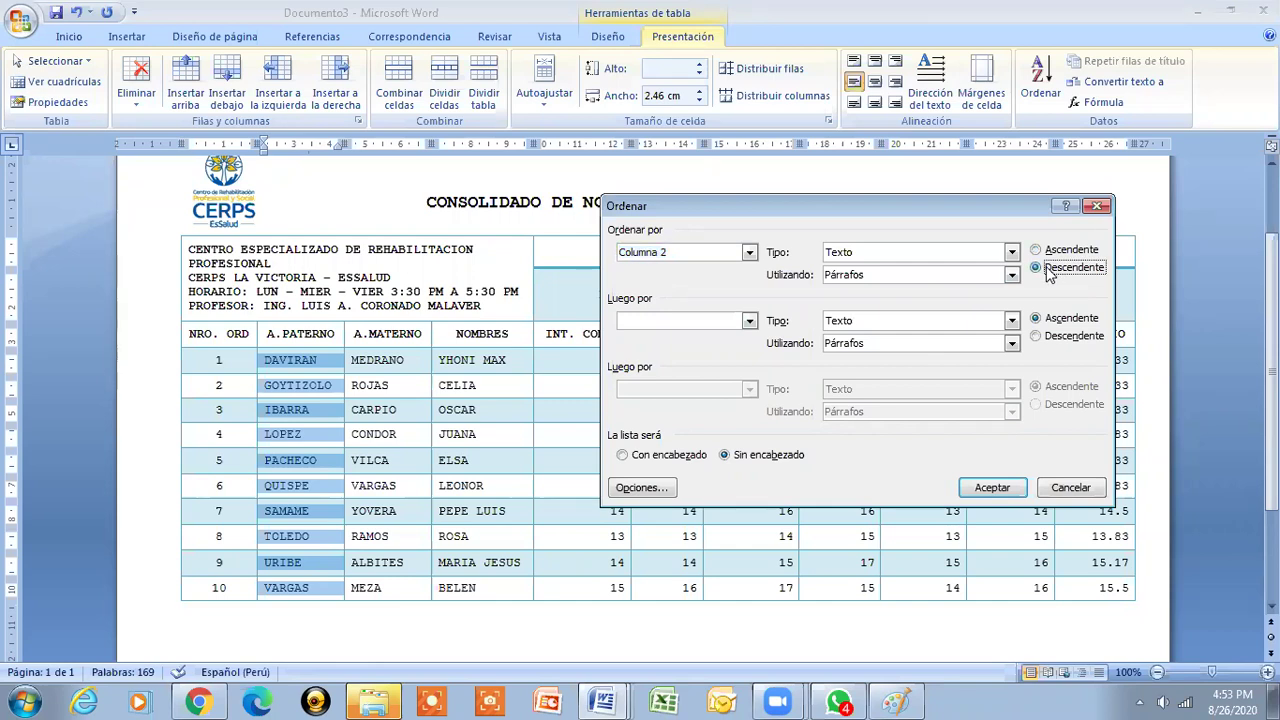
pyautogui.click(1047, 338)
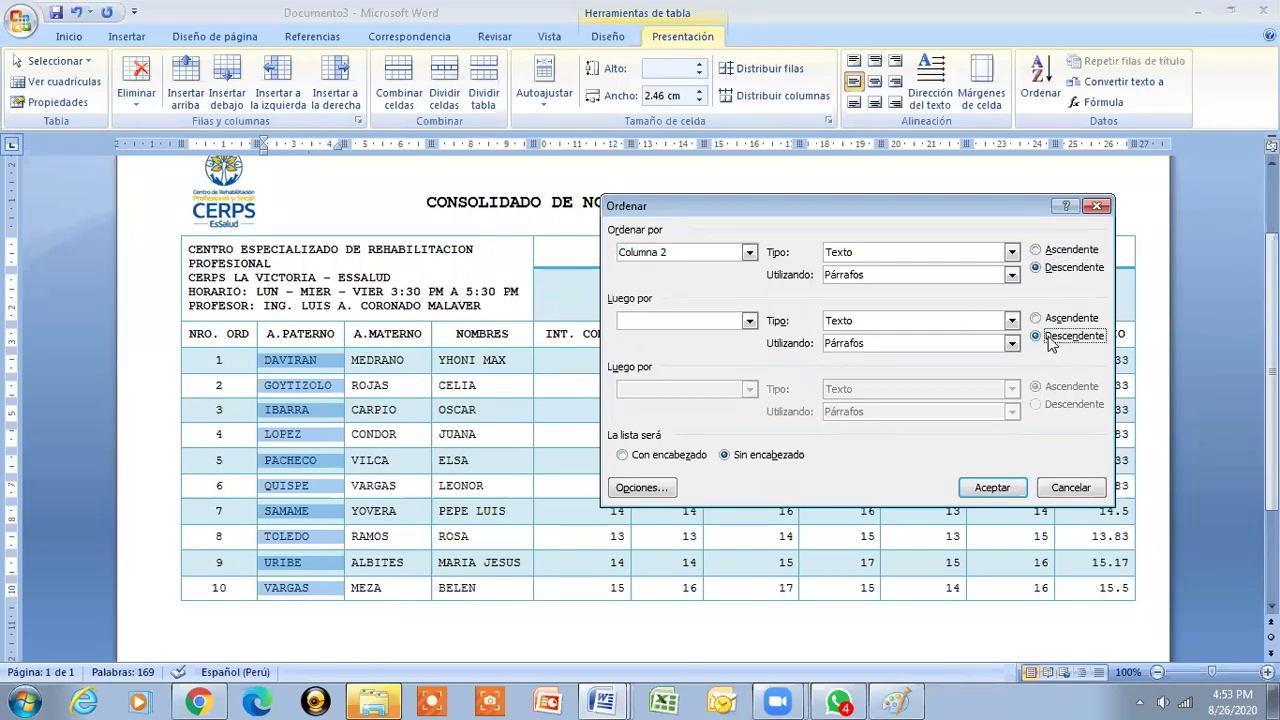
pyautogui.click(988, 487)
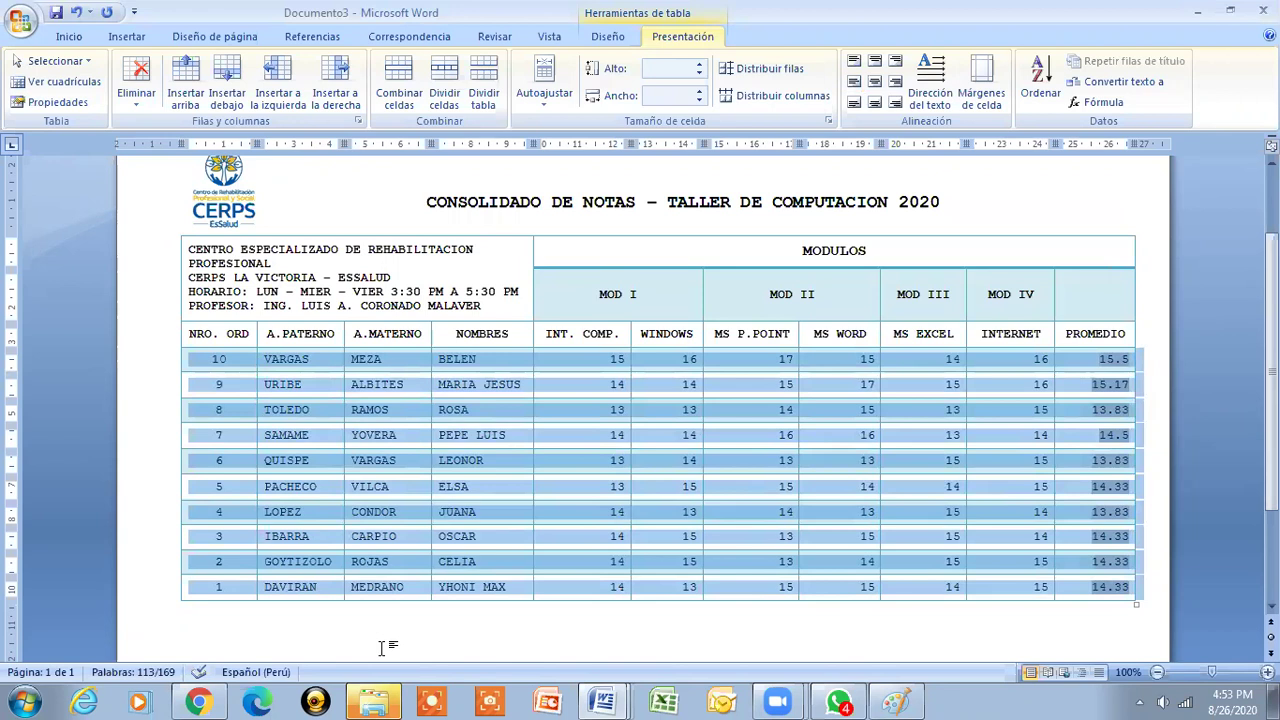
# - Deselect the rows and undo the descending surname sort with Ctrl+Z
pyautogui.click(322, 594)
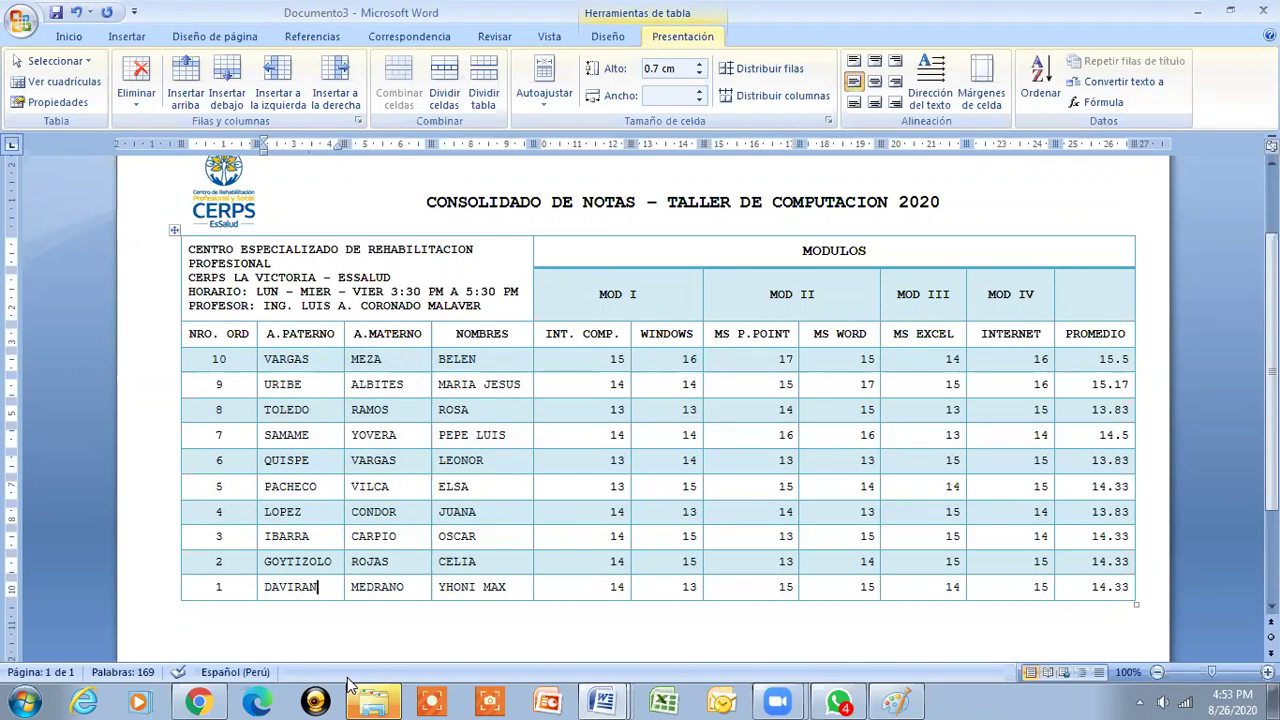
pyautogui.hotkey('ctrl', 'z')
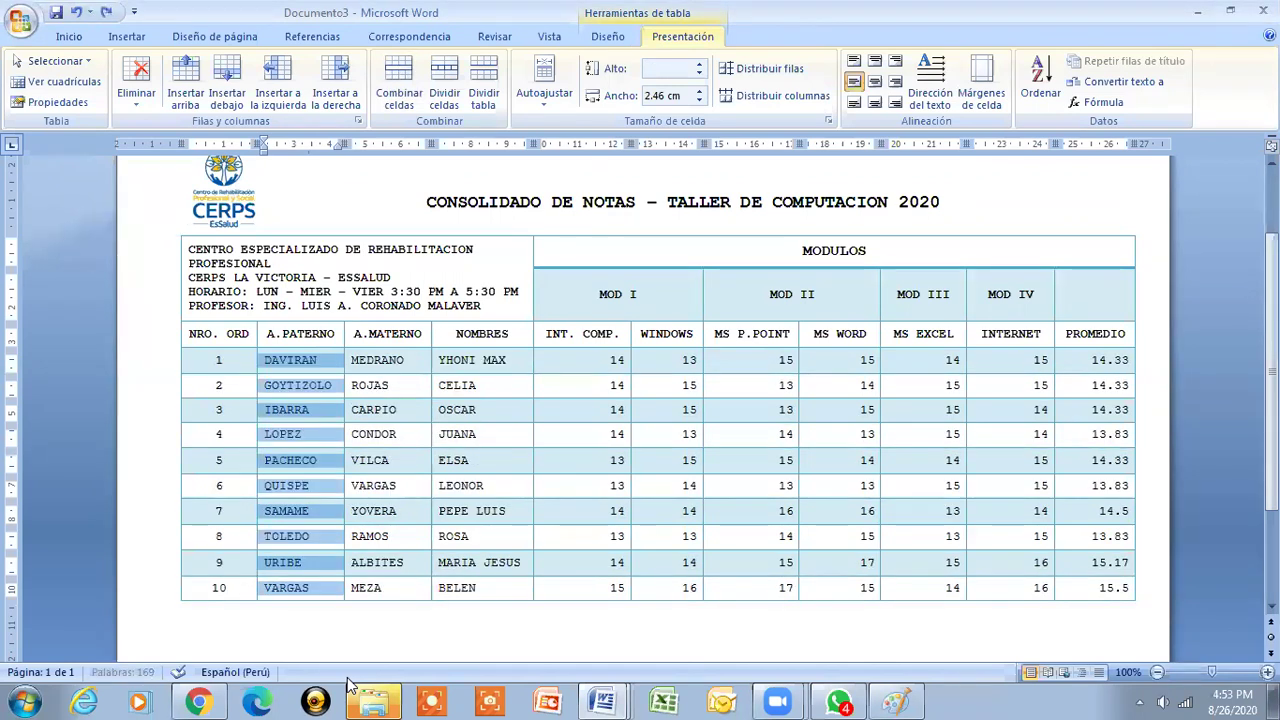
# - Renumber the first row's order to 3 and the third row's to 1, then re-centre the column
pyautogui.click(214, 358)
pyautogui.moveTo(214, 358); pyautogui.dragTo(219, 598)
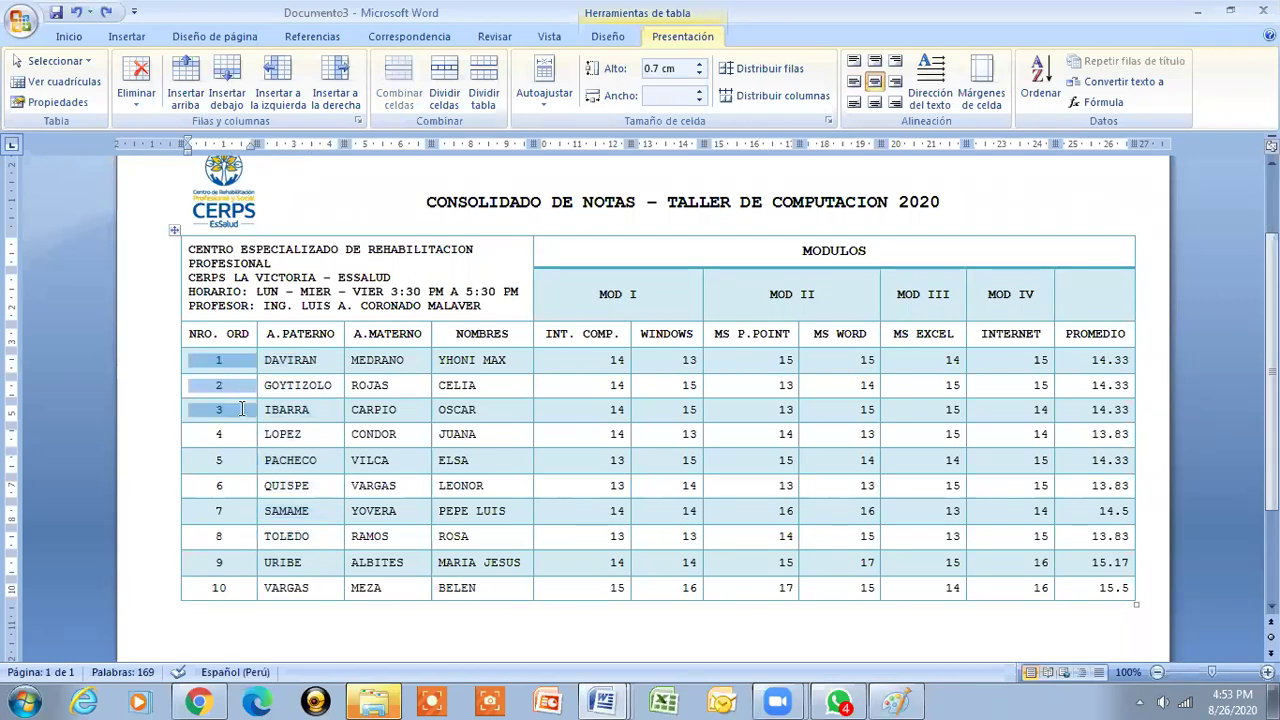
pyautogui.doubleClick(218, 360)
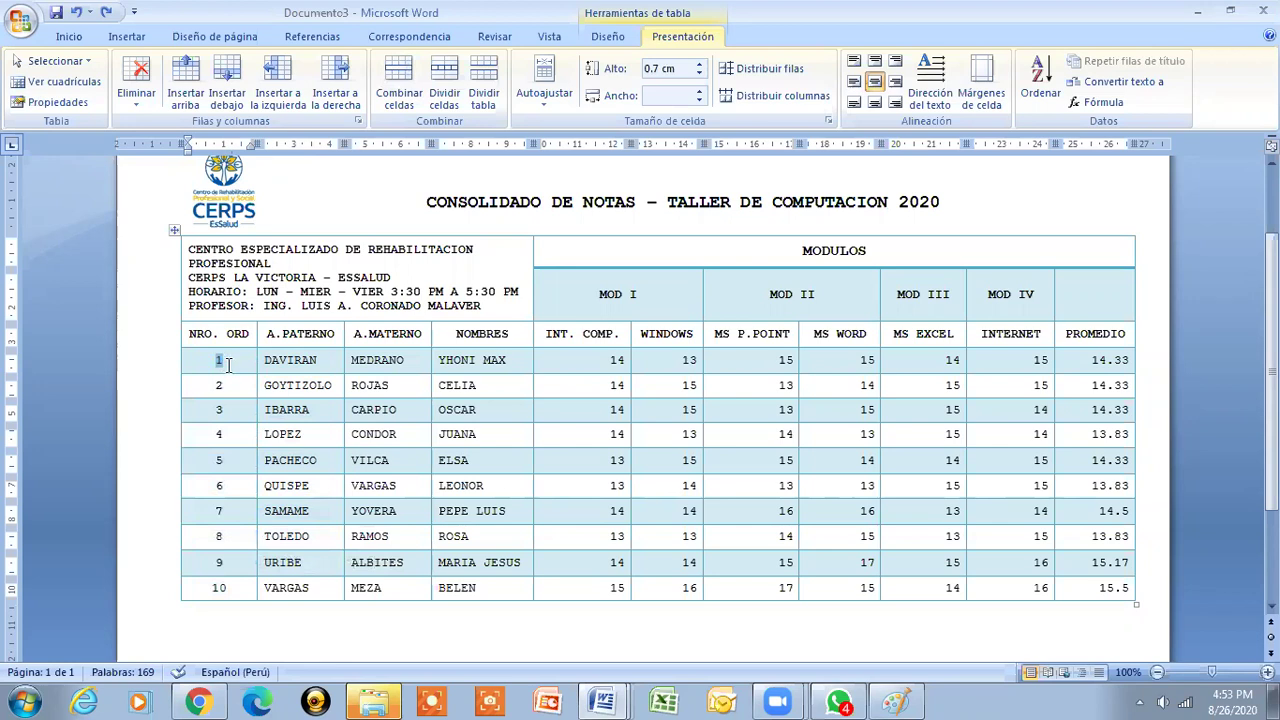
pyautogui.write('3')
pyautogui.press('Down')
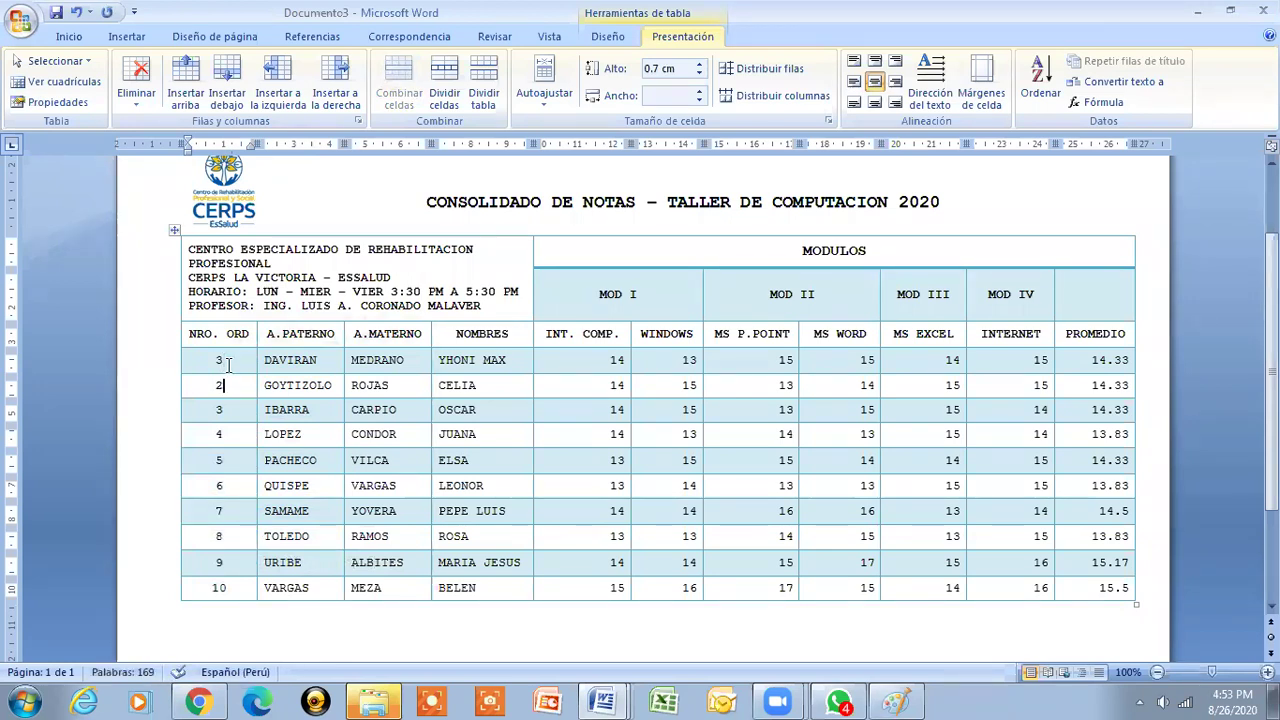
pyautogui.press('Down')
pyautogui.hotkey('ctrl', 'q')
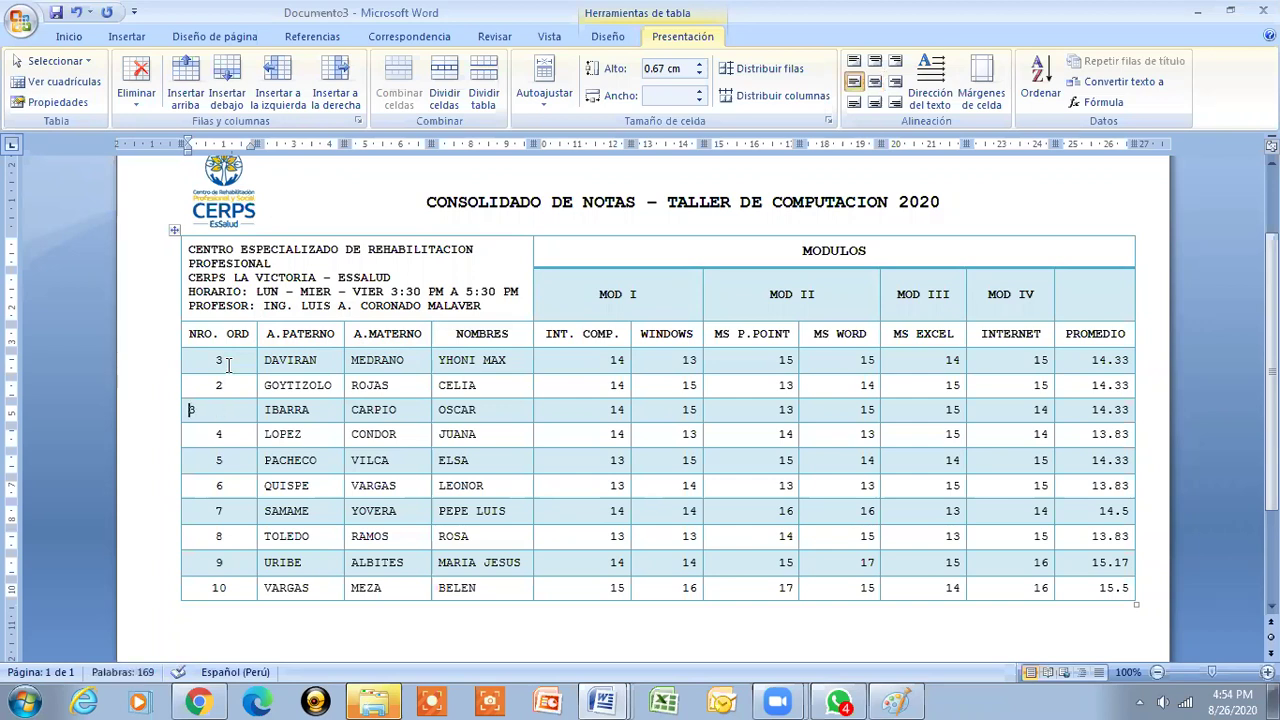
pyautogui.write('1')
pyautogui.press('Delete')
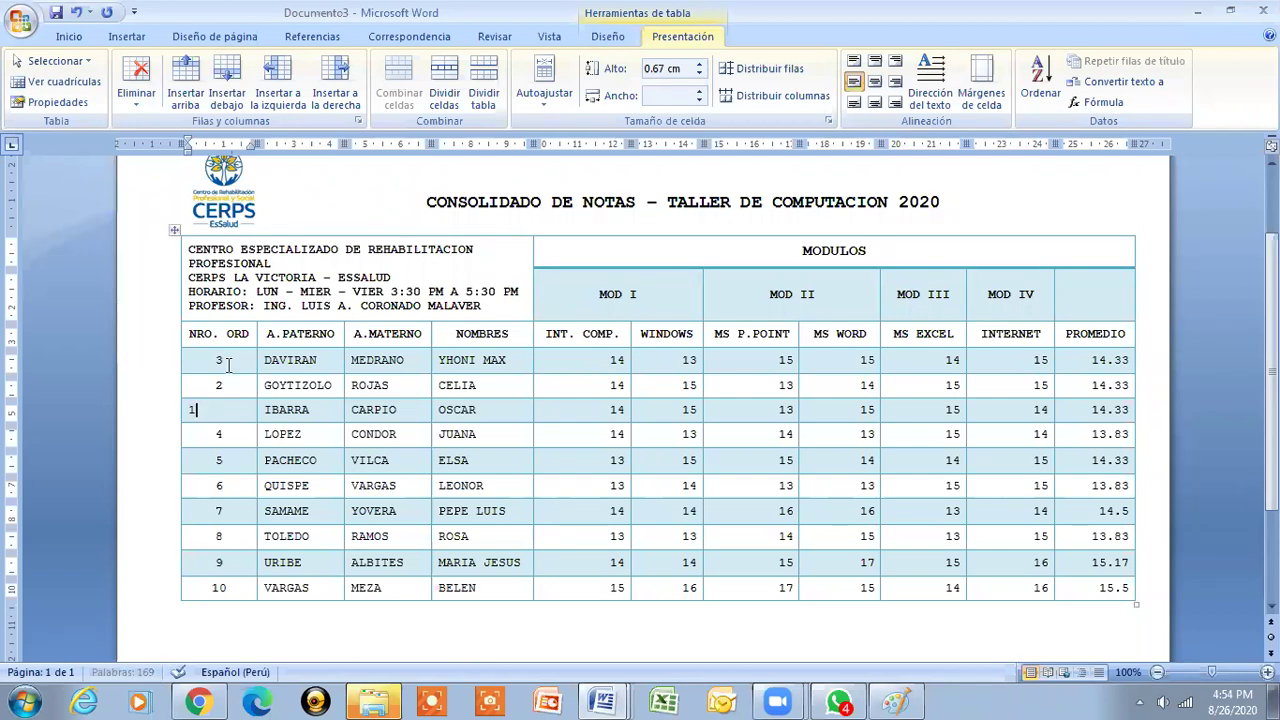
pyautogui.click(228, 365)
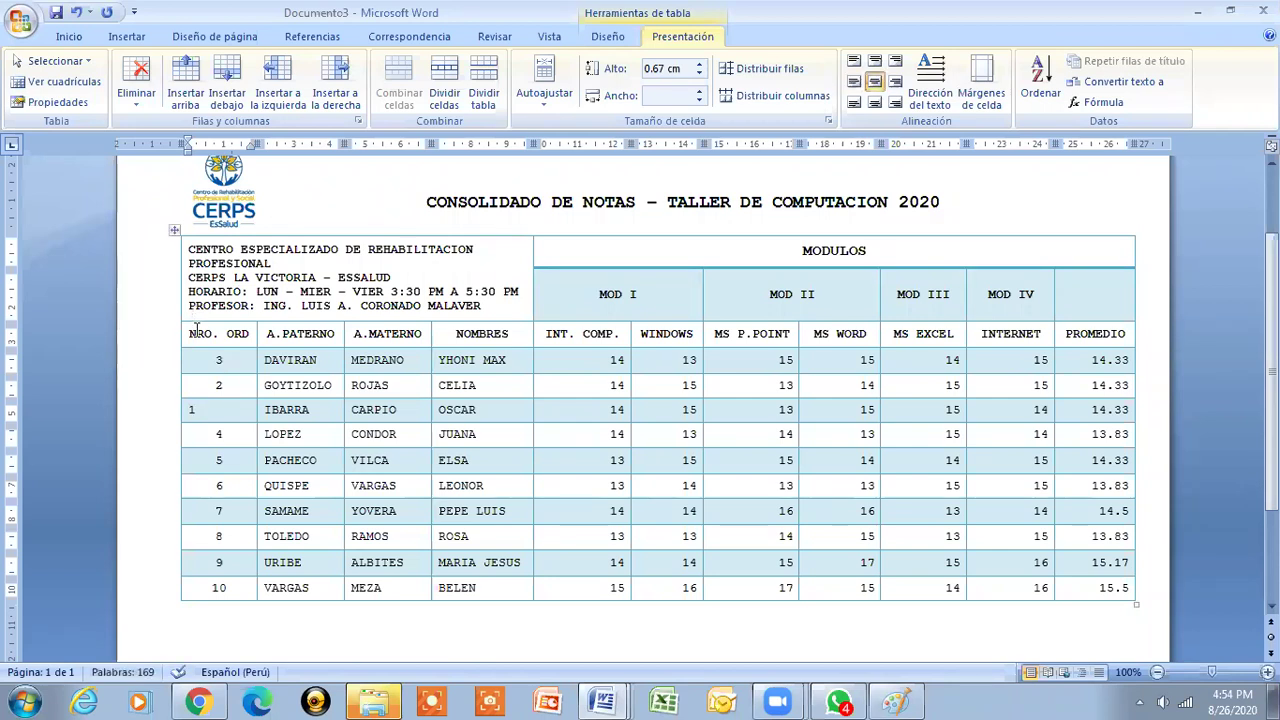
pyautogui.moveTo(230, 368); pyautogui.dragTo(236, 590)
pyautogui.click(876, 83)
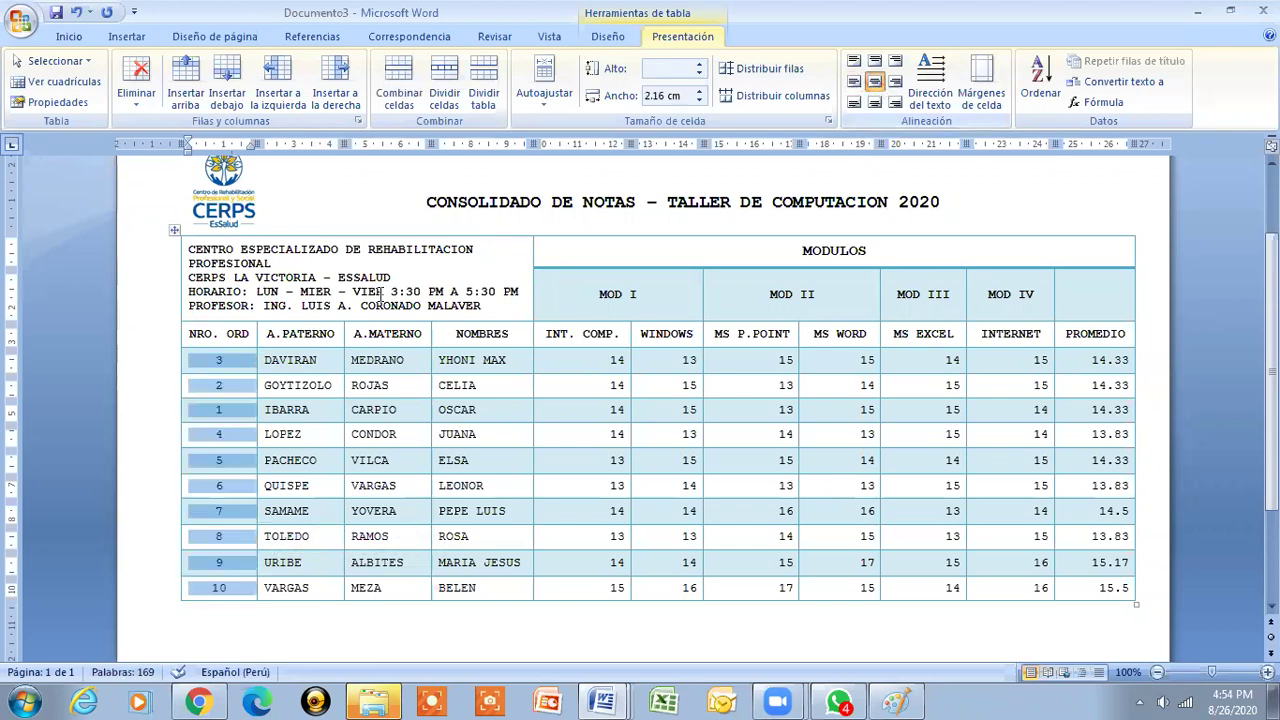
# - Swap PACHECO's and QUISPE's order numbers to 6 and 5, then select the order-number cells
pyautogui.click(229, 467)
pyautogui.press('BackSpace')
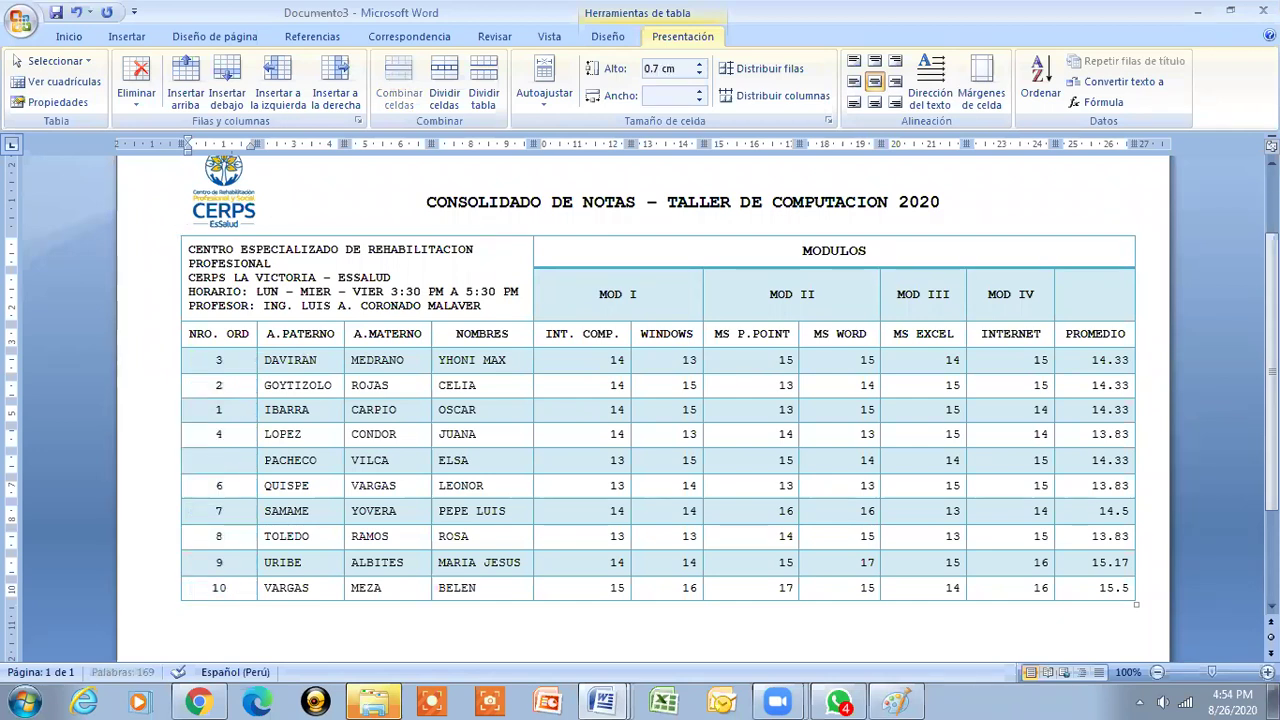
pyautogui.write('6')
pyautogui.press('Down')
pyautogui.press('BackSpace')
pyautogui.write('5')
pyautogui.click(238, 536)
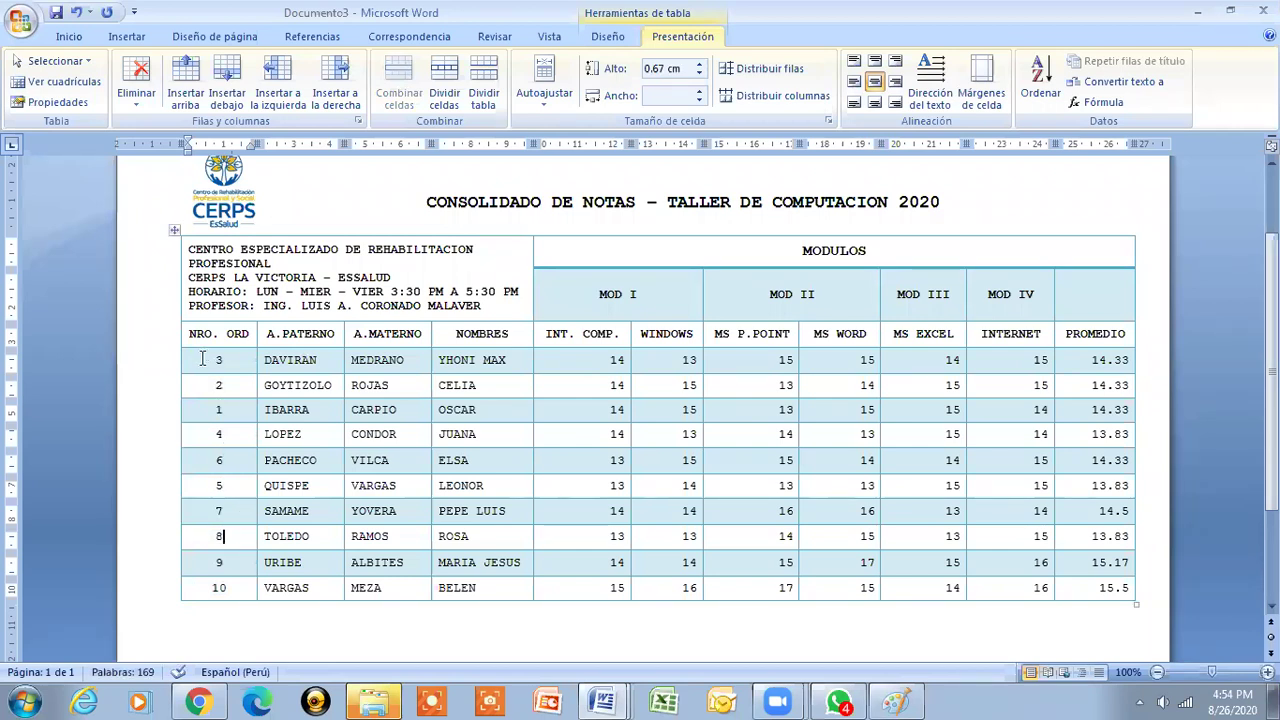
pyautogui.moveTo(215, 360)
pyautogui.mouseDown()
pyautogui.moveTo(241, 421)
pyautogui.moveTo(227, 589)
pyautogui.mouseUp()
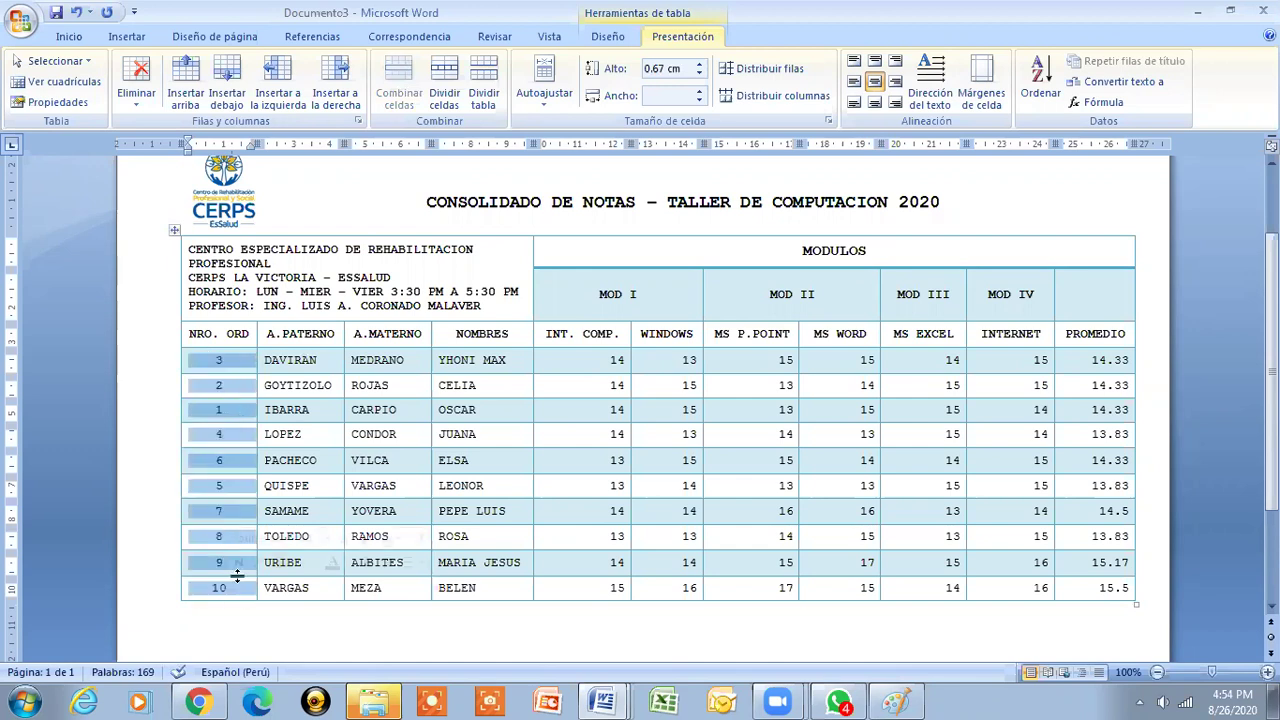
# - Sort the rows by NRO. ORD (Columna 1, numeric), ascending on both sort levels
pyautogui.click(1040, 82)
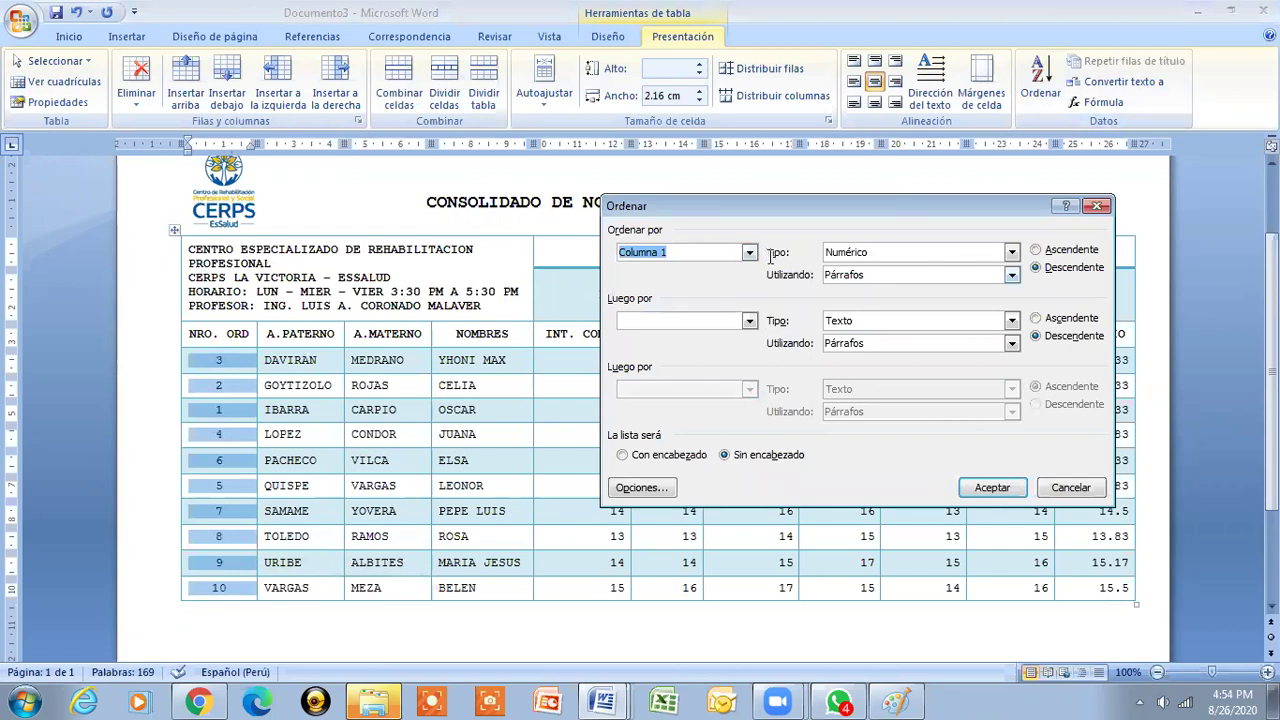
pyautogui.click(1036, 252)
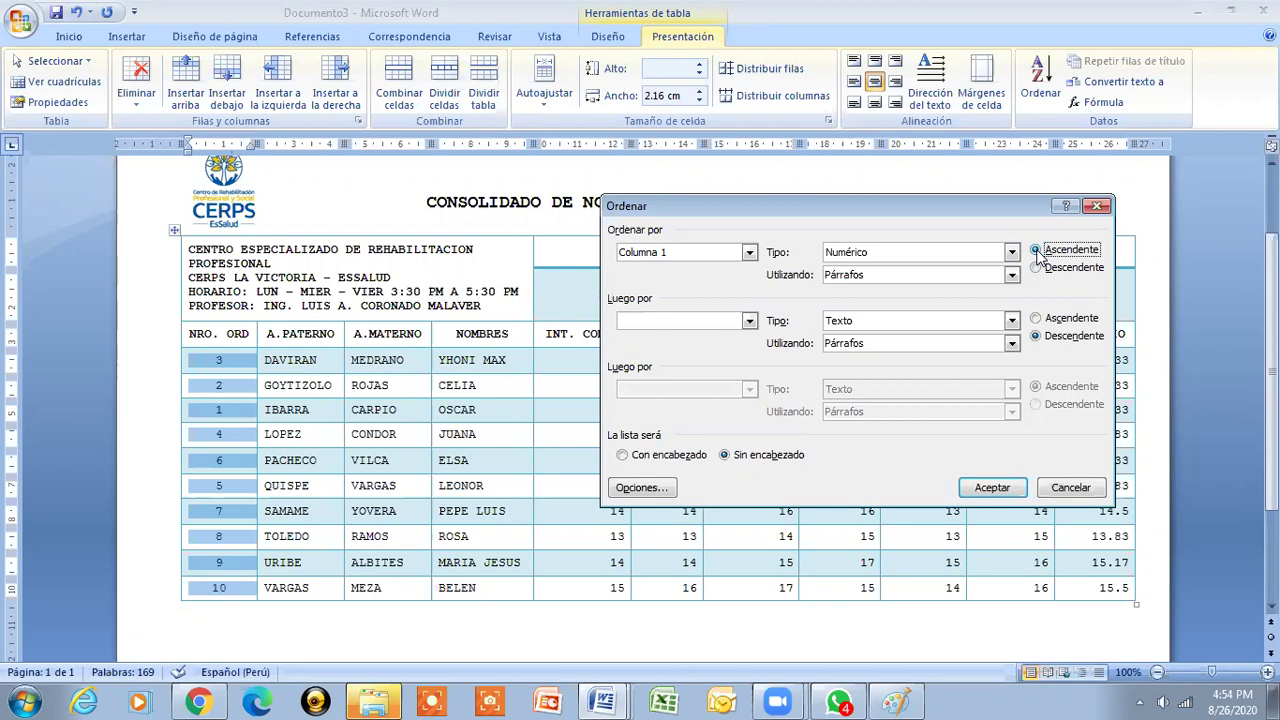
pyautogui.click(1034, 319)
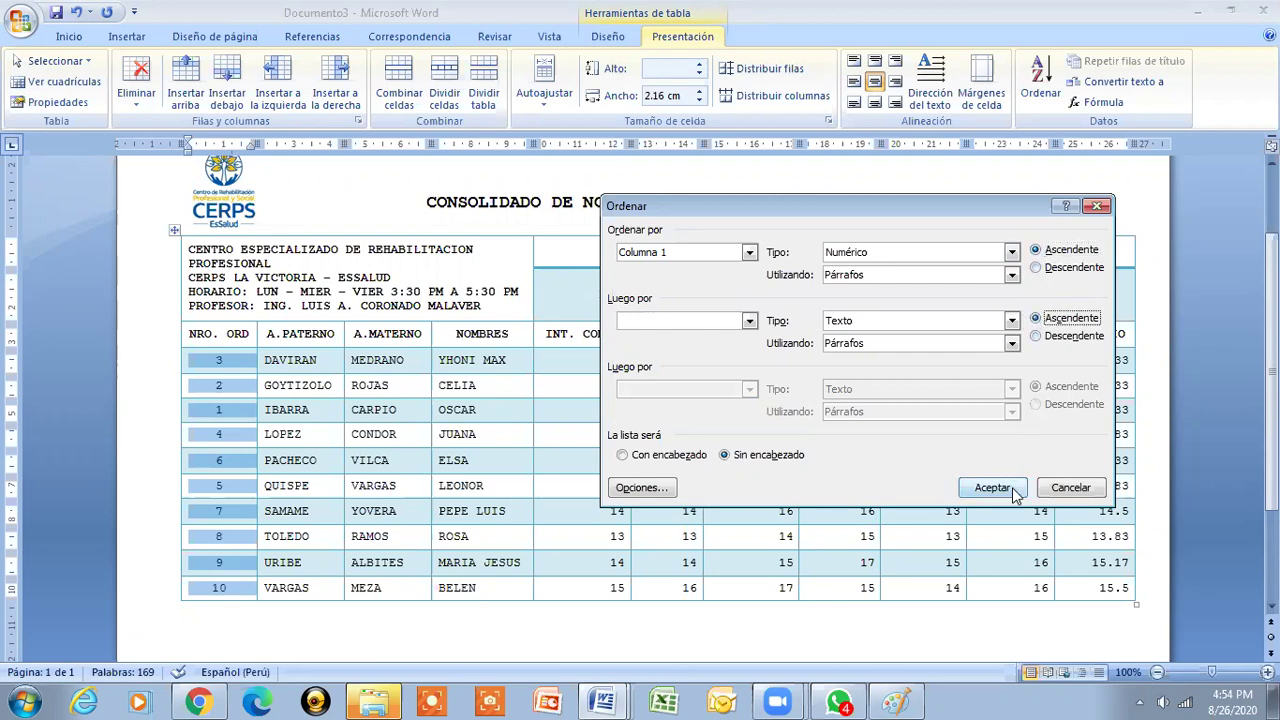
pyautogui.click(990, 488)
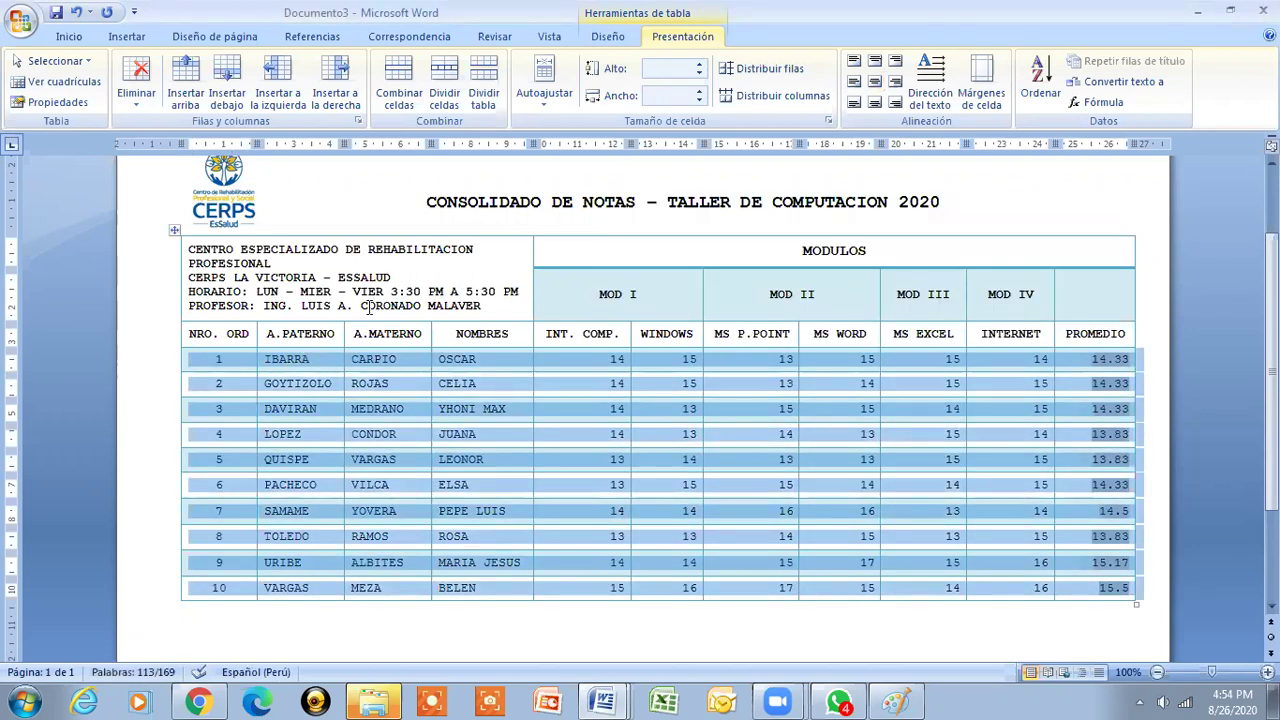
# - Undo the ascending sort and the order-number edits, restoring the 1–10 order with DAVIRAN first
pyautogui.click(243, 368)
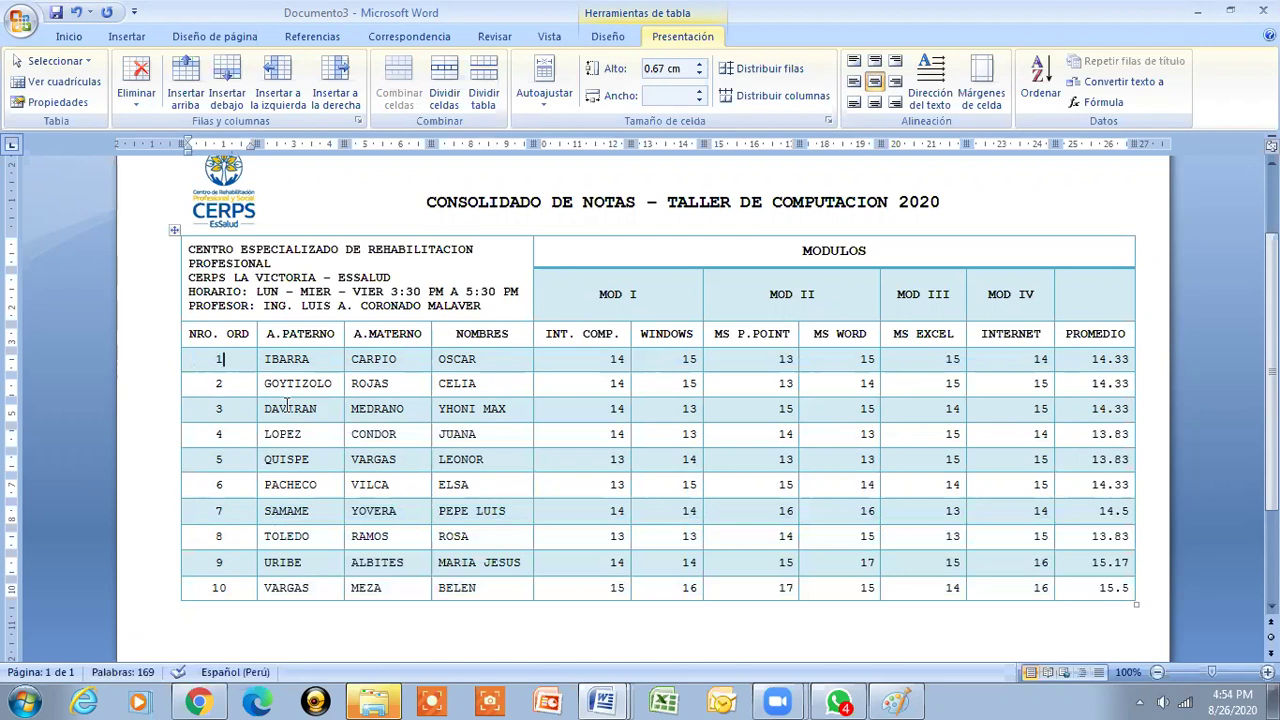
pyautogui.hotkey('ctrl', 'z')
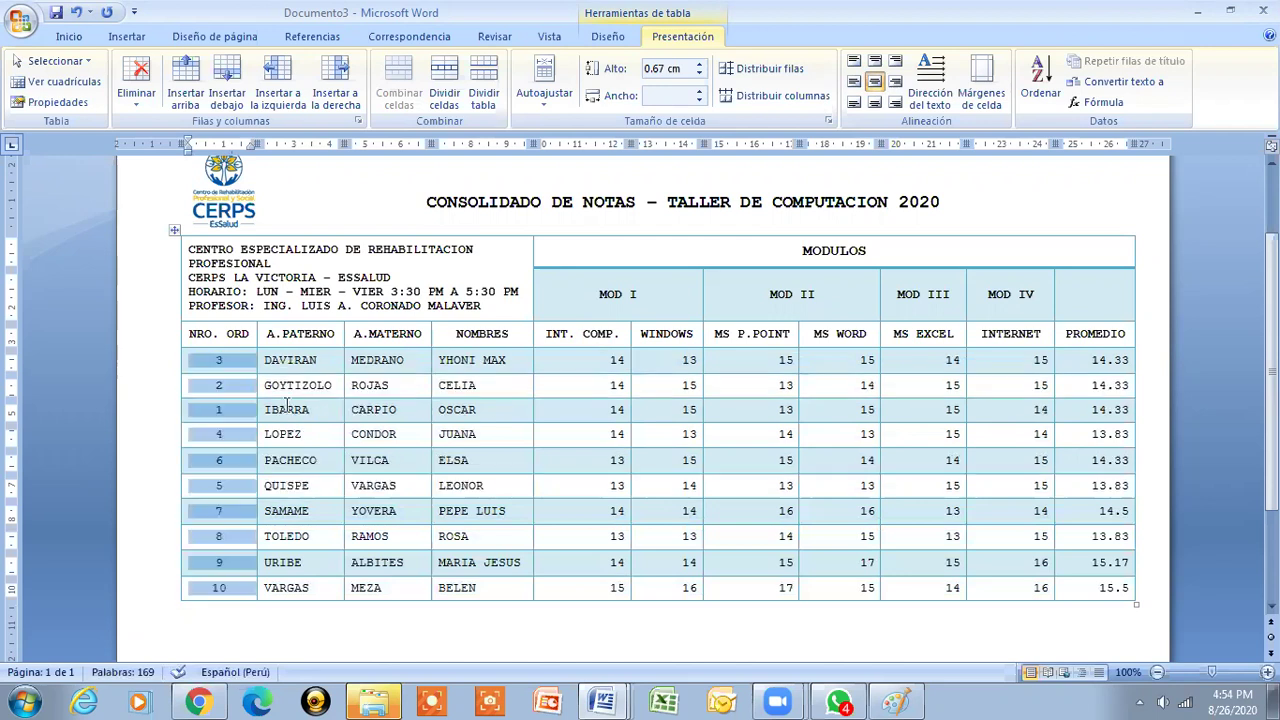
pyautogui.hotkey('ctrl', 'z')
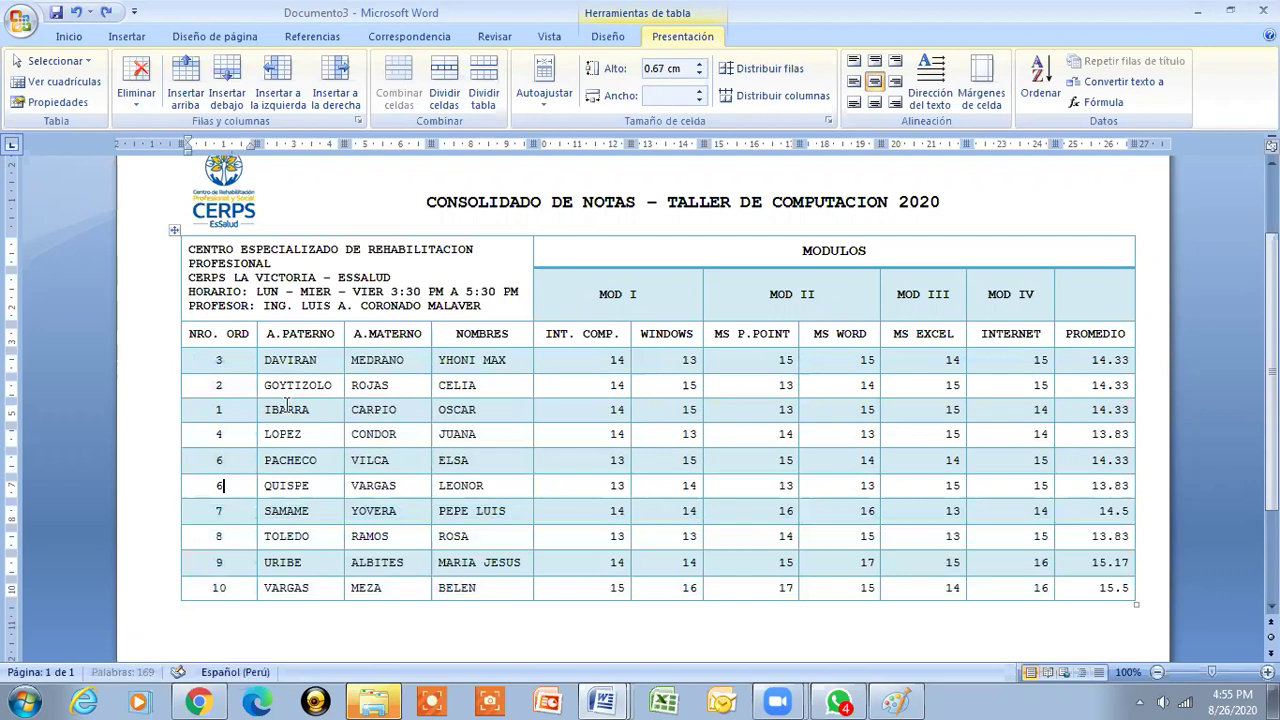
pyautogui.hotkey('ctrl', 'z')
pyautogui.hotkey('ctrl', 'z')
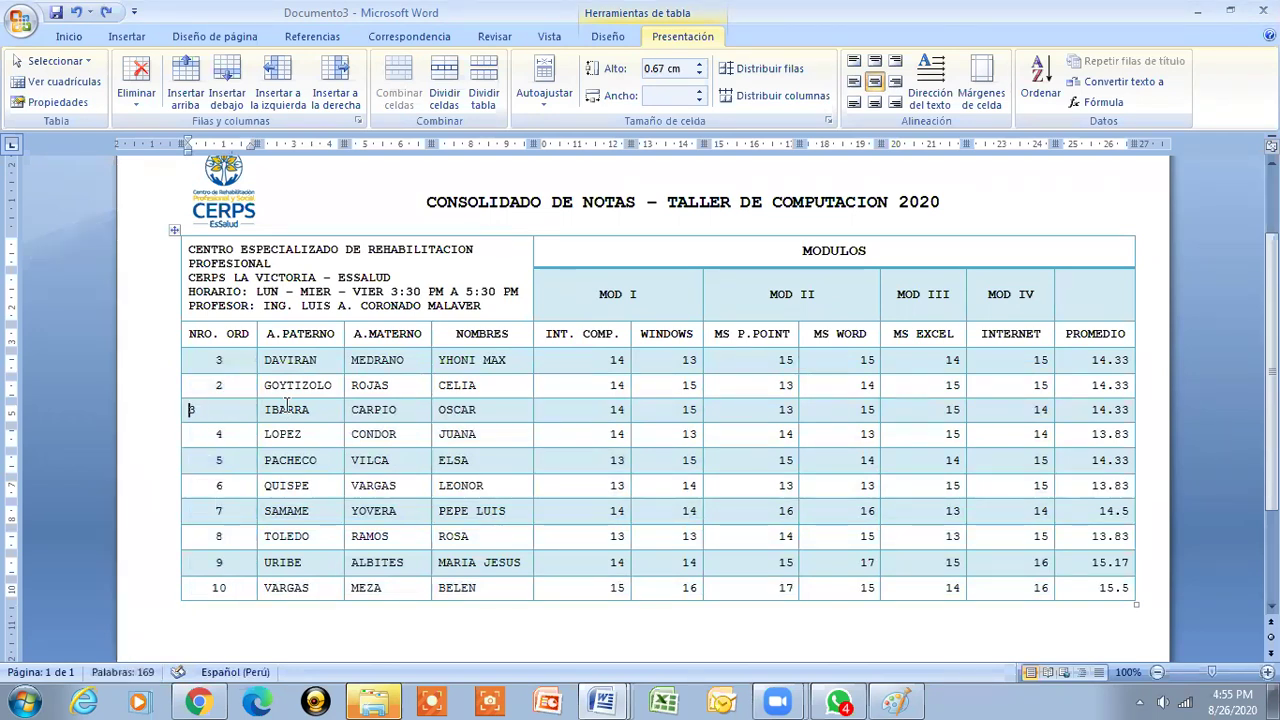
pyautogui.hotkey('ctrl', 'z')
pyautogui.hotkey('ctrl', 'z')
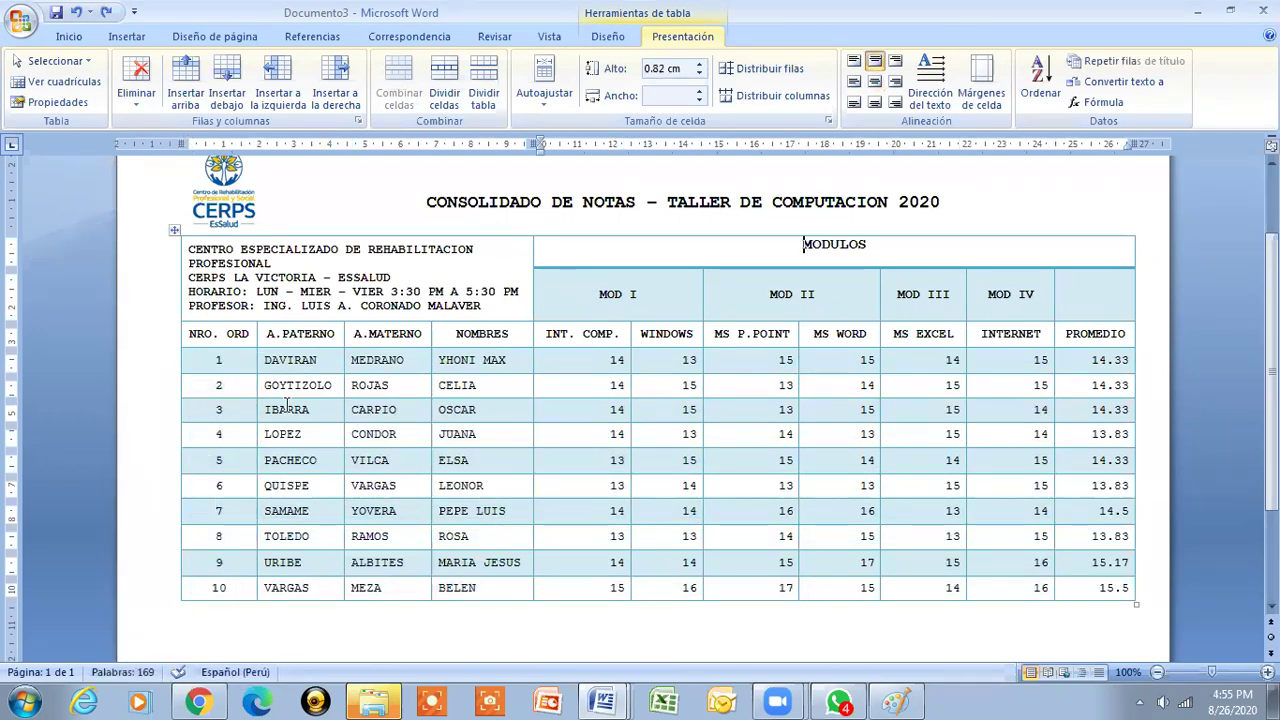
pyautogui.click(228, 359)
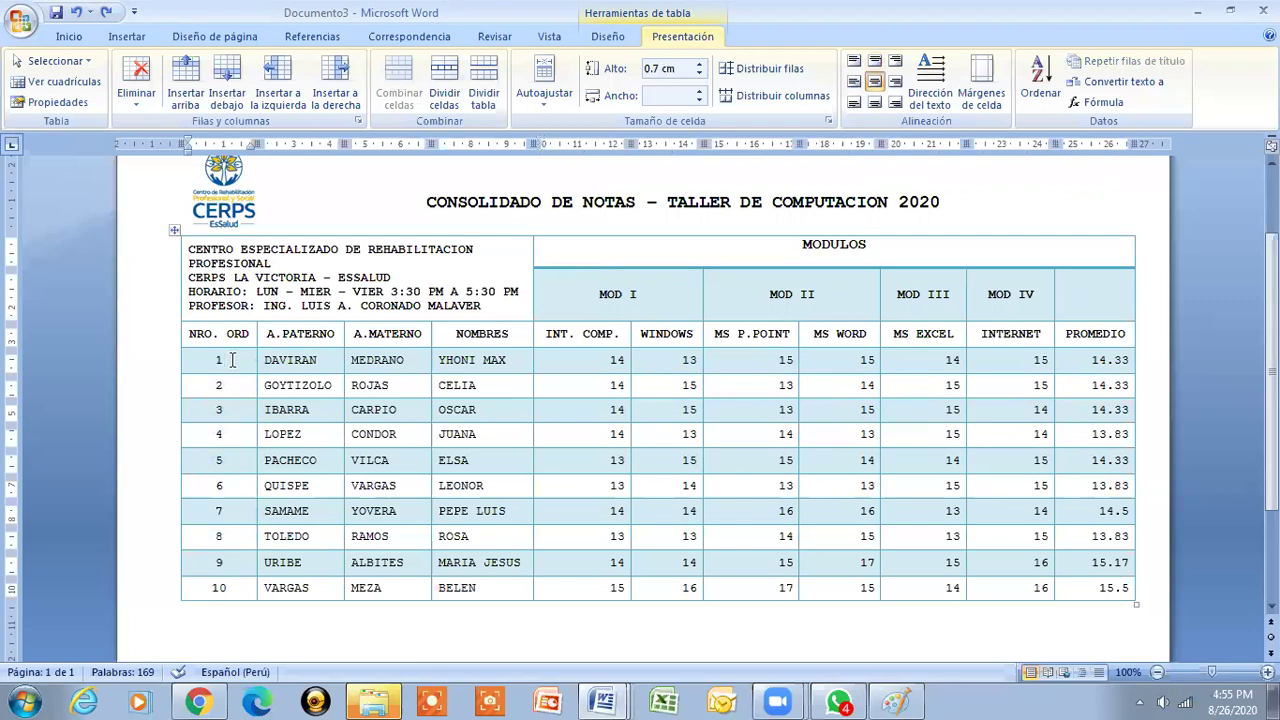